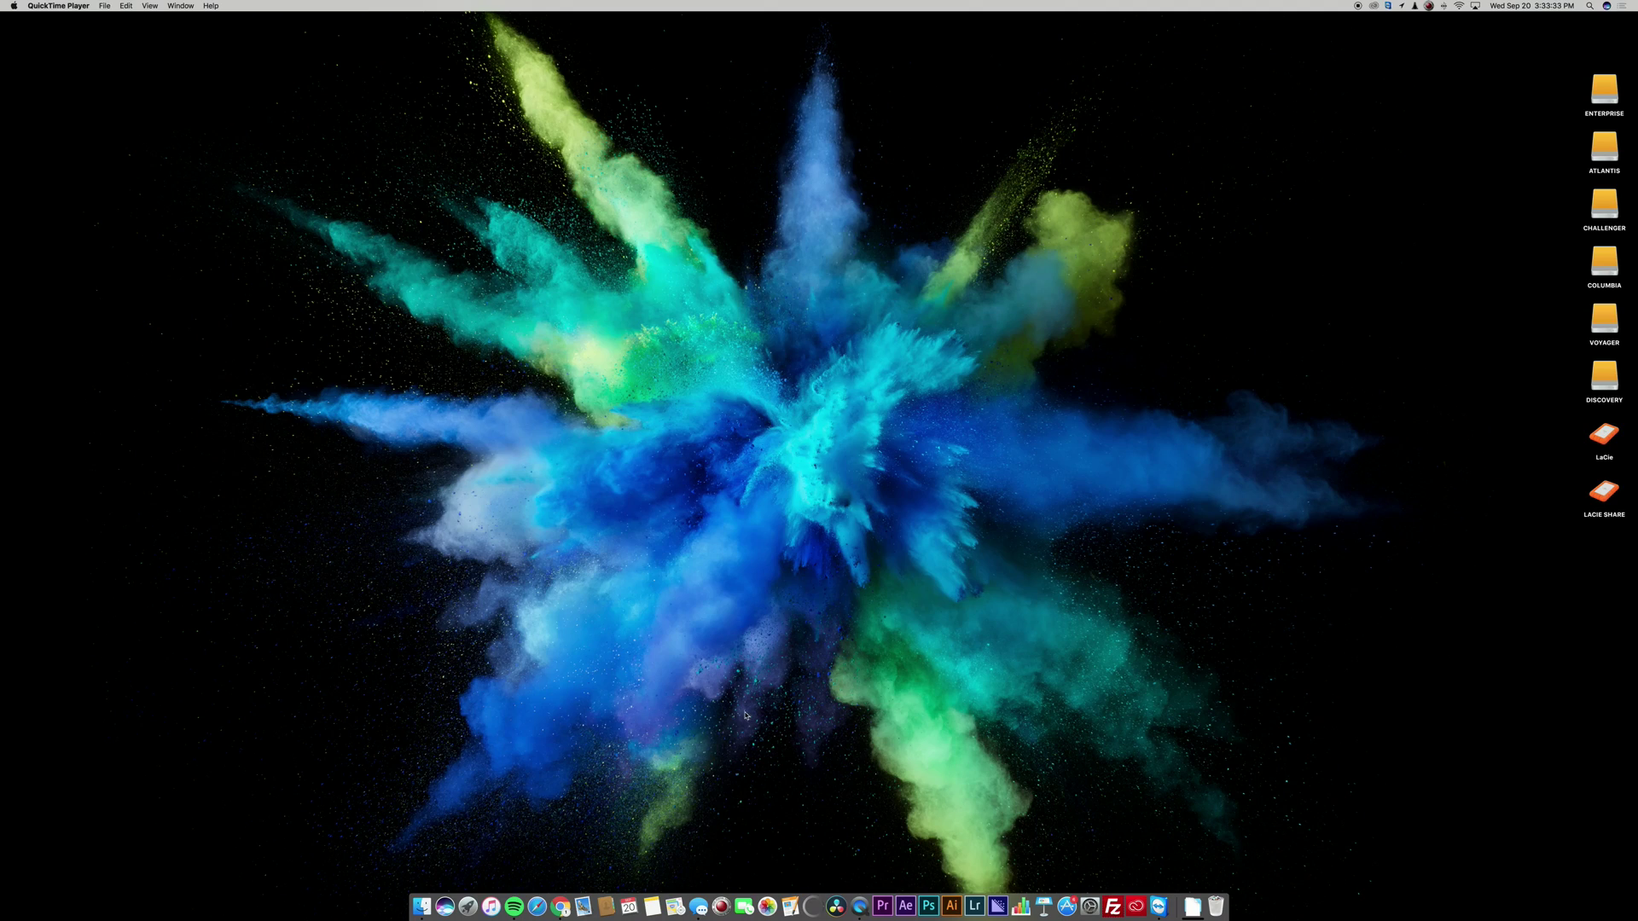
Launch DaVinci Resolve and create a new project named Resolve 14 Tutorial.
left_click(837, 906)
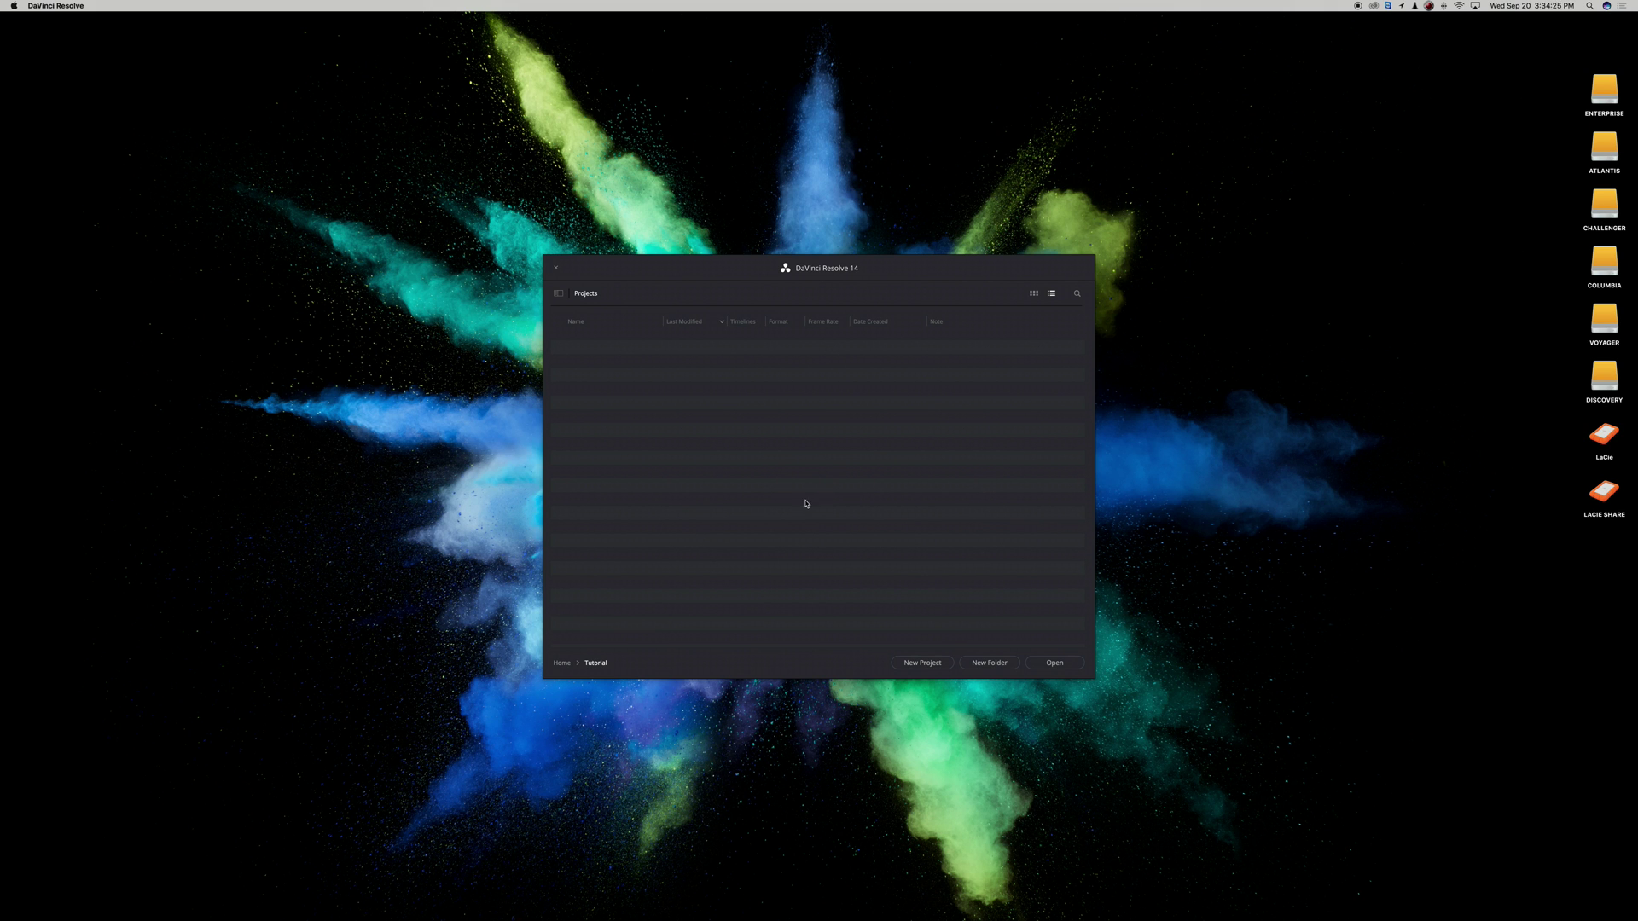
left_click(913, 662)
type("Resolve 14 Tutori")
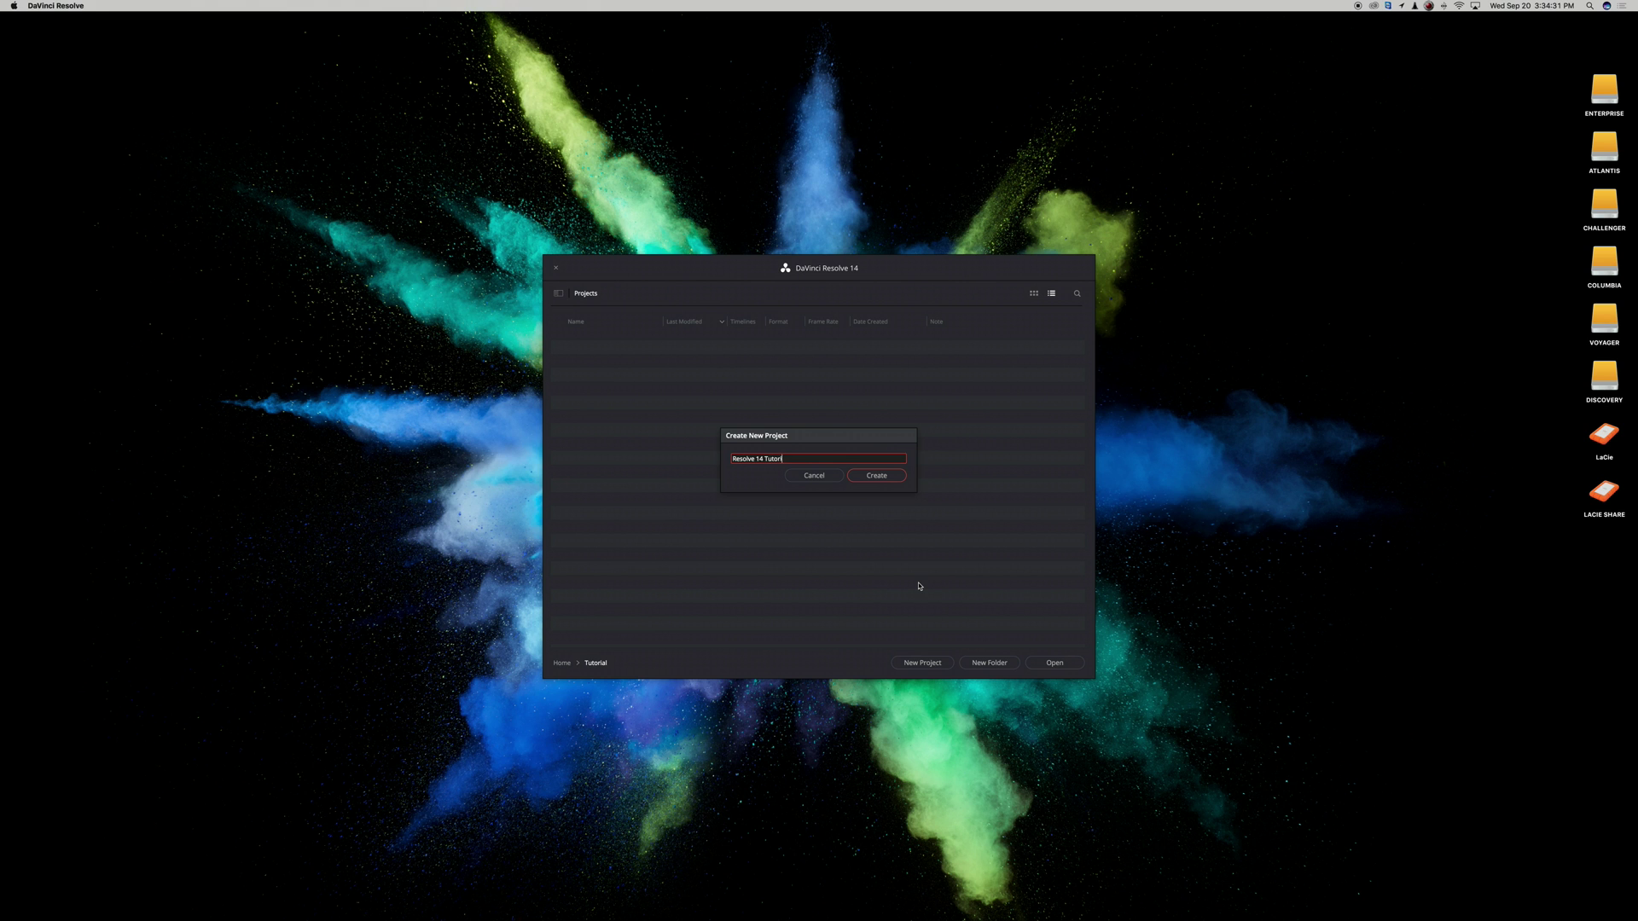
type("al")
left_click(879, 477)
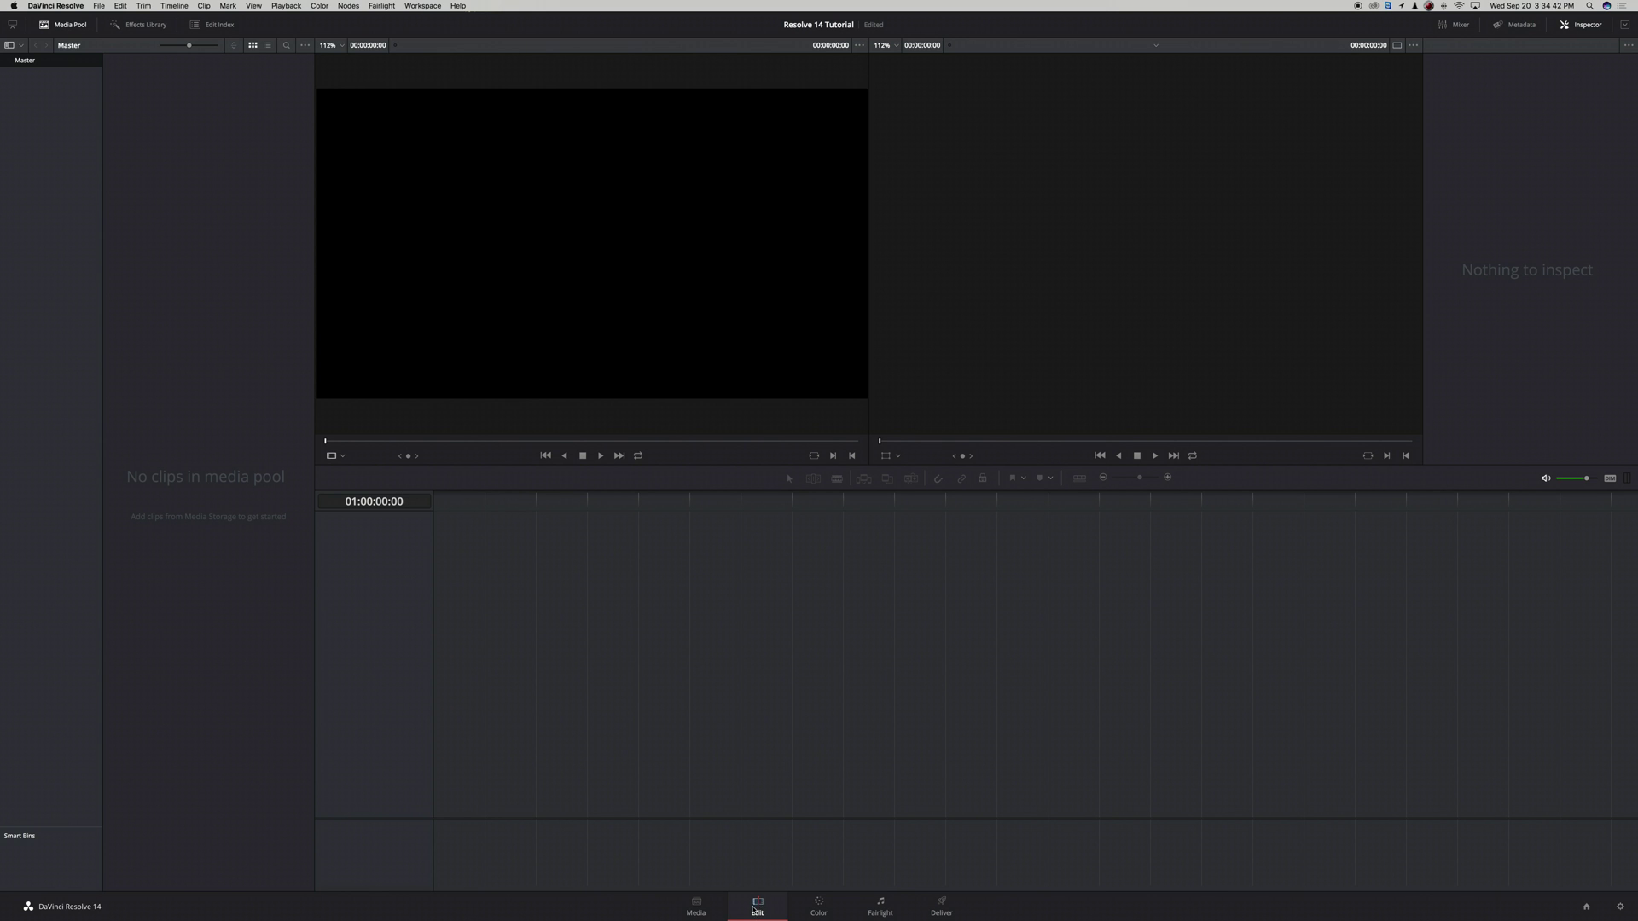
Browse the media storage to the Source Footage folder inside SV_LUTS on the CHALLENGER drive.
left_click(697, 907)
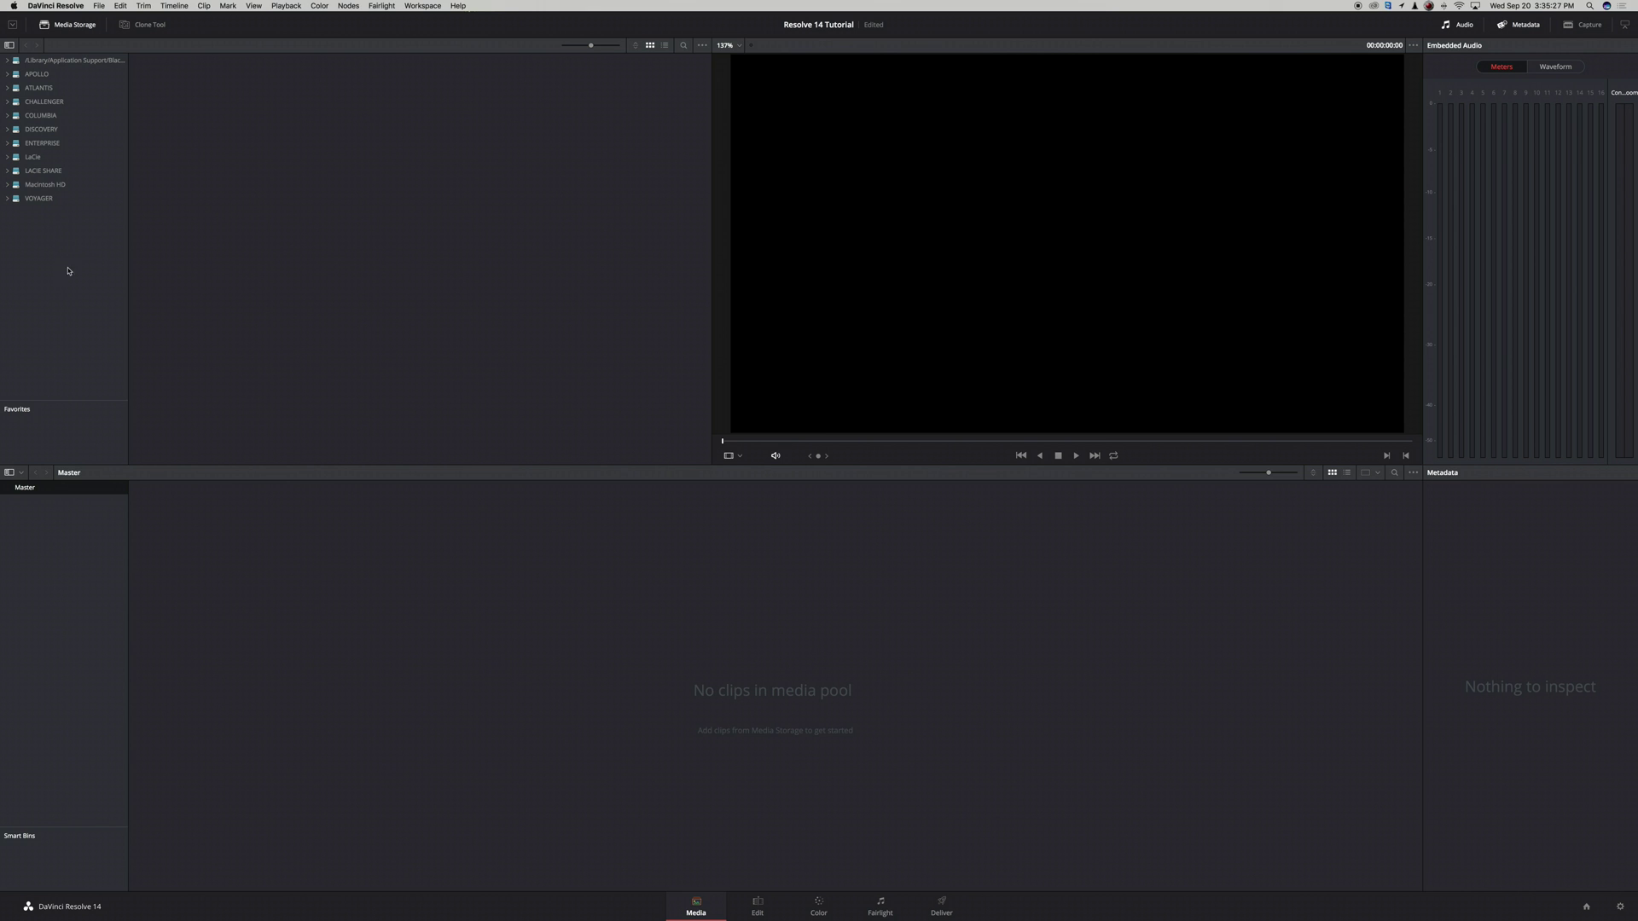
left_click(44, 102)
double_click(522, 136)
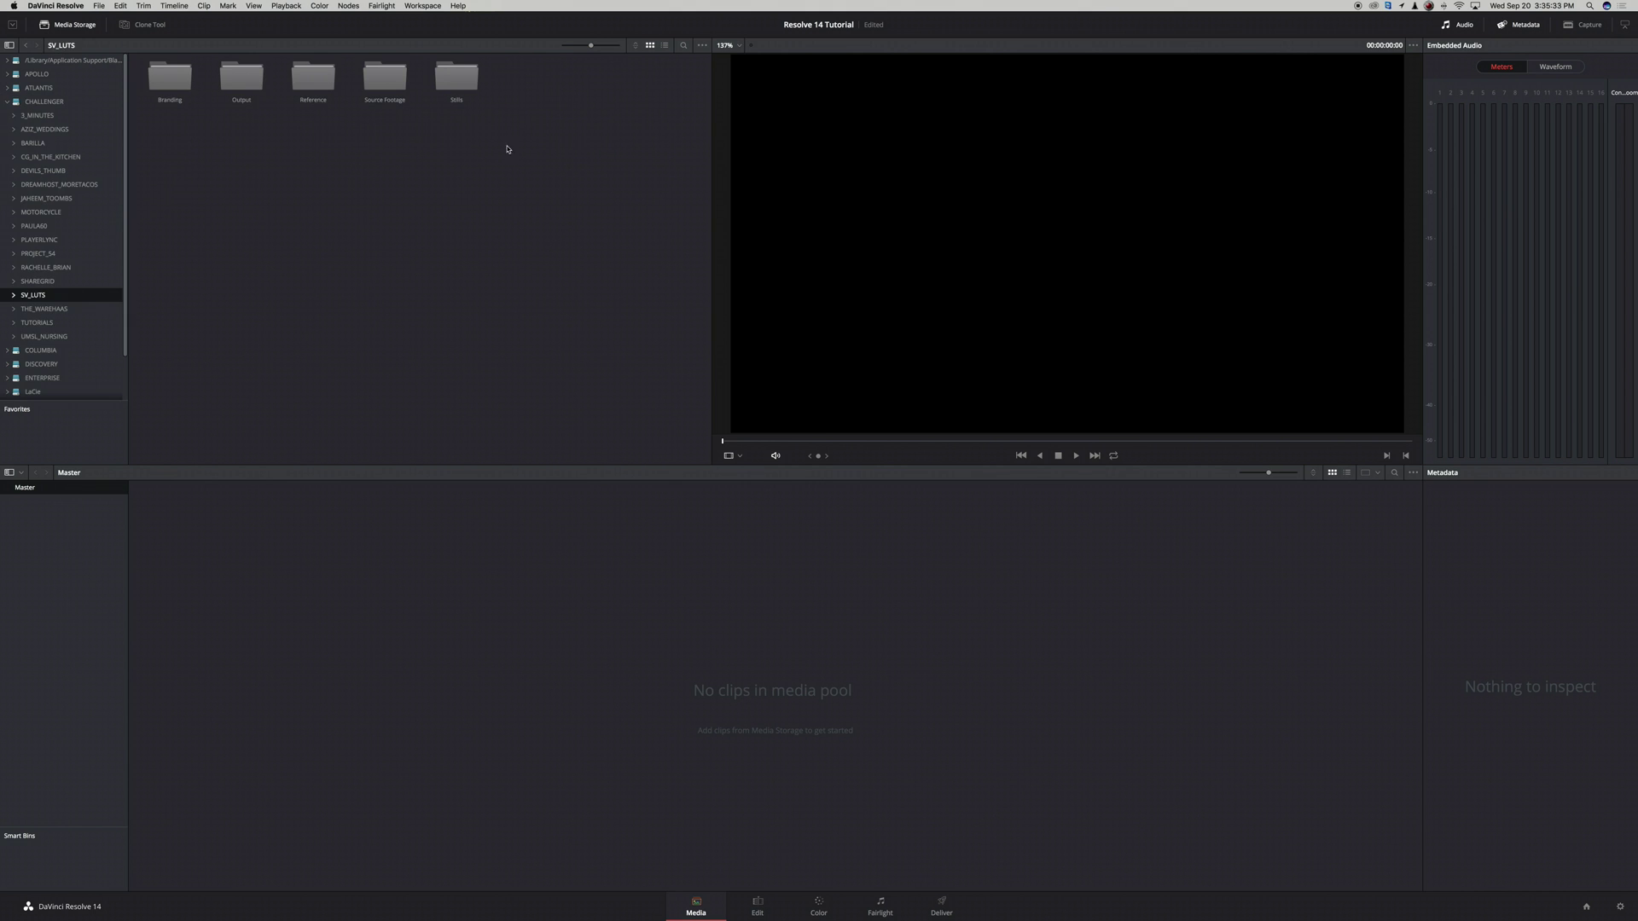
left_click(378, 94)
double_click(378, 94)
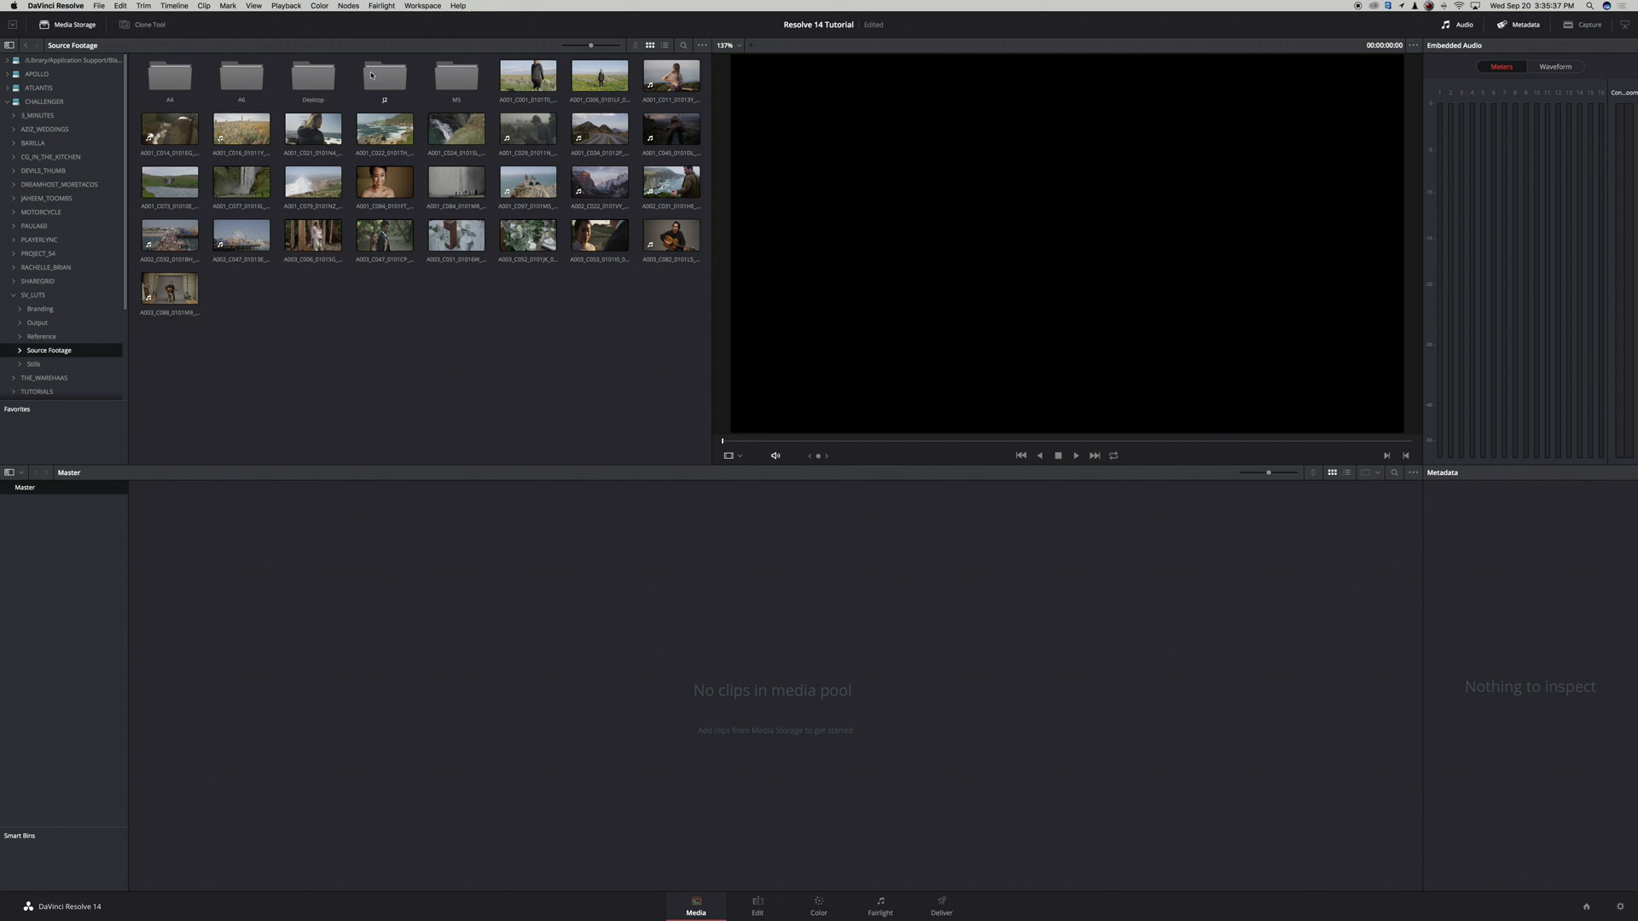
Add nine source clips, including the lighthouse and the guitarist, to the media pool and change the project frame rate to match them.
left_click(528, 76)
left_click(649, 74, "shift")
left_click(170, 129, "super")
left_click(242, 128, "super")
left_click(324, 132, "super")
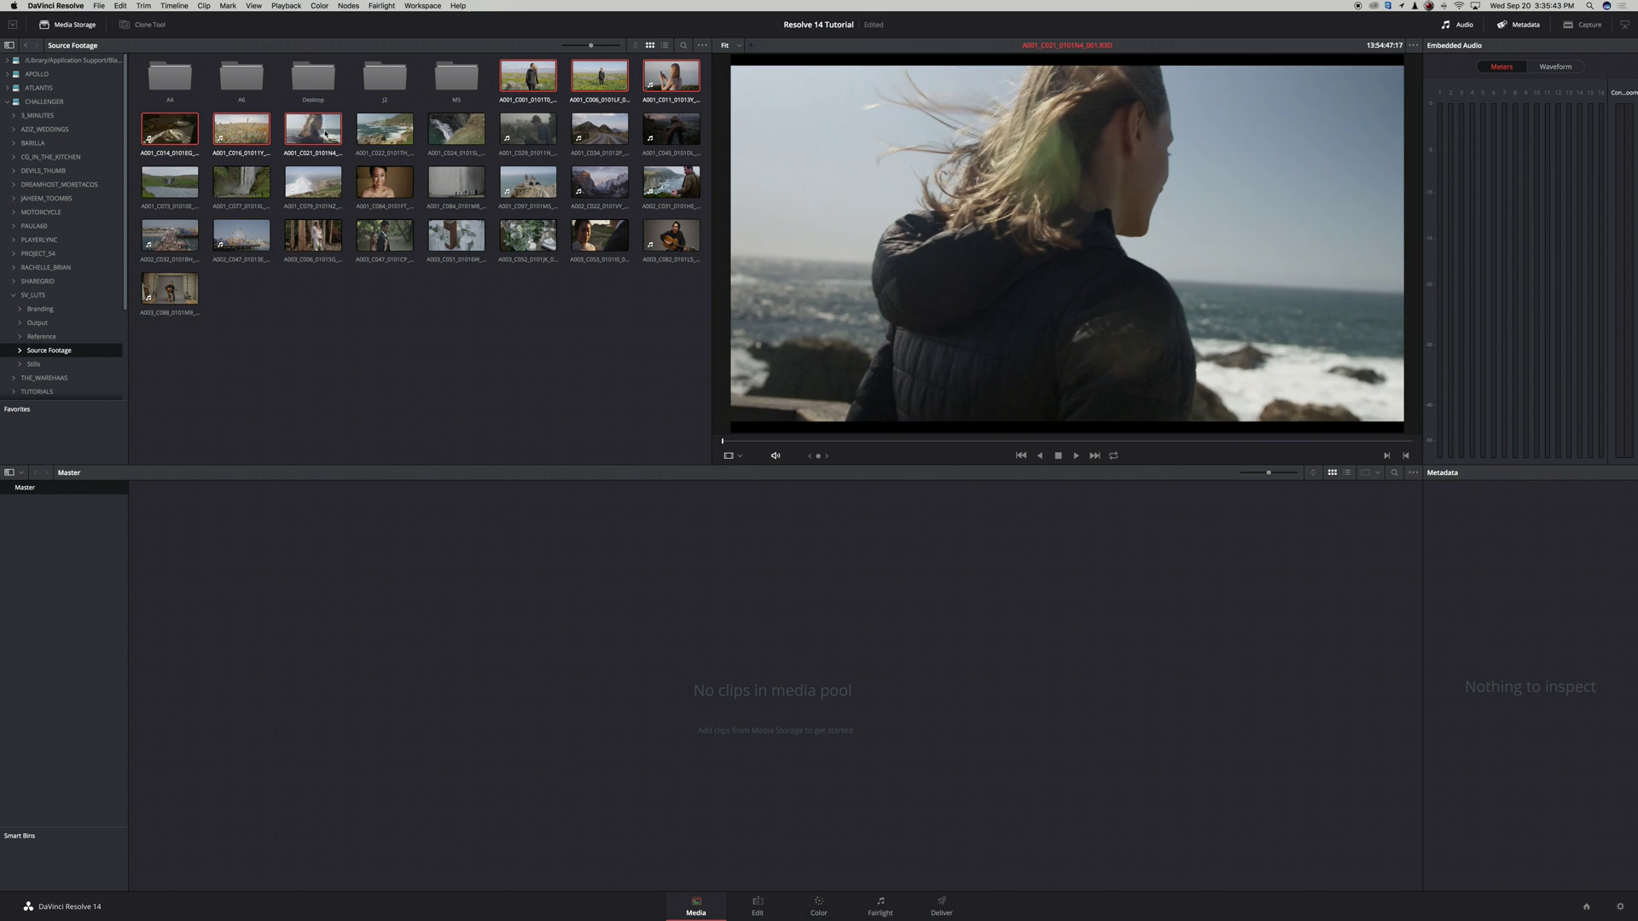
left_click(385, 129, "super")
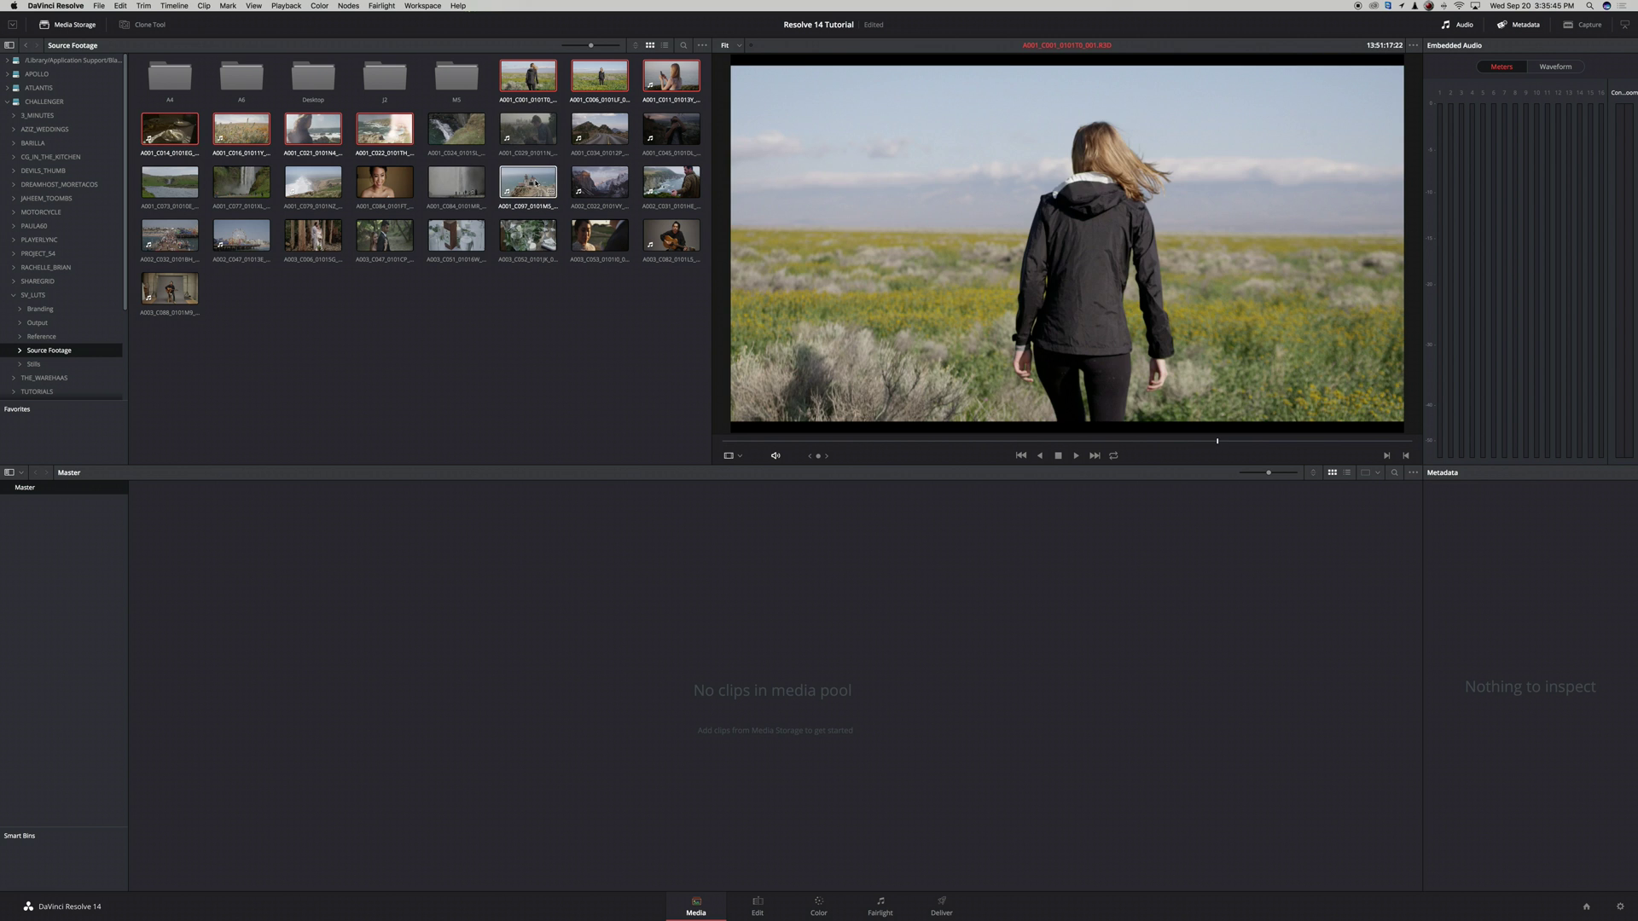
left_click(535, 184, "super")
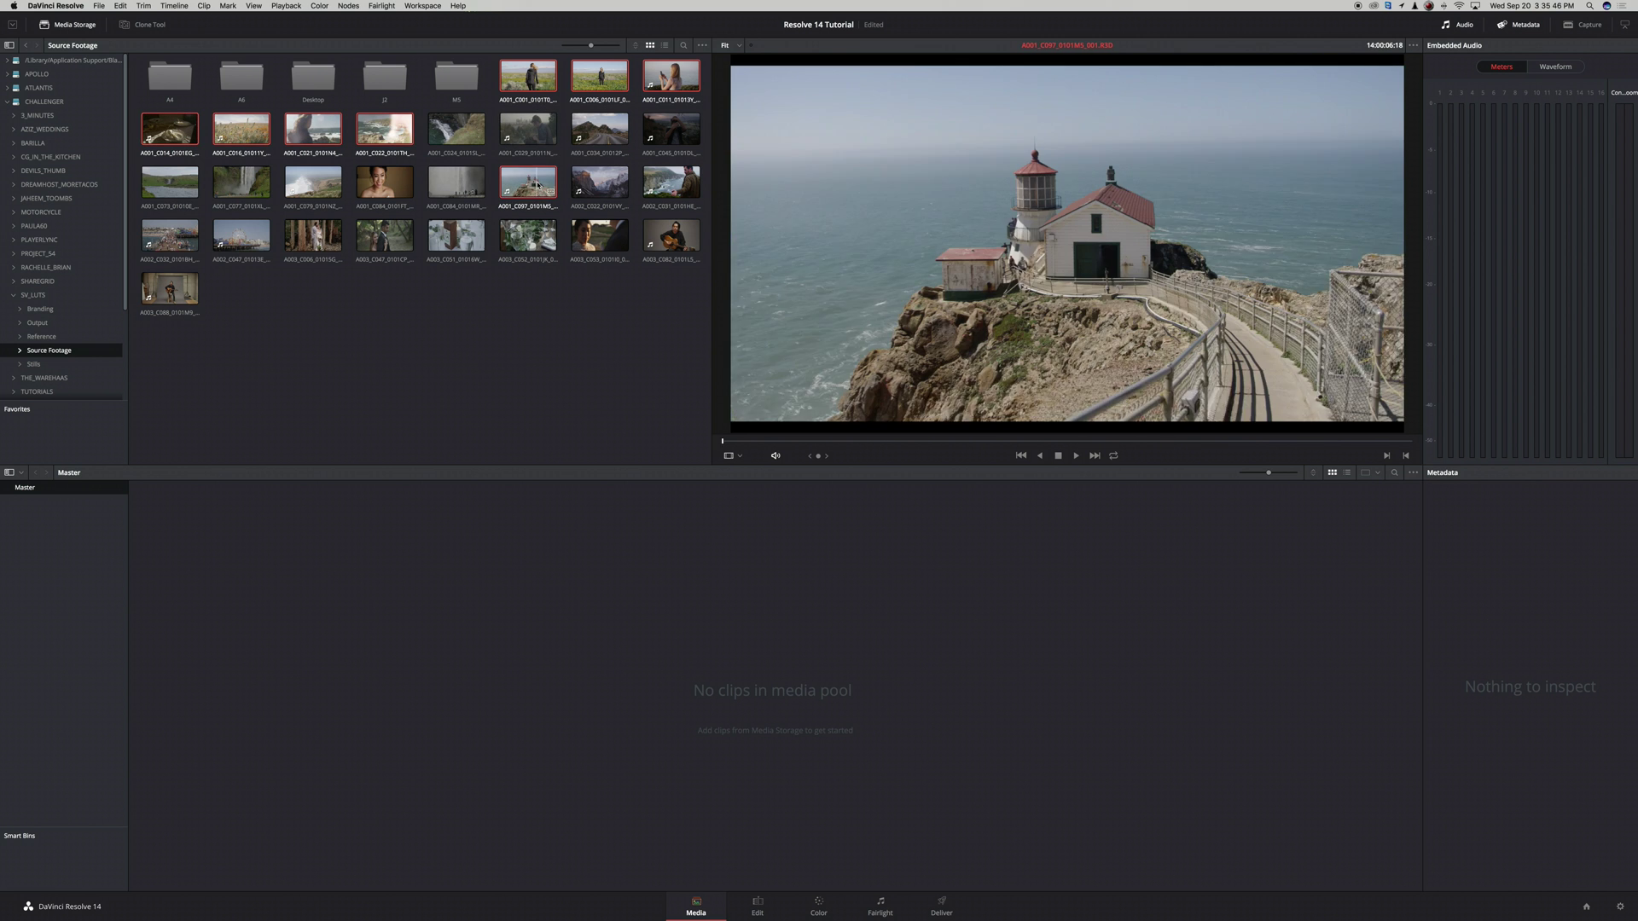
left_click(166, 300, "super")
left_click_drag(168, 288, 440, 678)
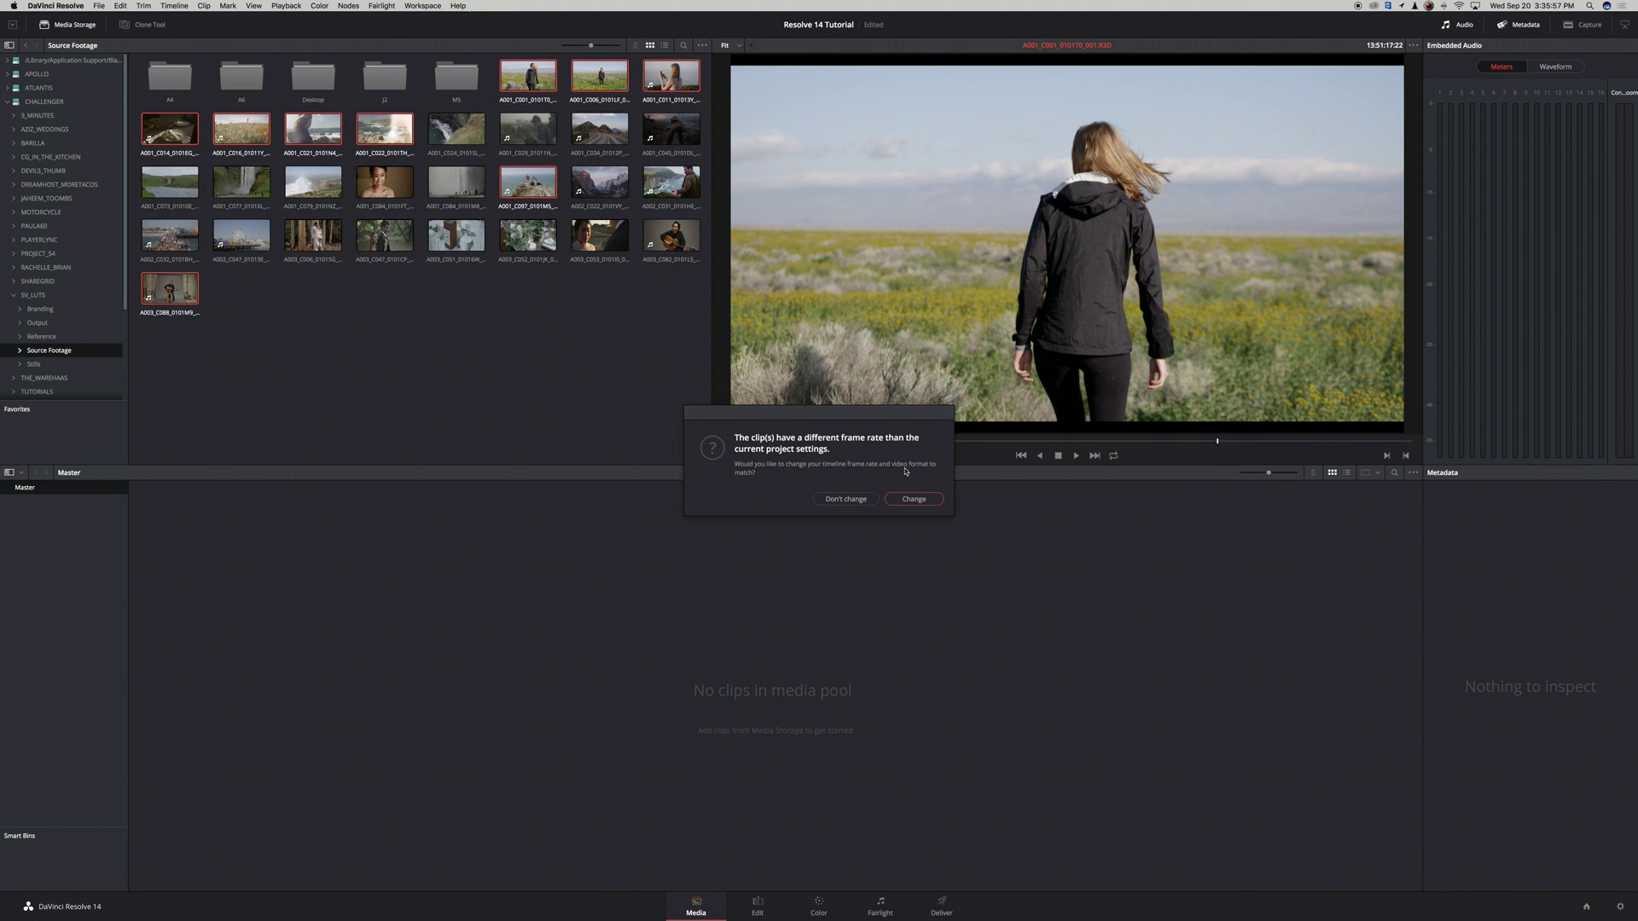
left_click(914, 499)
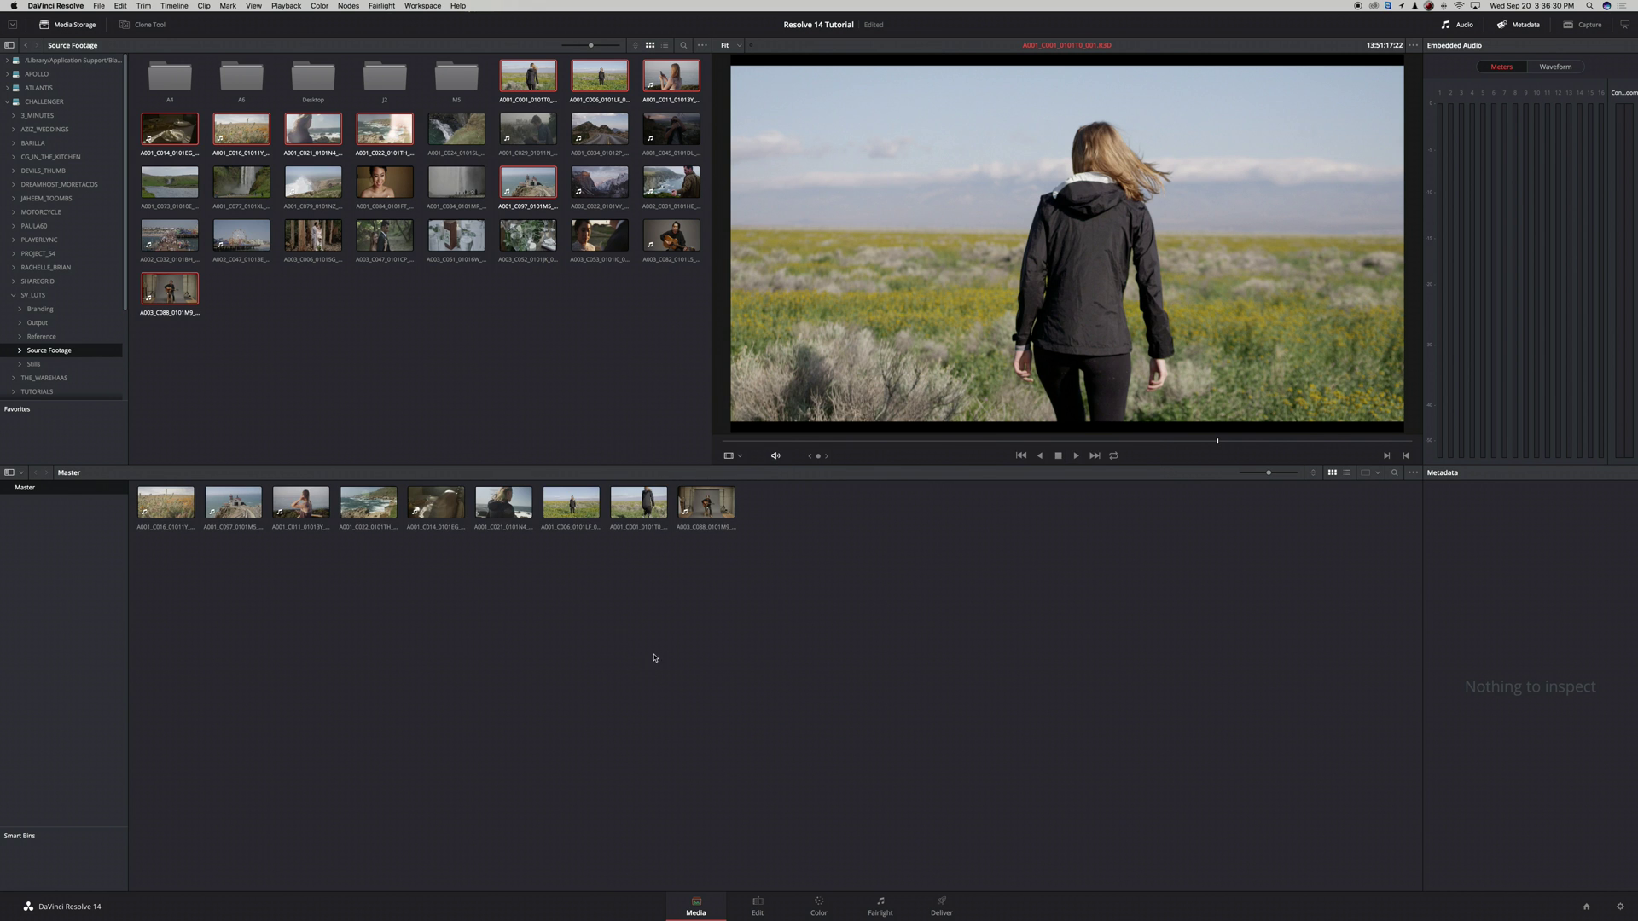
On the Edit page, create a timeline from the clip of the woman facing the camera in the flower field.
left_click(757, 909)
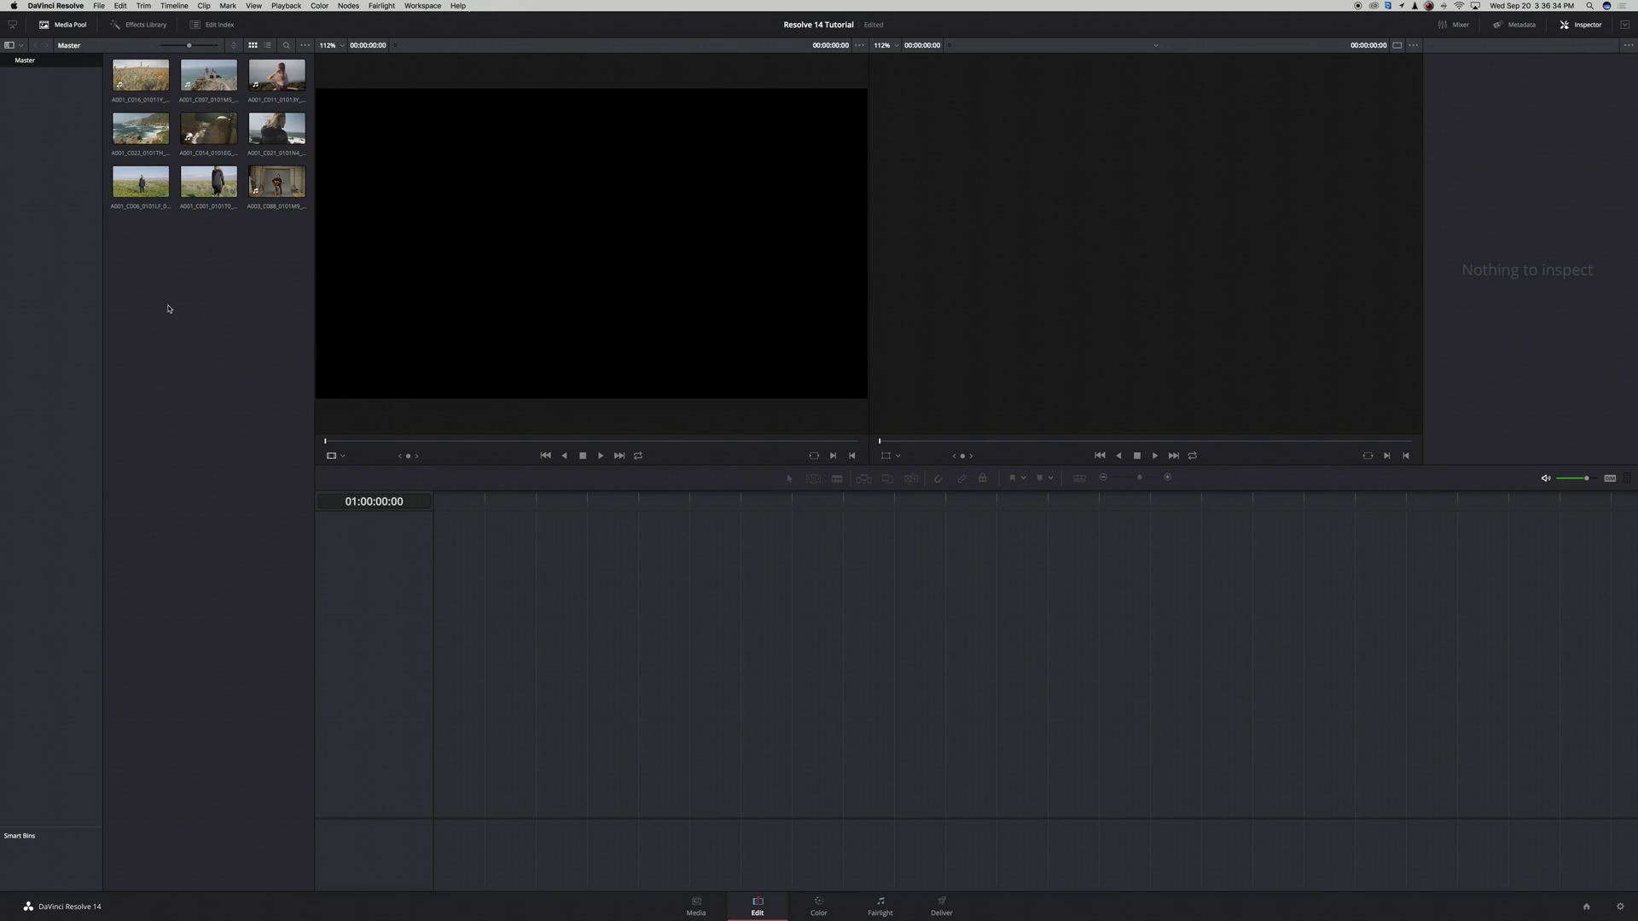
left_click_drag(141, 181, 447, 683)
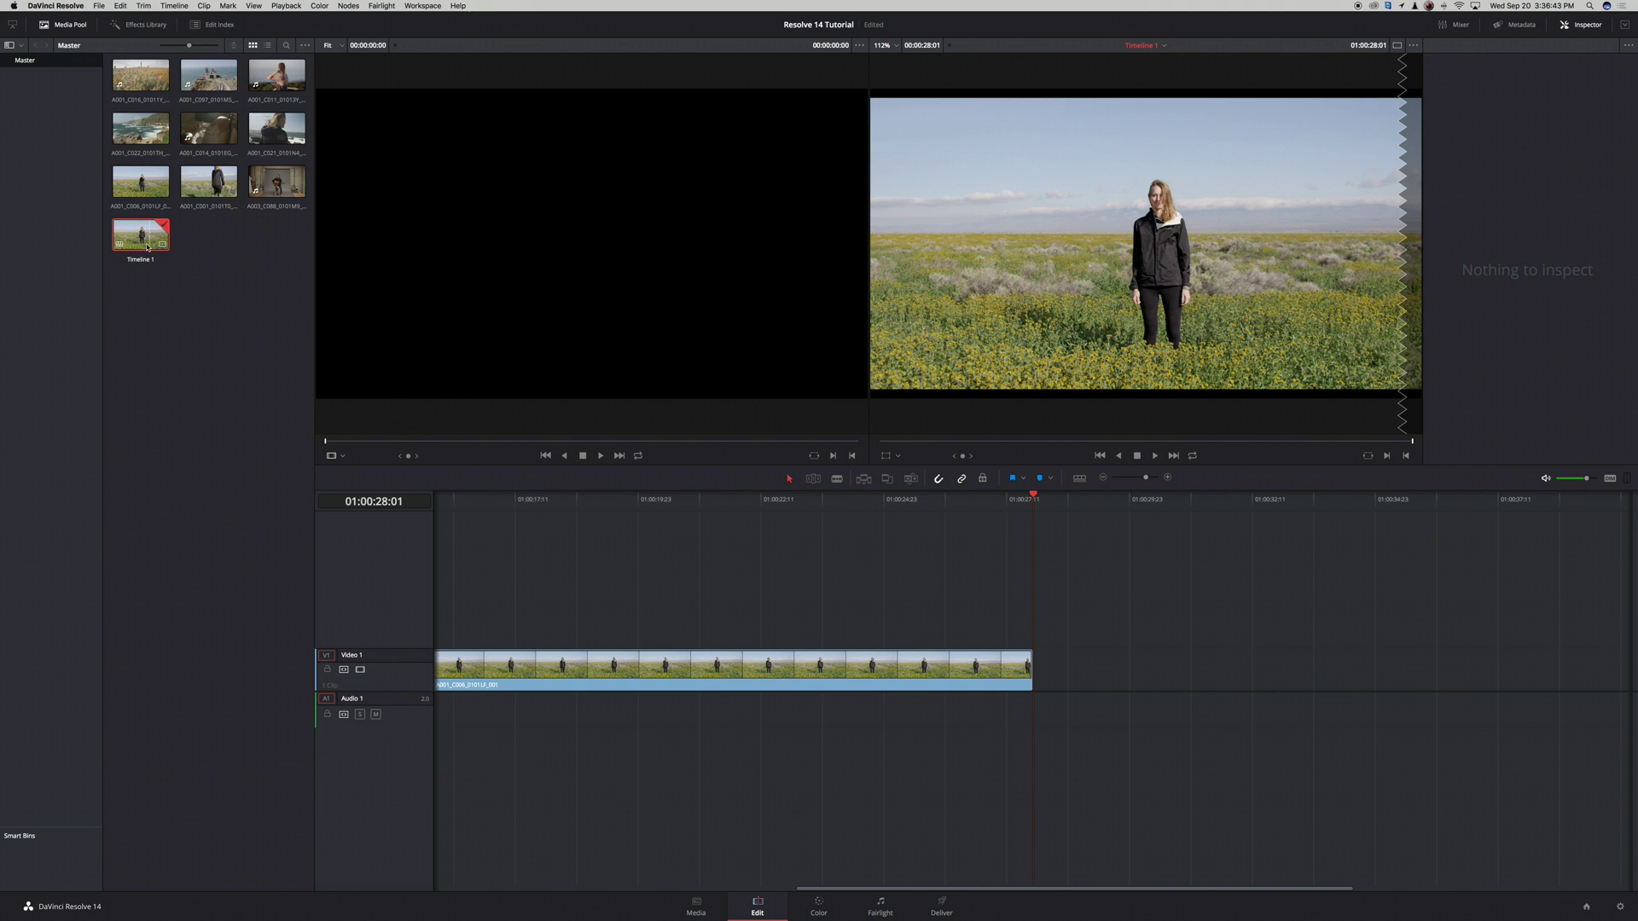
Add two bins named Timelines and Footage to the media pool.
right_click(36, 177)
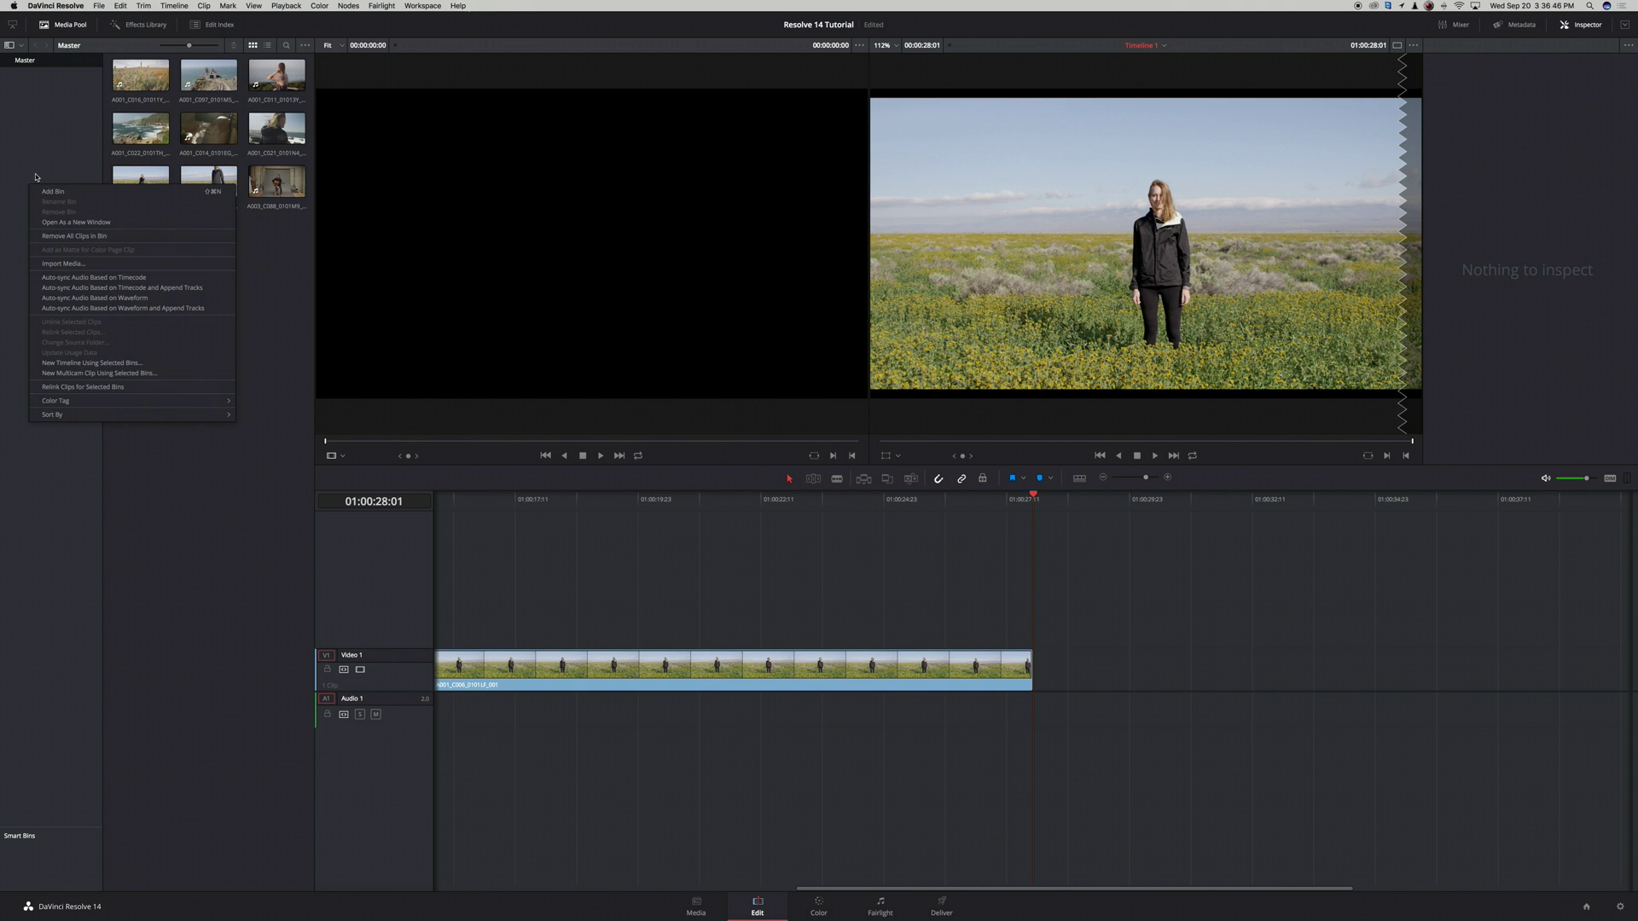
left_click(64, 192)
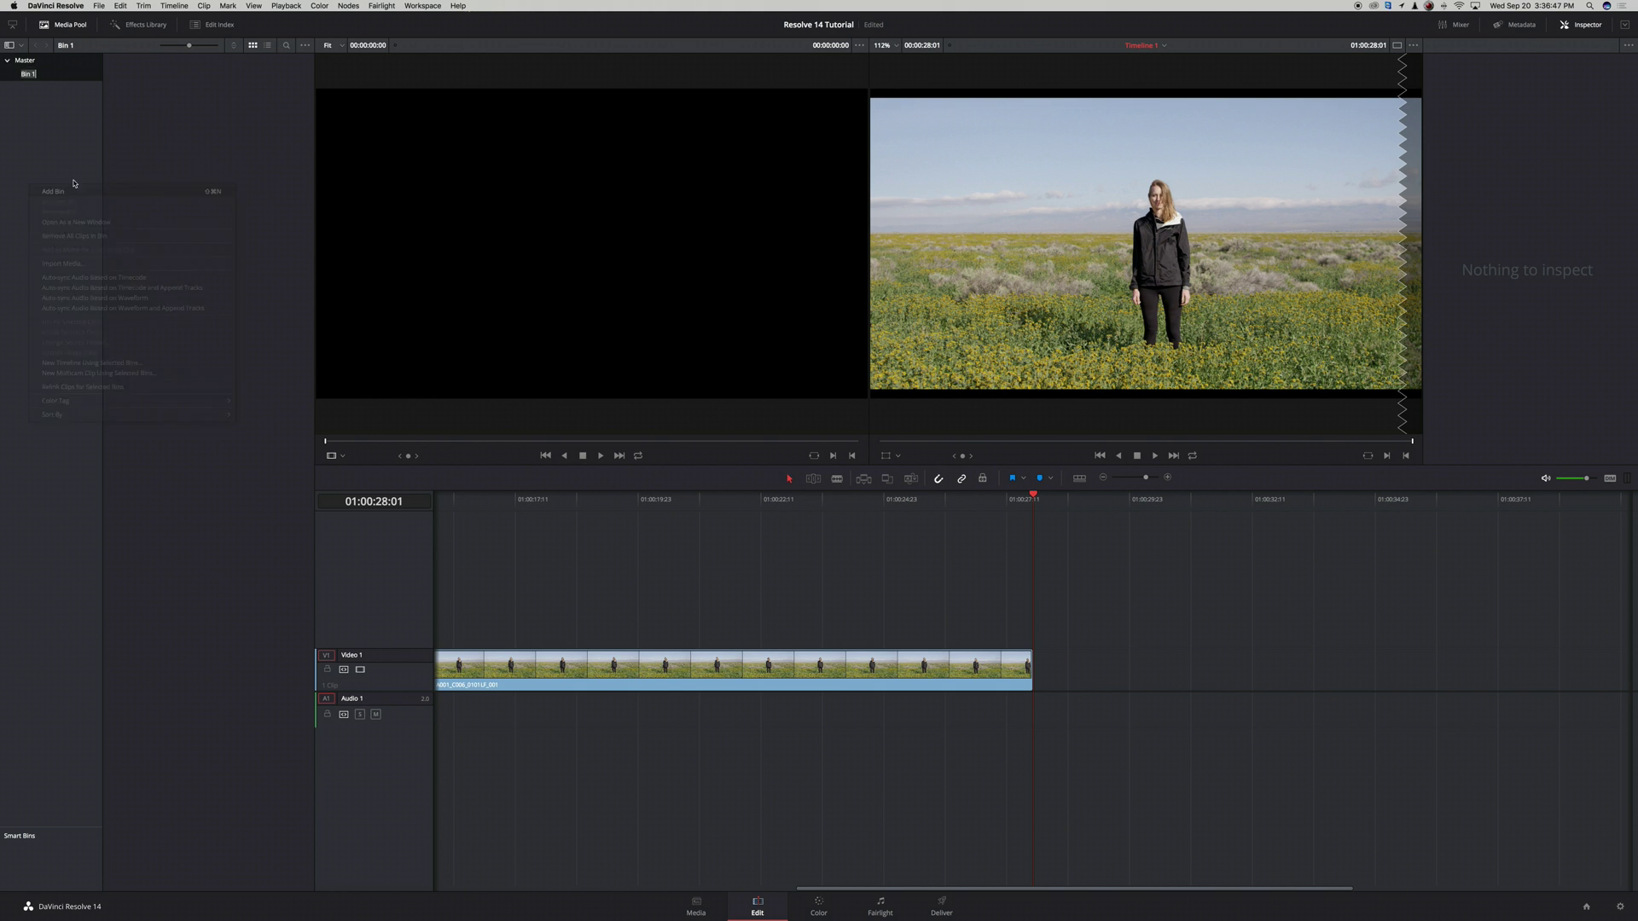
type("Timelines")
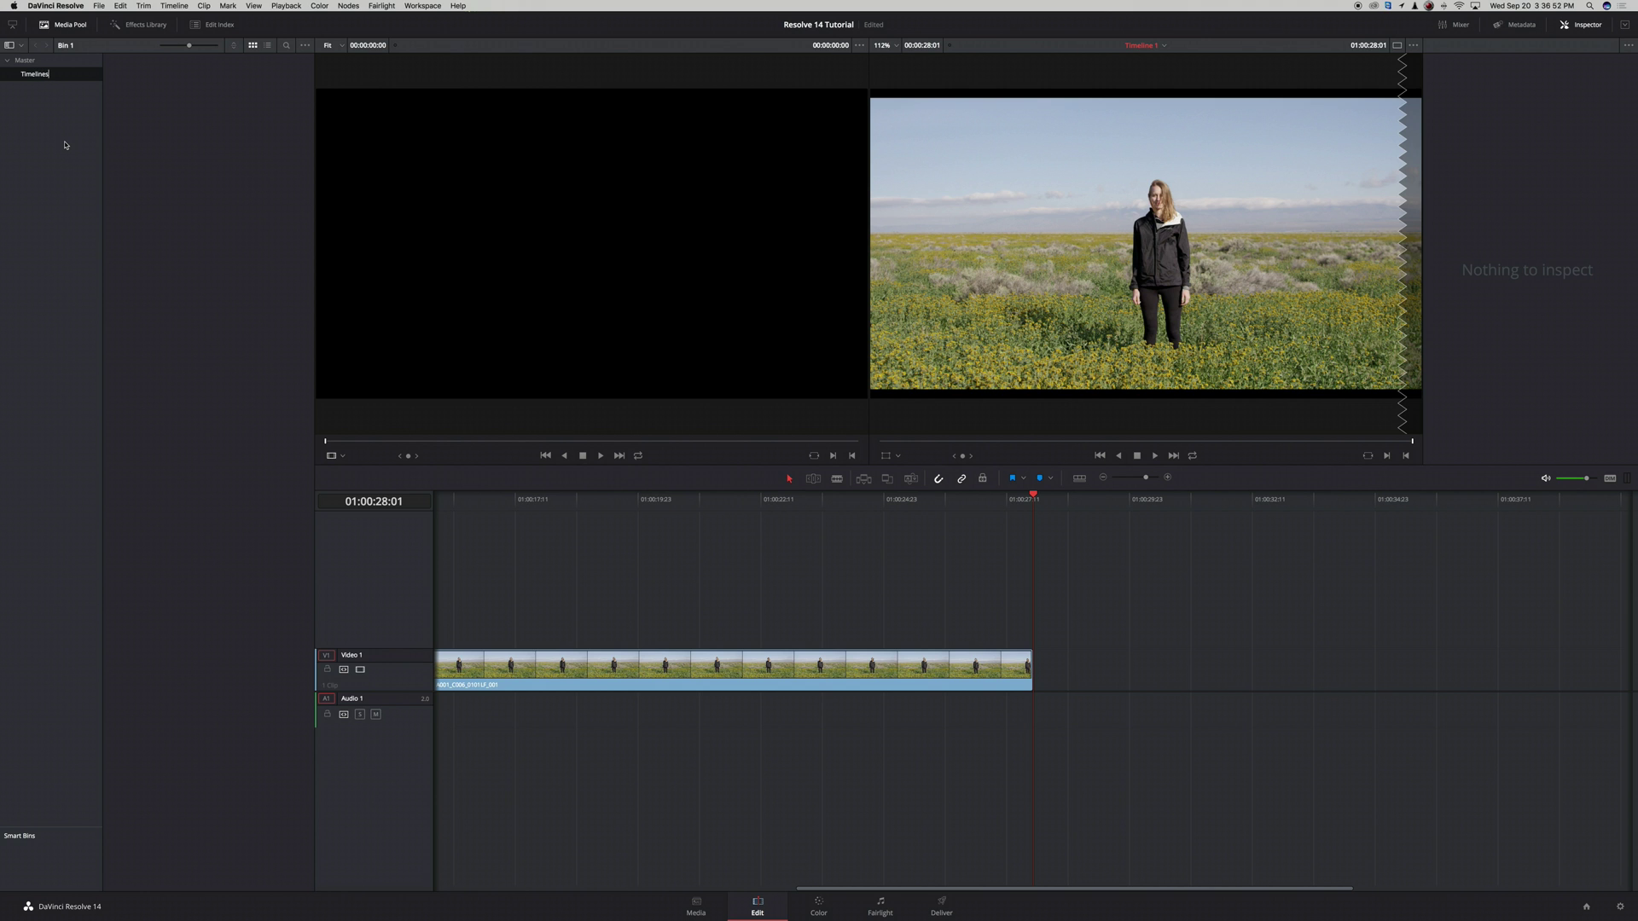
key("Return")
right_click(19, 176)
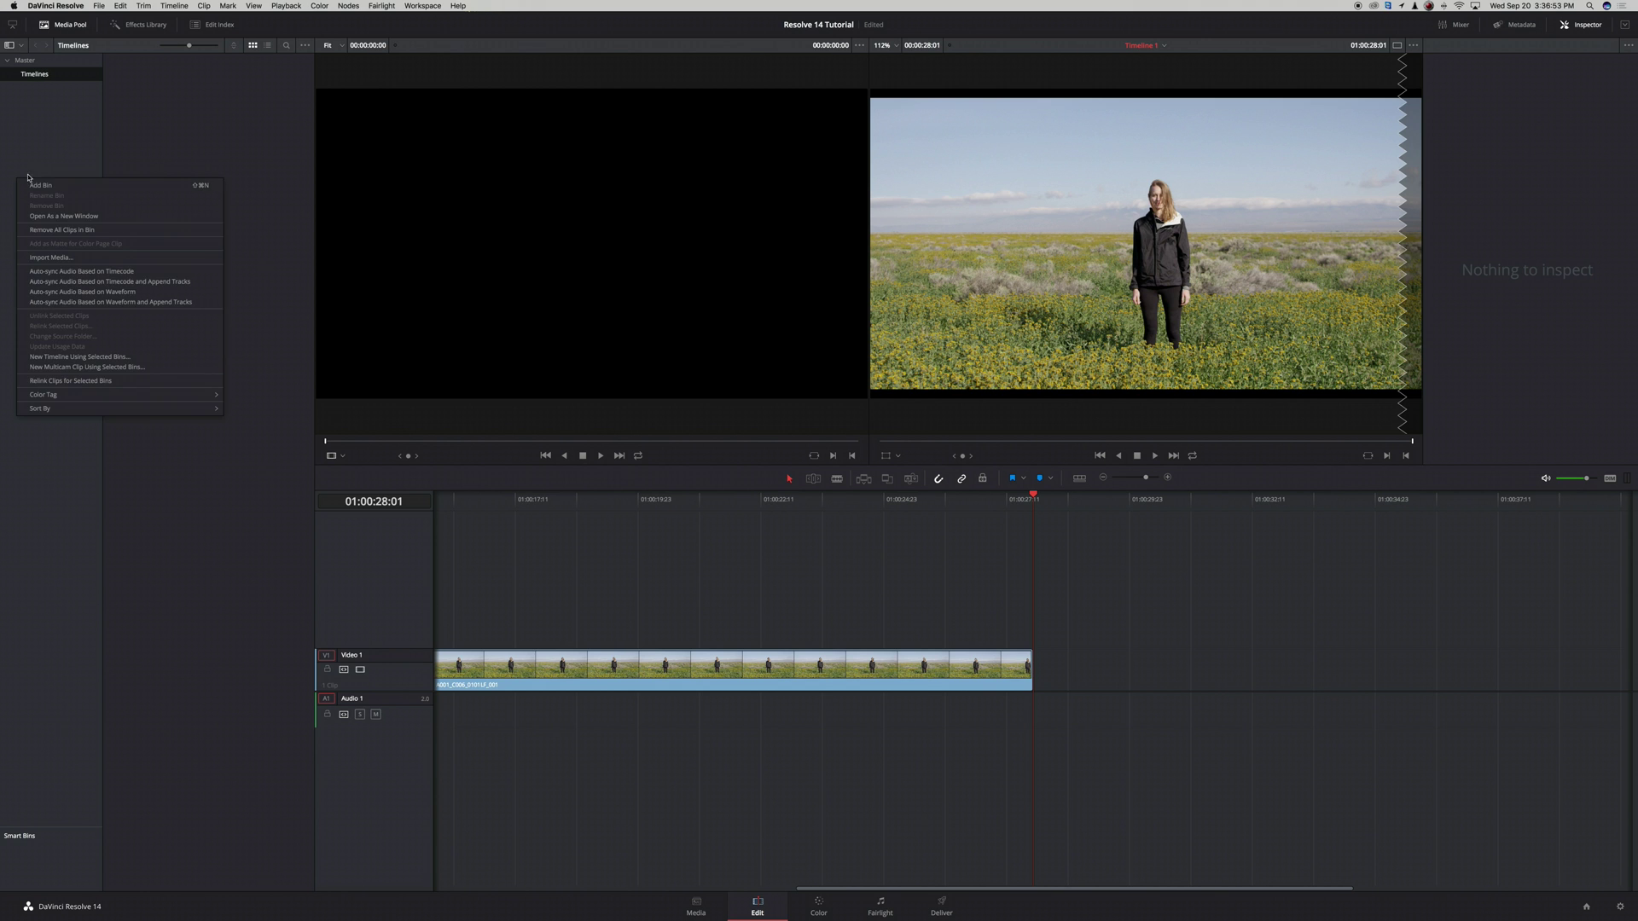
left_click(44, 183)
type("Footage")
key("Return")
Move Timeline 1 into the Timelines bin and all source clips into the Footage bin, and check both bins.
left_click(25, 60)
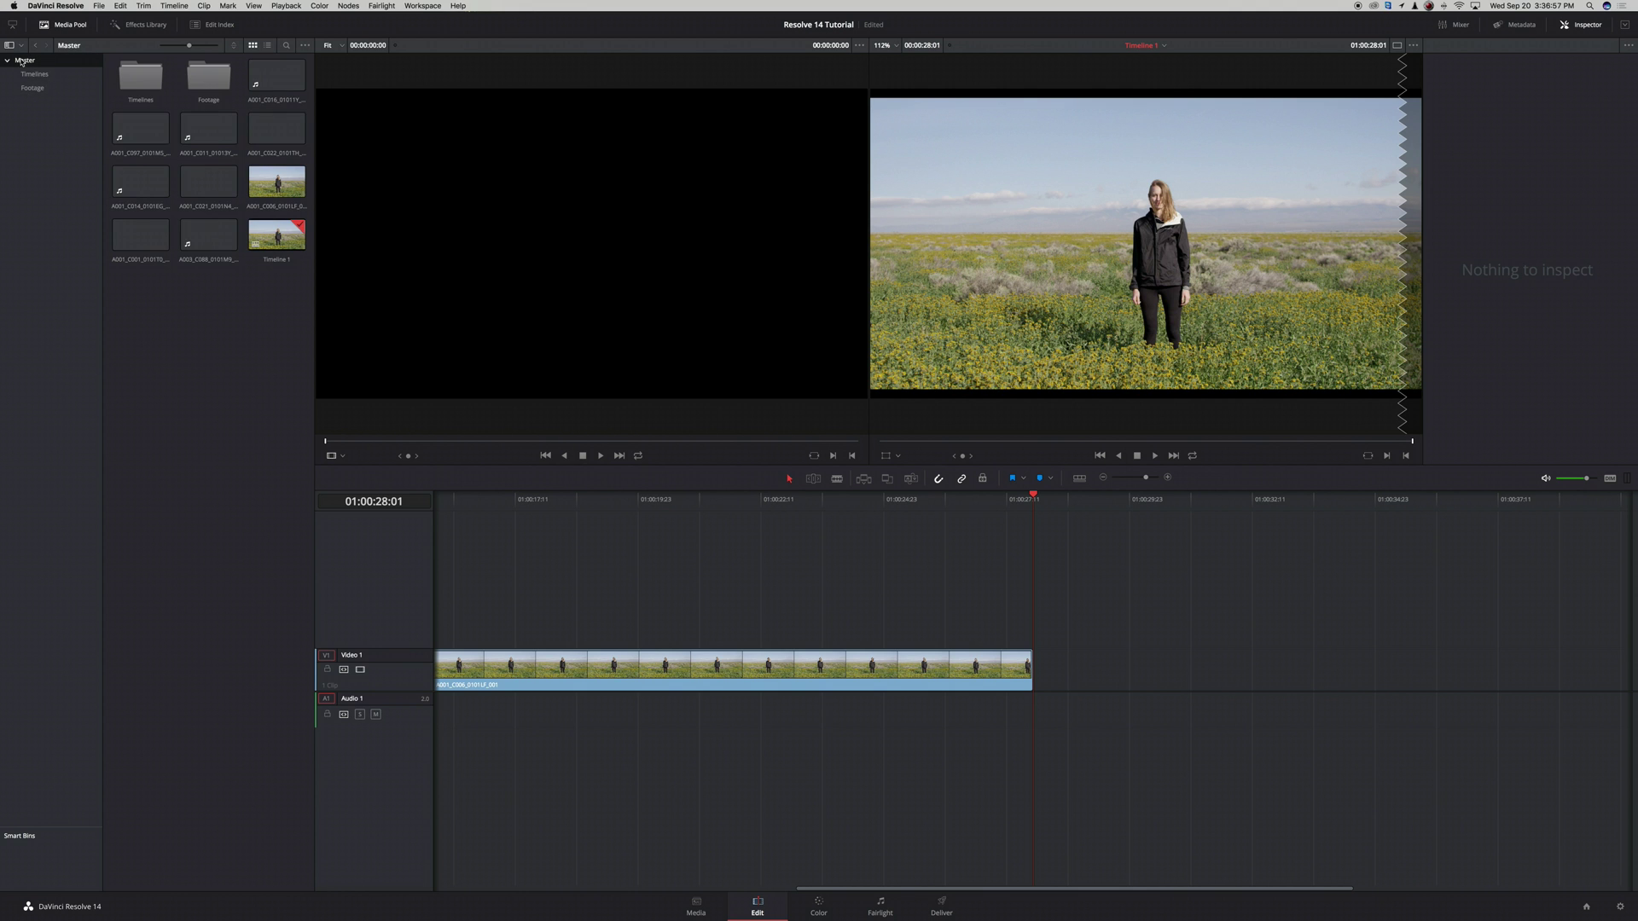
left_click_drag(277, 235, 146, 81)
left_click(285, 87)
key("super+a")
left_click_drag(285, 87, 209, 78)
double_click(132, 86)
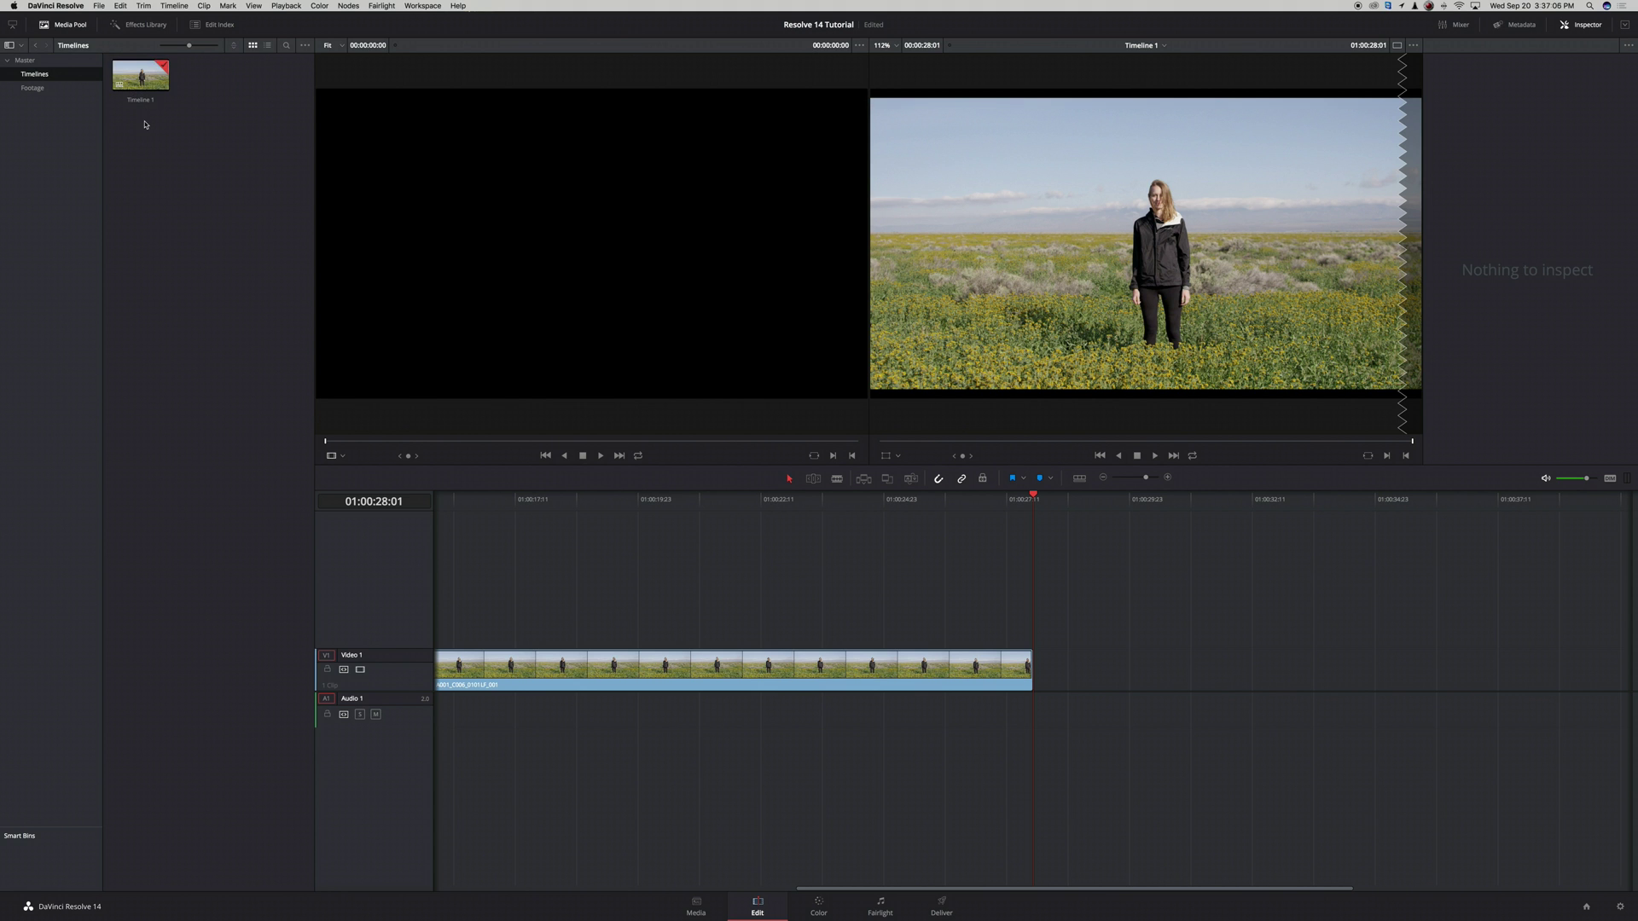
key("Down")
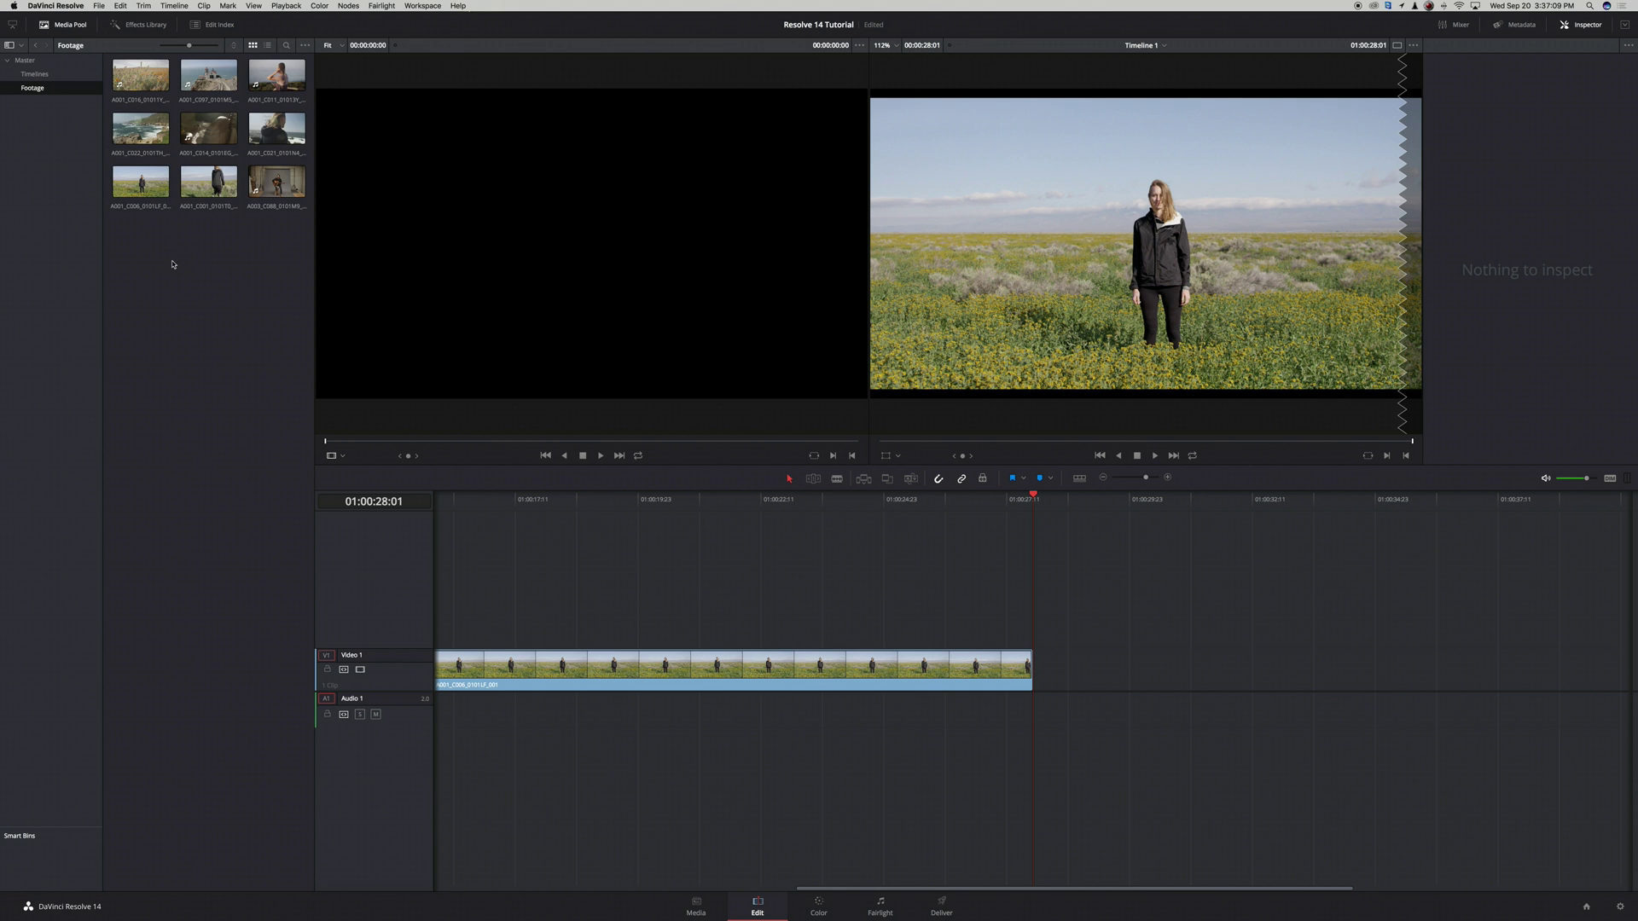
Load the lighthouse clip in the source viewer and mark an in-to-out range of about 2 seconds.
left_click(205, 81)
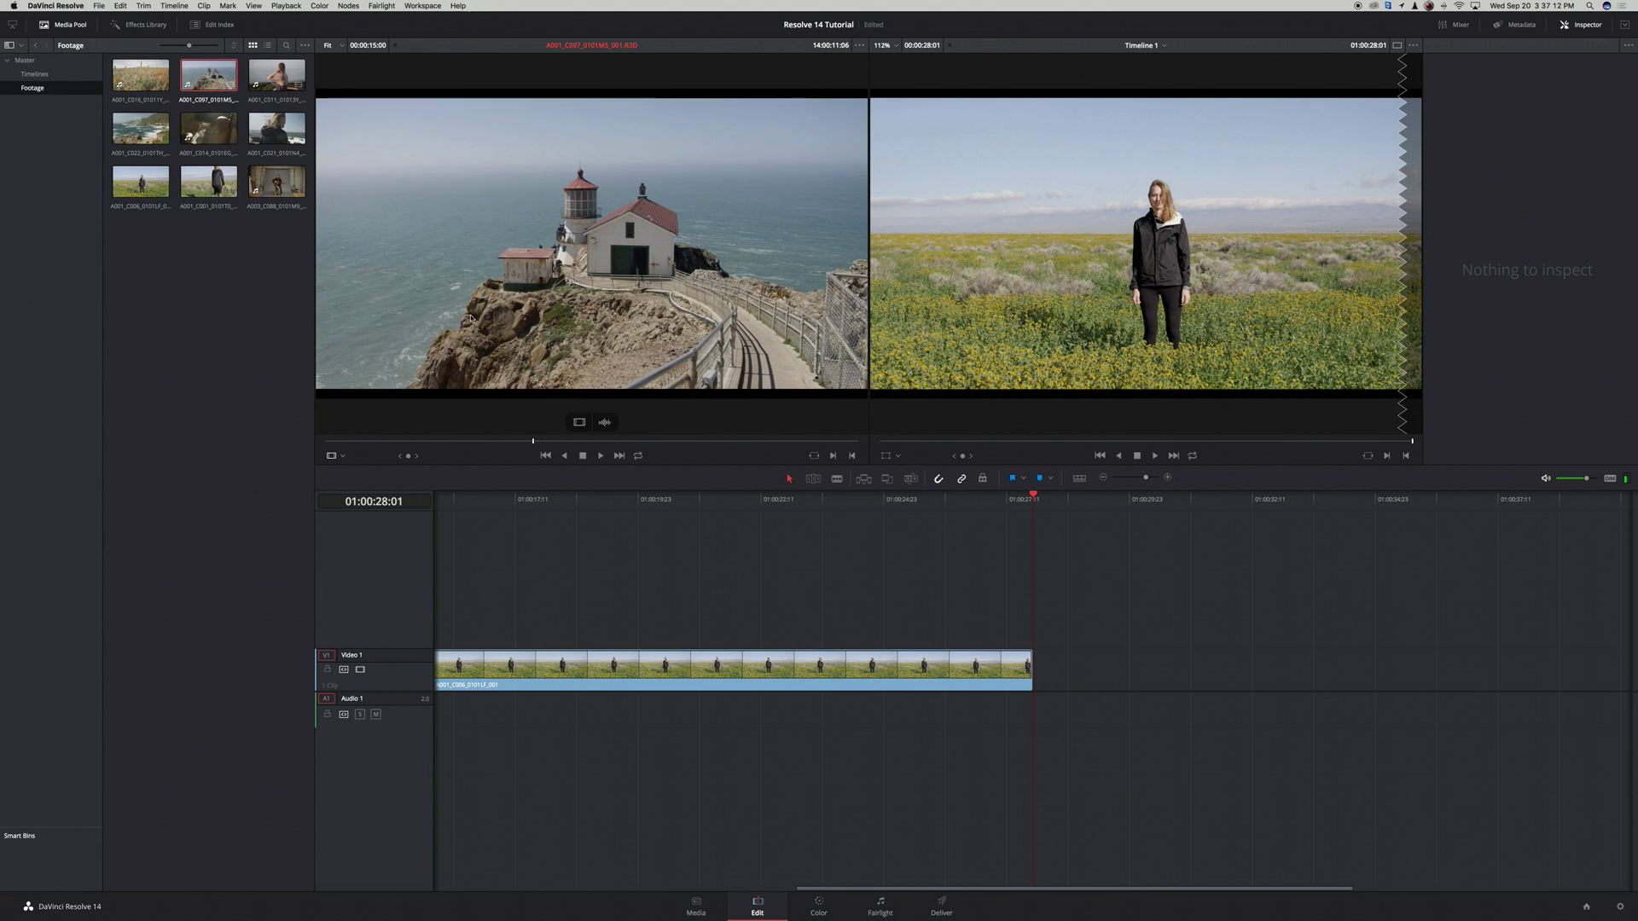
left_click(833, 441)
left_click_drag(467, 442, 499, 442)
key("i")
left_click_drag(562, 443, 578, 442)
key("o")
mouse_move(613, 428)
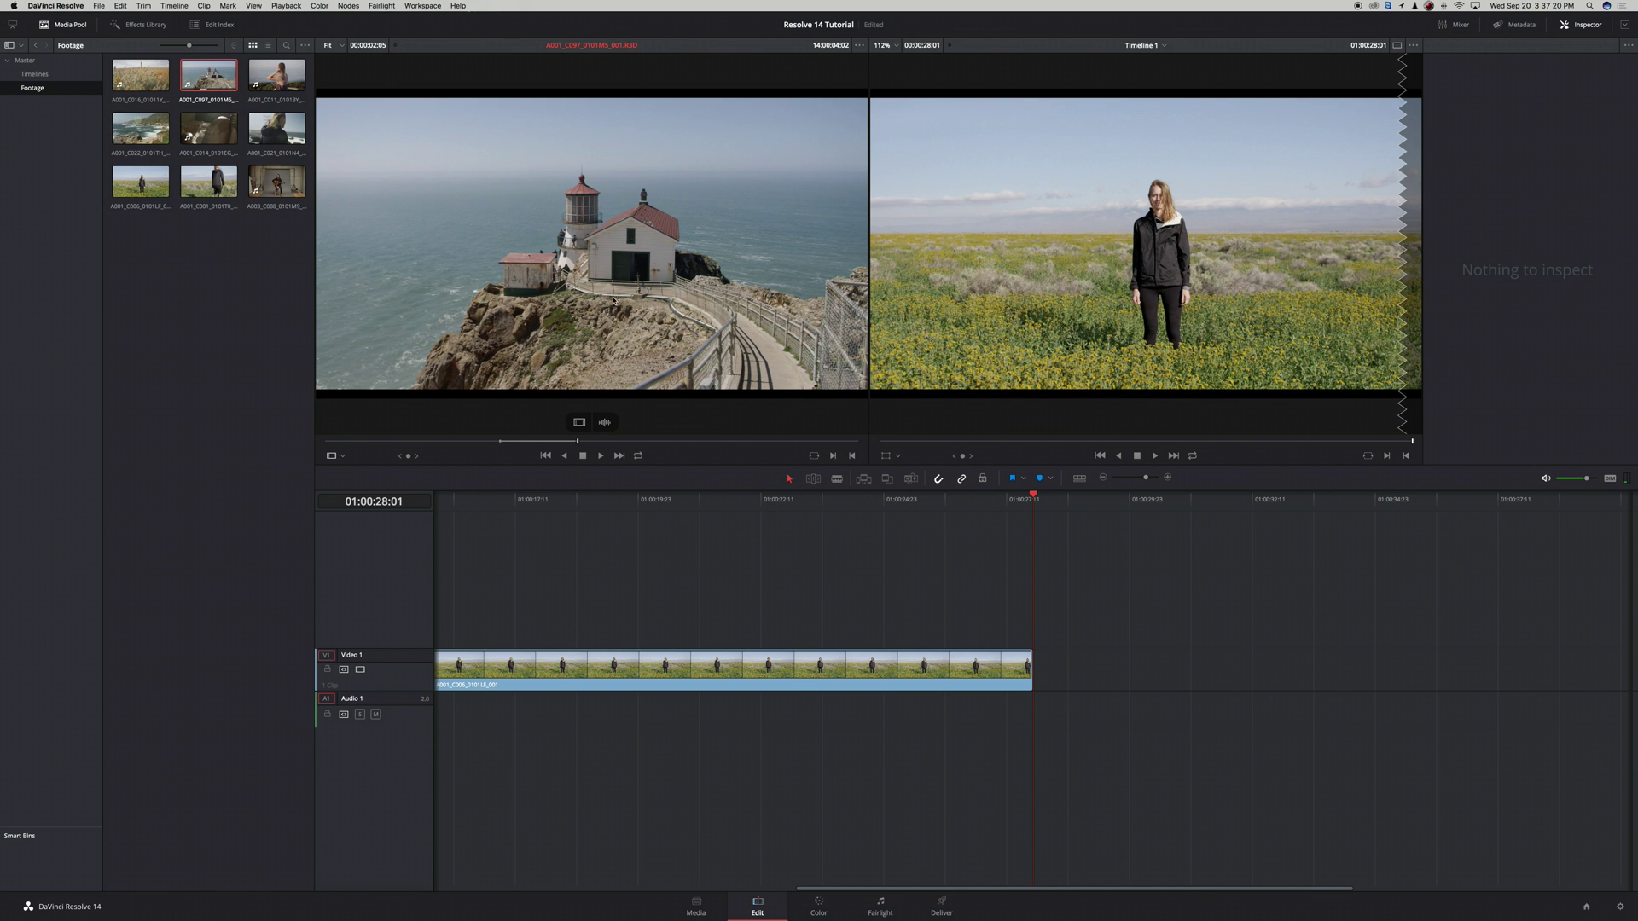
Add the marked lighthouse range after the field clip with video and audio, and append it again as separate video-only and audio-only edits.
left_click(622, 288)
left_click_drag(623, 288, 1049, 671)
mouse_move(561, 396)
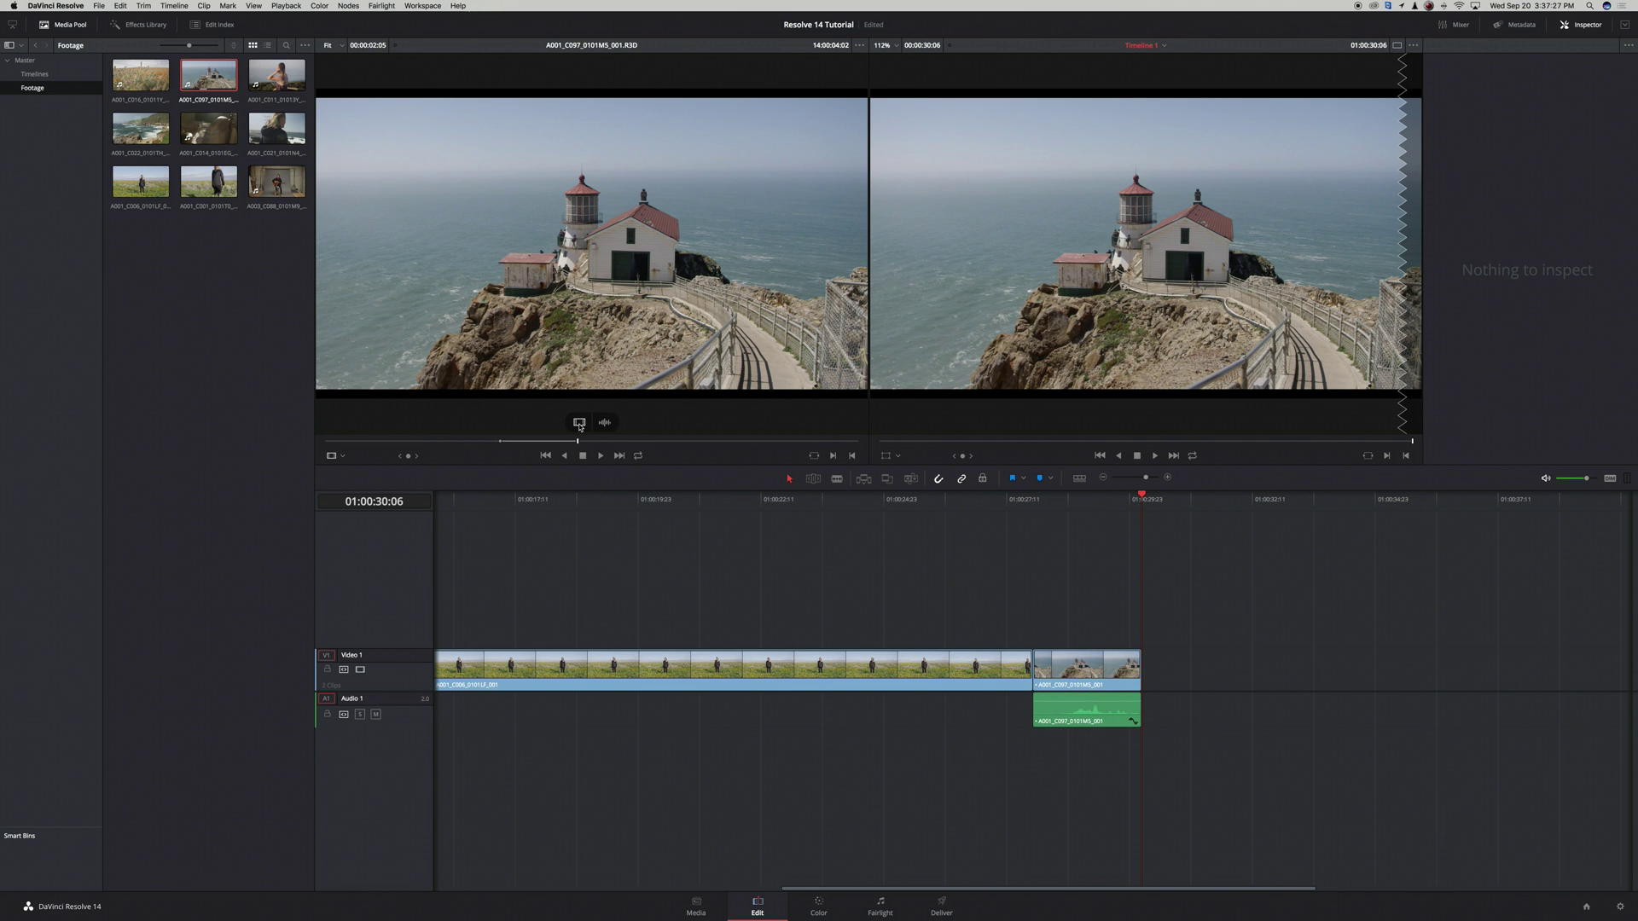
left_click_drag(580, 424, 1151, 667)
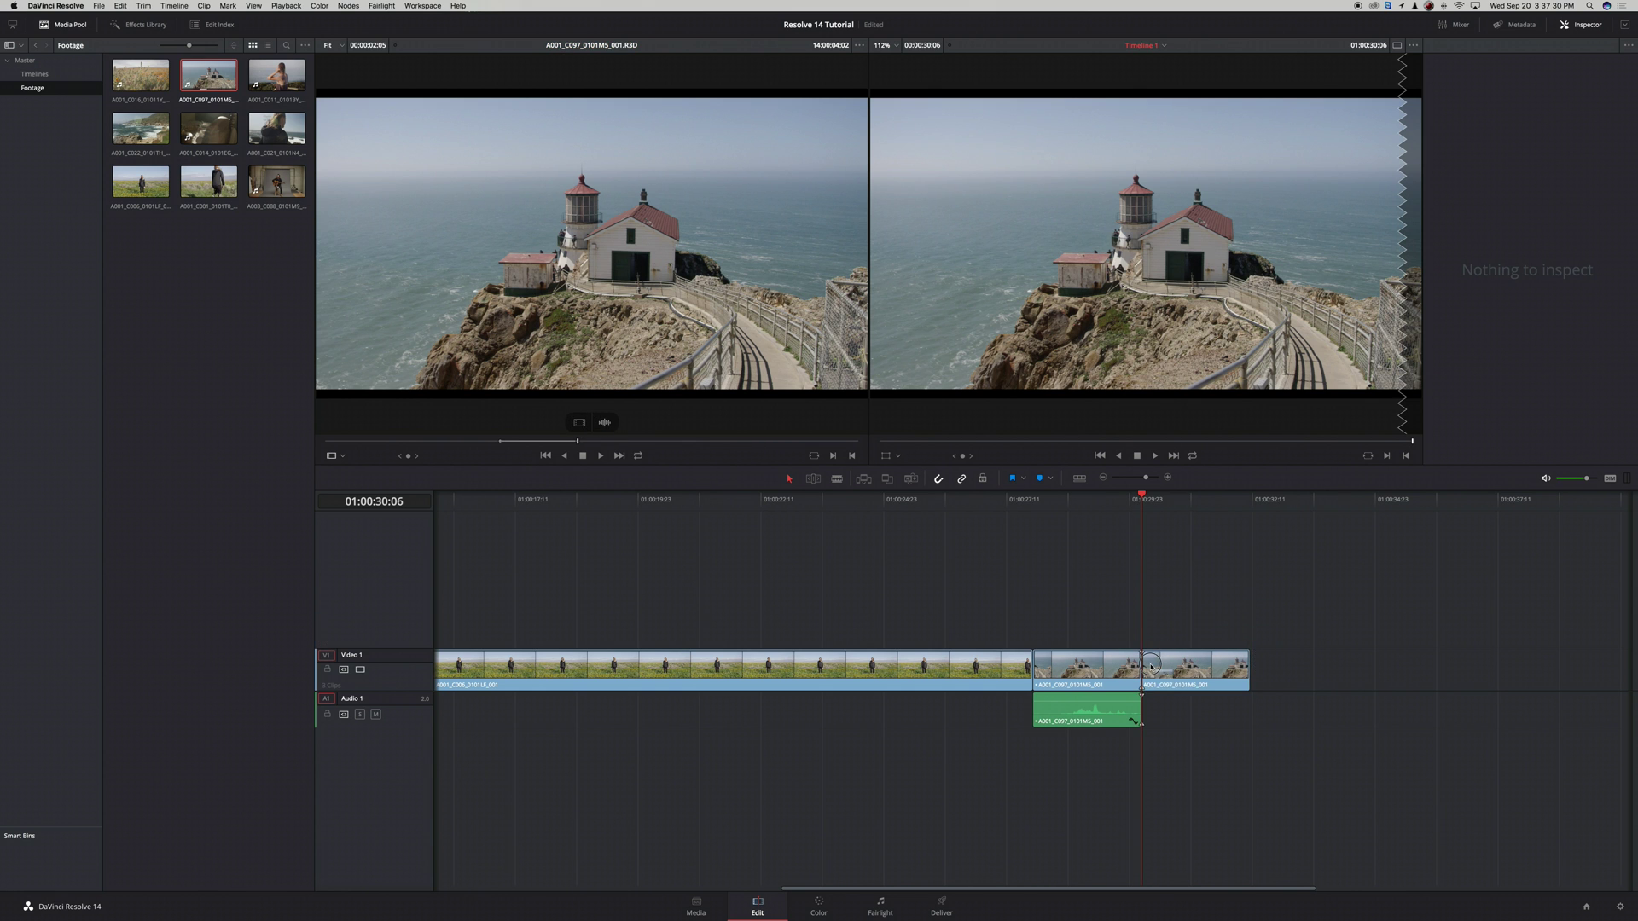
left_click_drag(605, 423, 1141, 719)
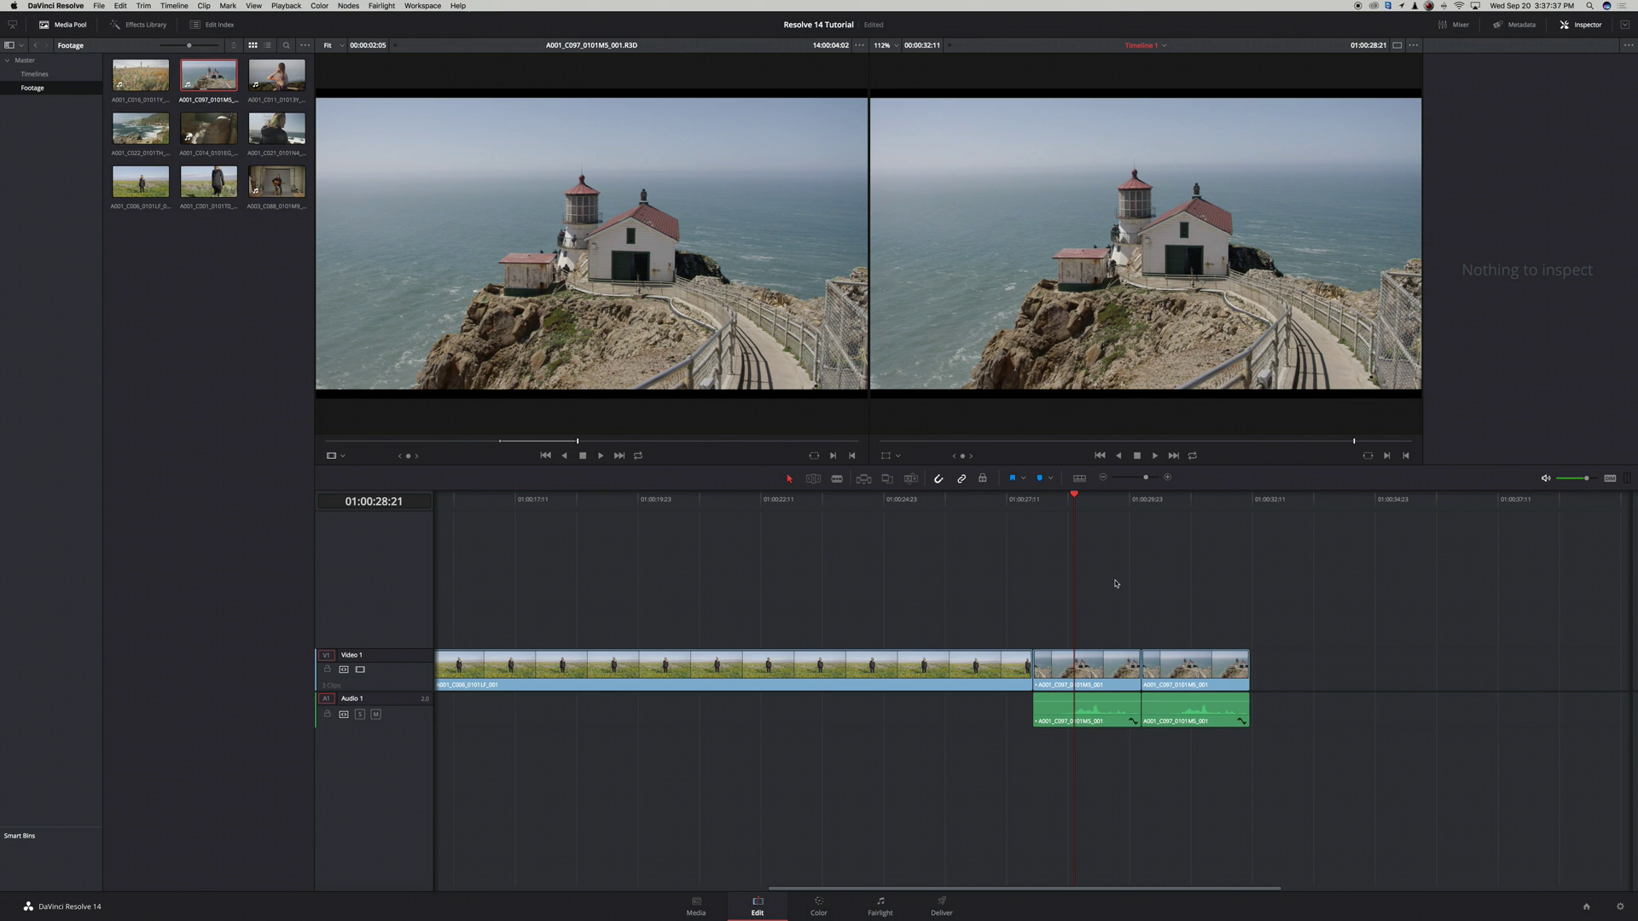
Select the first lighthouse clip on the timeline and adjust its transform properties.
left_click(1082, 672)
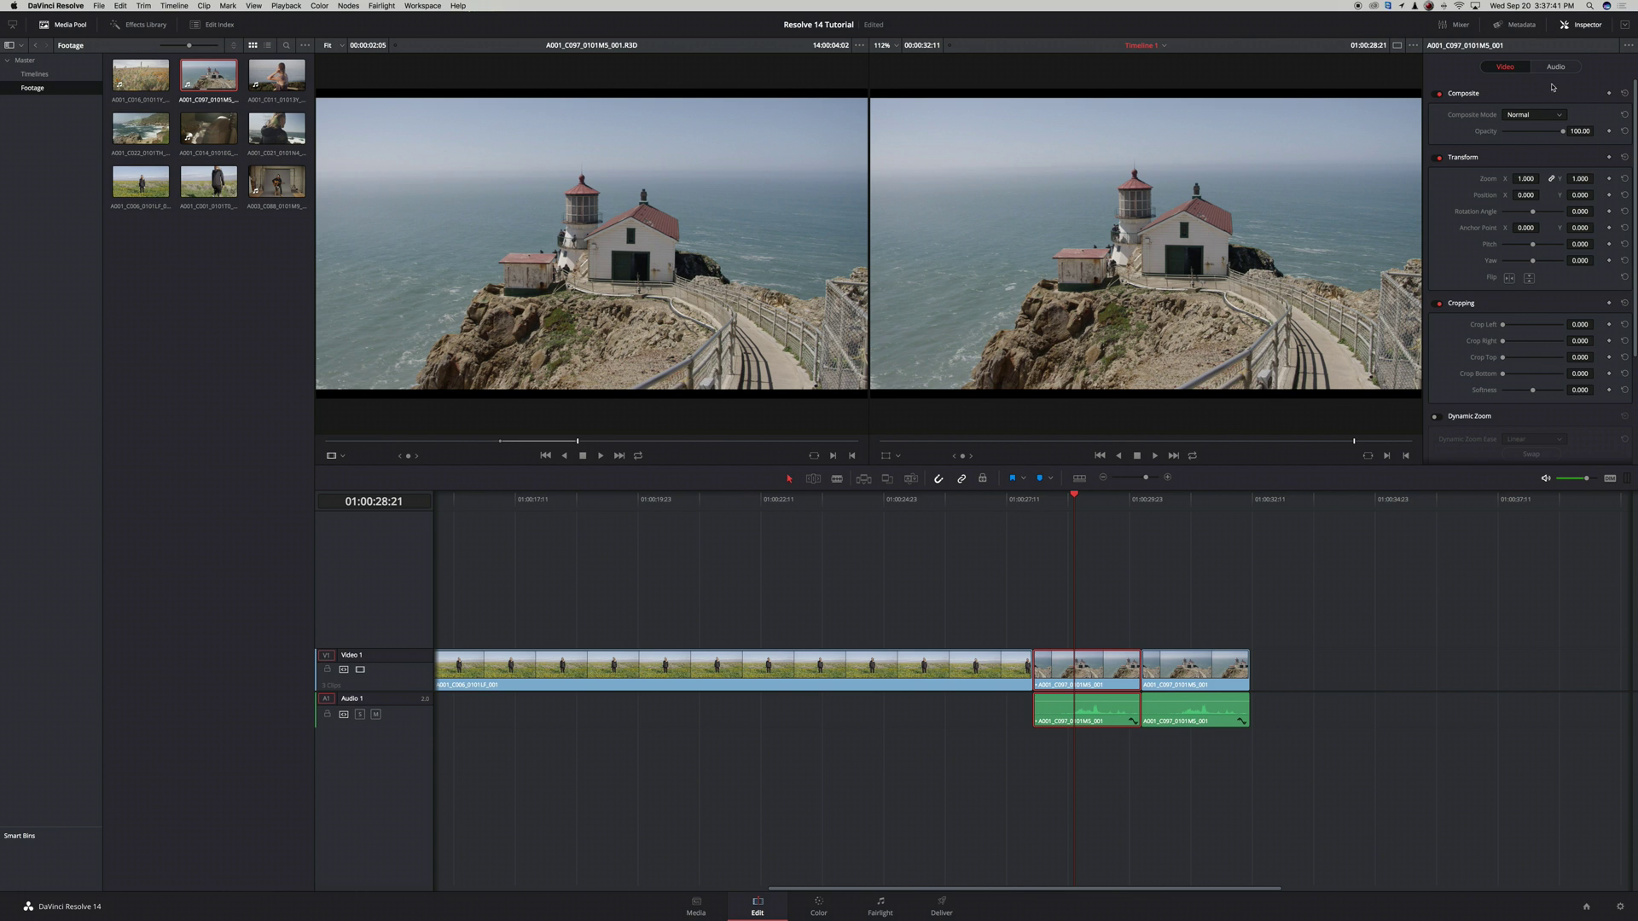
left_click_drag(1533, 176, 1454, 208)
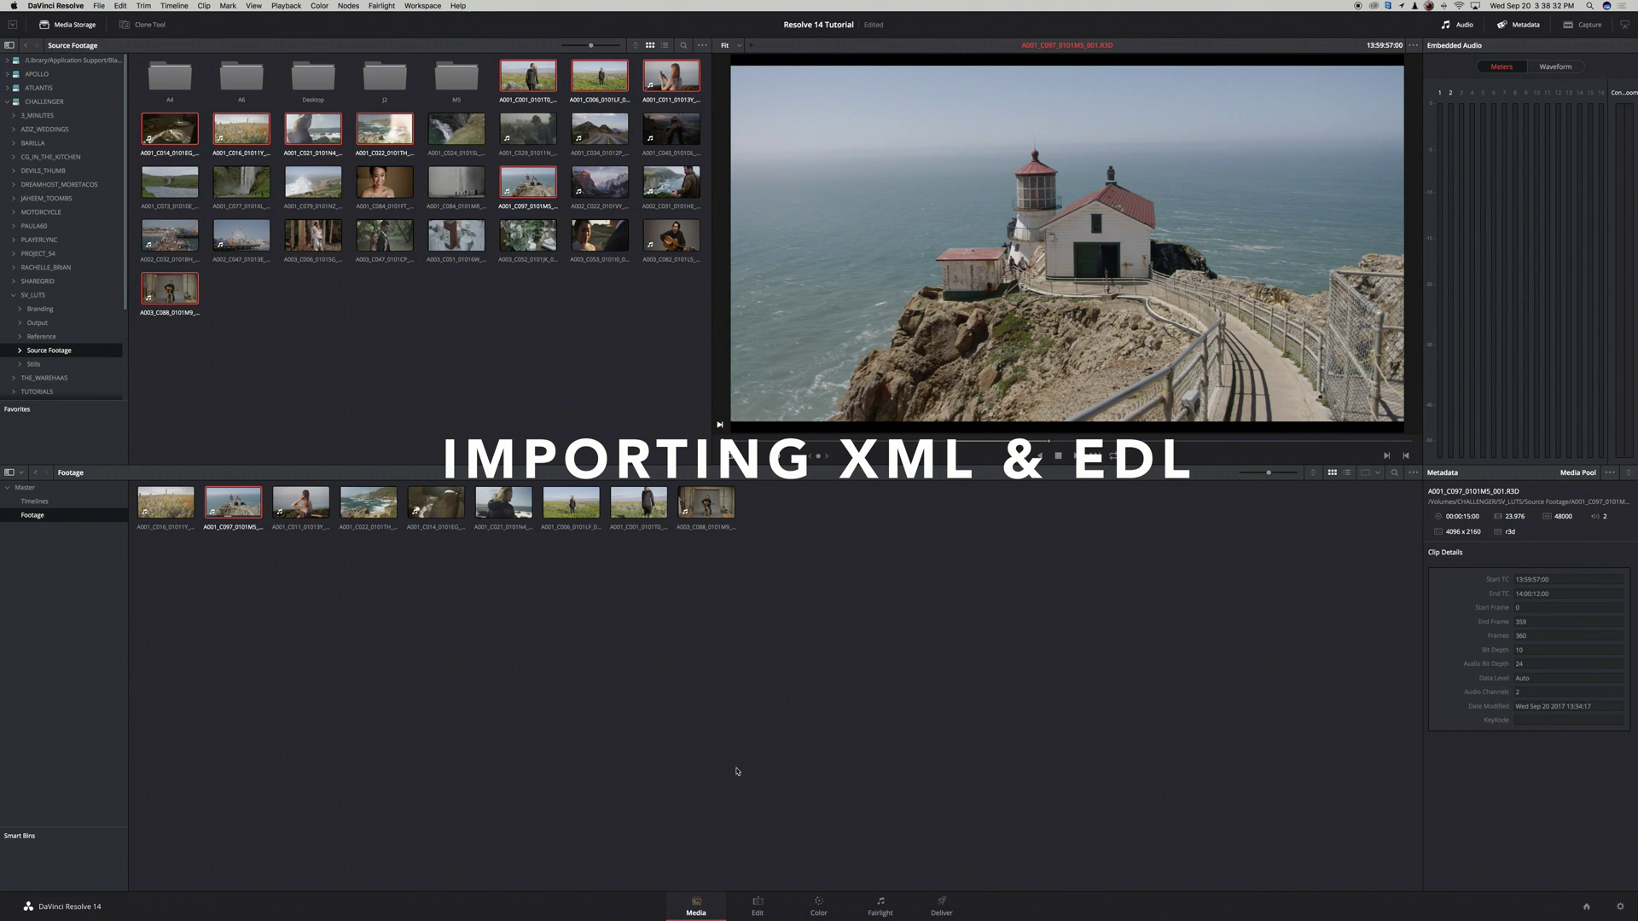
Remove all the clips in the Footage bin from the media pool.
left_click(767, 695)
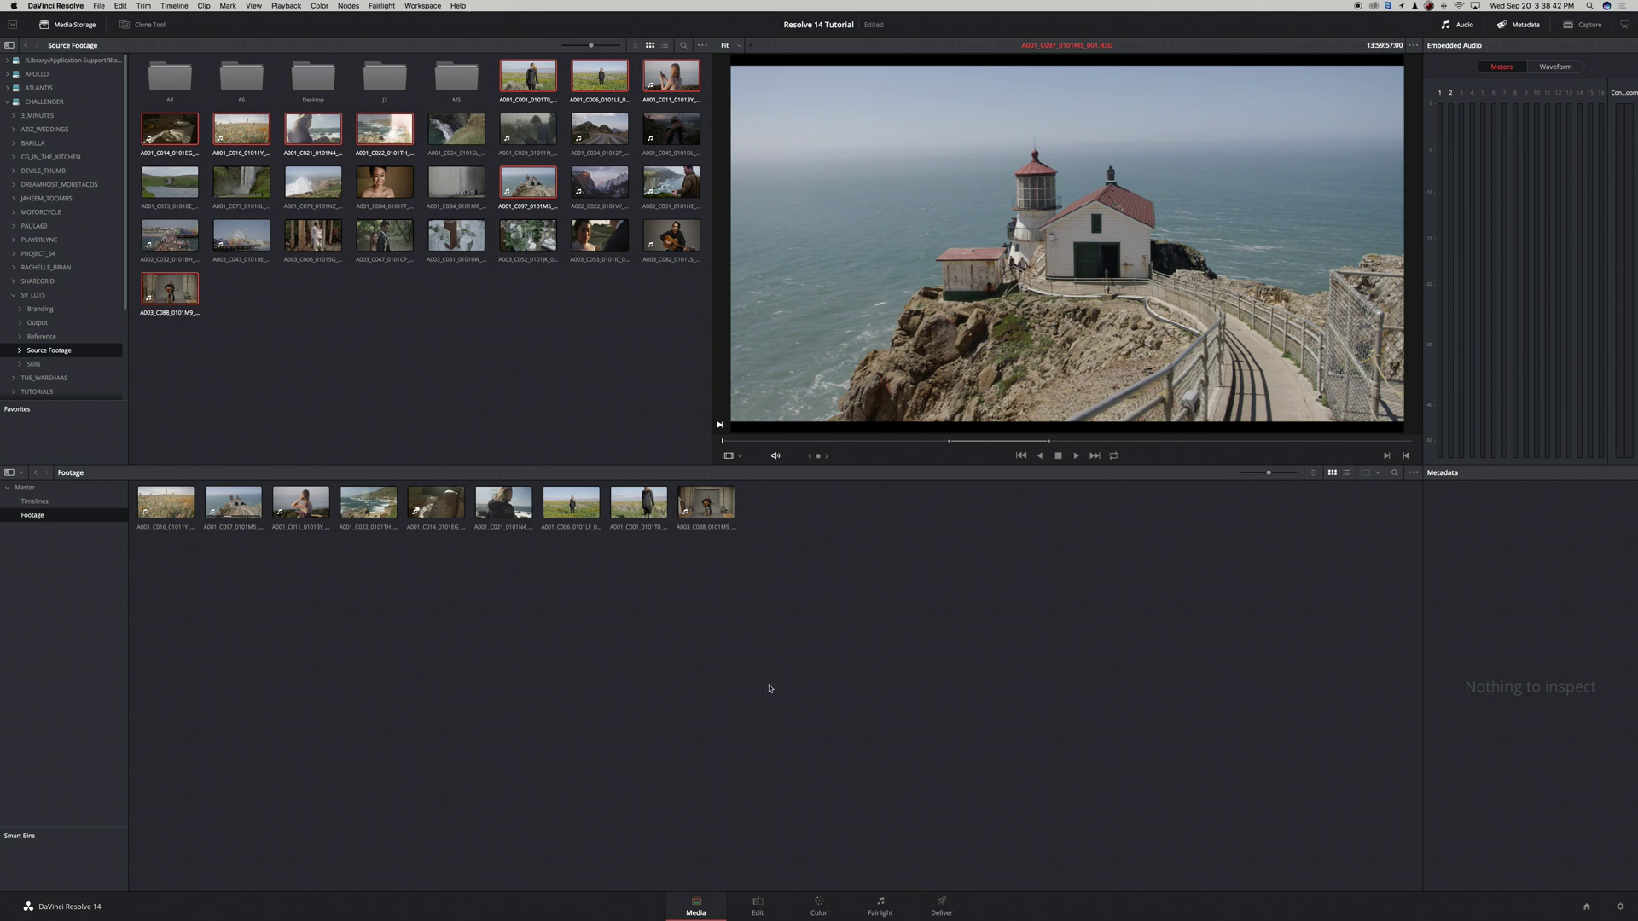
left_click_drag(772, 488, 145, 551)
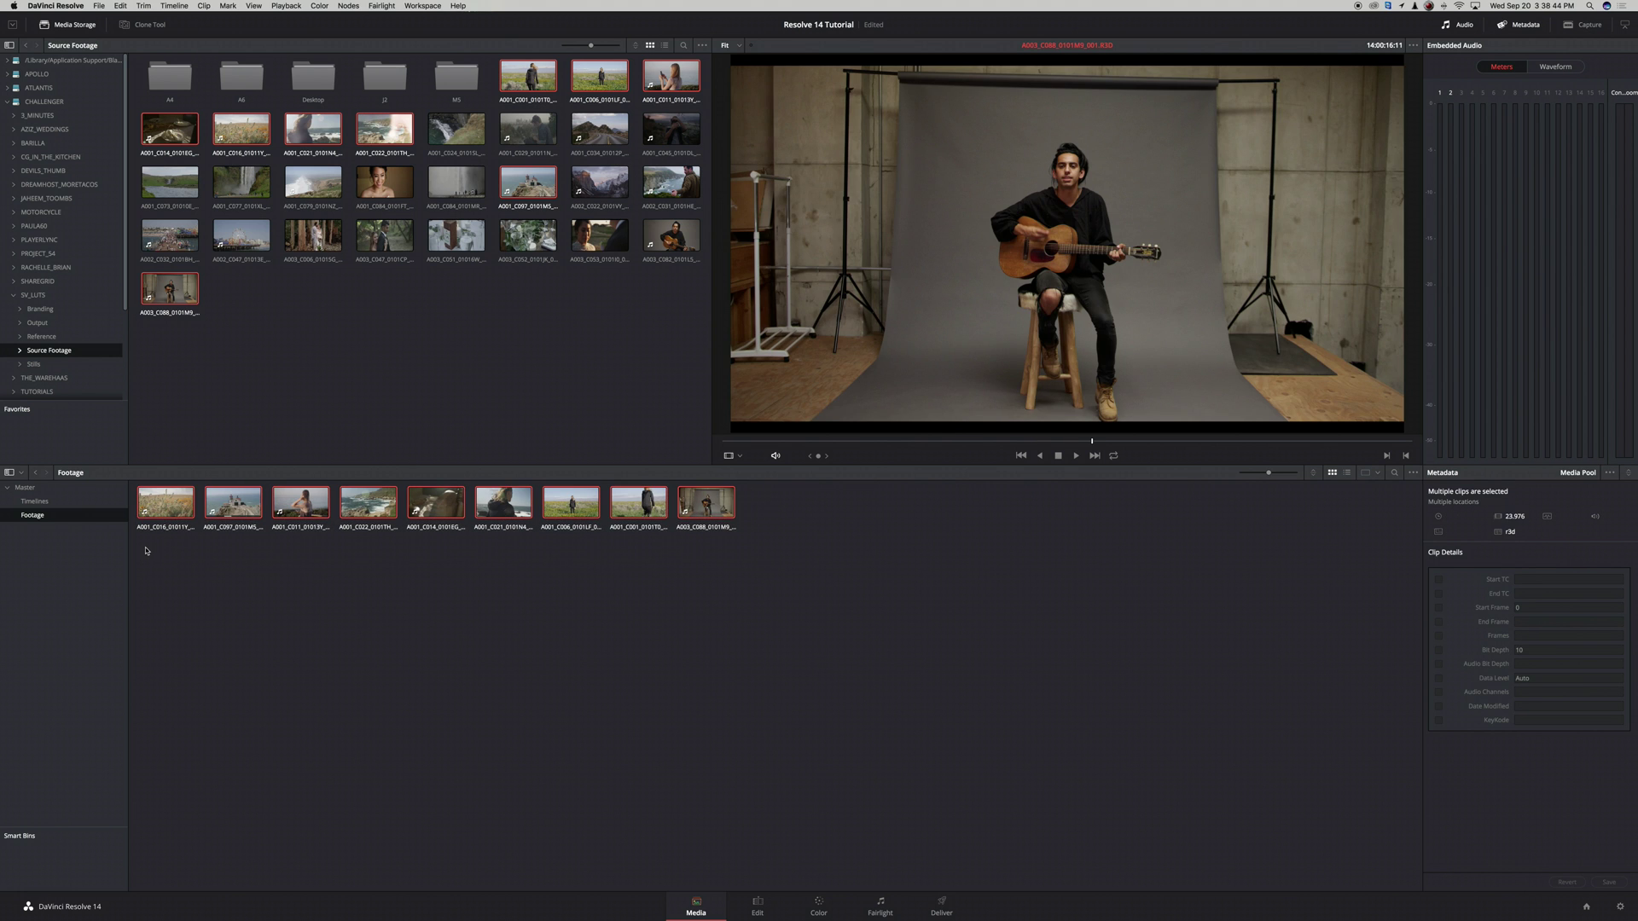
key("Delete")
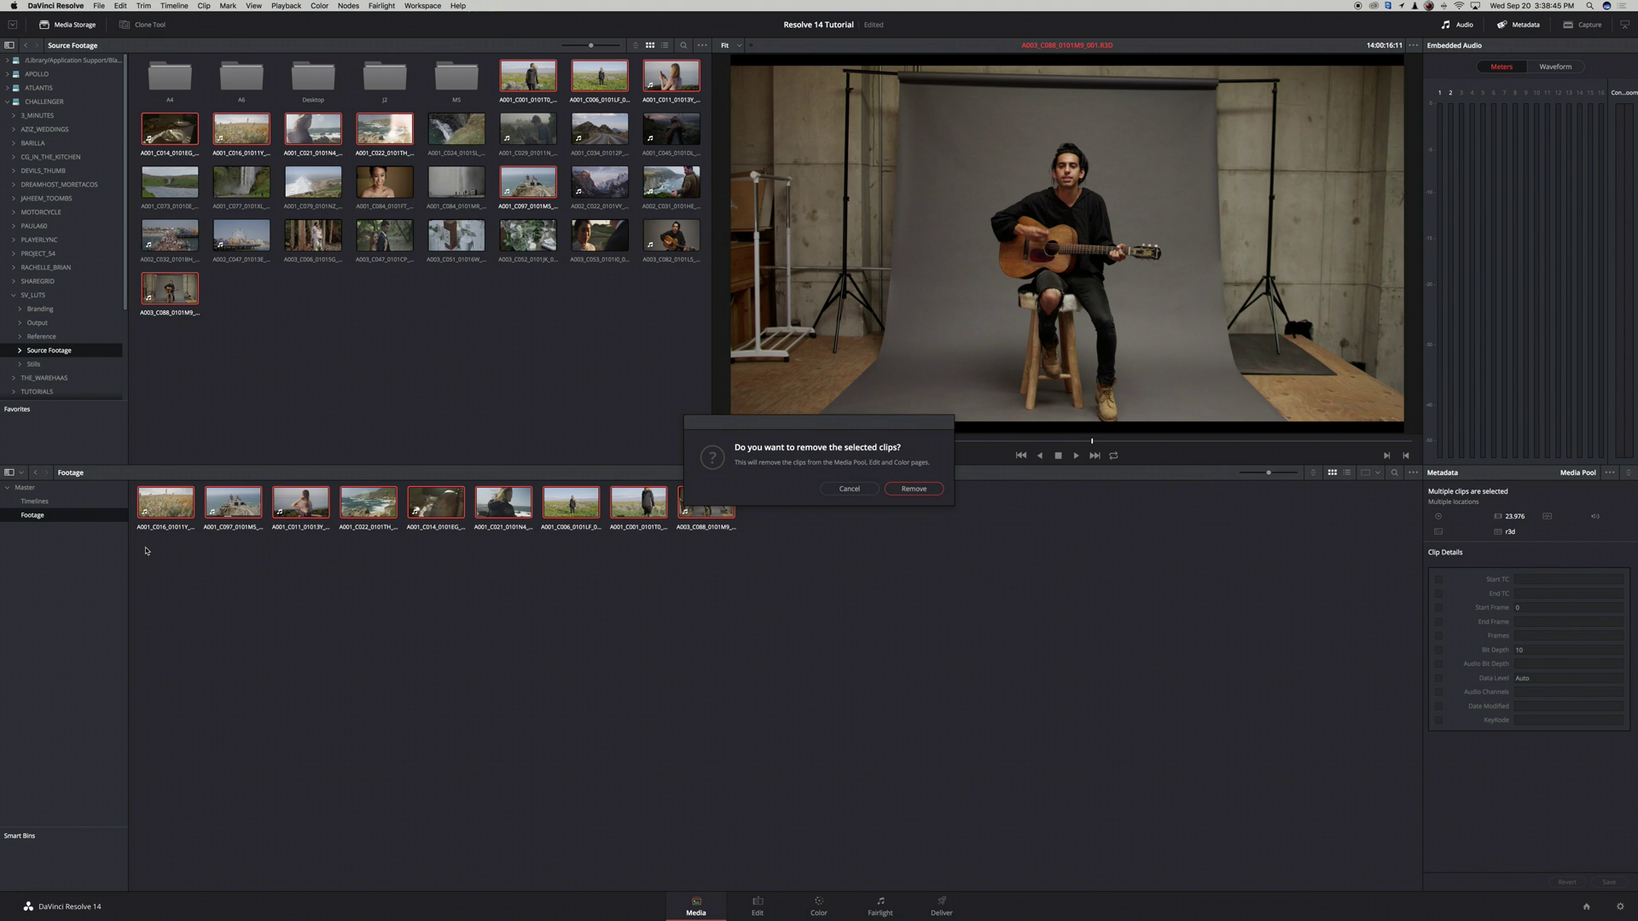
left_click(915, 490)
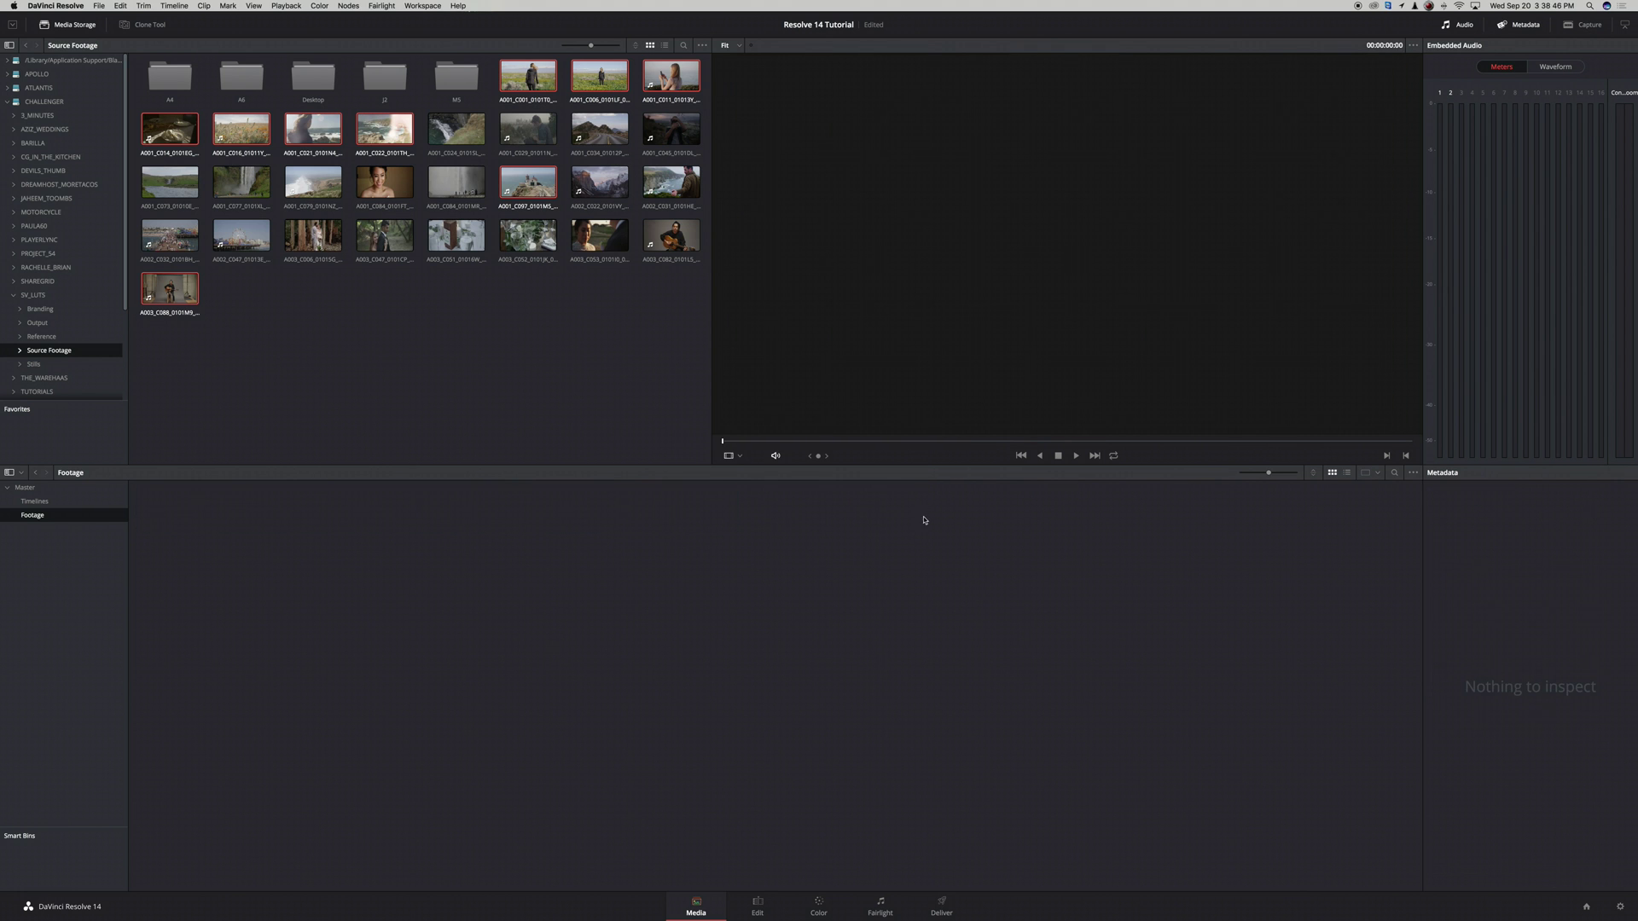
Open the file Example XML (Resolve).fcpxml as a timeline import.
left_click(100, 6)
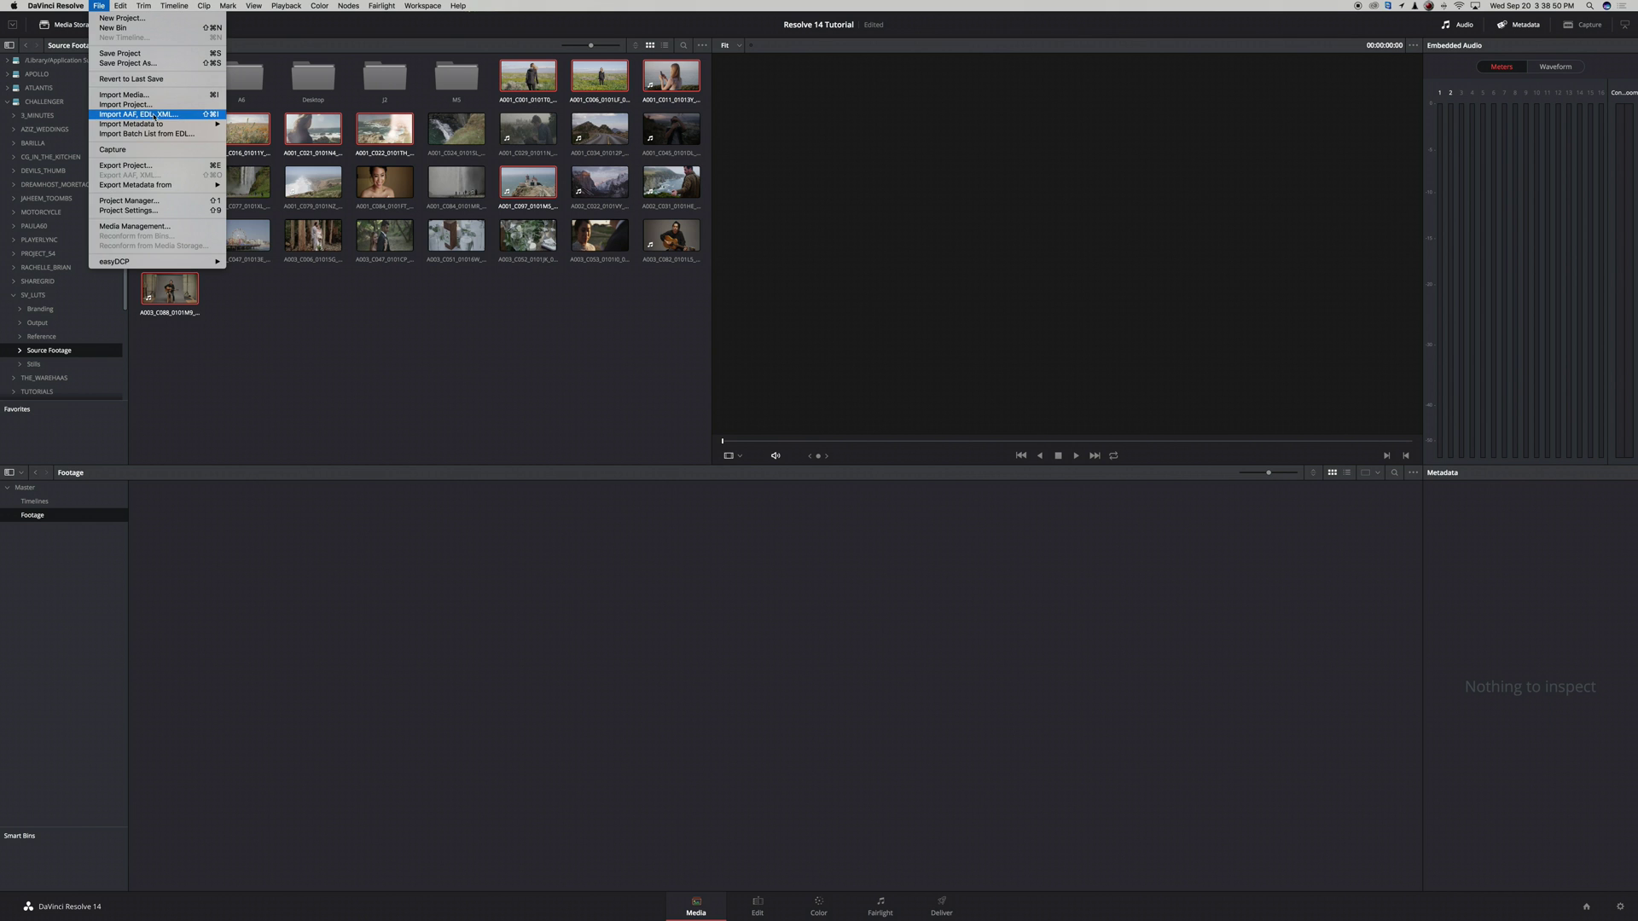
left_click(187, 116)
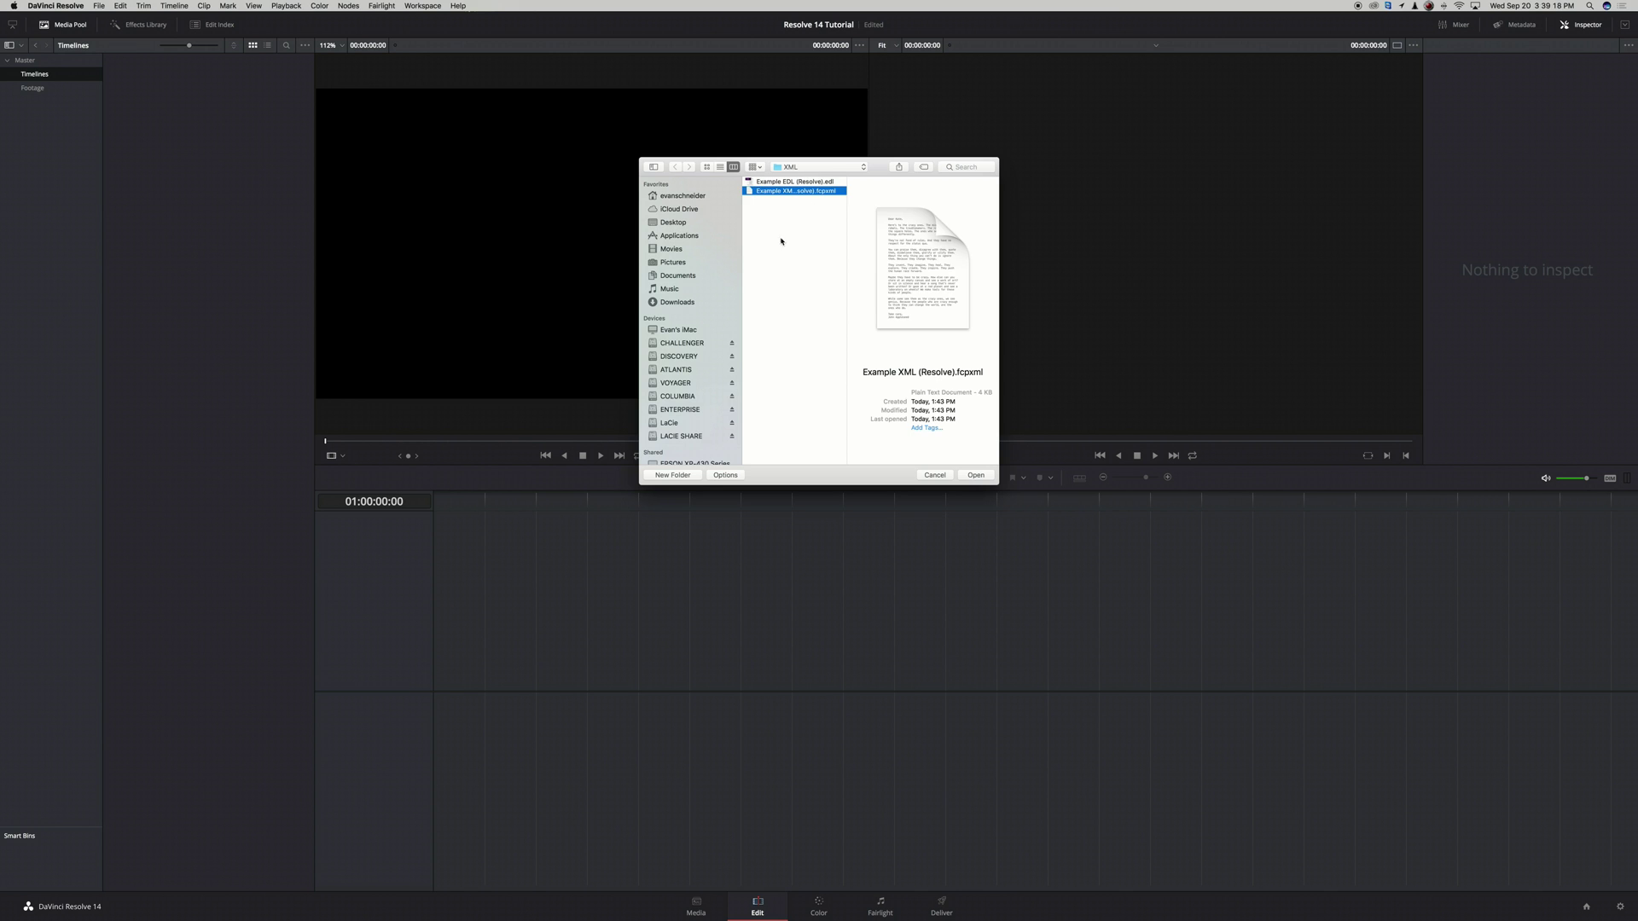
left_click(975, 476)
Name the imported timeline Resolve Tutorial and load the XML with its source clips at 1920 x 1080 resolution.
left_click(843, 348)
left_click(853, 351)
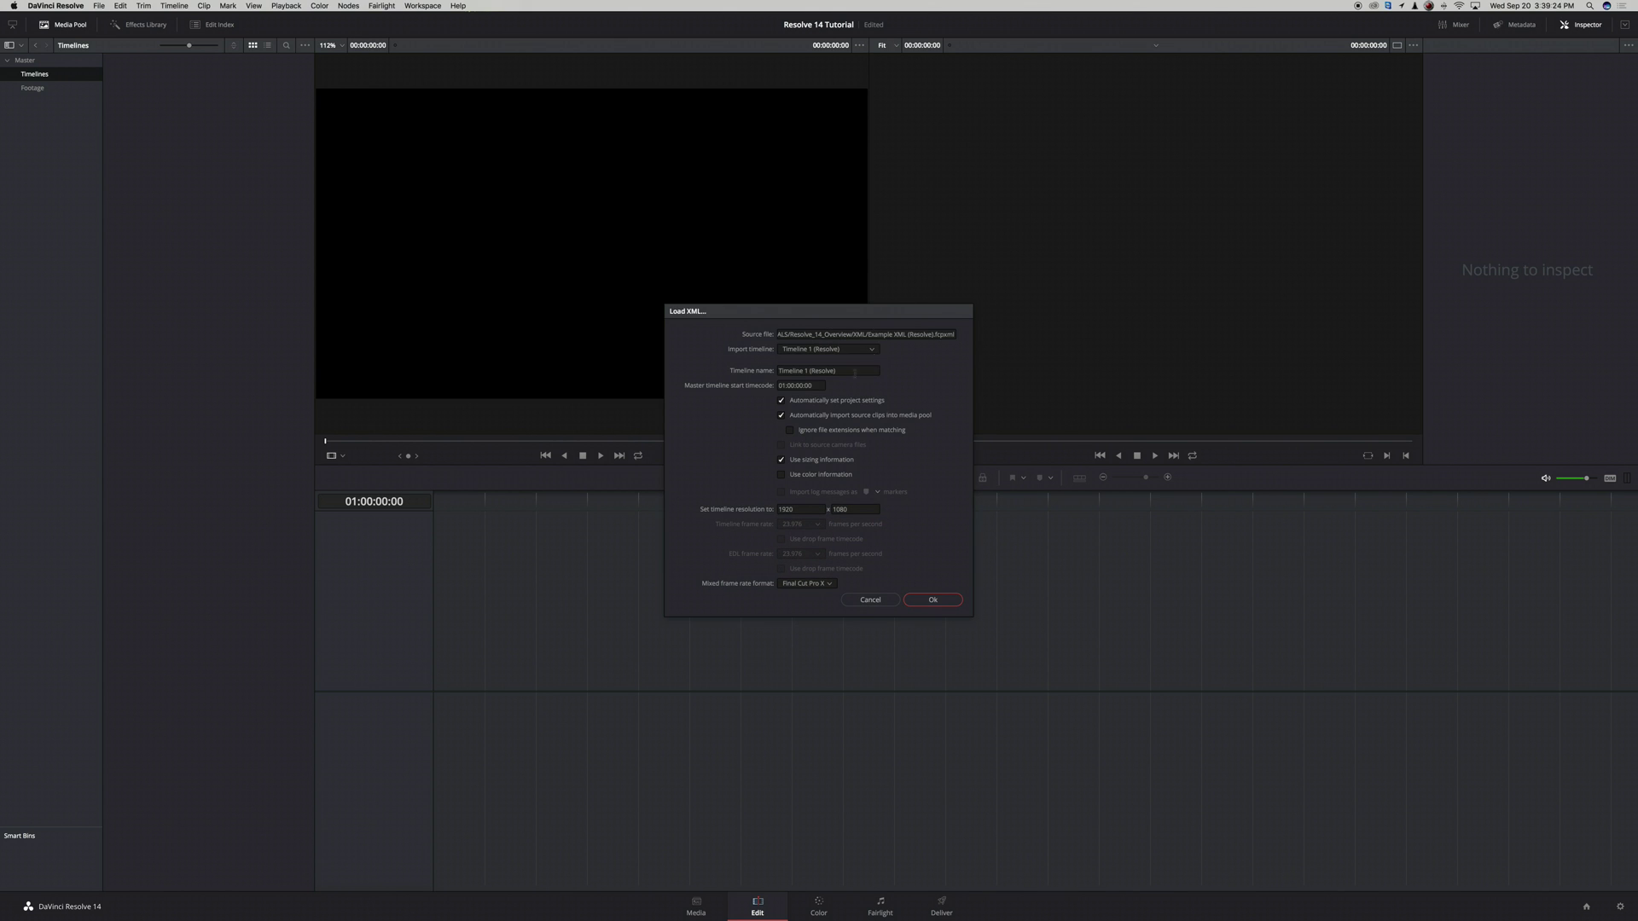
left_click(854, 369)
type("Resol")
left_click(934, 601)
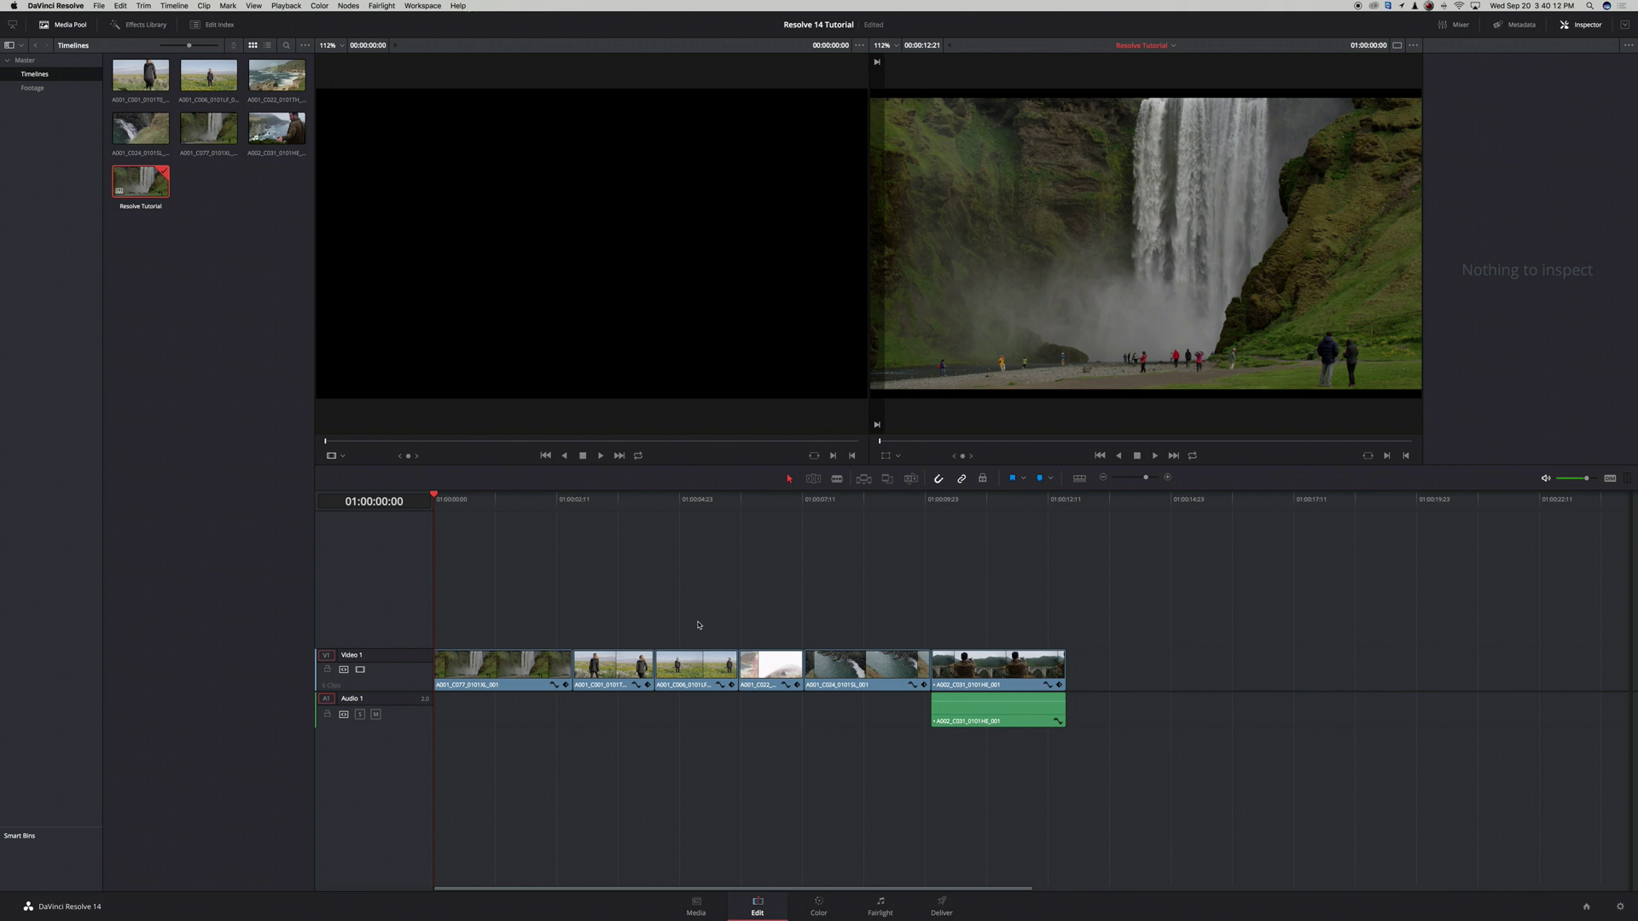
Move all the source clips imported with the XML from the Timelines bin into the Footage bin.
left_click(151, 77)
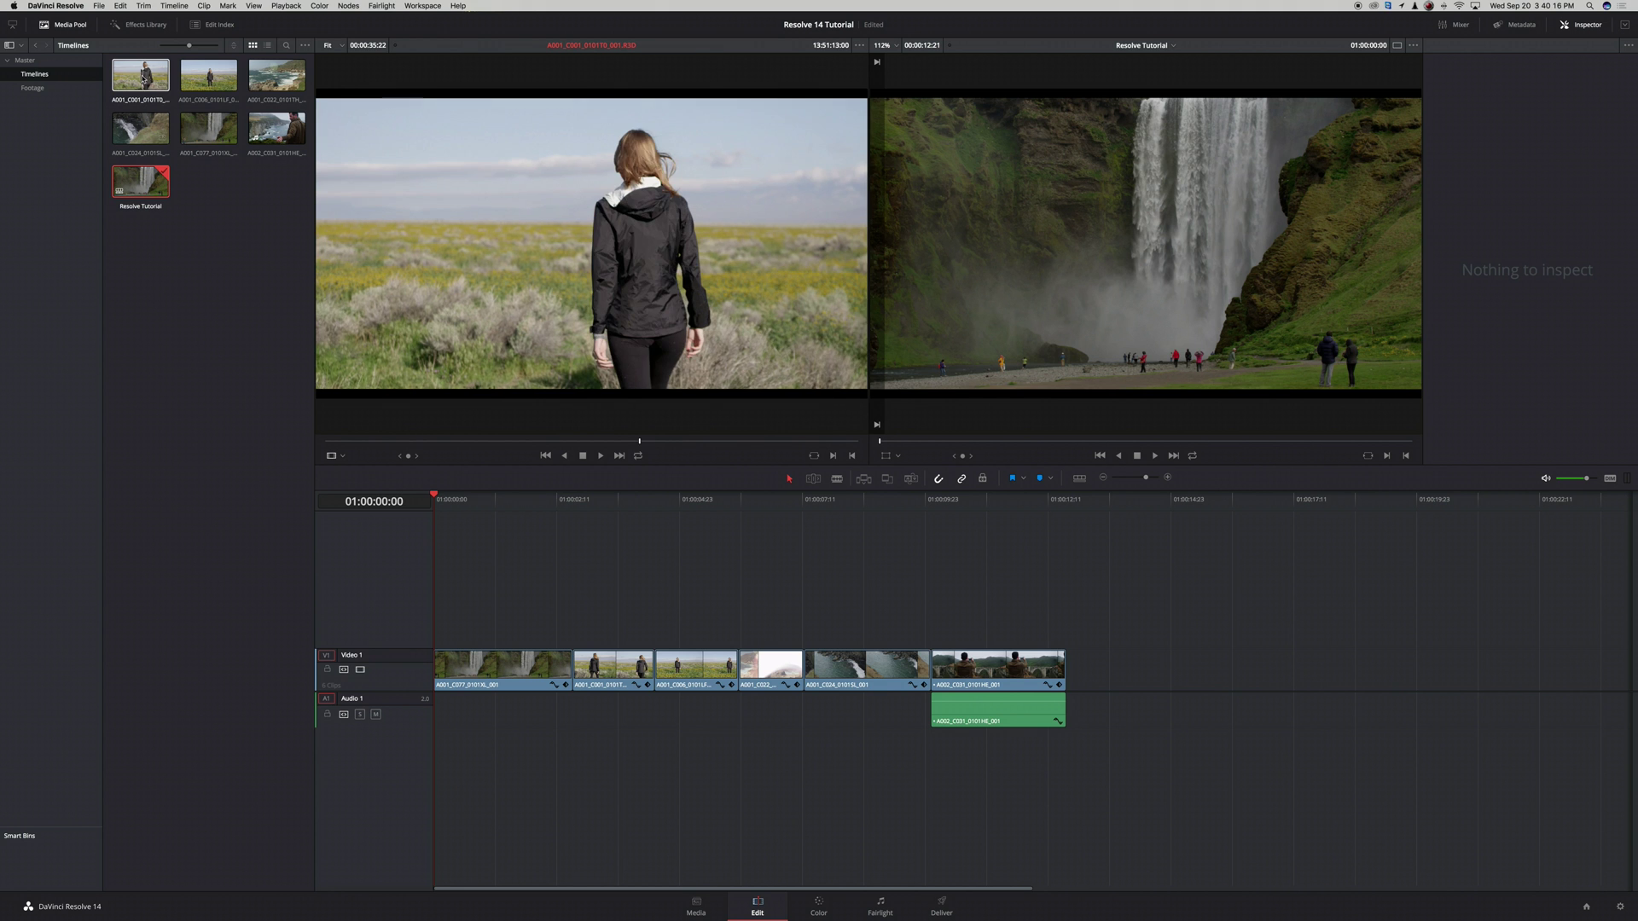
left_click(275, 137)
key("super+a")
left_click_drag(141, 76, 35, 88)
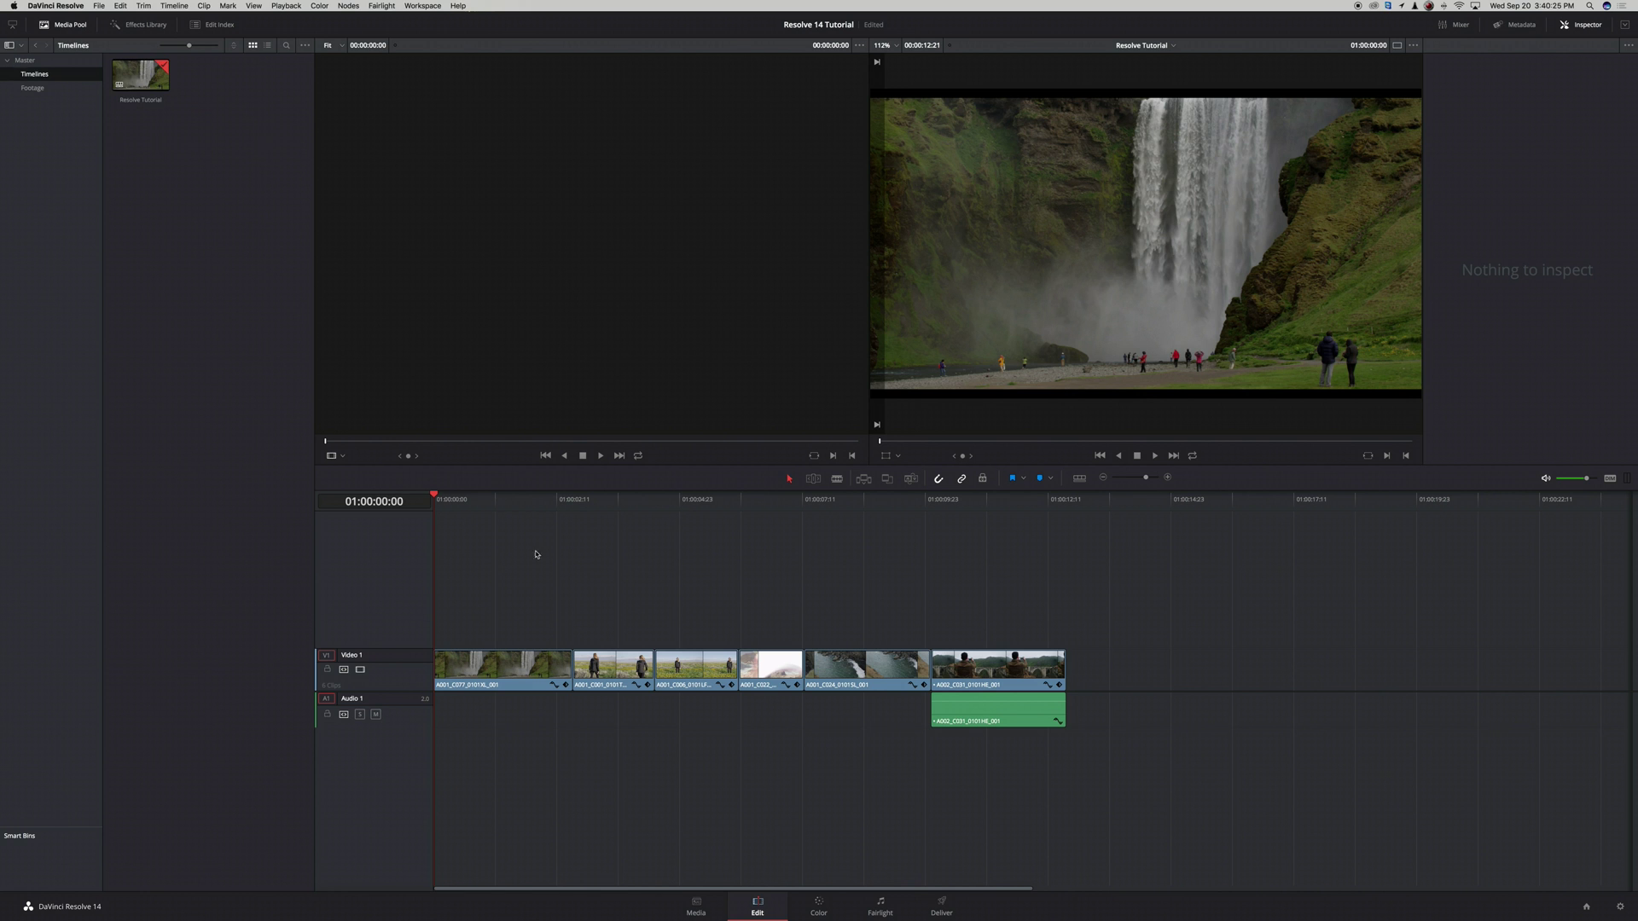
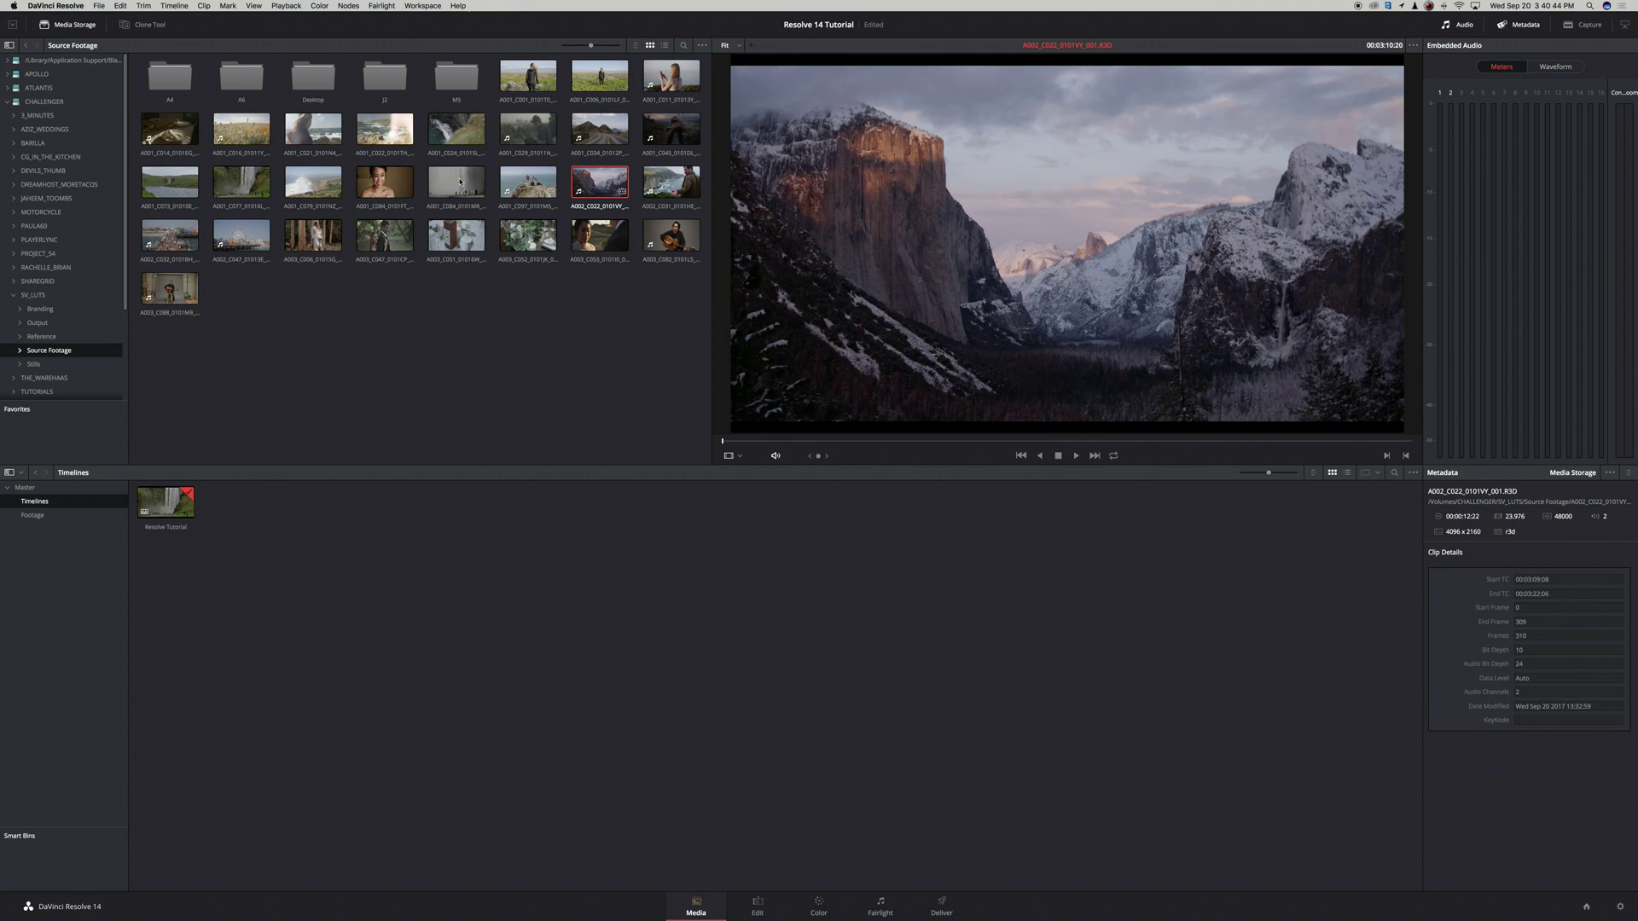
Add the snowy mountain, ferris wheel pier and misty waterfall clips from Source Footage to the Footage bin, and show that bin.
left_click(242, 232, "super")
left_click_drag(457, 182, 65, 522)
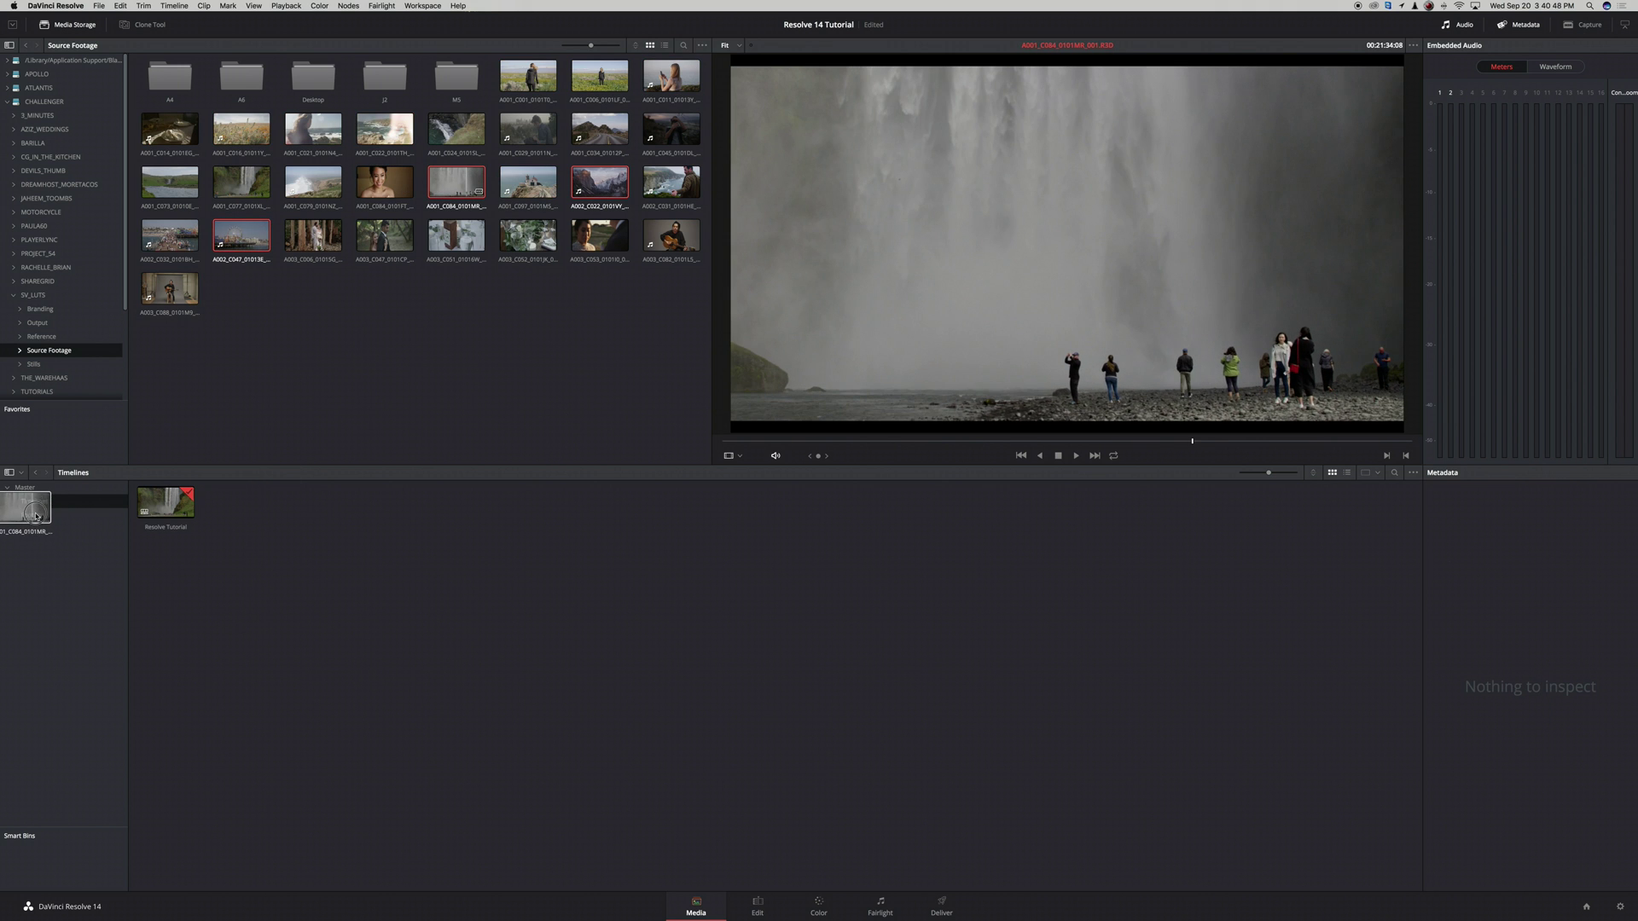
left_click(35, 515)
On the Edit page, mark an in and out range on the ferris wheel pier clip and append it after the last timeline clip.
left_click(755, 903)
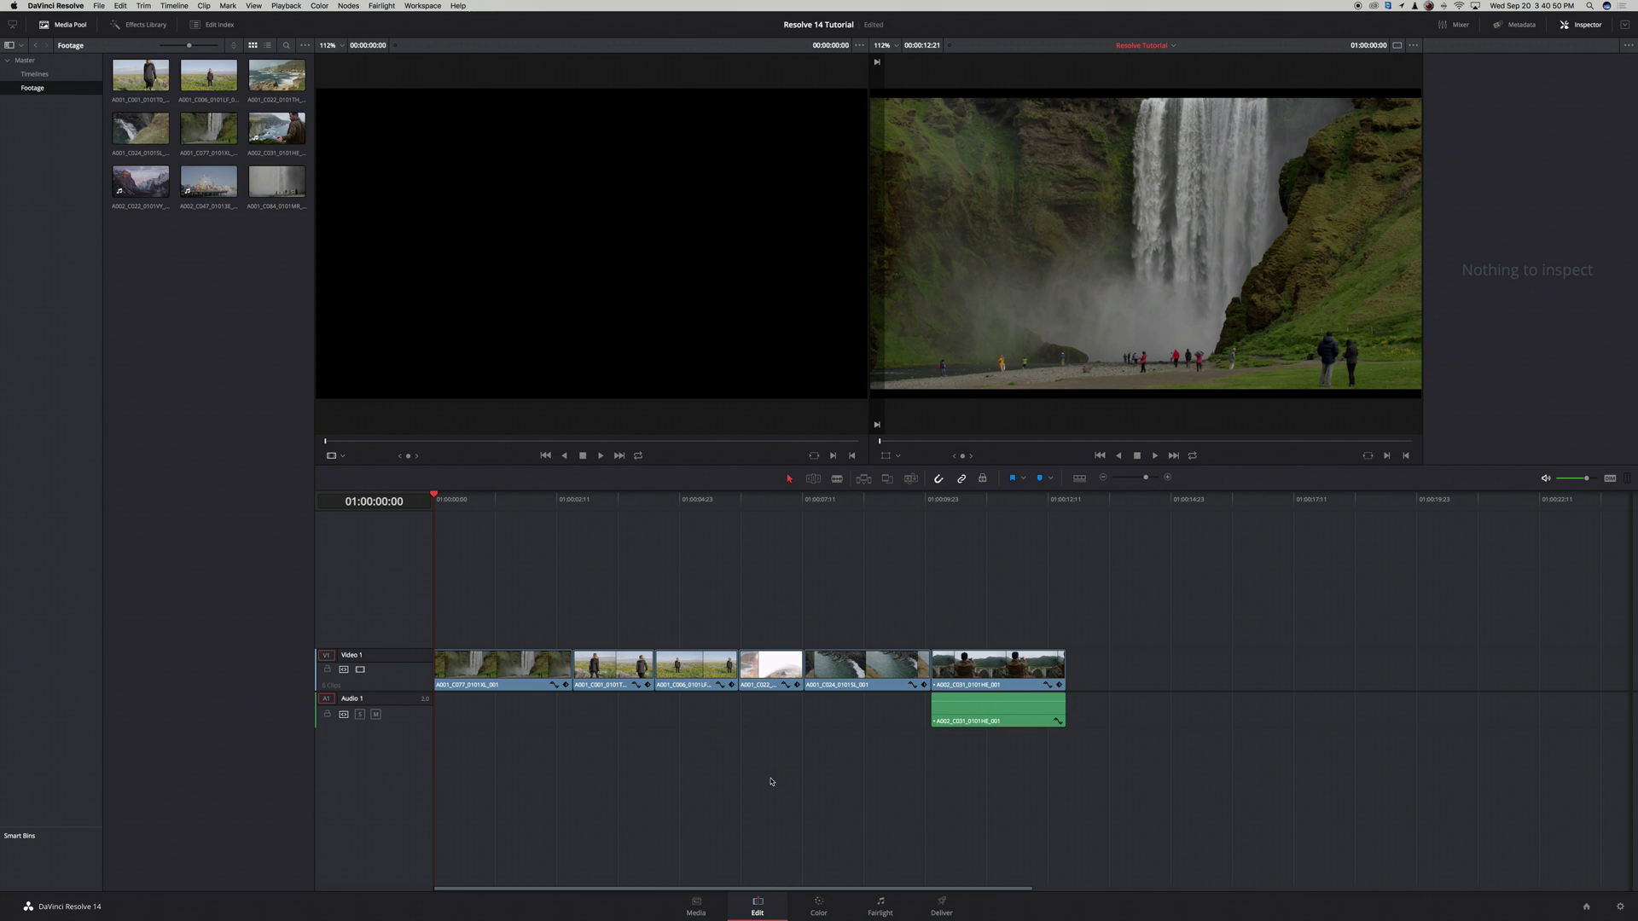
double_click(208, 181)
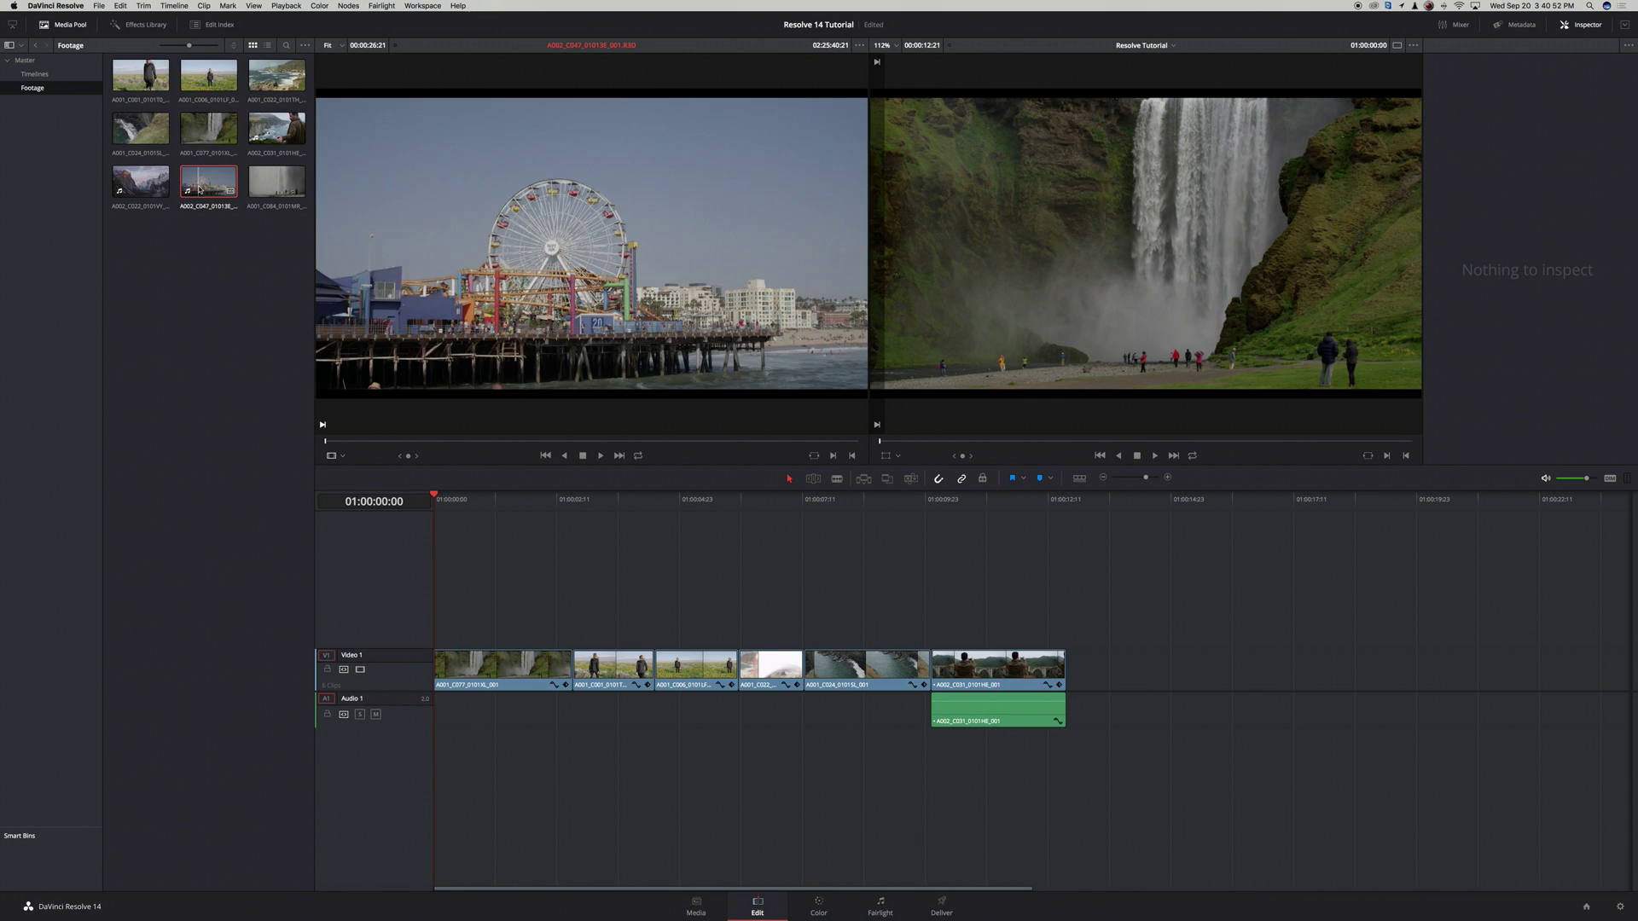
left_click(535, 441)
key("i")
left_click(610, 441)
key("o")
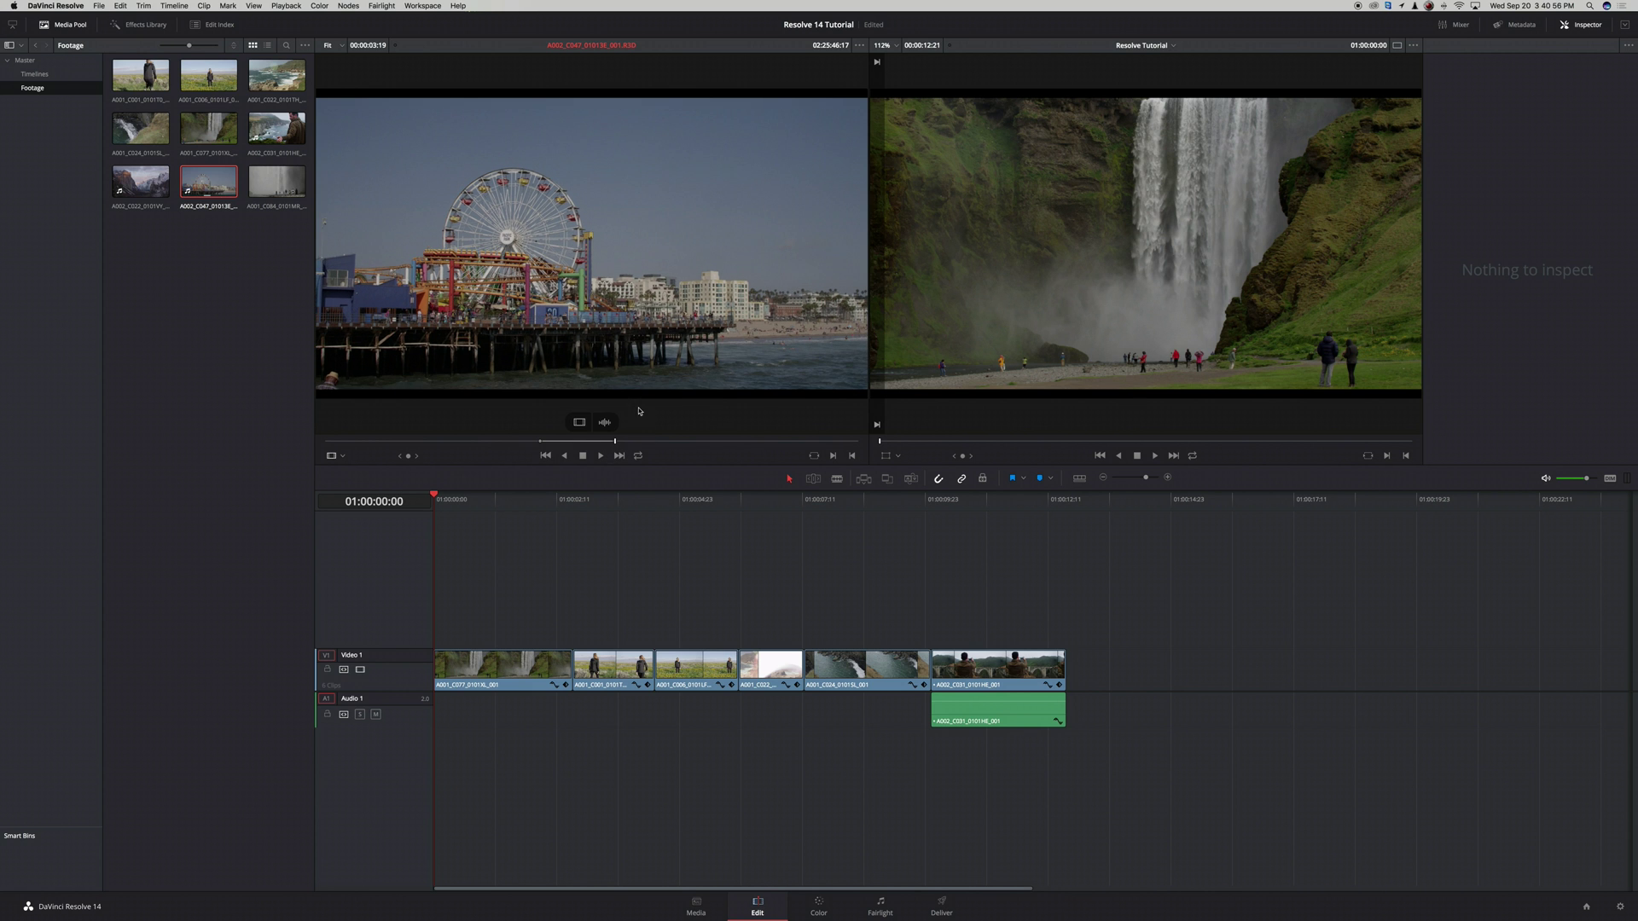
left_click_drag(645, 329, 1071, 669)
key("End")
key("Left")
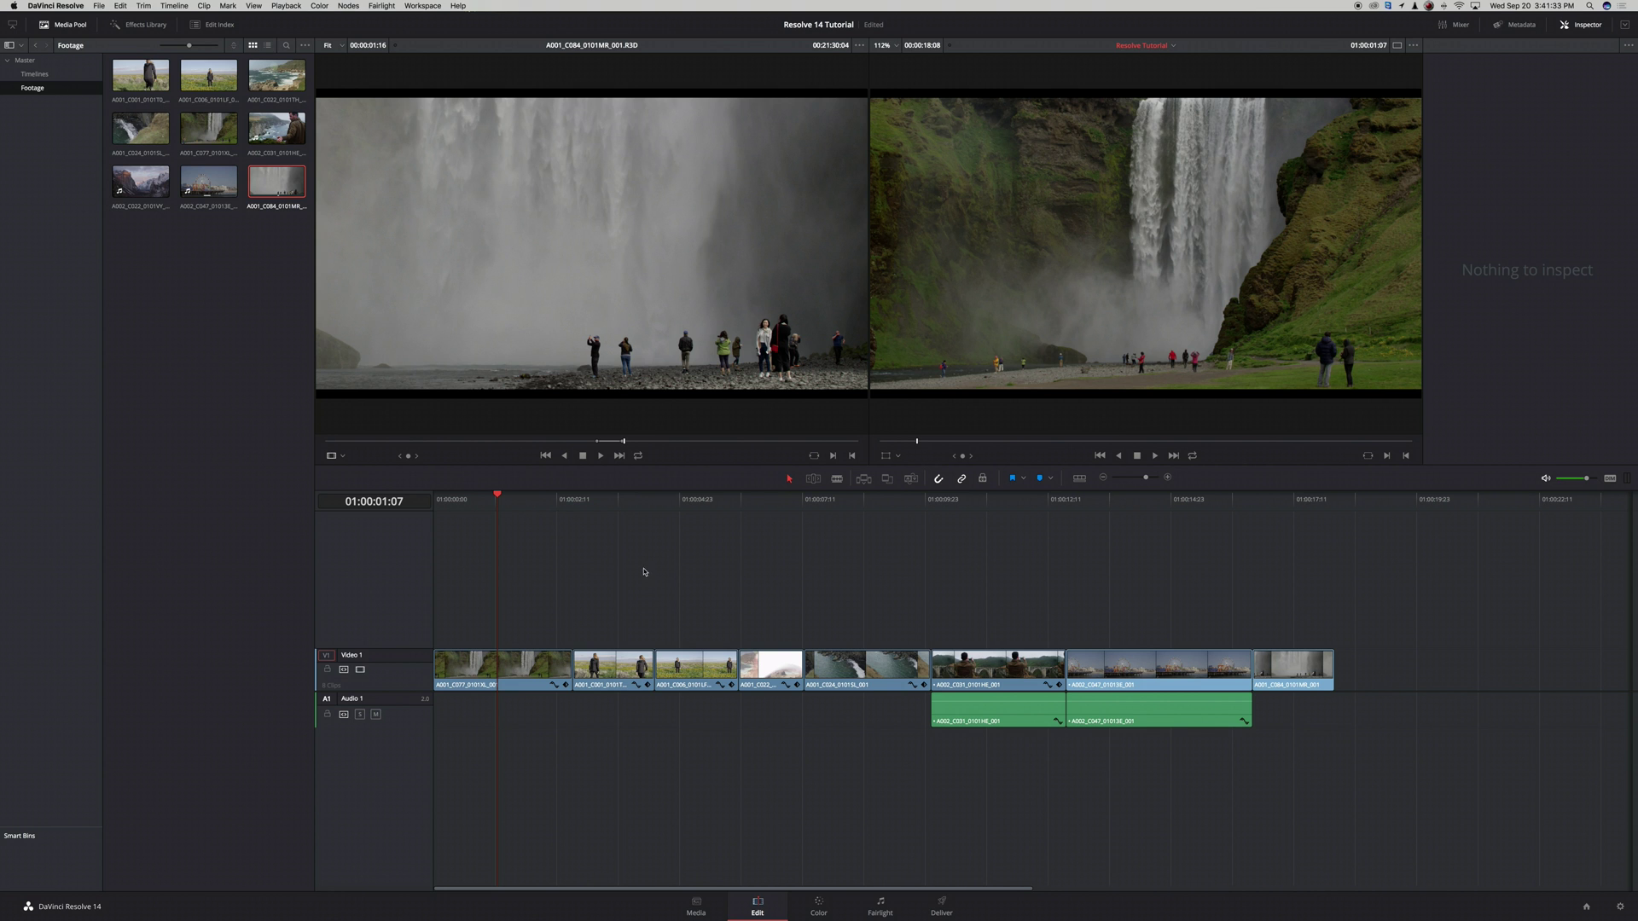
Change the speed of the first waterfall clip on the timeline to 200%.
right_click(518, 674)
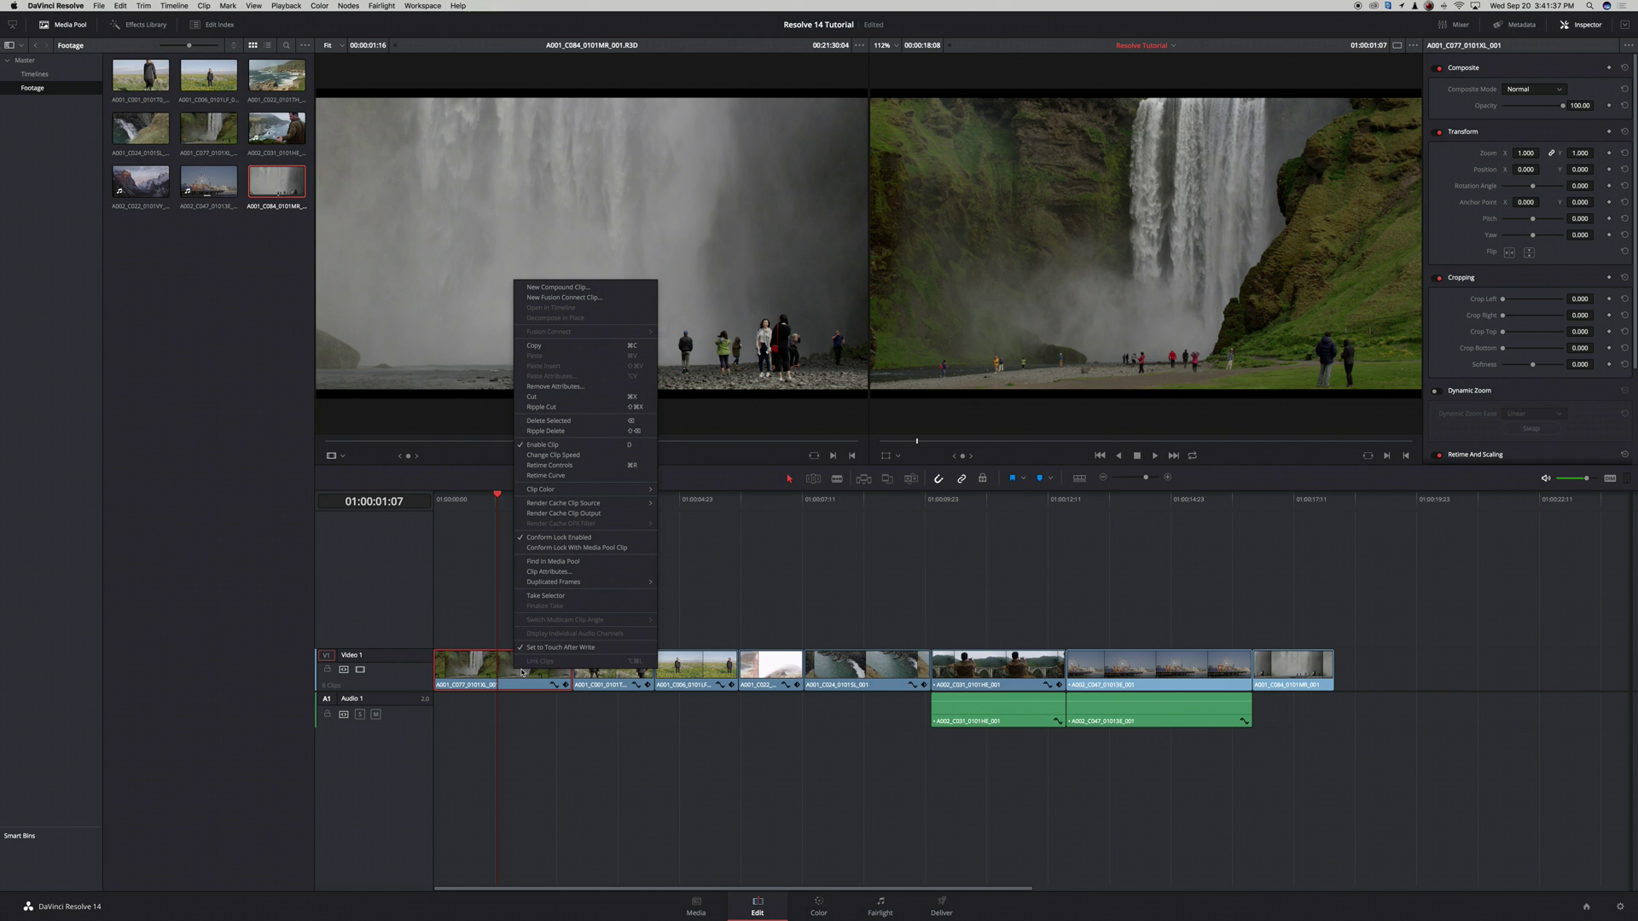
left_click(568, 455)
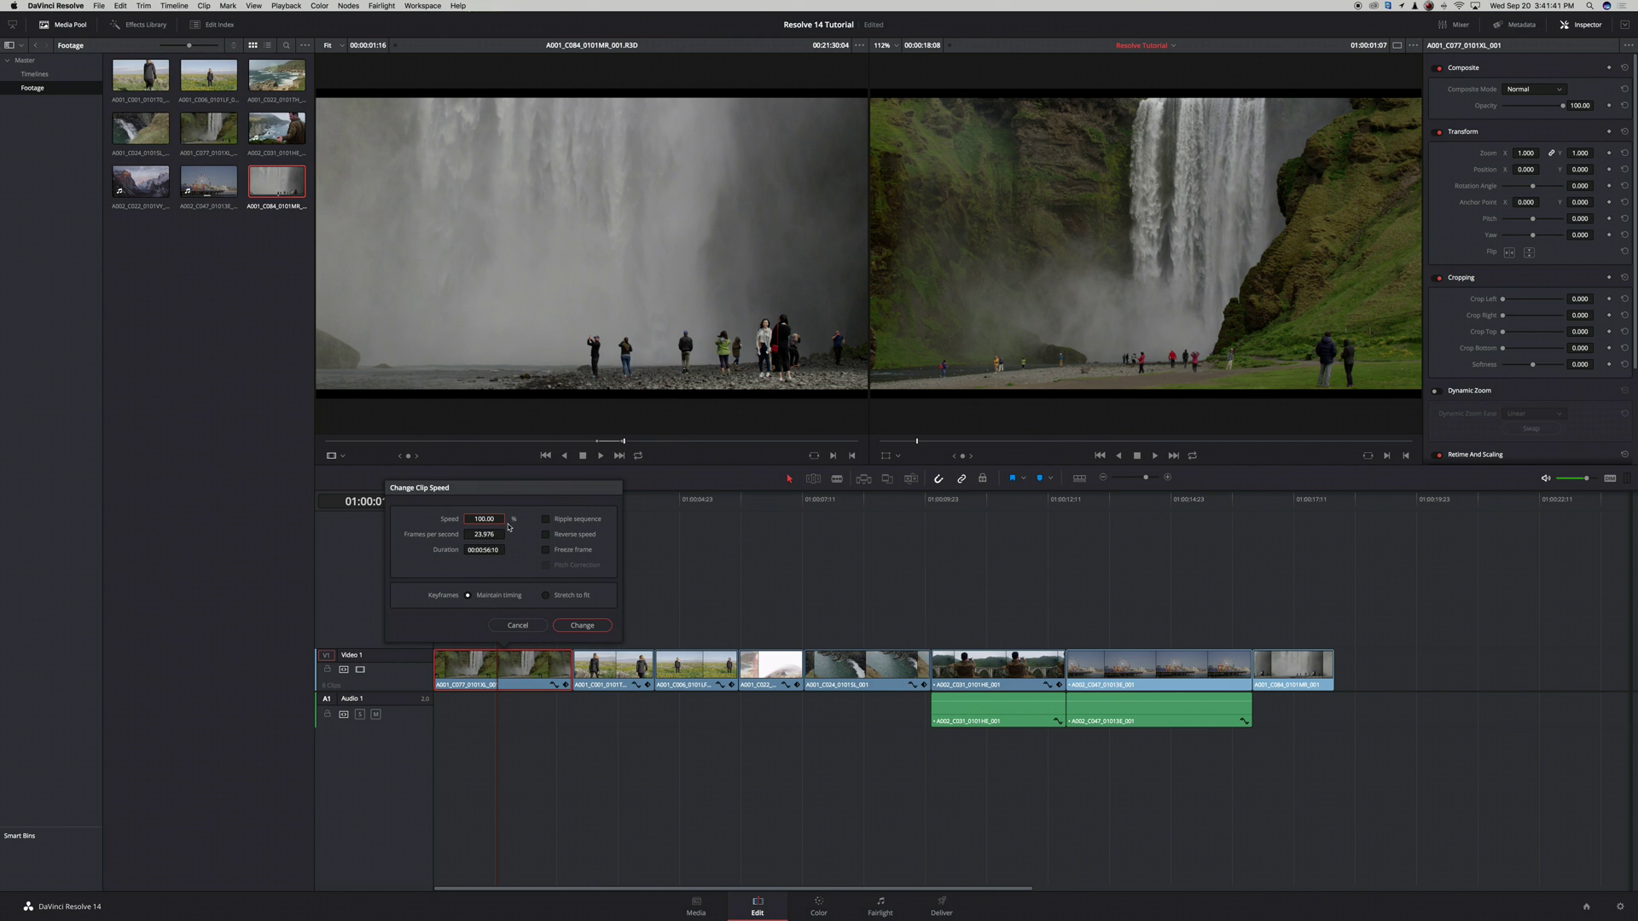
type("200")
left_click(583, 626)
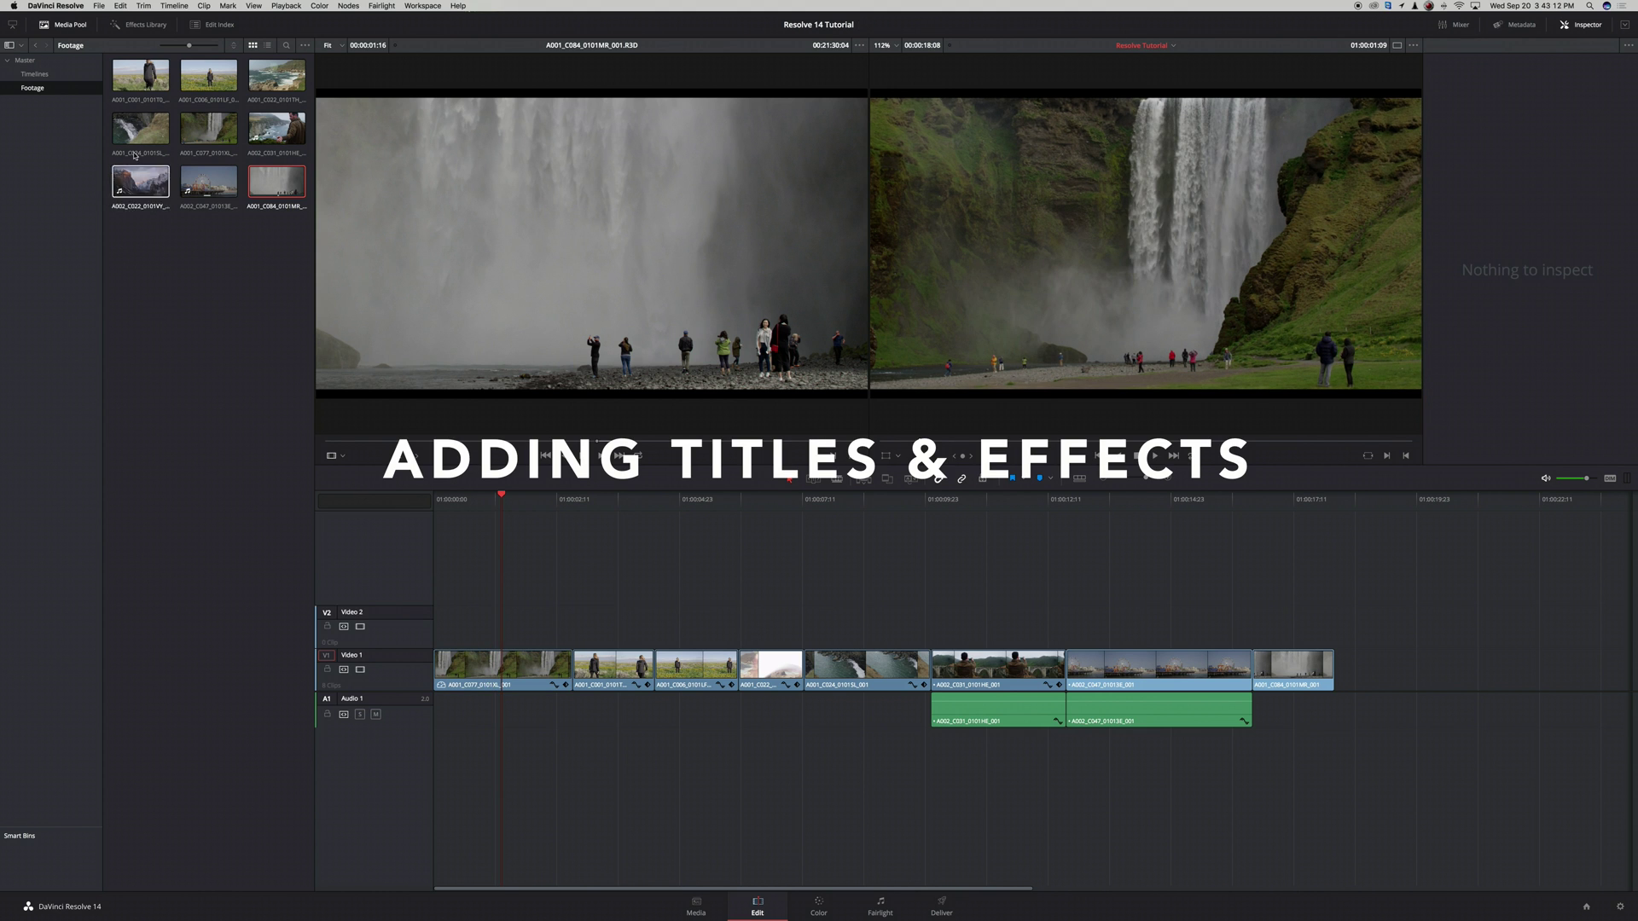
Add a Text title on Video 2 at the timeline start and trim it to the end of the first waterfall clip.
left_click(132, 25)
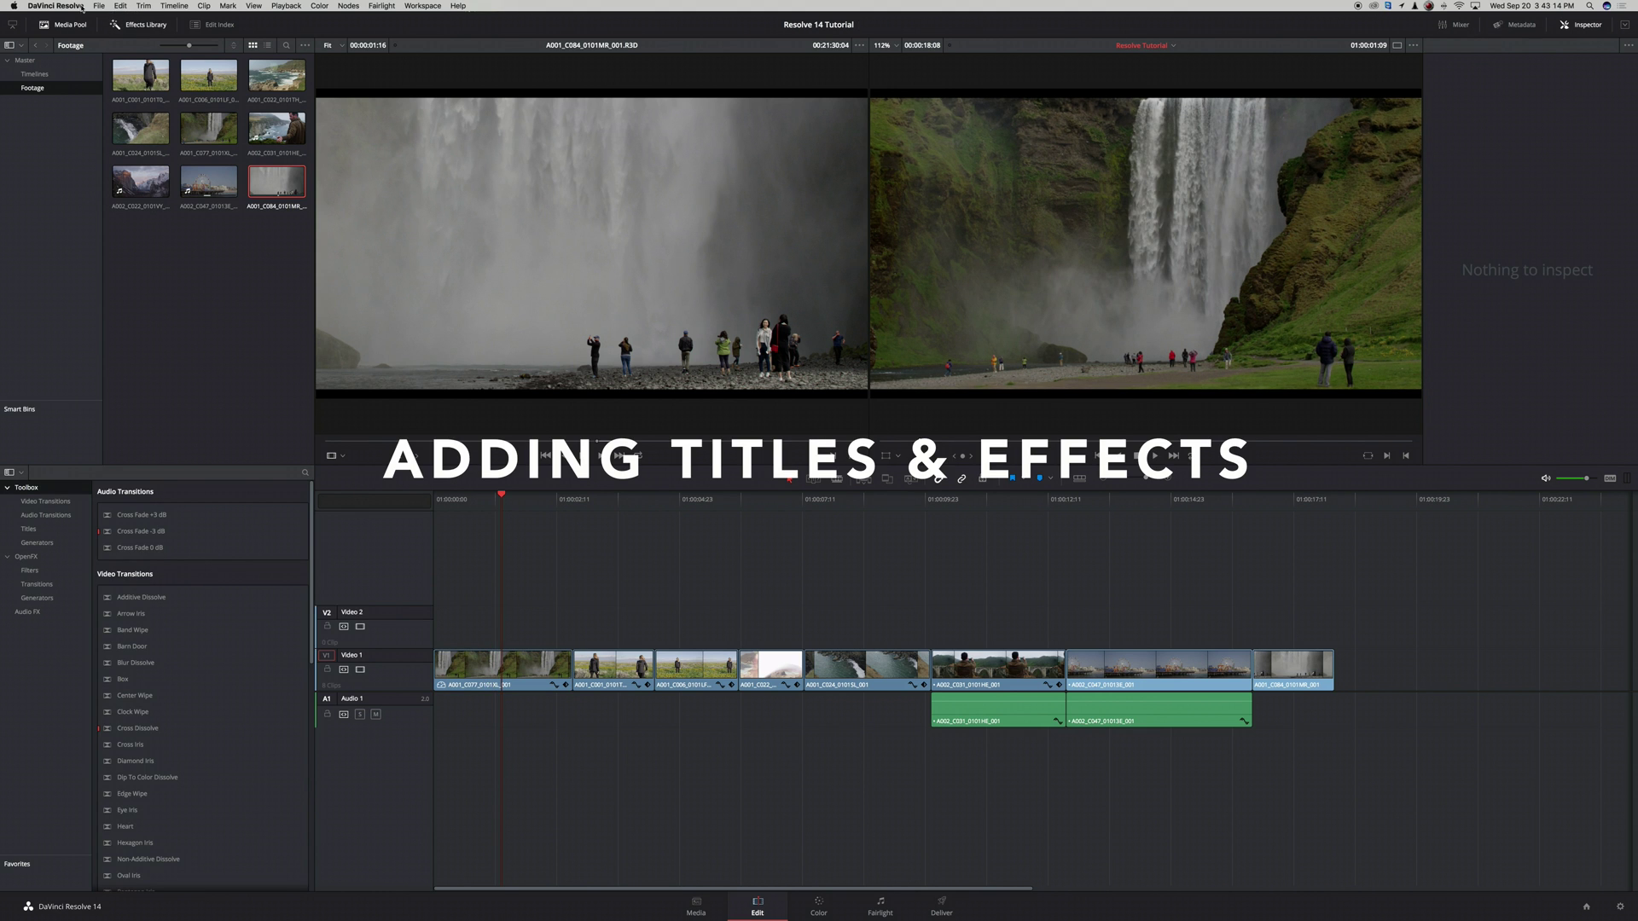
left_click(32, 531)
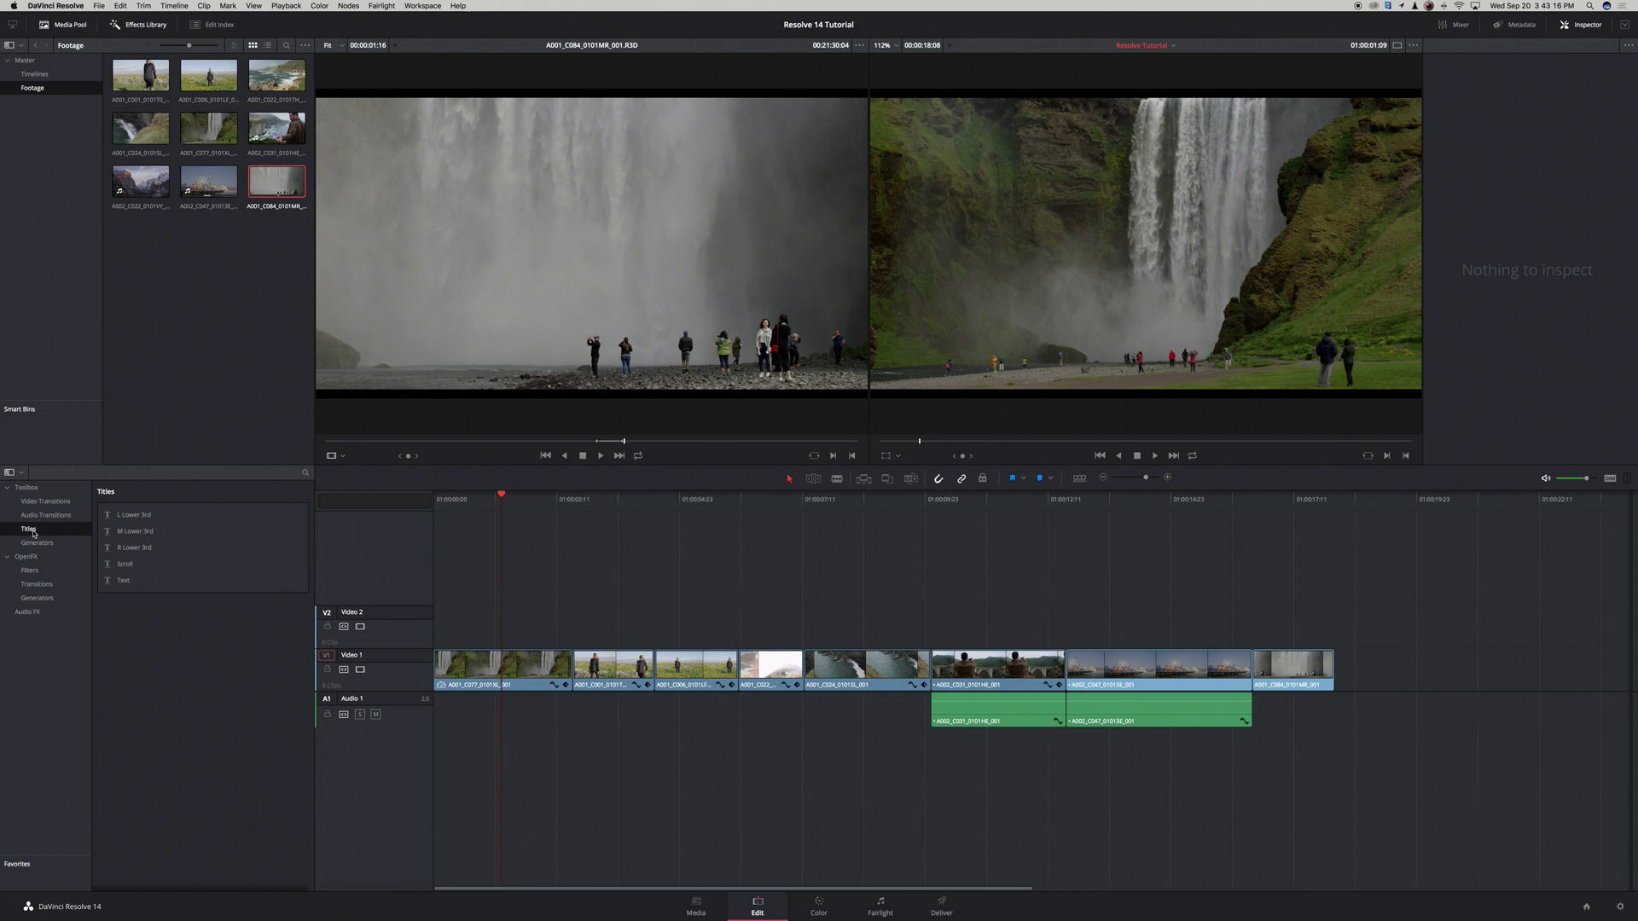
left_click_drag(124, 581, 440, 625)
key("Down")
left_click_drag(678, 627, 571, 632)
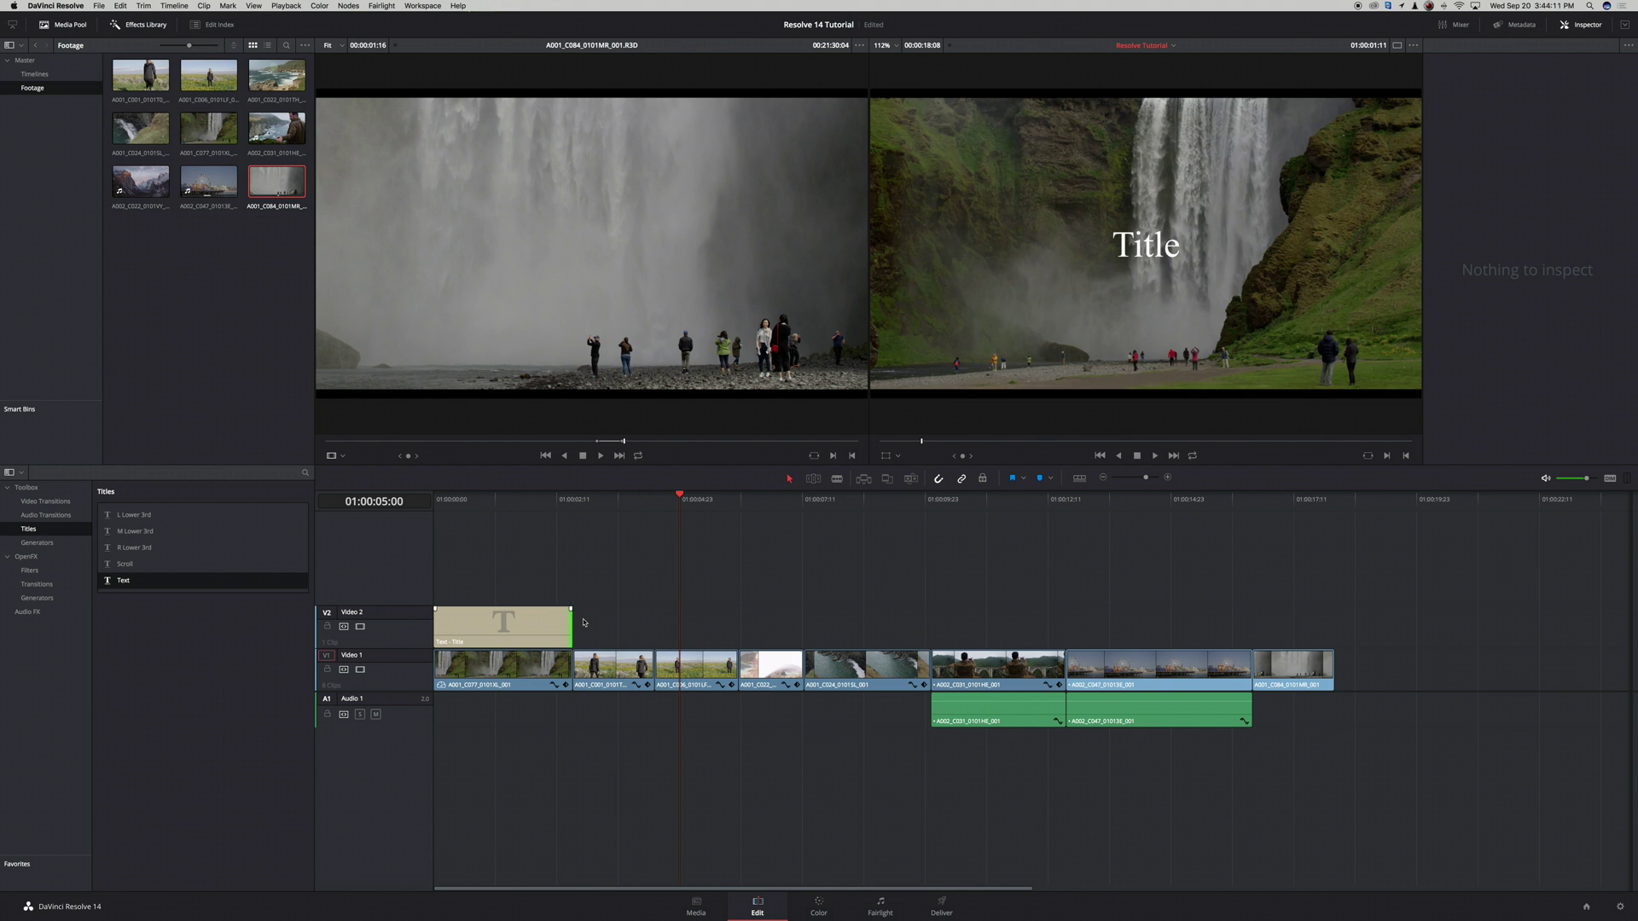
Replace the title's text with ICELAND.
left_click(499, 498)
left_click(517, 625)
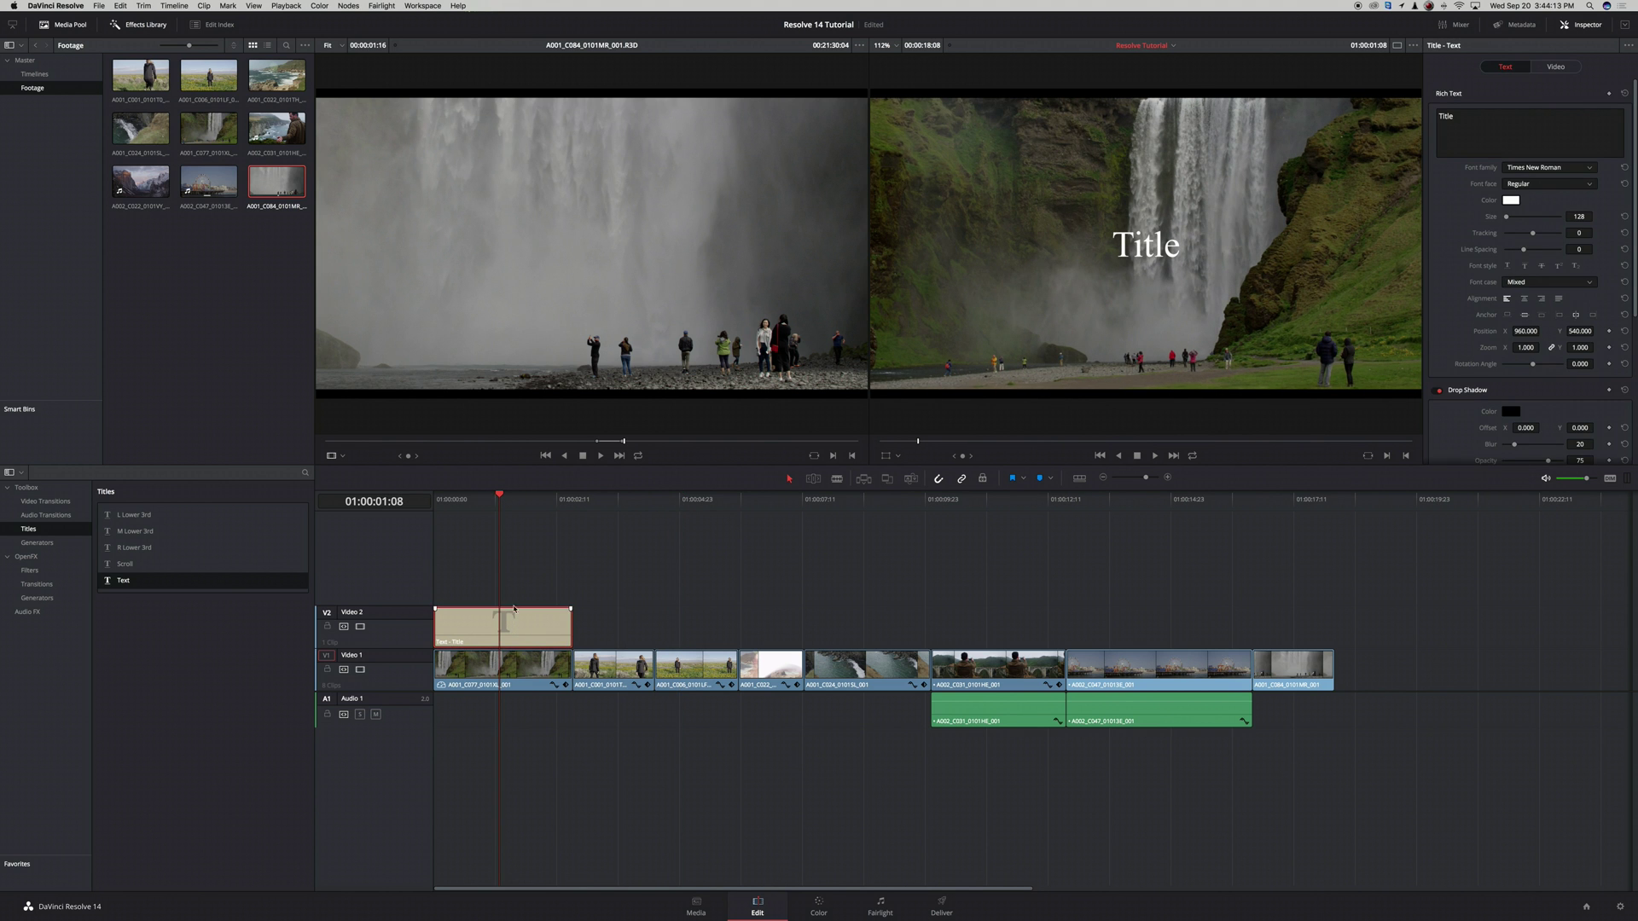
double_click(1454, 118)
type("ICELAND")
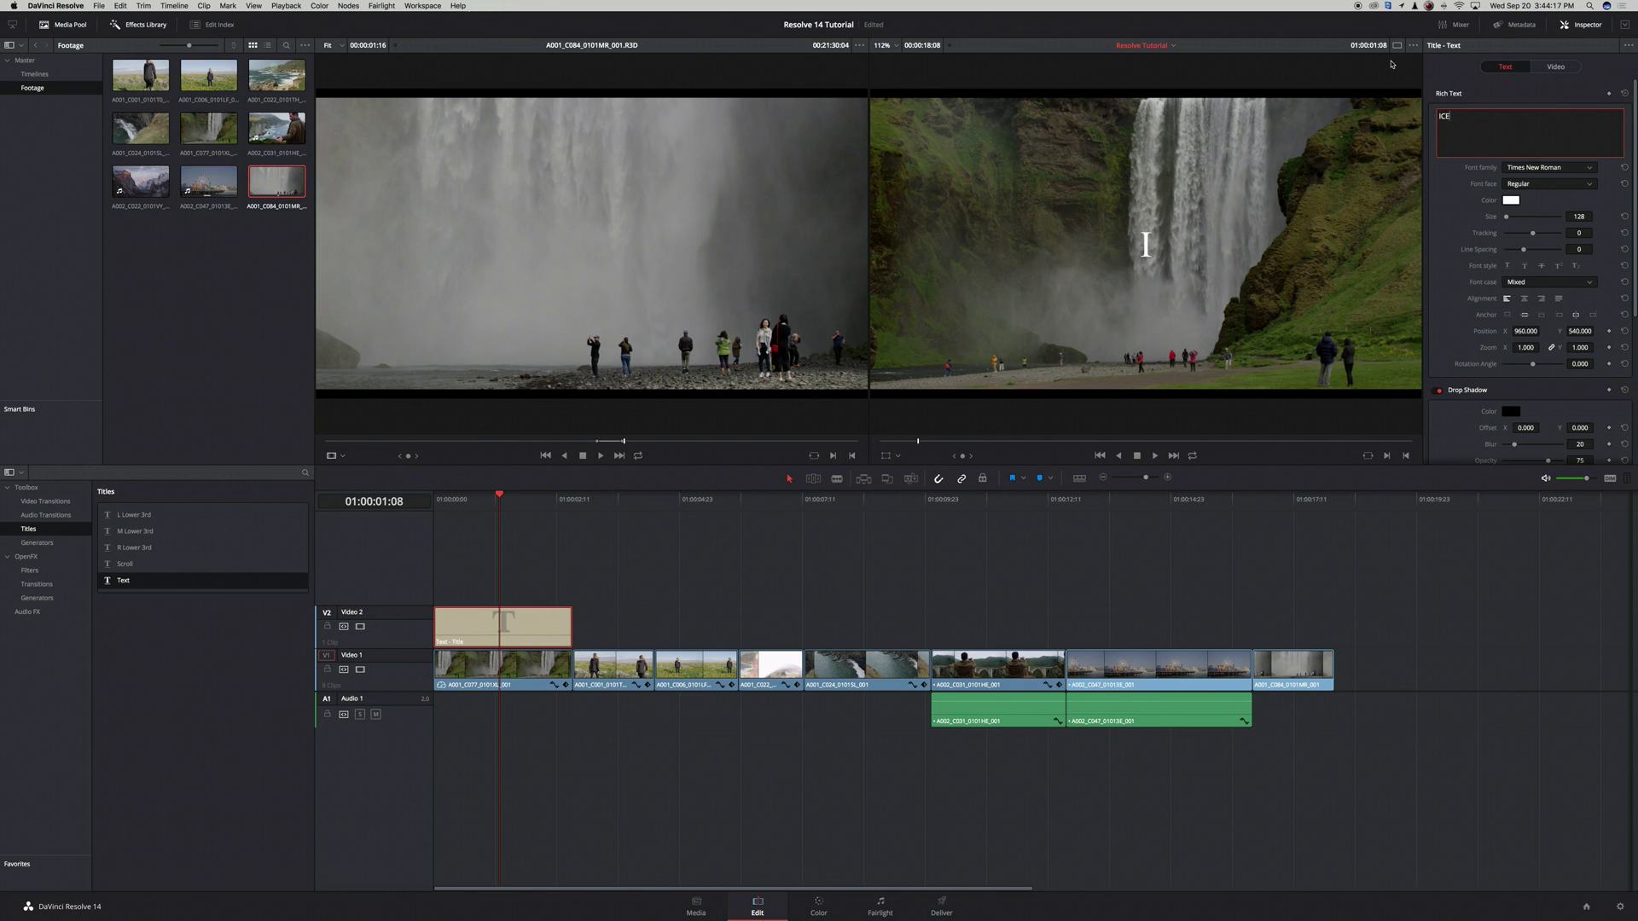
Format the ICELAND title in Avenir Heavy with size 65 and tracking 100, and play the title section back.
double_click(1466, 116)
left_click(1528, 169)
scroll(1527, 170, "up", 20)
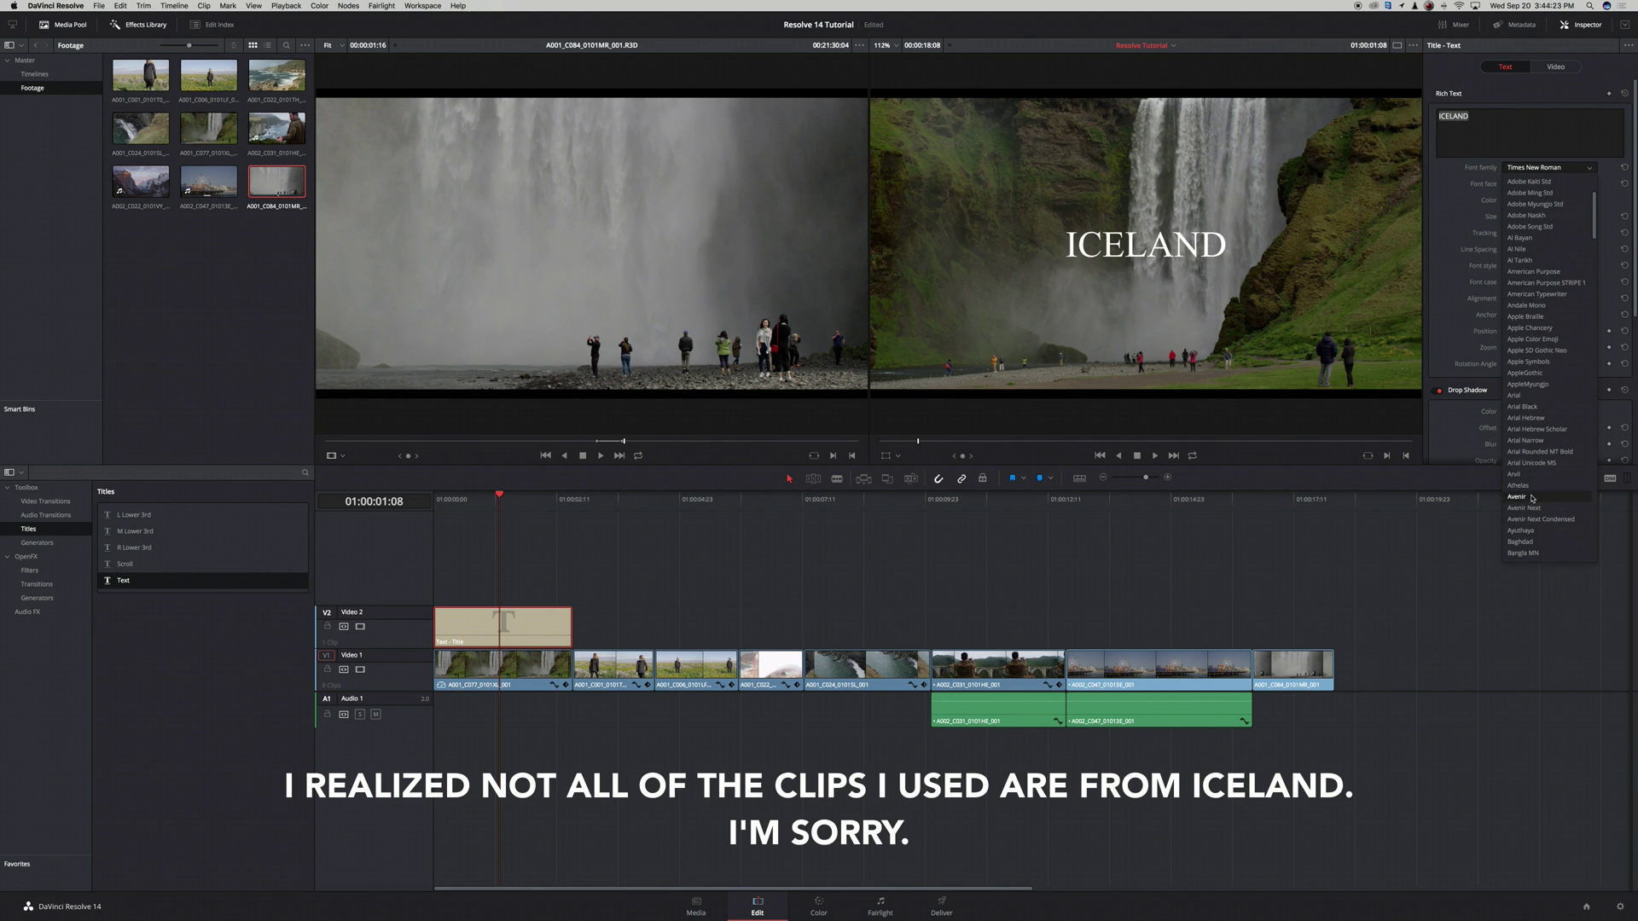
left_click(1517, 552)
left_click(1540, 184)
left_click(1527, 235)
mouse_move(1579, 217)
left_mouse_down()
mouse_move(1561, 218)
mouse_move(1572, 237)
left_mouse_up()
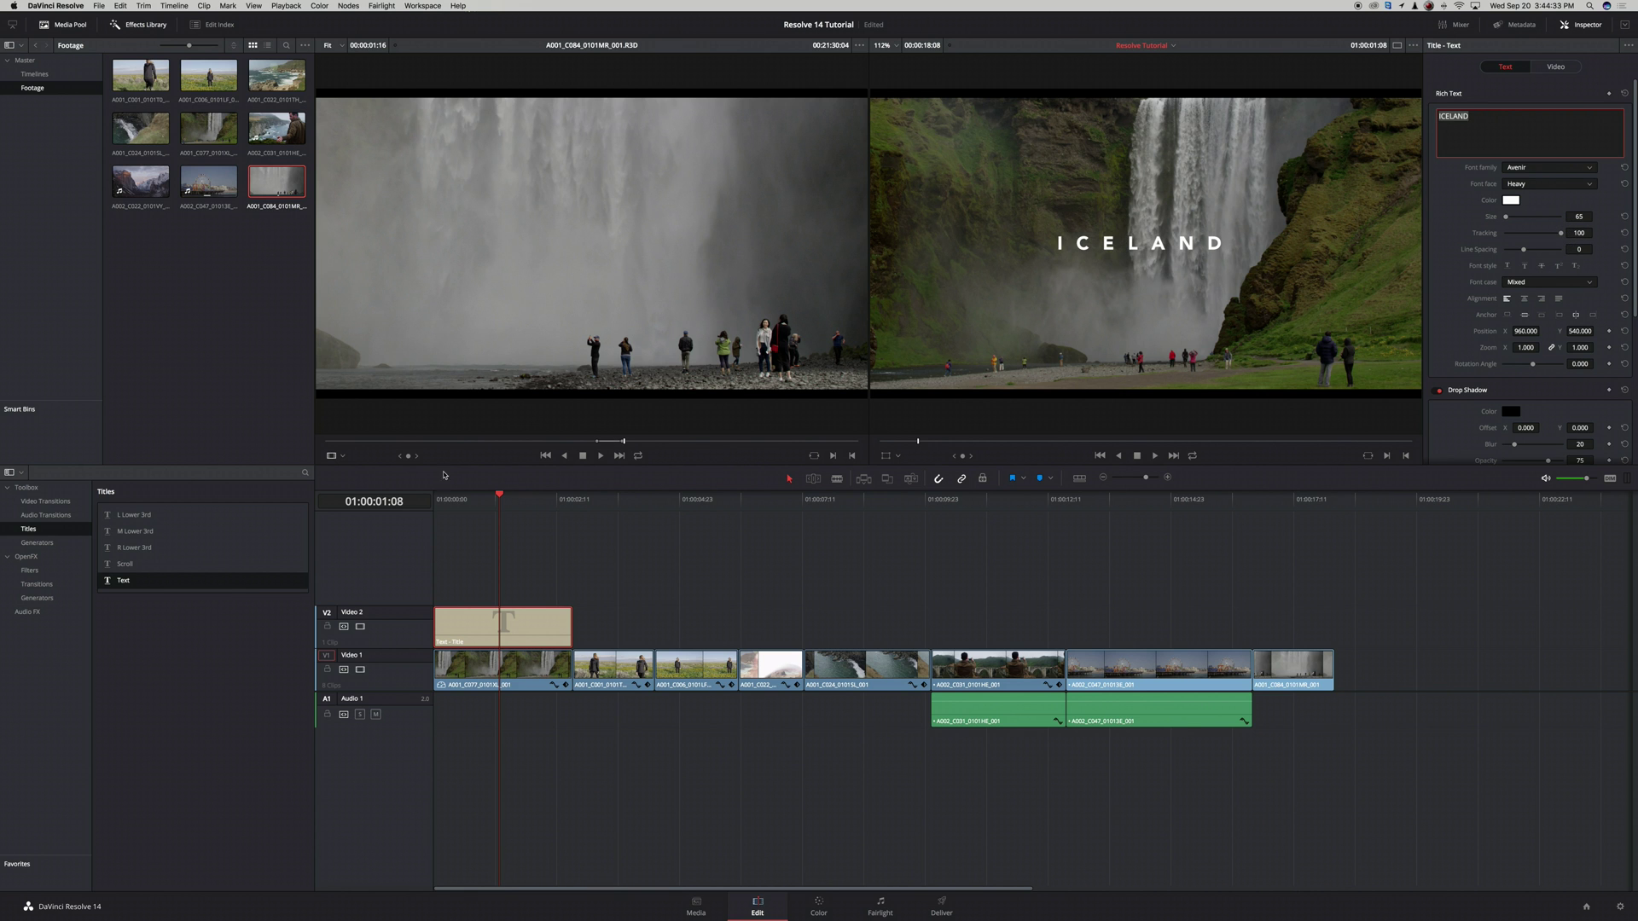
left_click(455, 498)
key("space")
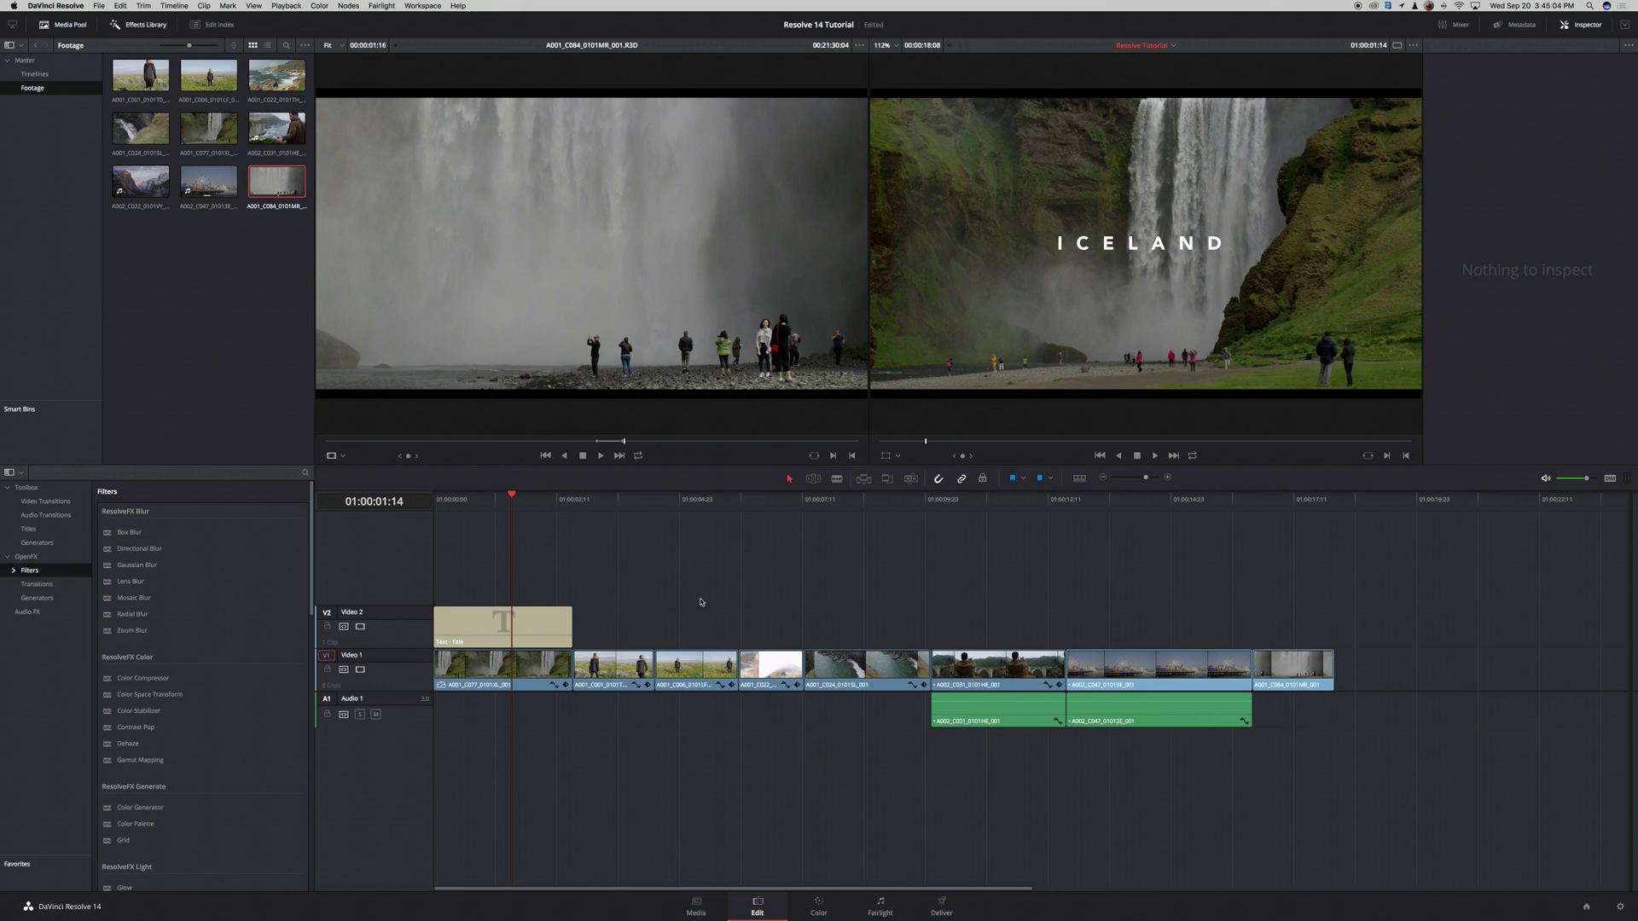
Switch to the Color page and step through the second to sixth timeline clips.
left_click(819, 906)
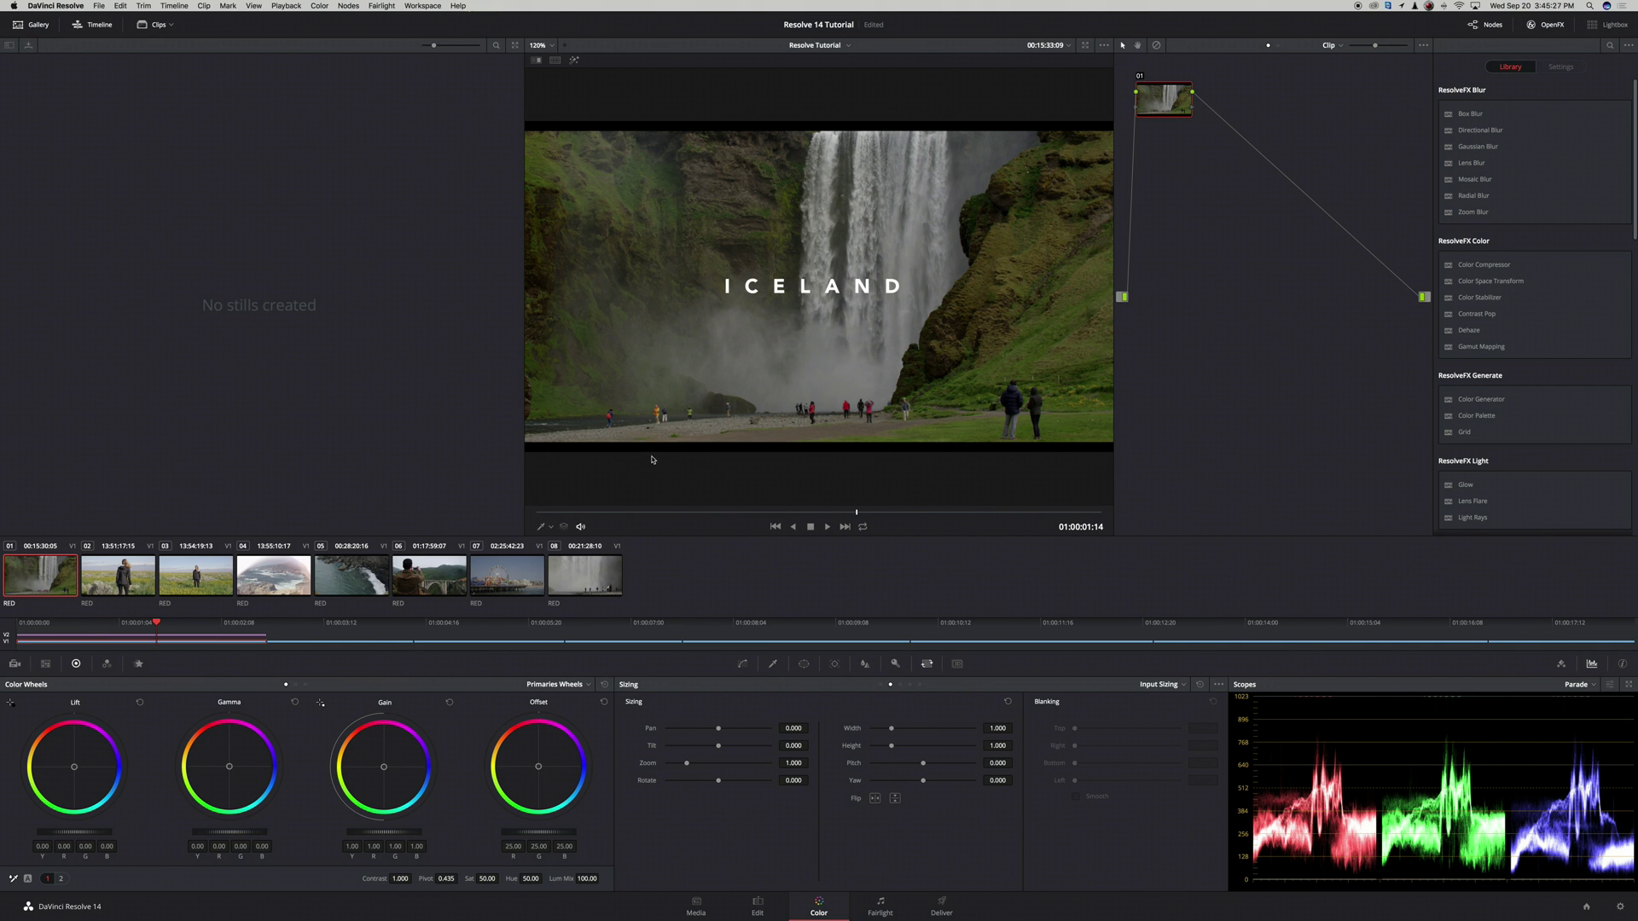
left_click(116, 588)
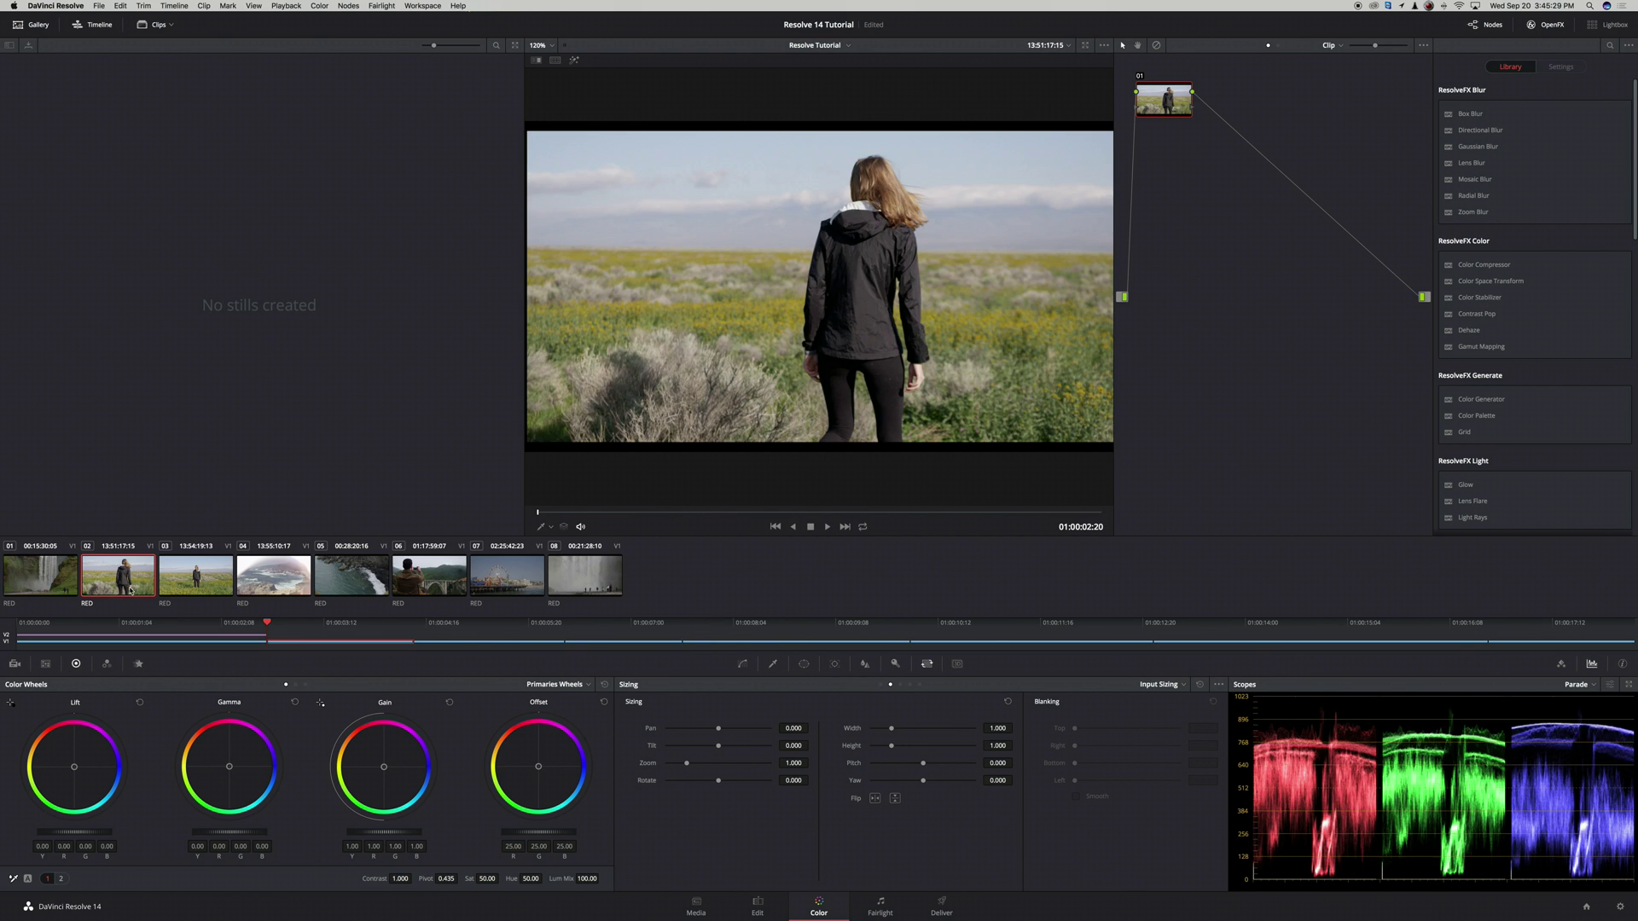
left_click(186, 578)
left_click(273, 577)
left_click(351, 578)
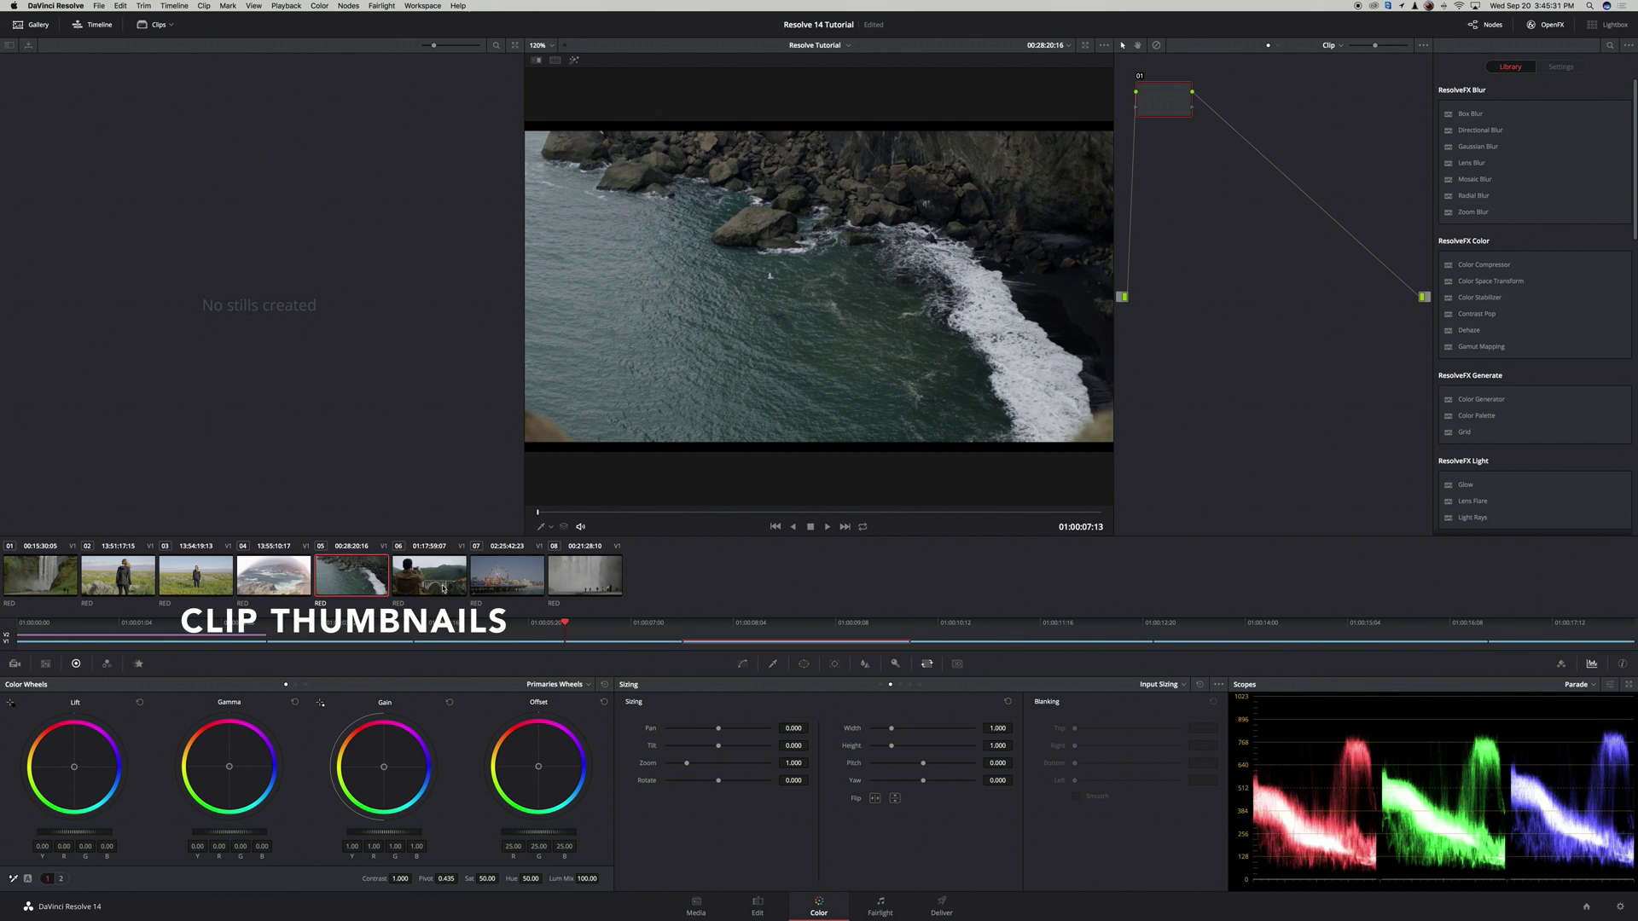
left_click(441, 581)
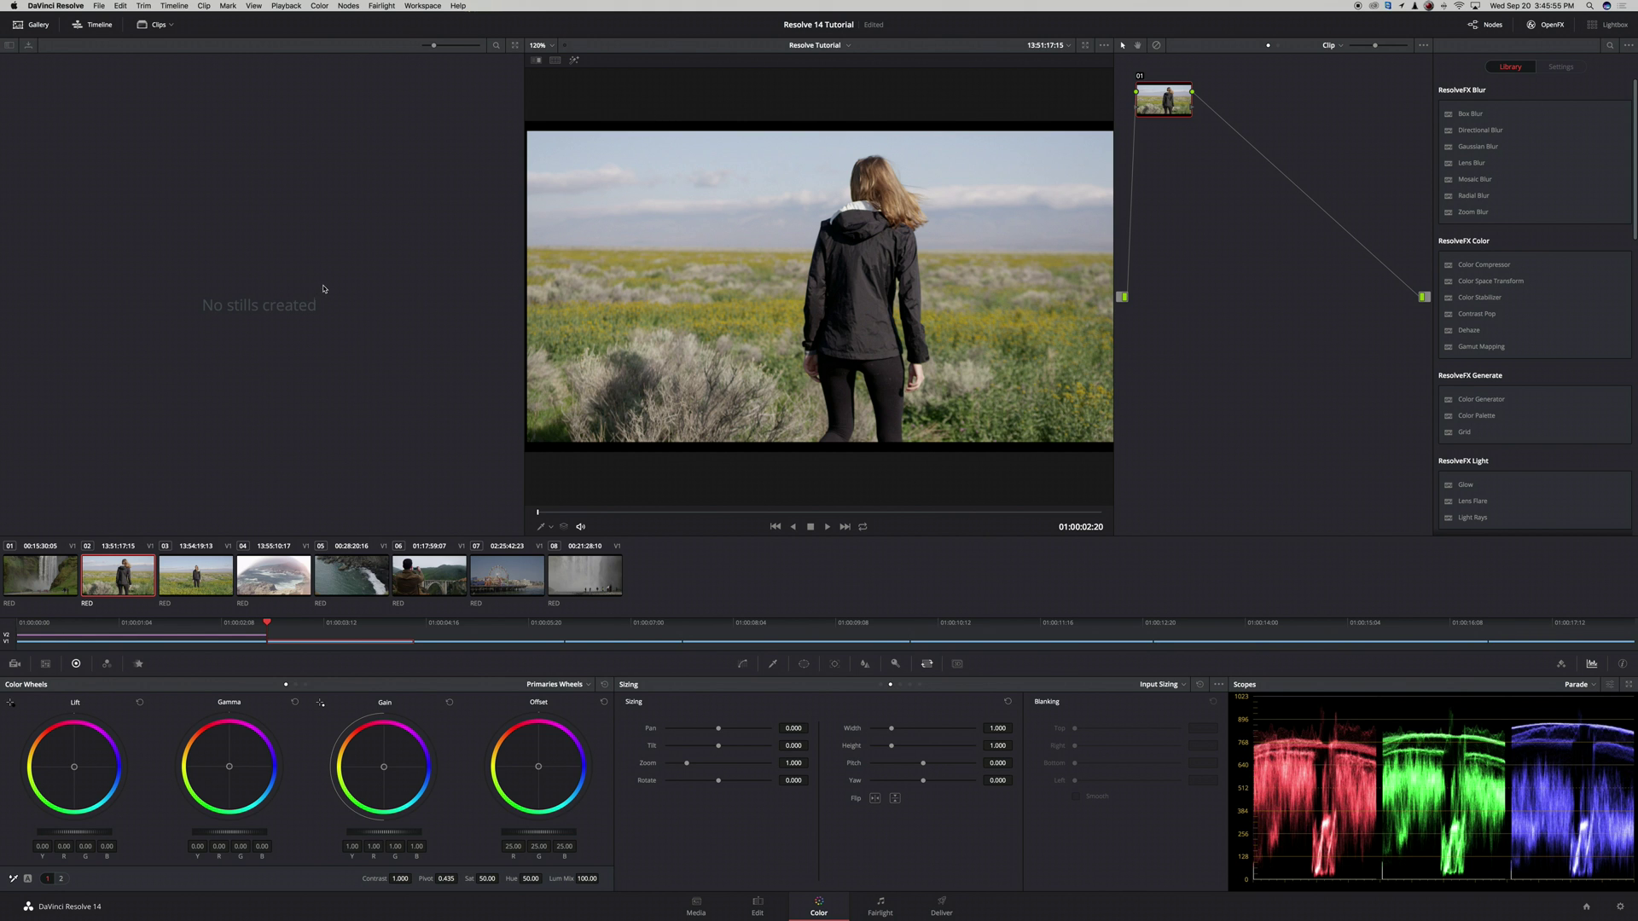
On the first waterfall clip, raise the gain to 1.23, lower the lift to -0.02, and compare the image with and without the grade.
left_click(49, 580)
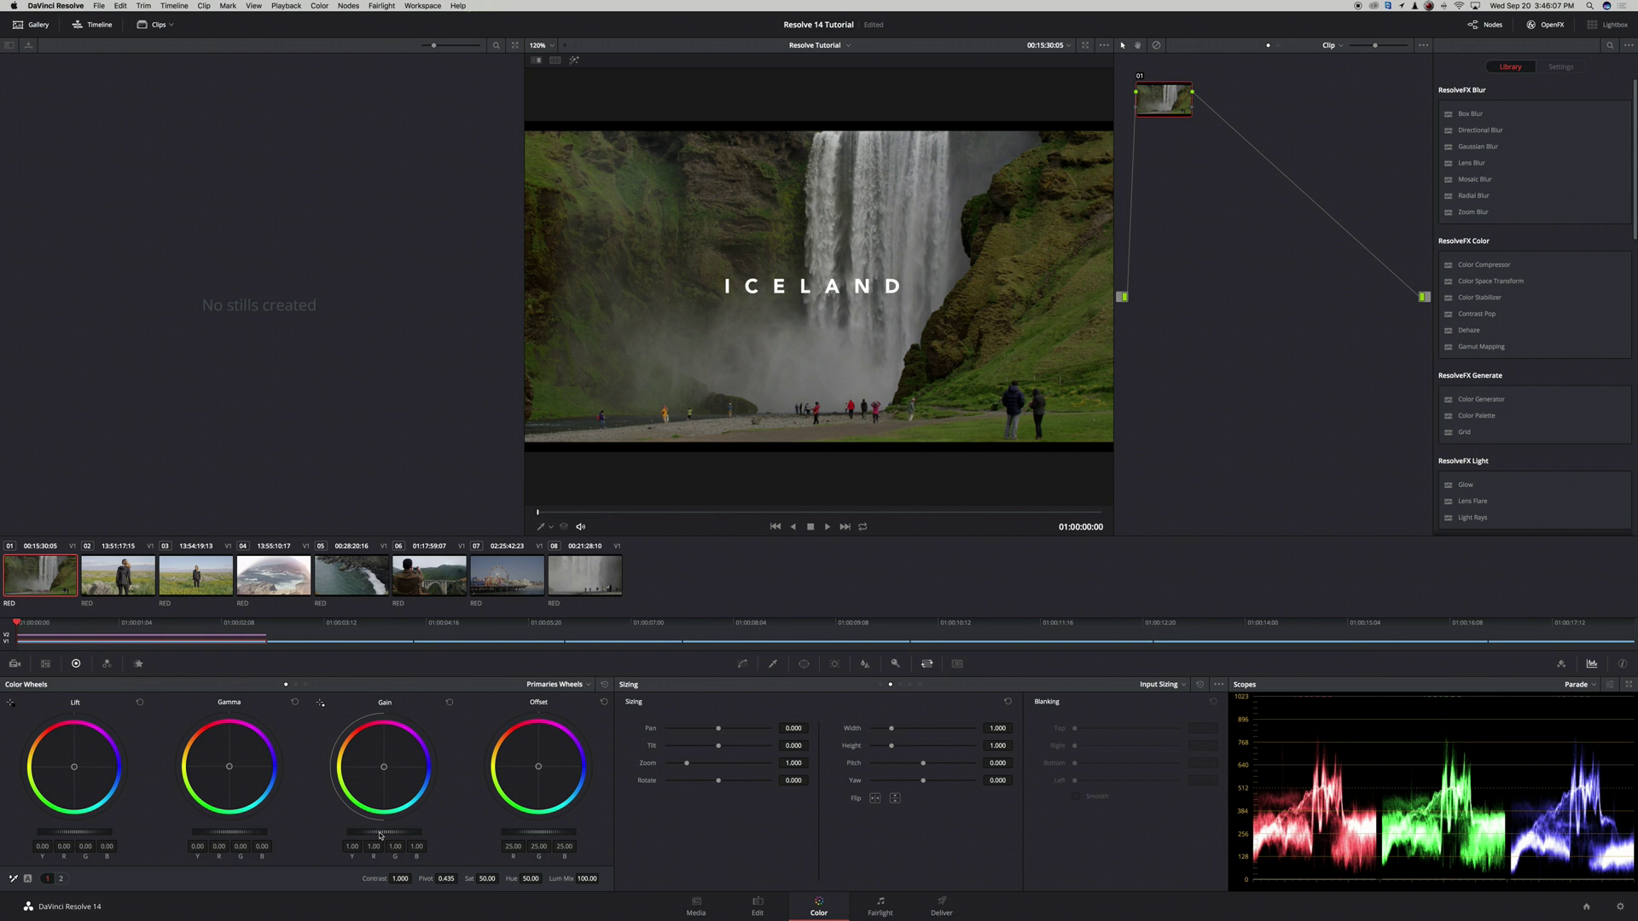
left_click_drag(381, 834, 478, 820)
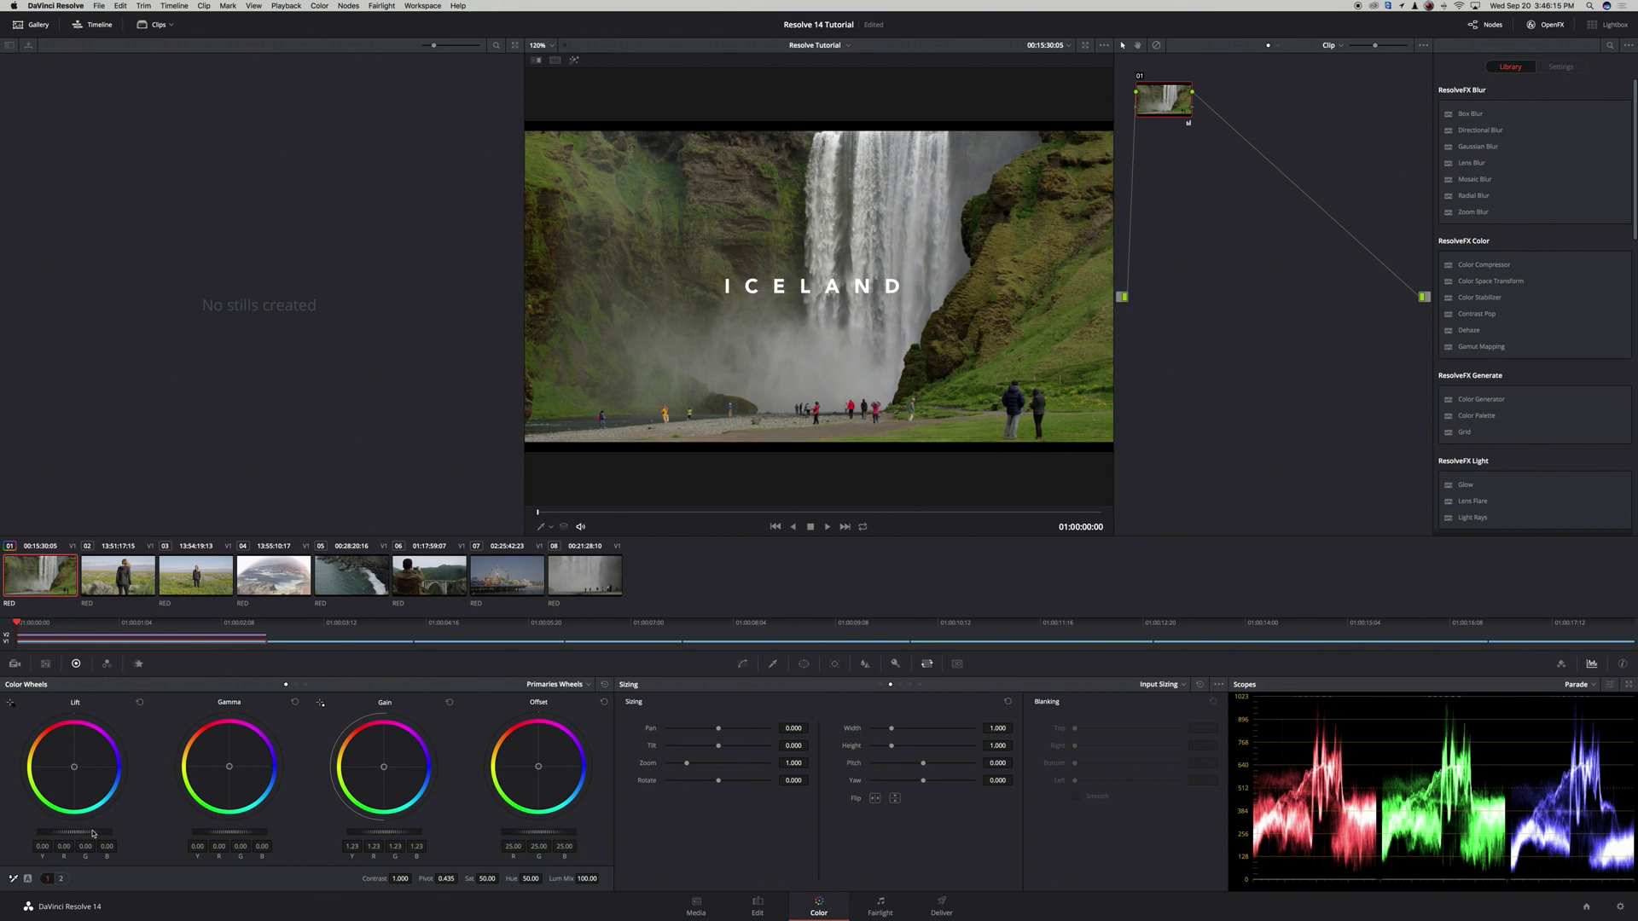
left_click_drag(92, 830, 75, 831)
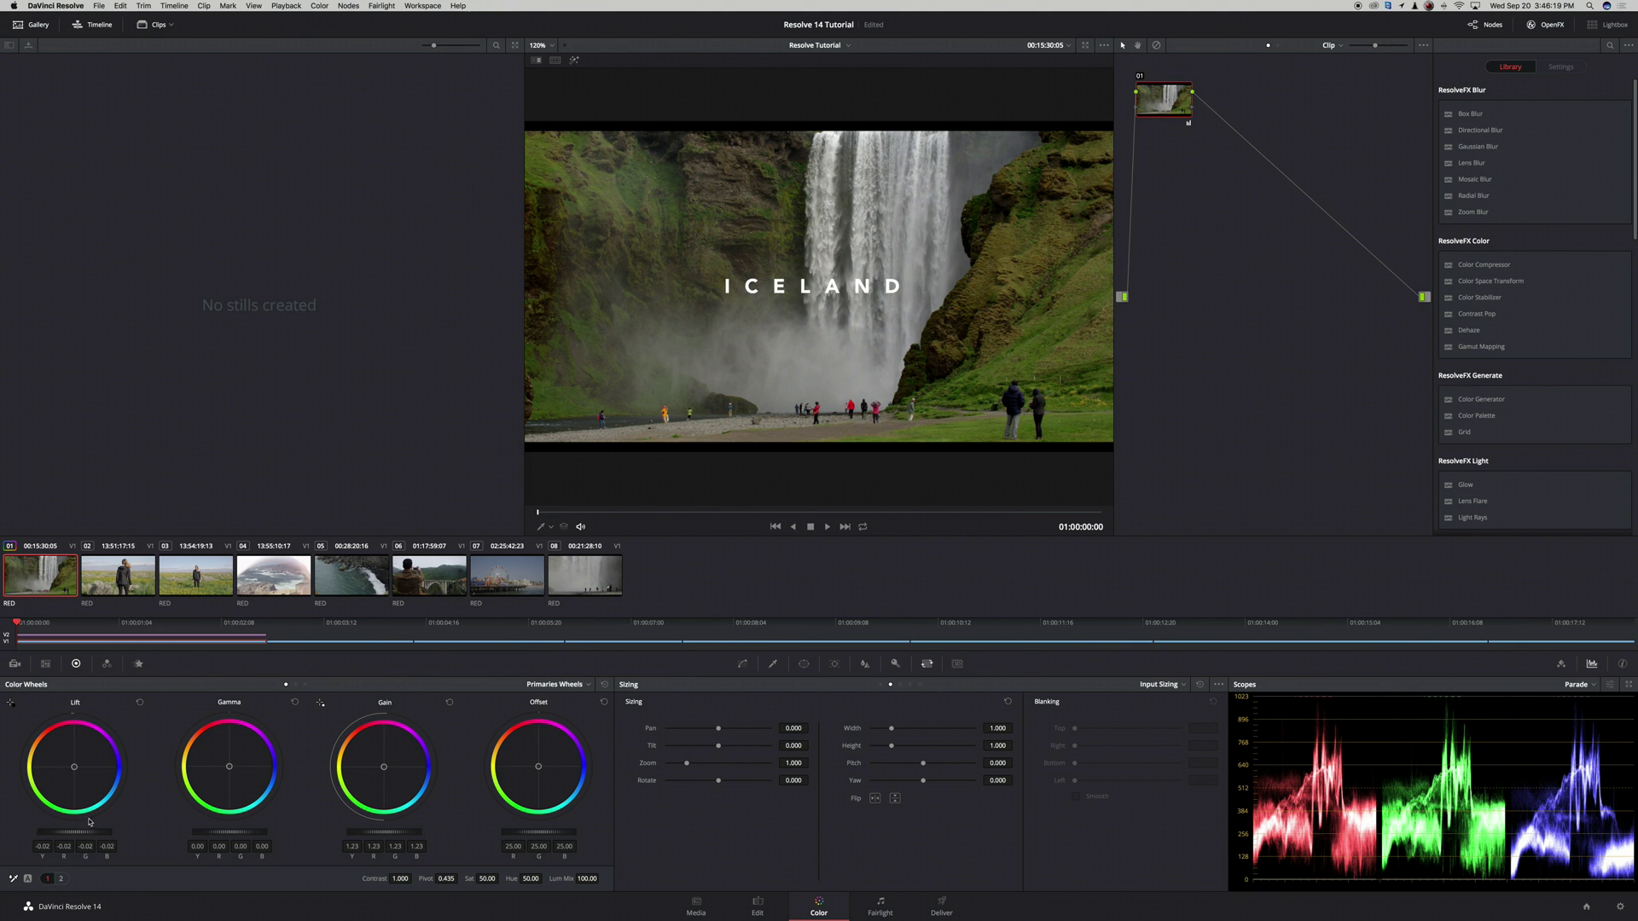
key("super+d")
key("super+d")
key("super+d")
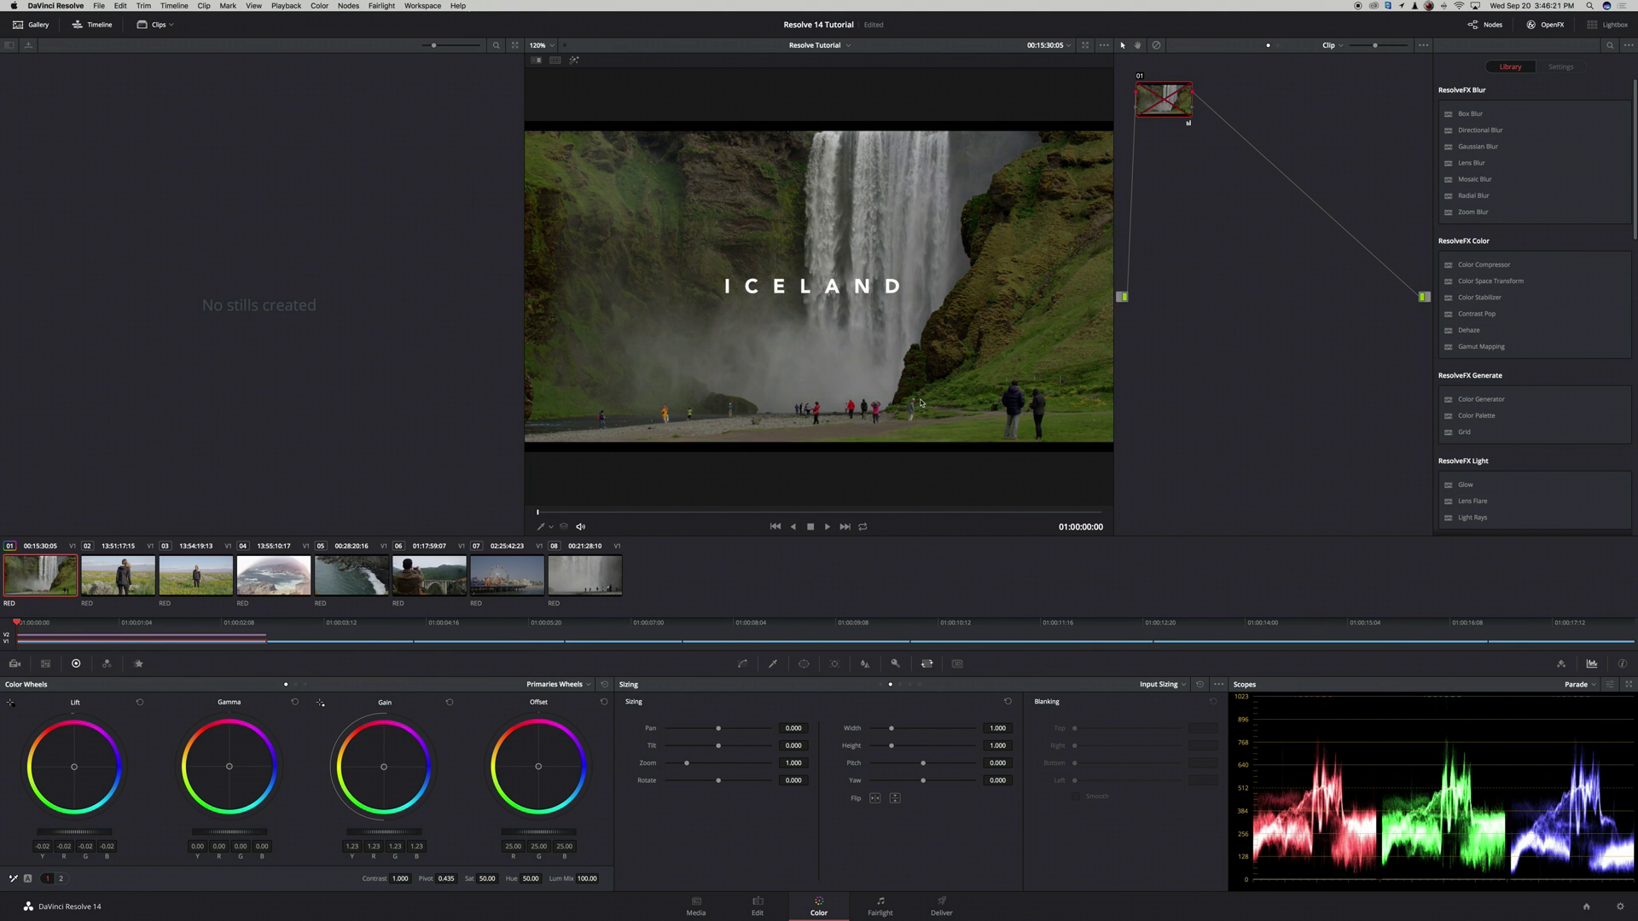
key("super+d")
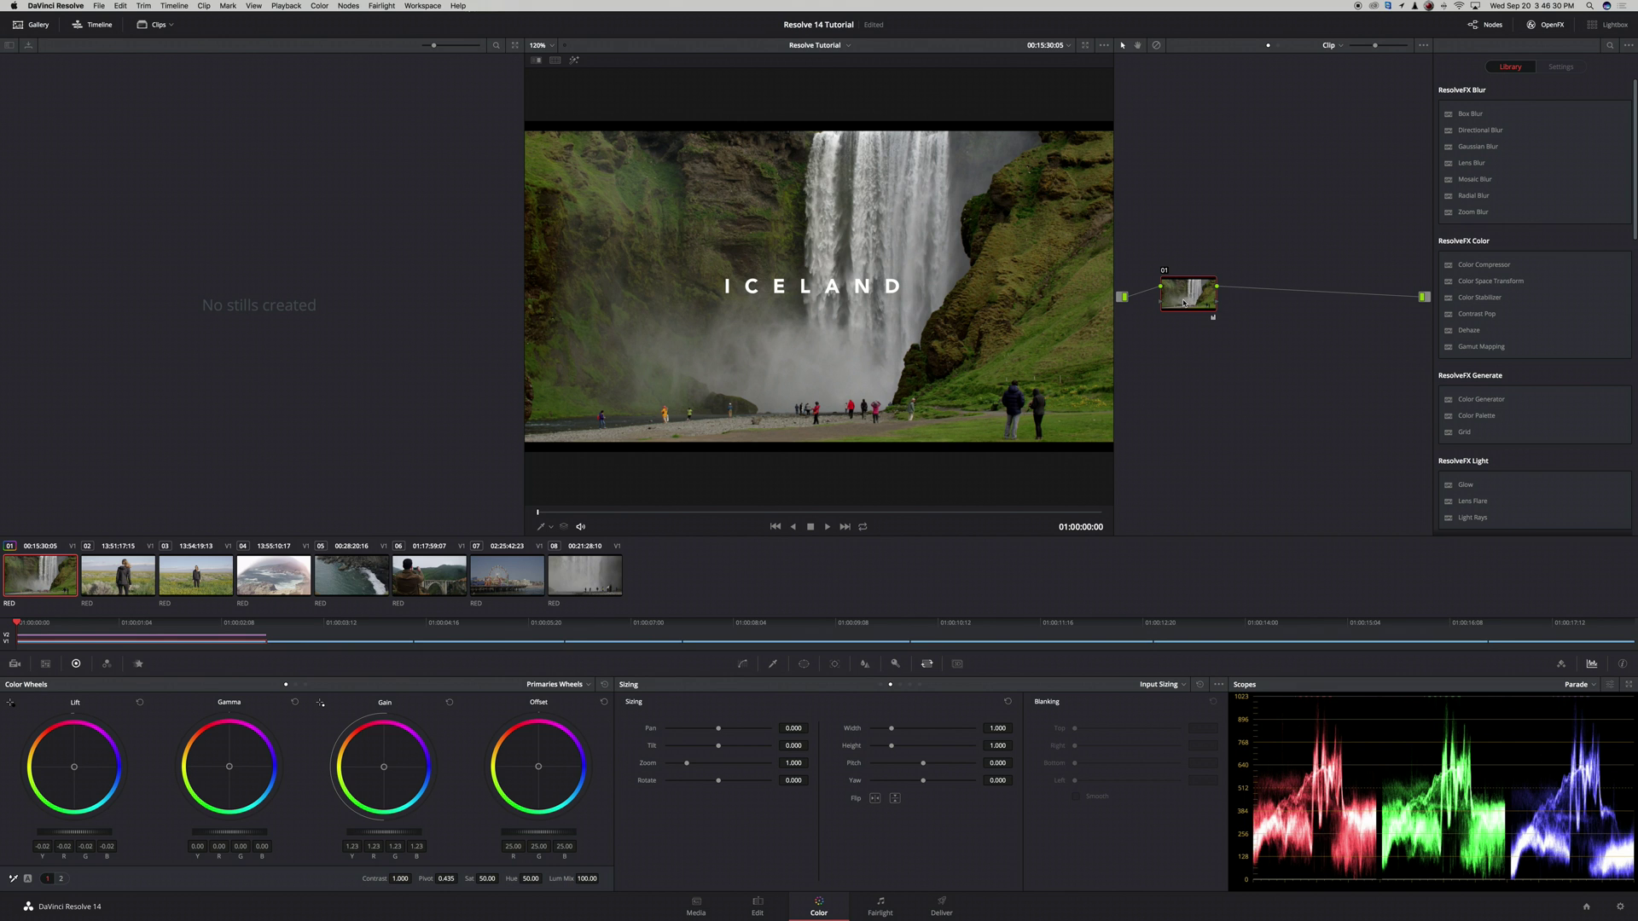
Label the first clip's grading node Primary and add a serial node after it.
right_click(1186, 299)
left_click(1244, 318)
type("Primar")
key("Return")
right_click(1199, 299)
mouse_move(1247, 329)
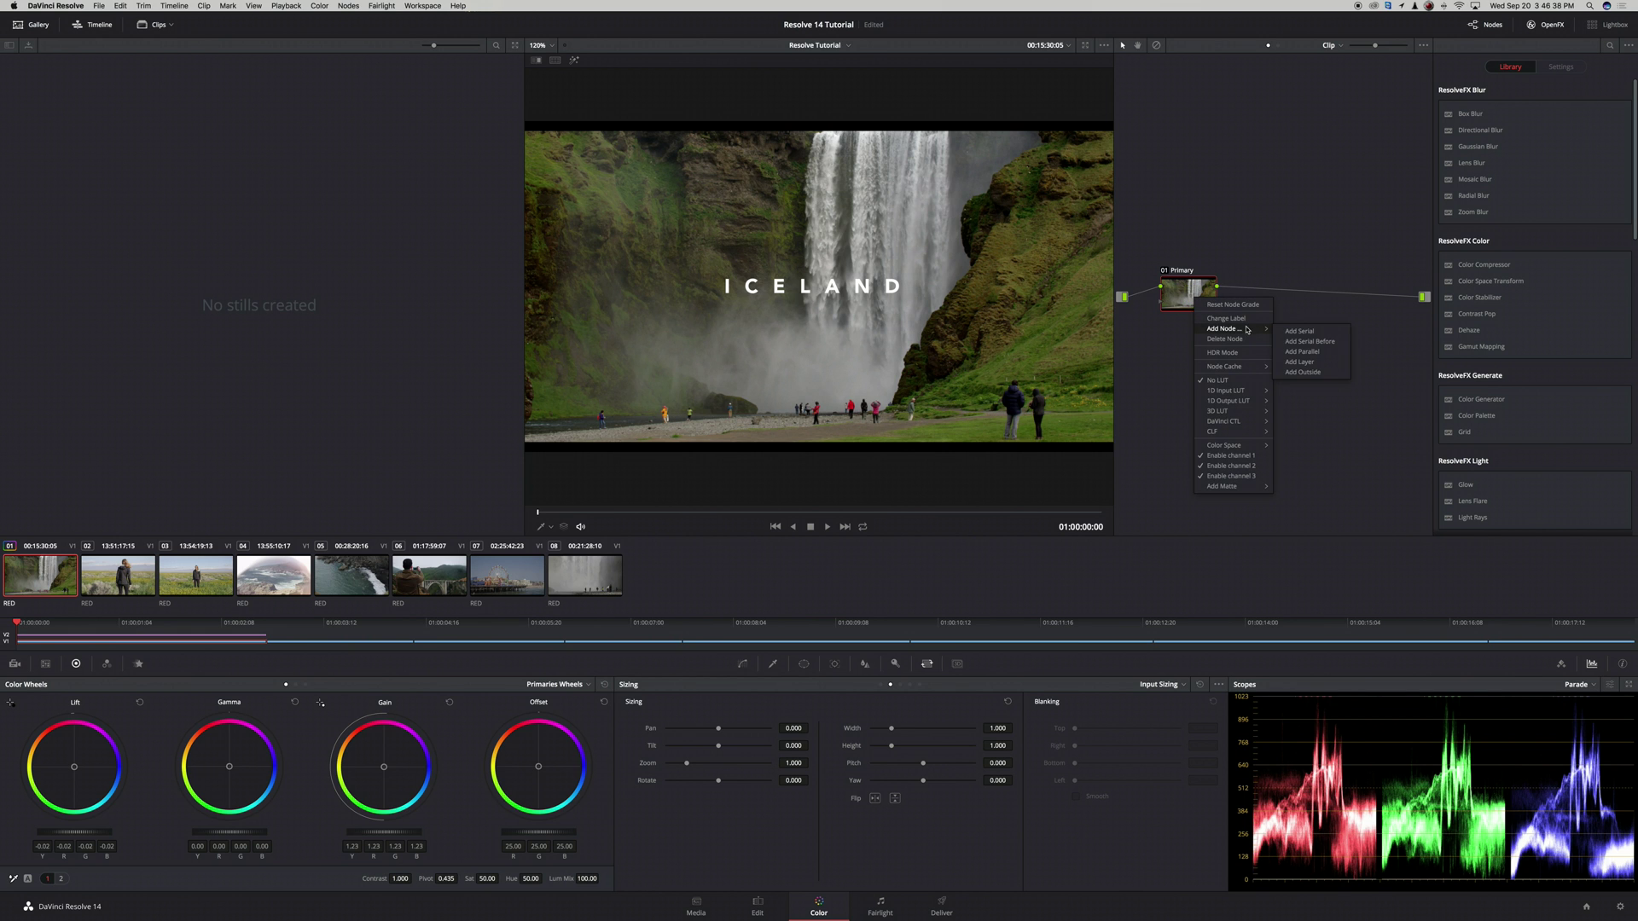
left_click(1300, 331)
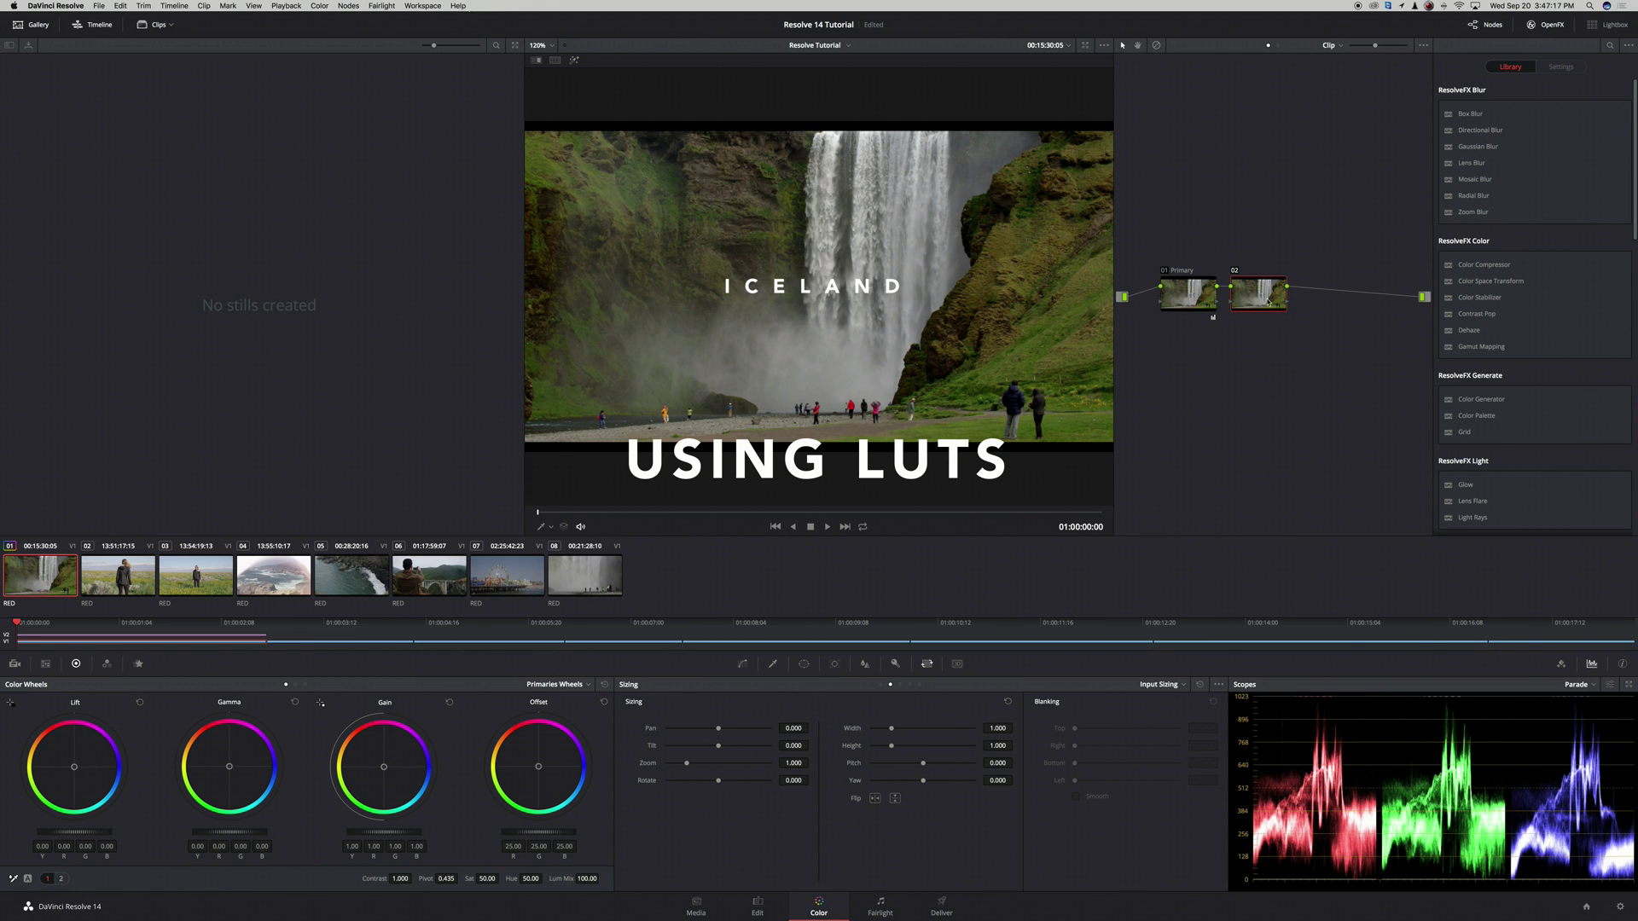
Apply the 3D LUT SV_Soft_01_PreRelease from the SV_170909 set to the second node.
right_click(1255, 296)
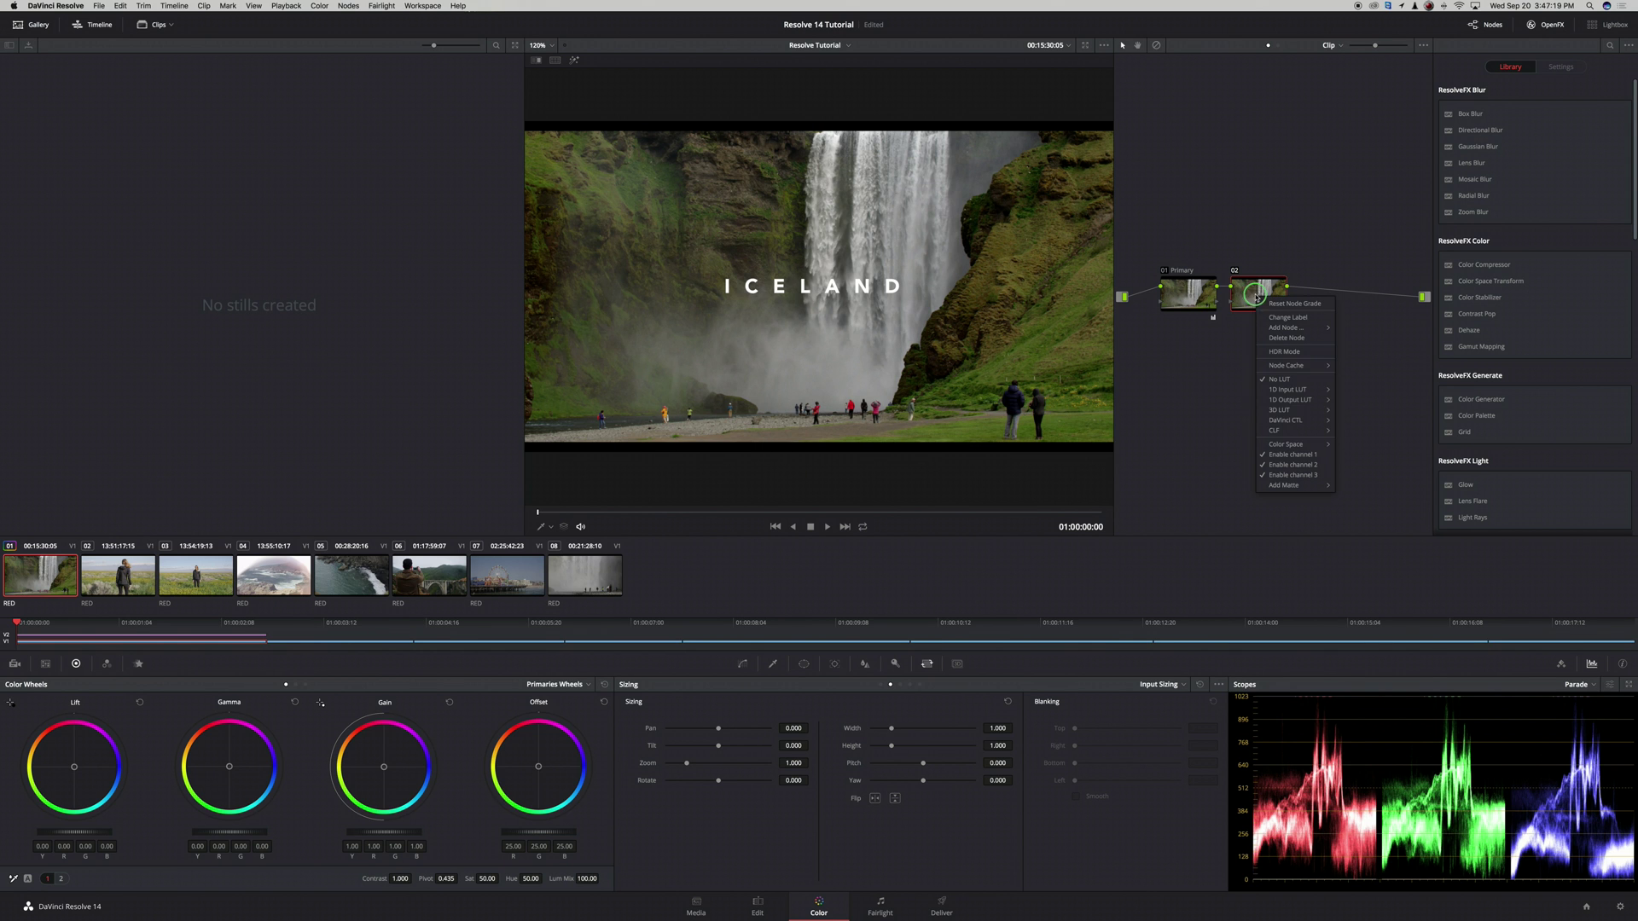
mouse_move(1280, 410)
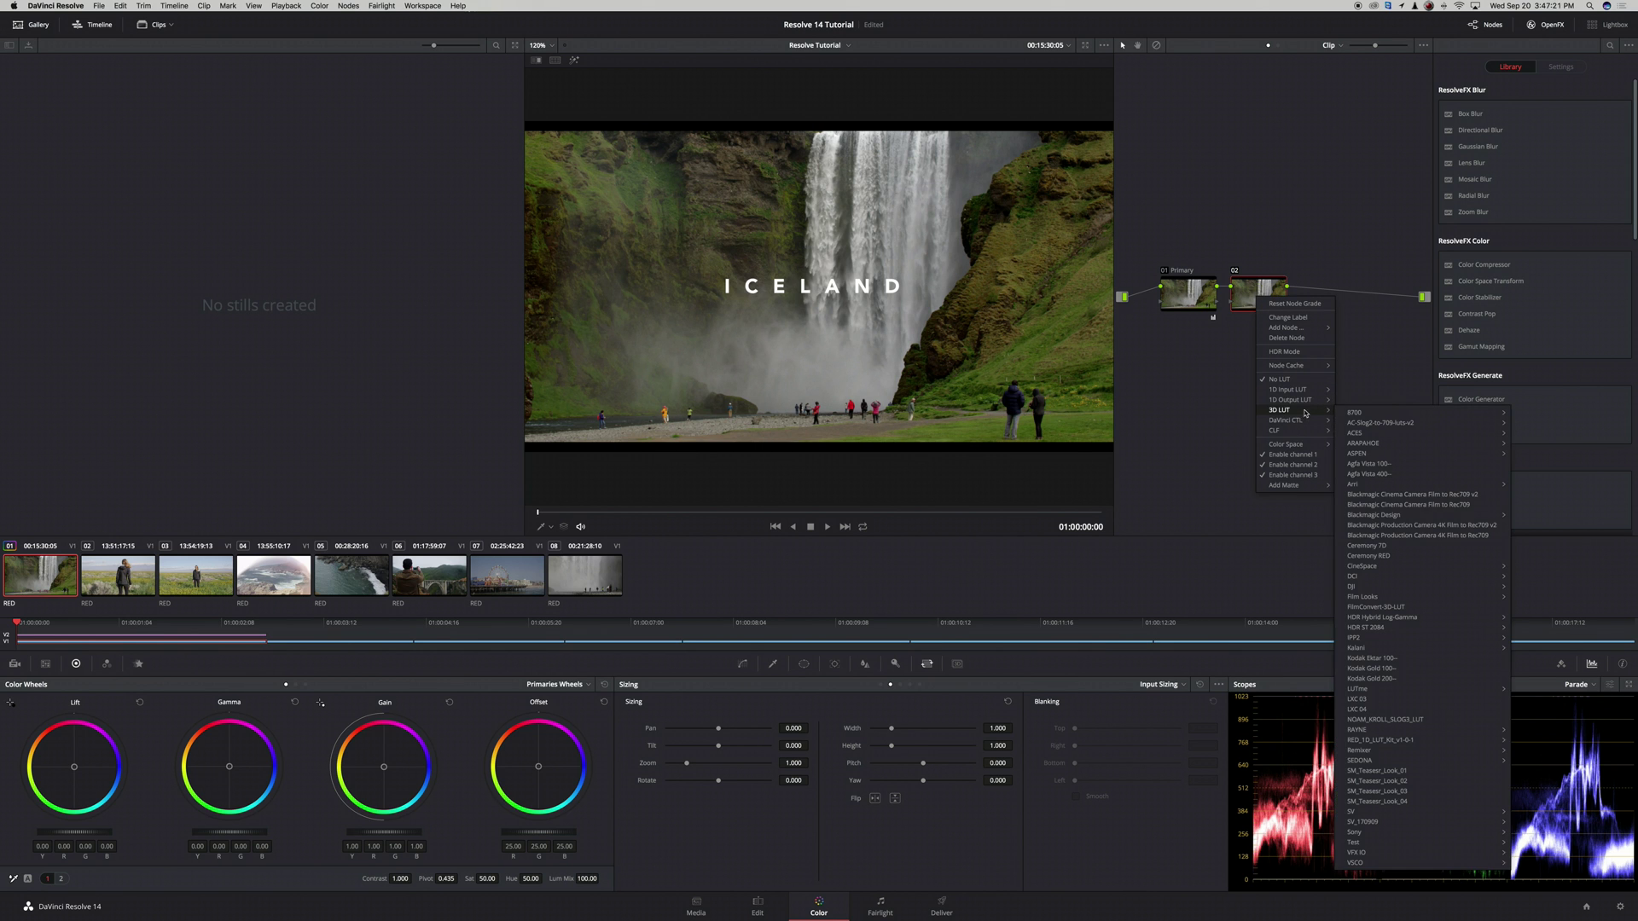
mouse_move(1429, 824)
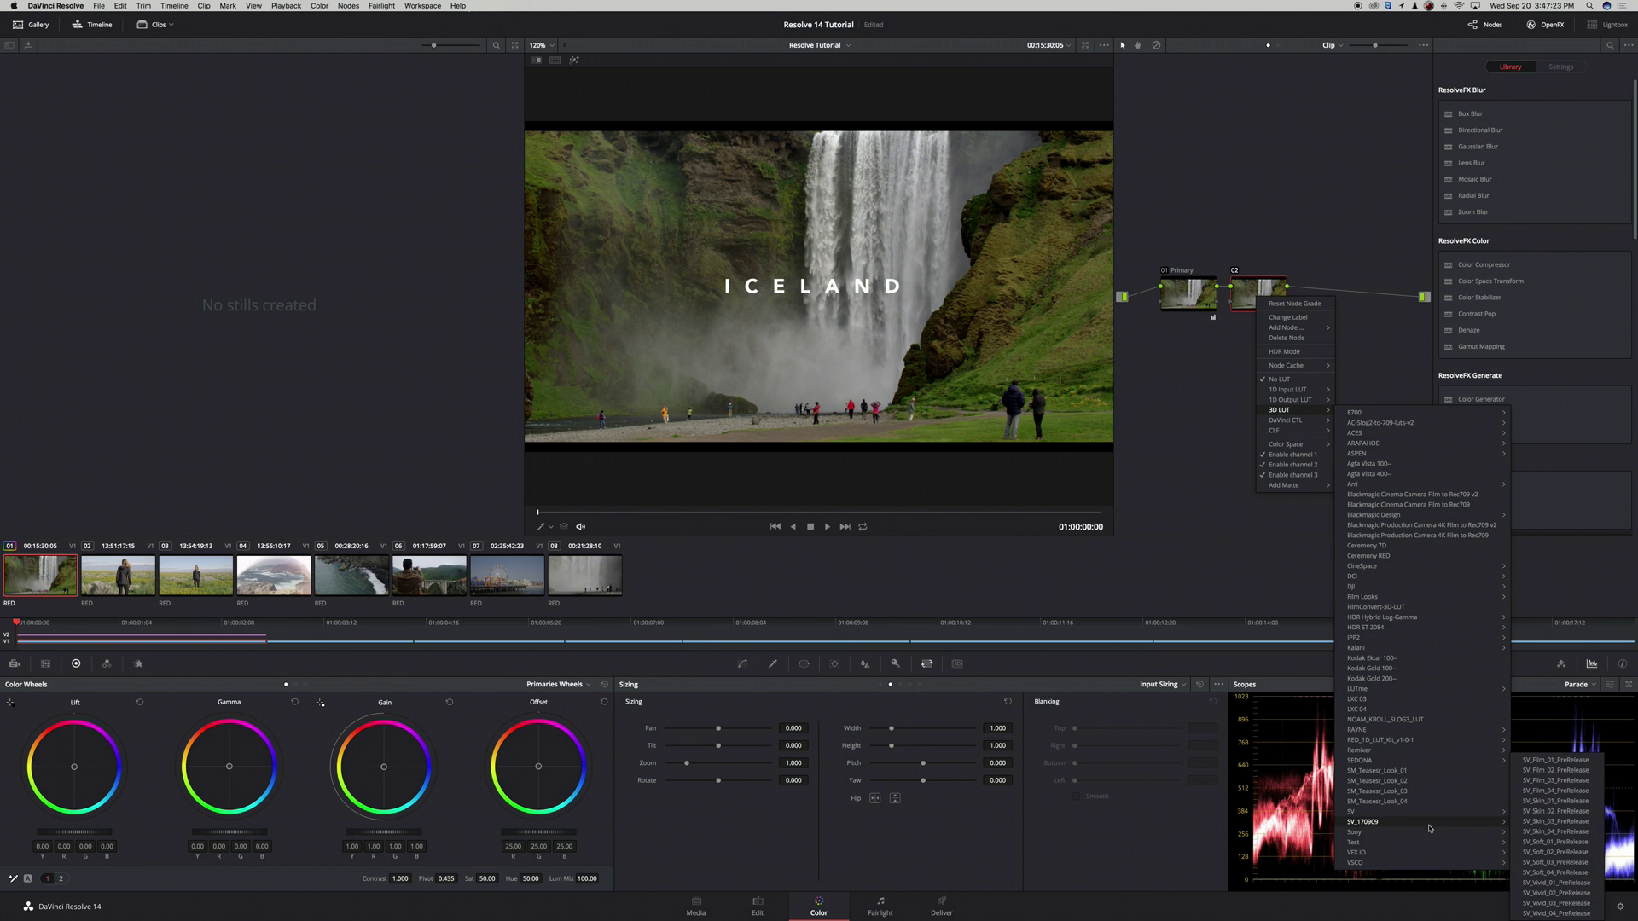
left_click(1562, 843)
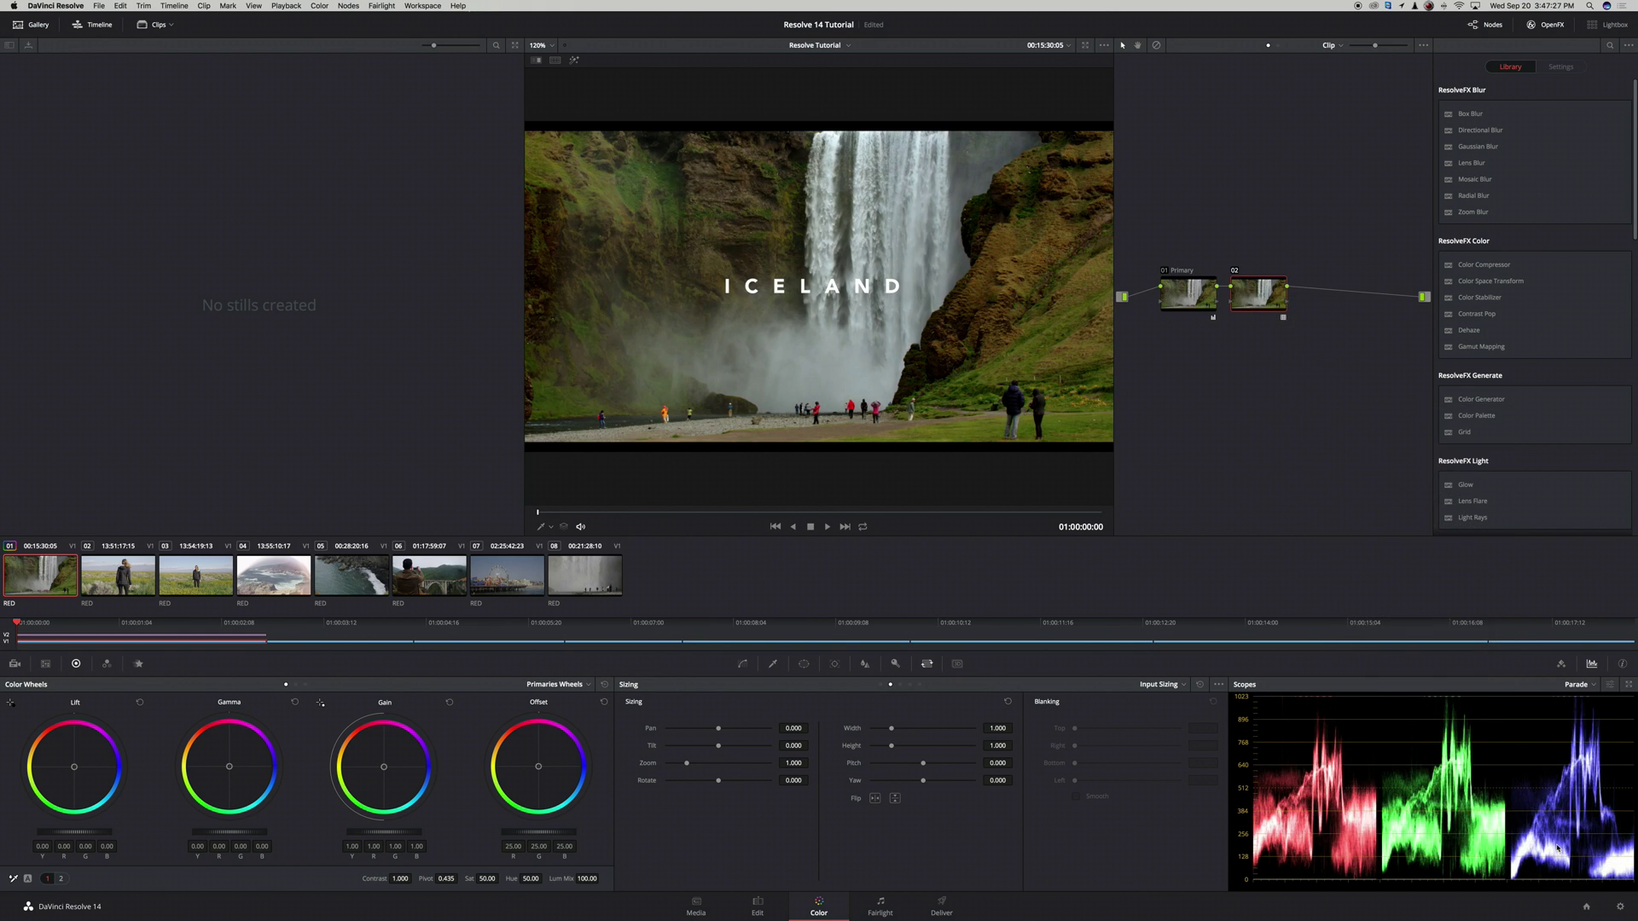
Label the second node LUT and add a serial node after it with the saturation lowered to 38.60.
right_click(1257, 298)
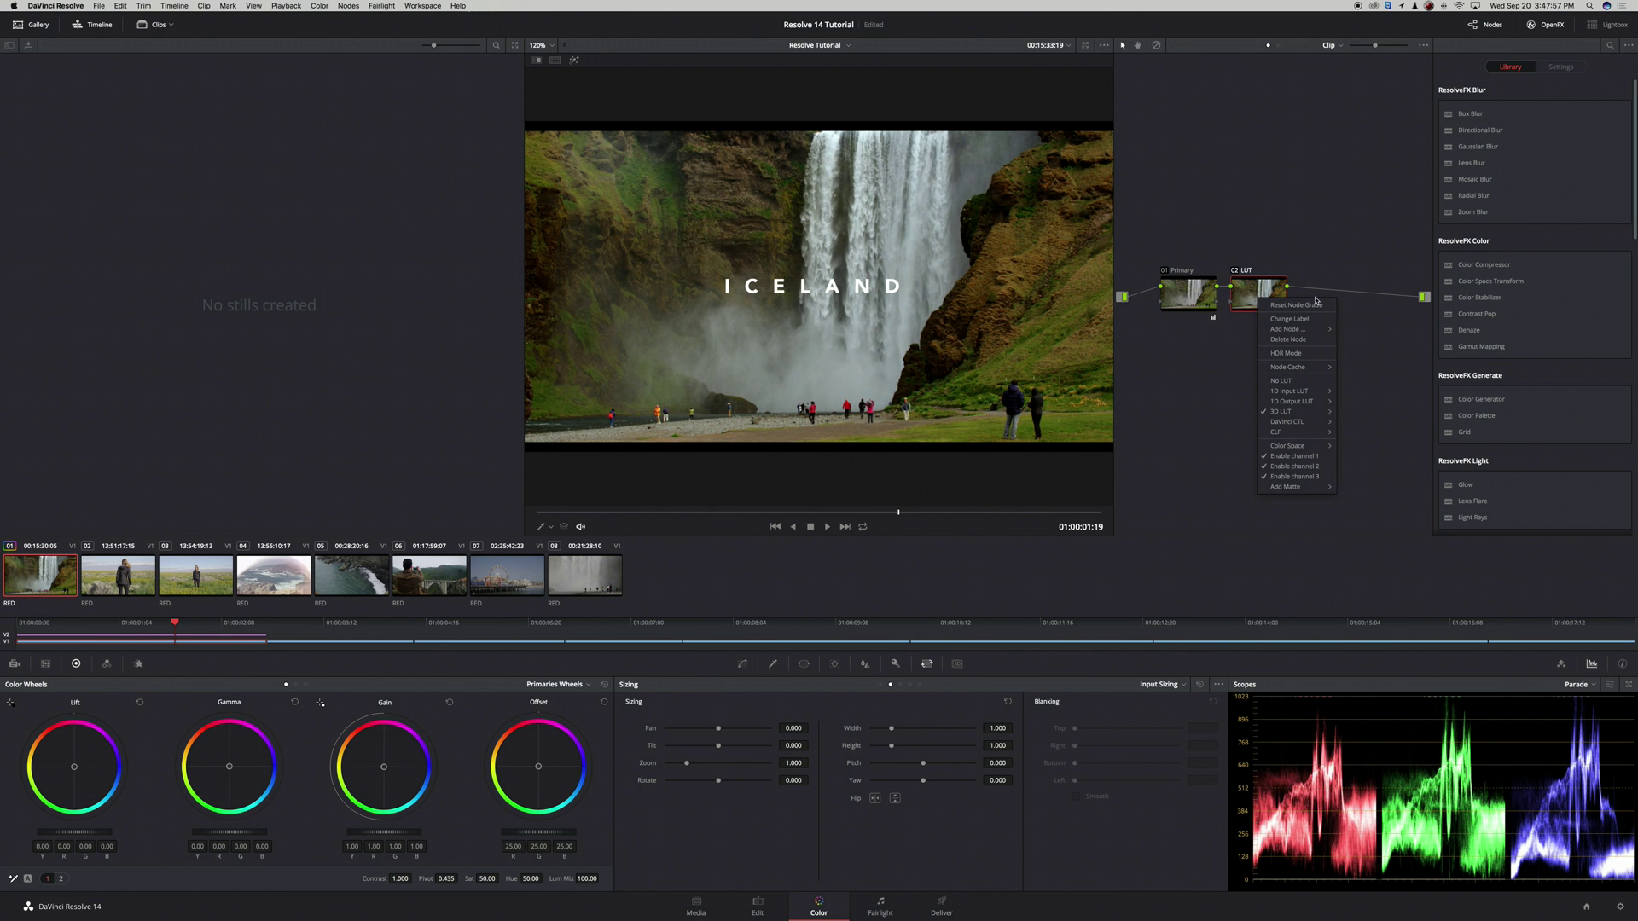
mouse_move(1314, 329)
left_click(1363, 334)
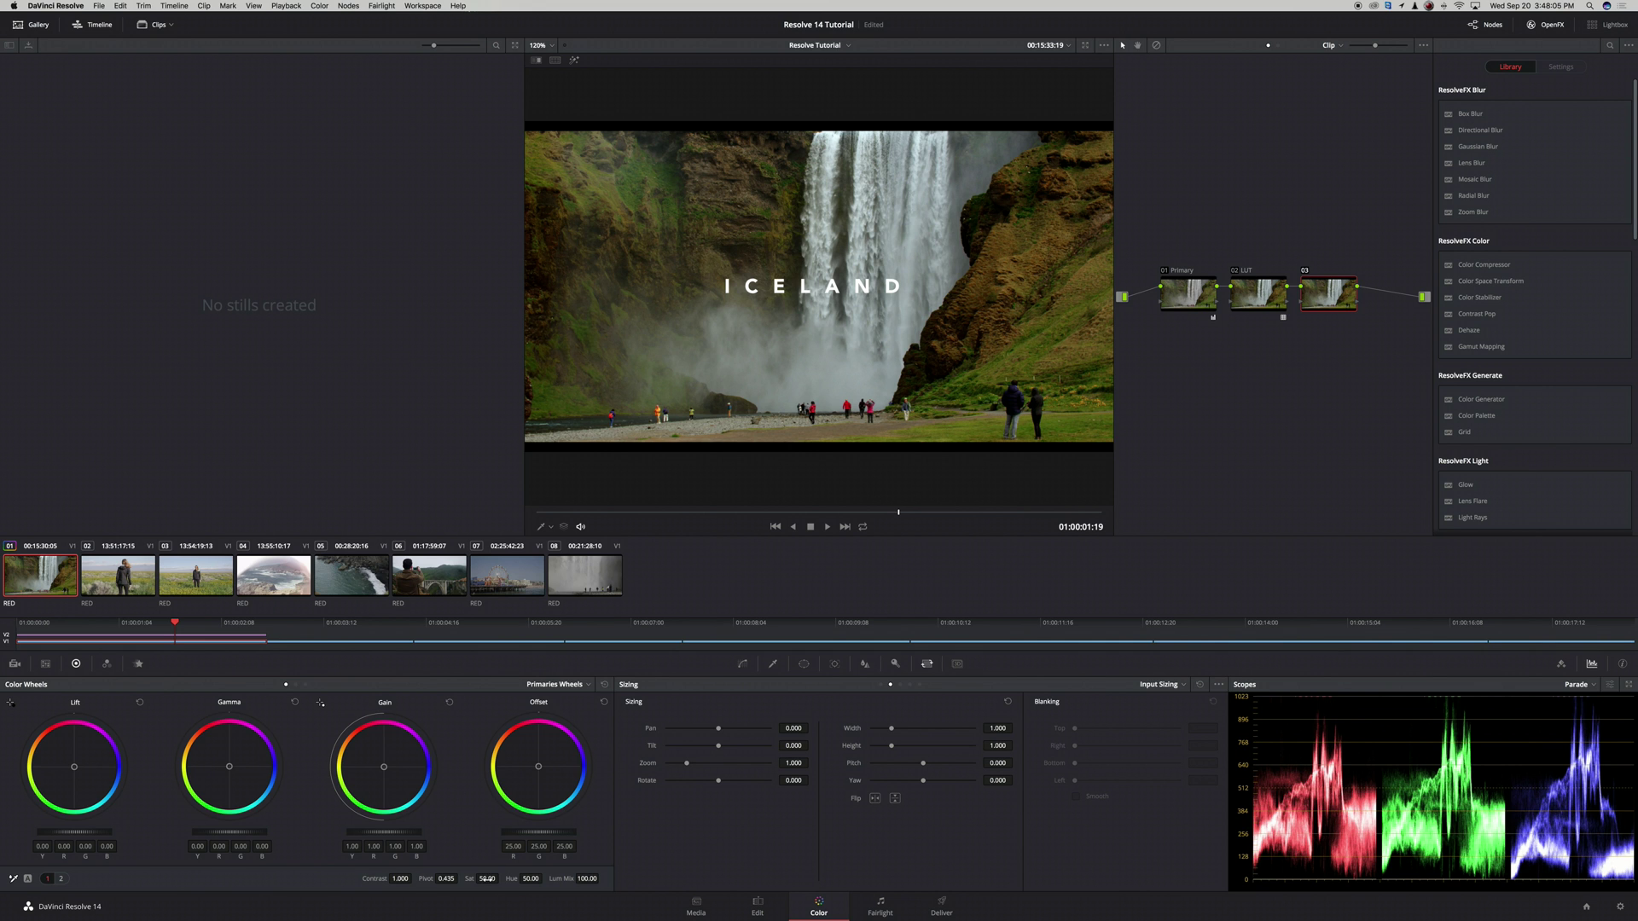
mouse_move(486, 879)
left_mouse_down()
mouse_move(445, 881)
mouse_move(460, 881)
left_mouse_up()
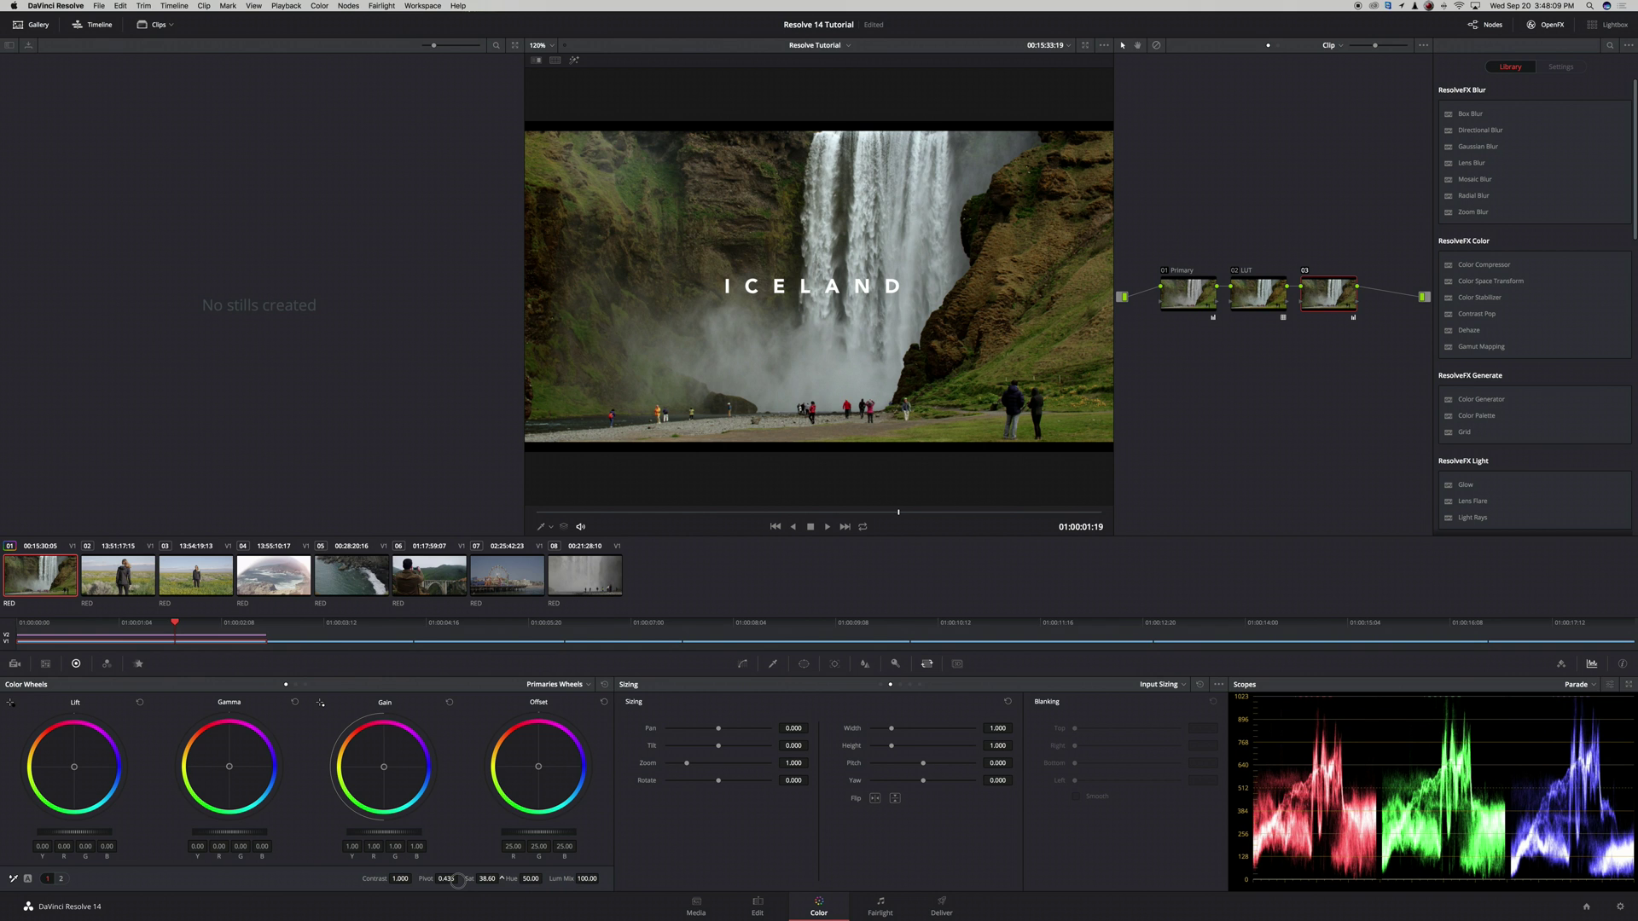
Compare the waterfall image with and without the third node, and with and without the entire grade.
key("super+d")
key("super+d")
key("super+d")
key("super+d")
key("alt+d")
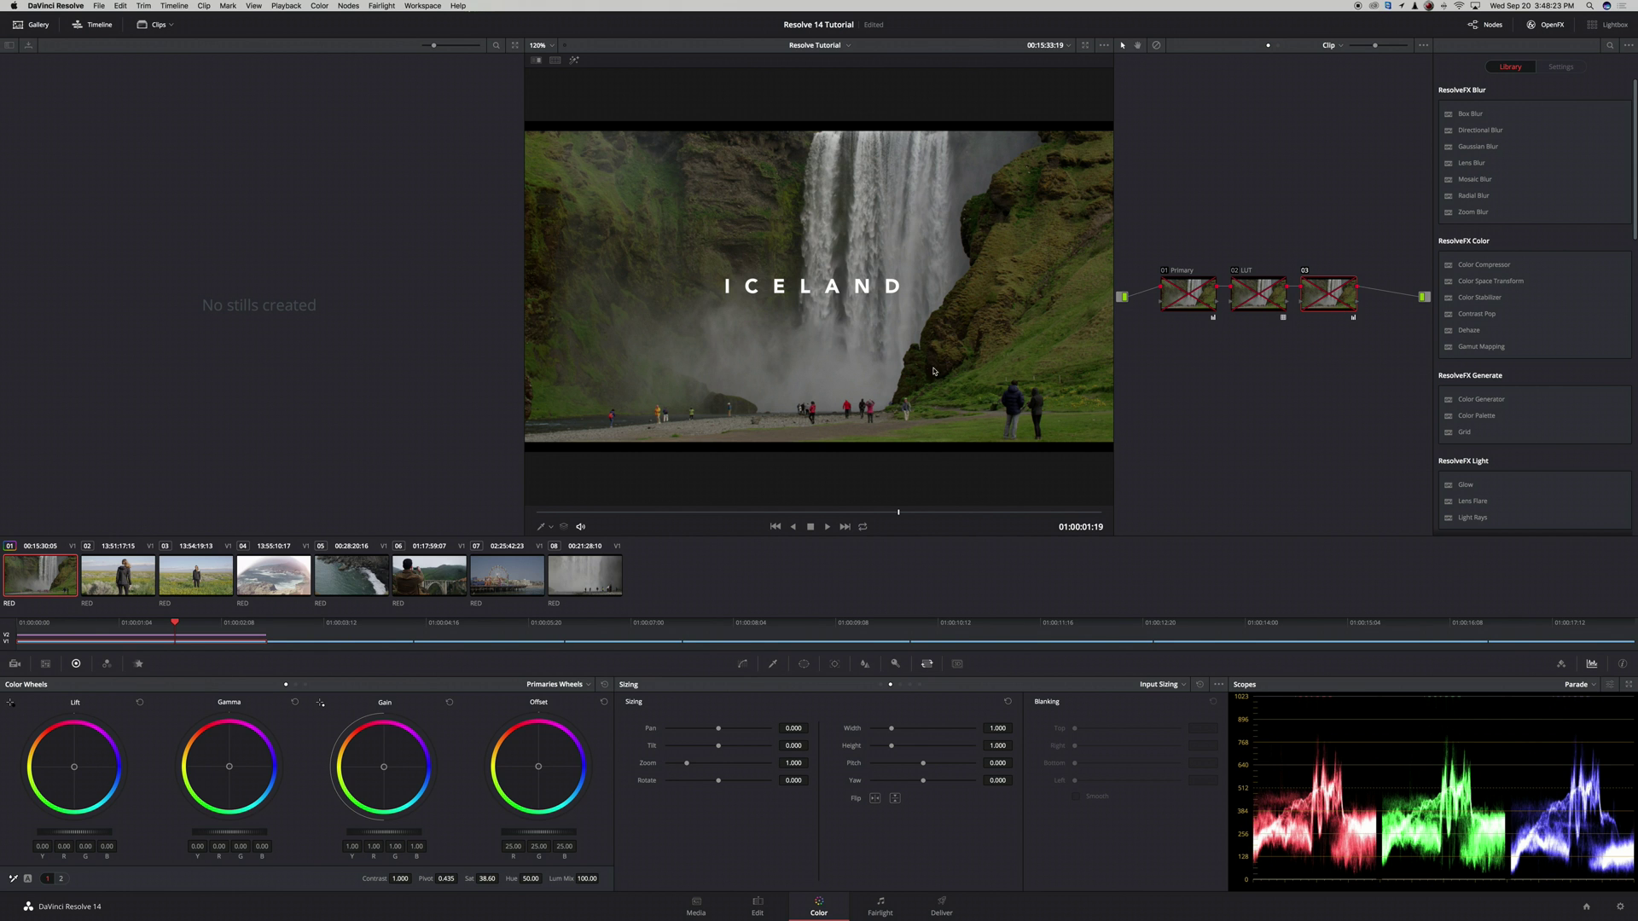
key("alt+d")
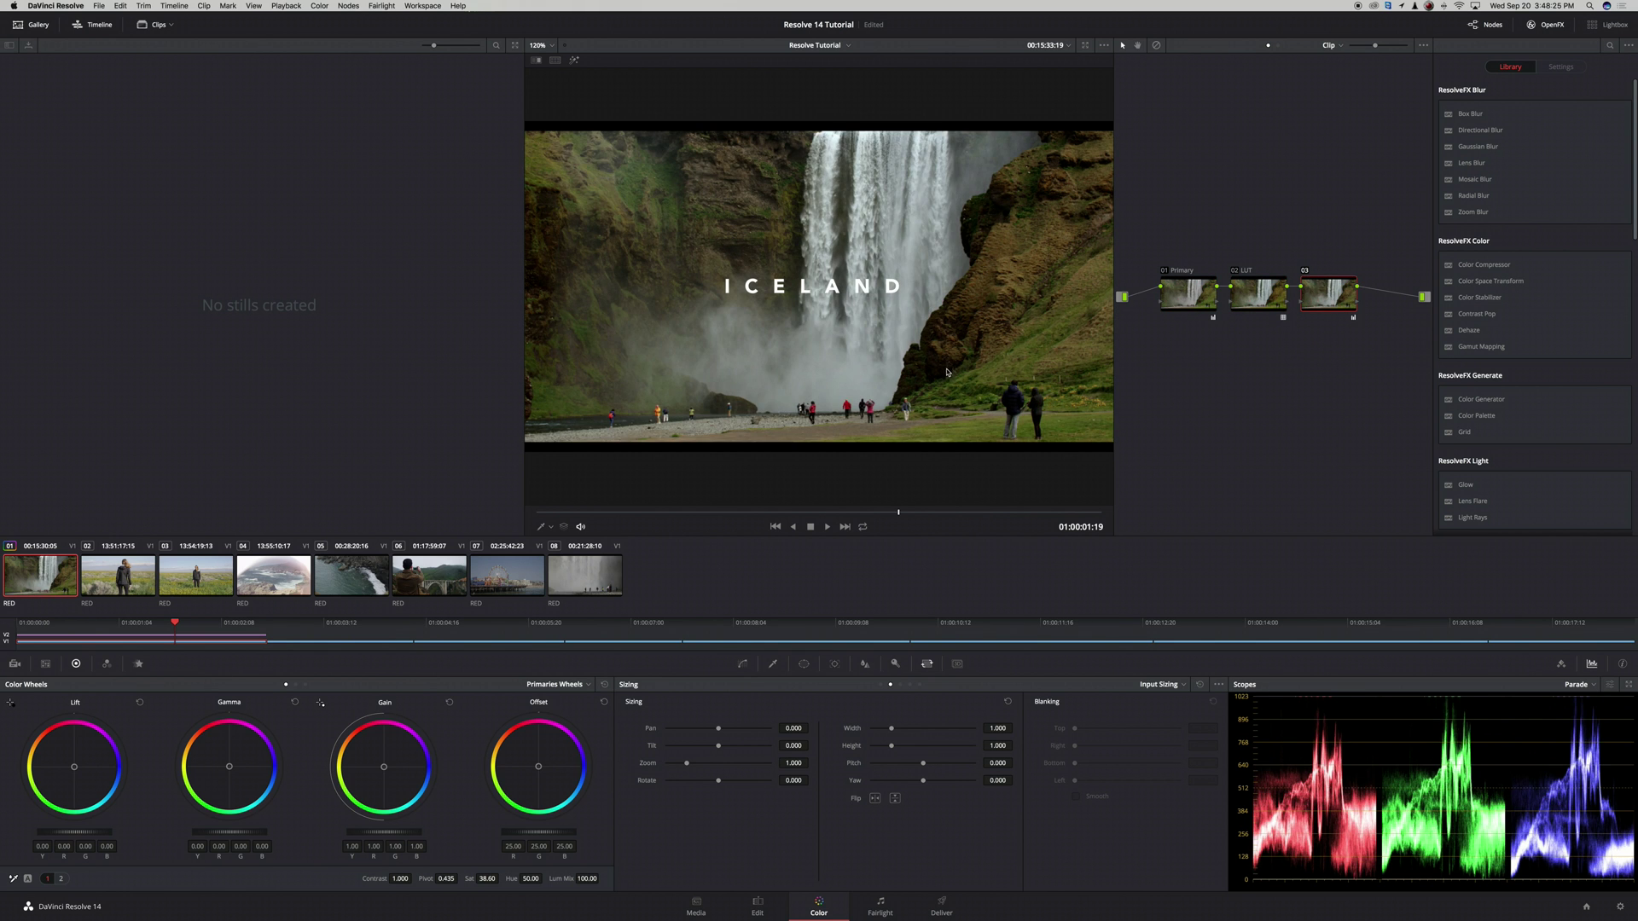
key("alt+d")
key("alt+d")
Grab a still of the graded first waterfall clip and enlarge the gallery thumbnails.
right_click(829, 363)
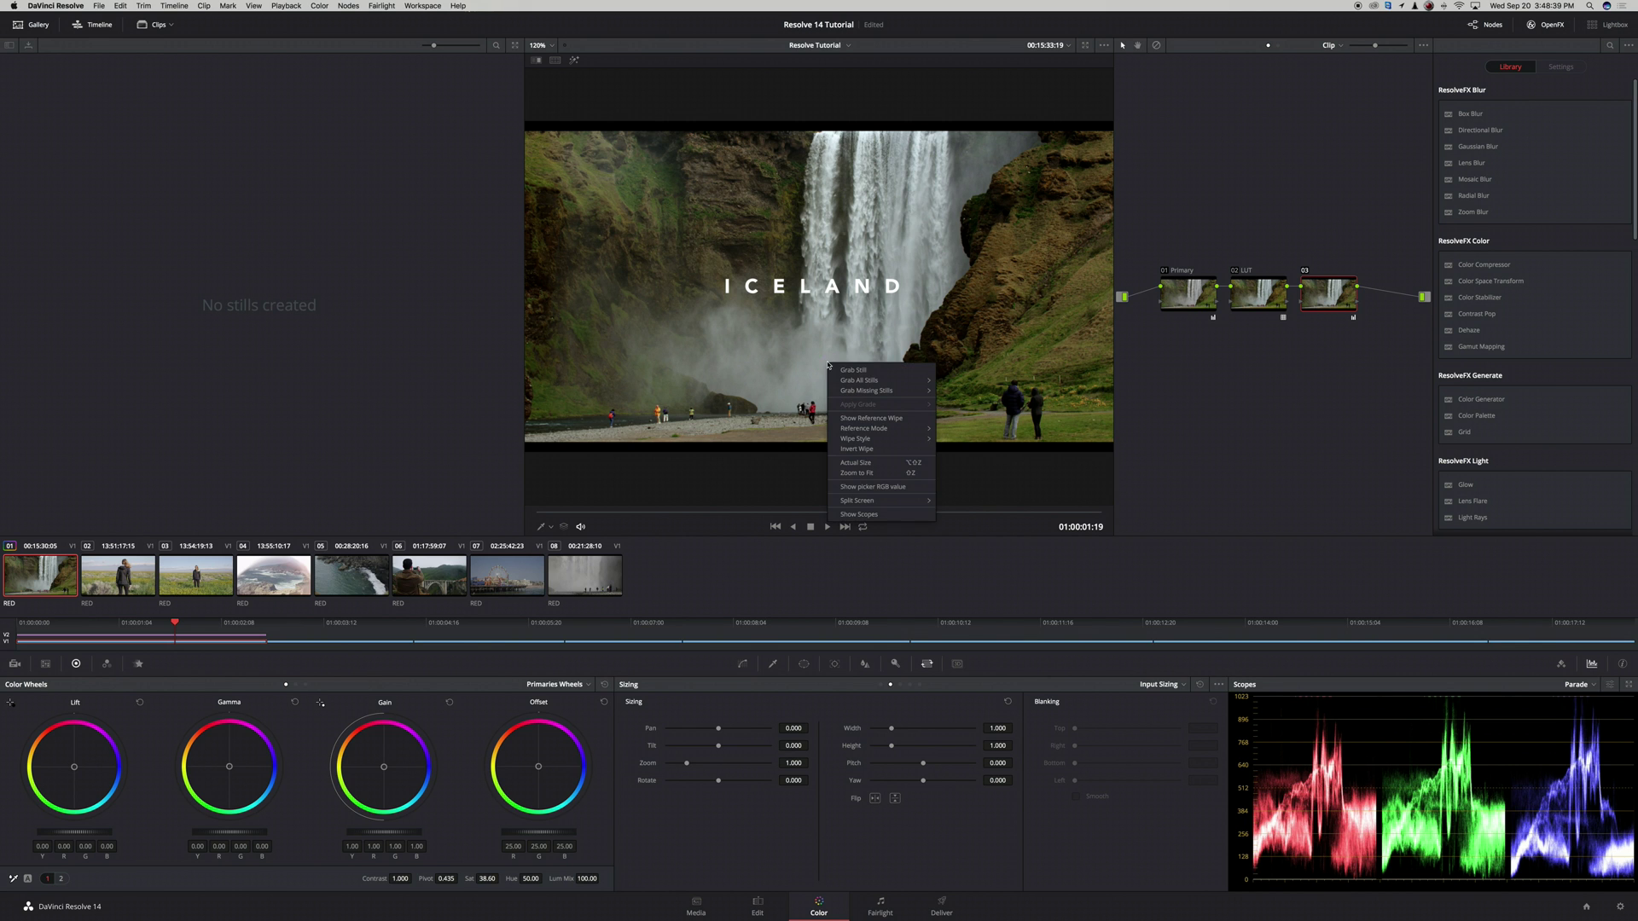
left_click(879, 372)
left_click_drag(434, 46, 478, 47)
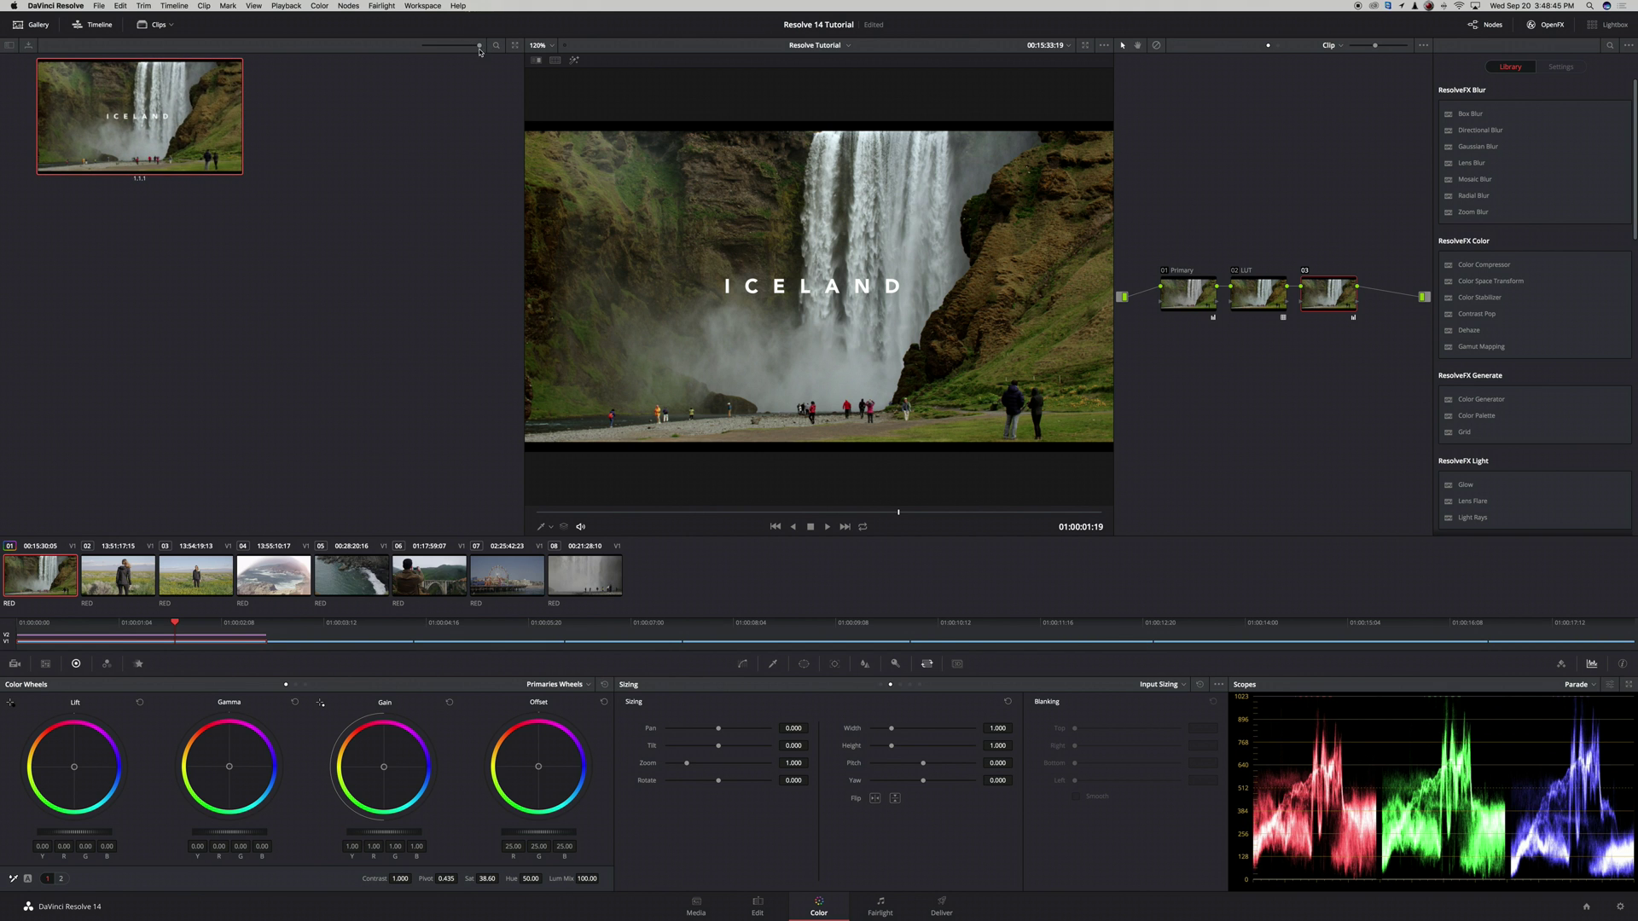
Apply the waterfall still's grade to the second clip, the woman seen from behind.
left_click(120, 583)
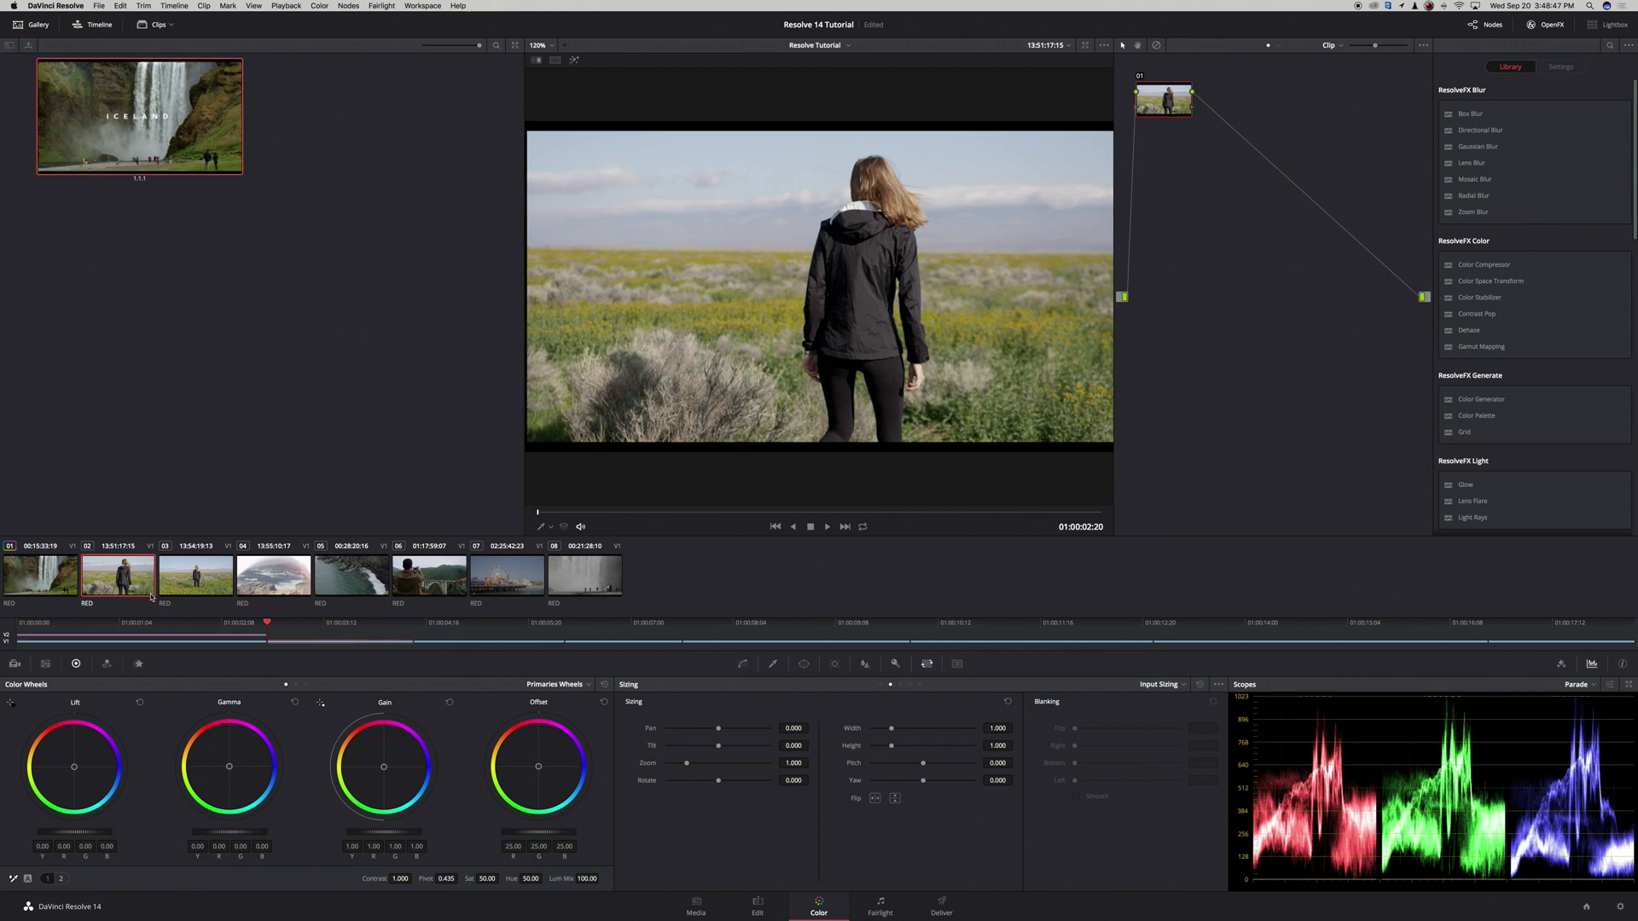
right_click(162, 122)
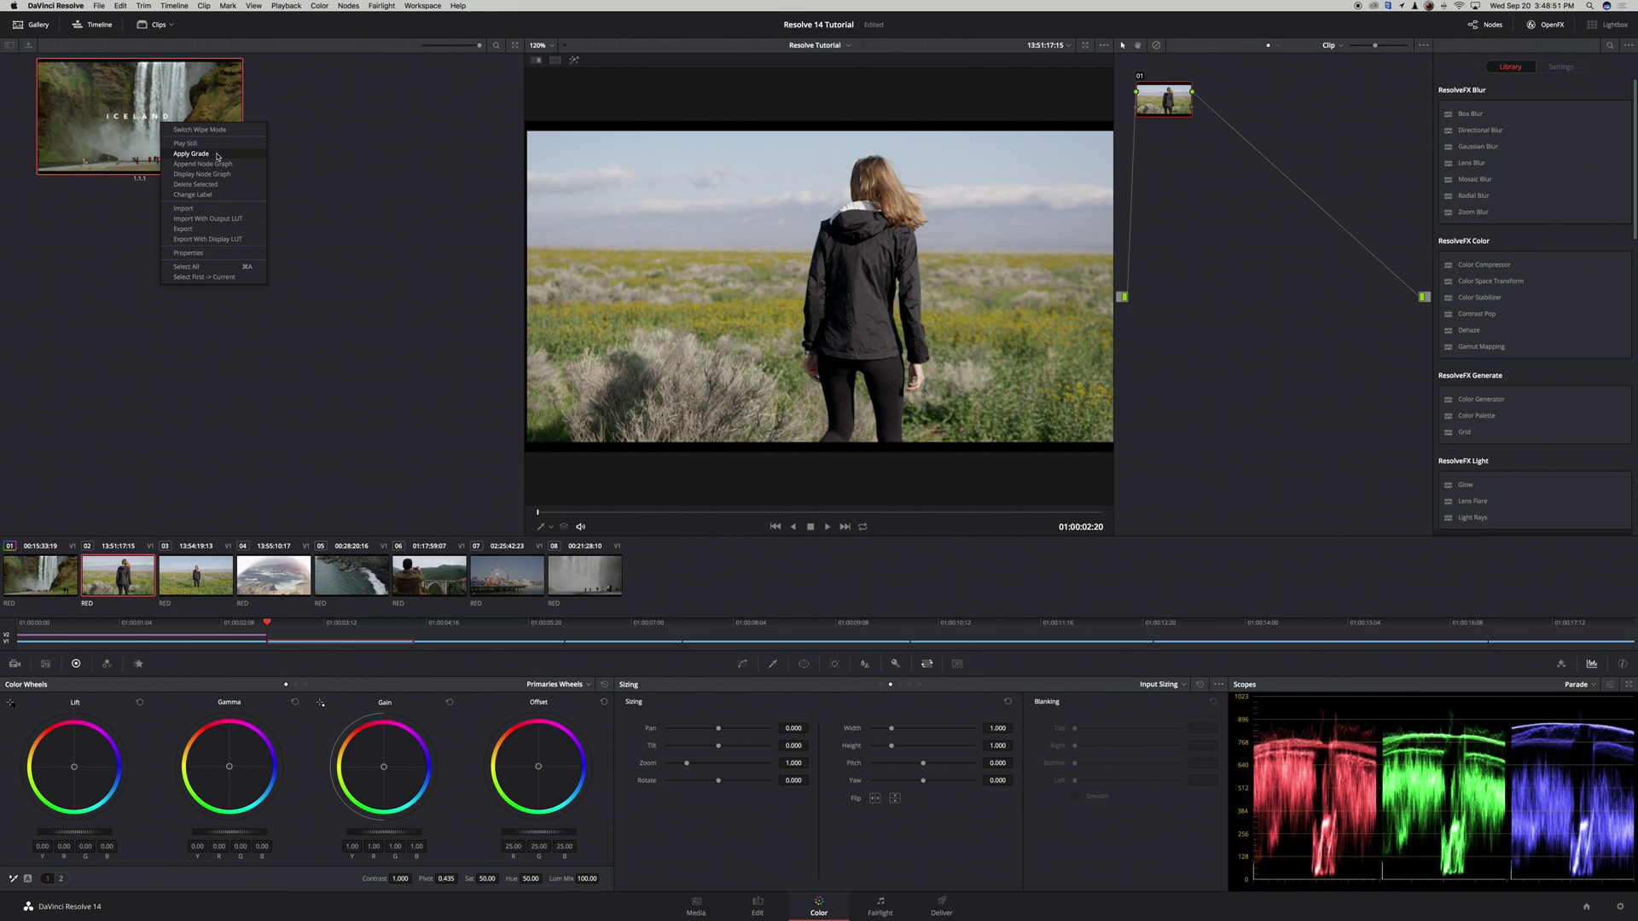
left_click(191, 154)
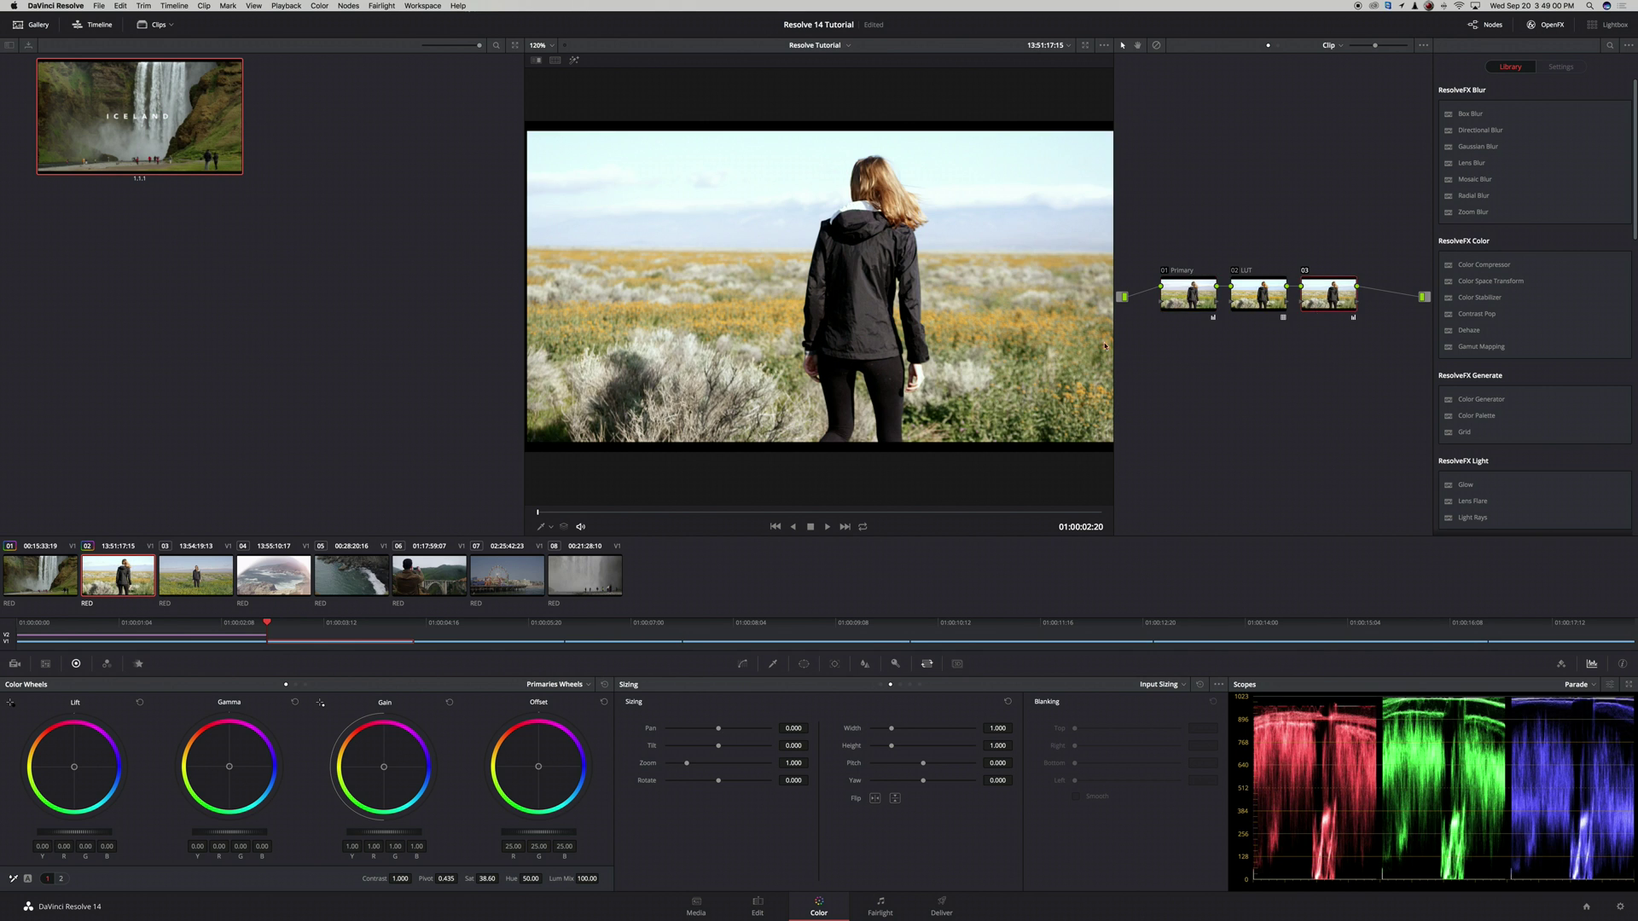
In the second clip's Primary node, set the gain to 1.10, the gamma to -0.01 and the lift to -0.01.
left_click(1198, 295)
left_click_drag(401, 836, 330, 837)
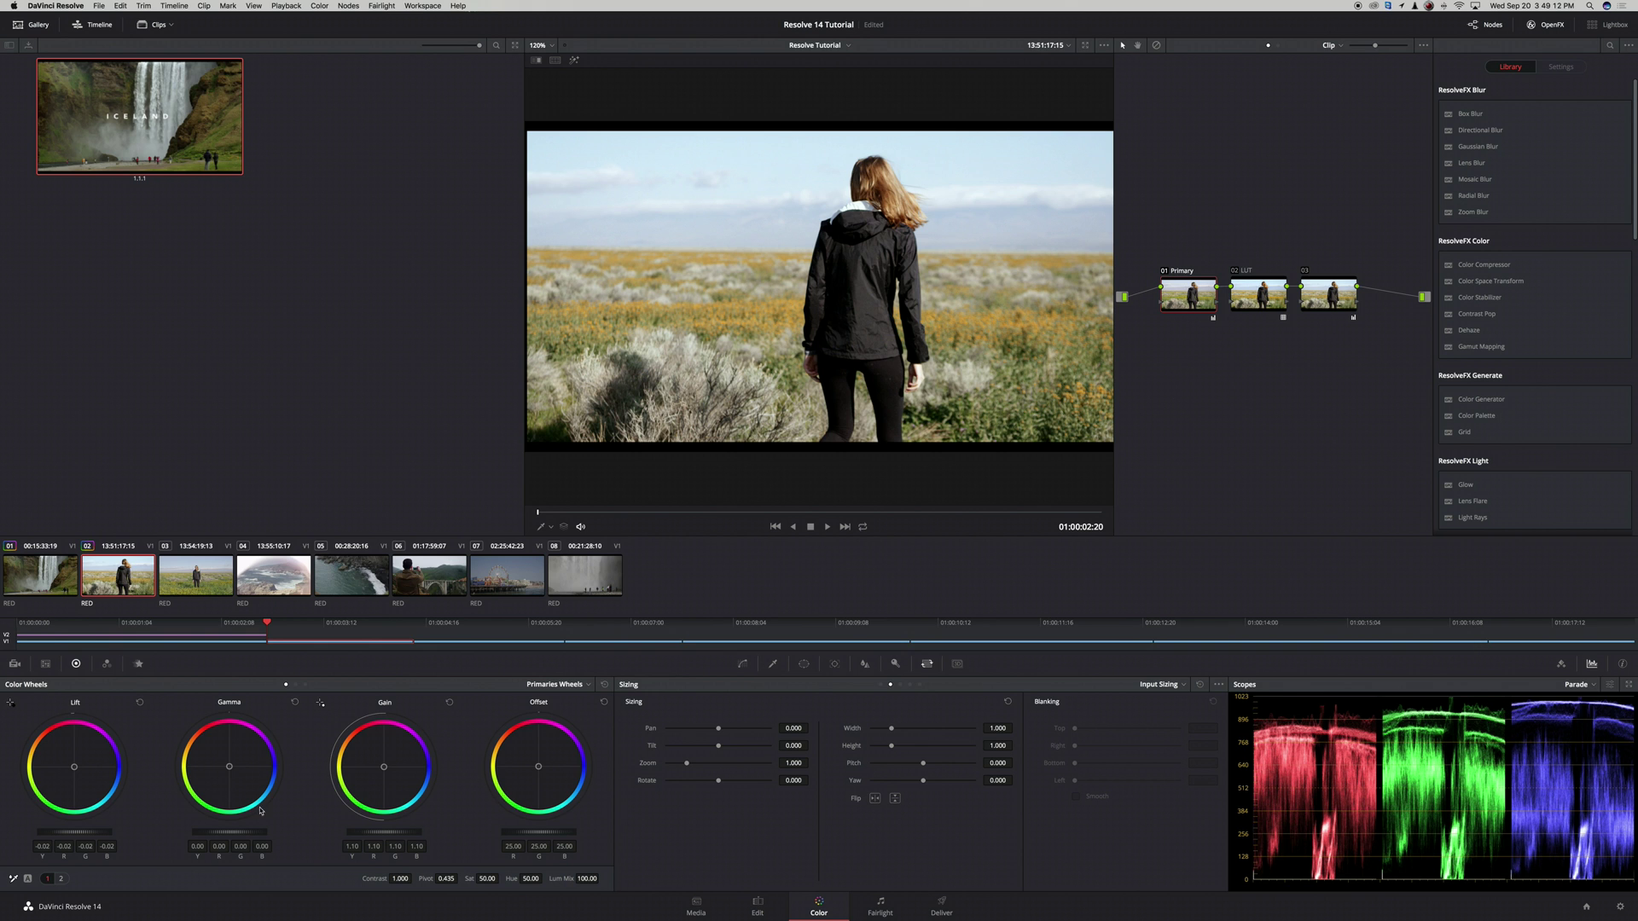
left_click_drag(244, 834, 213, 837)
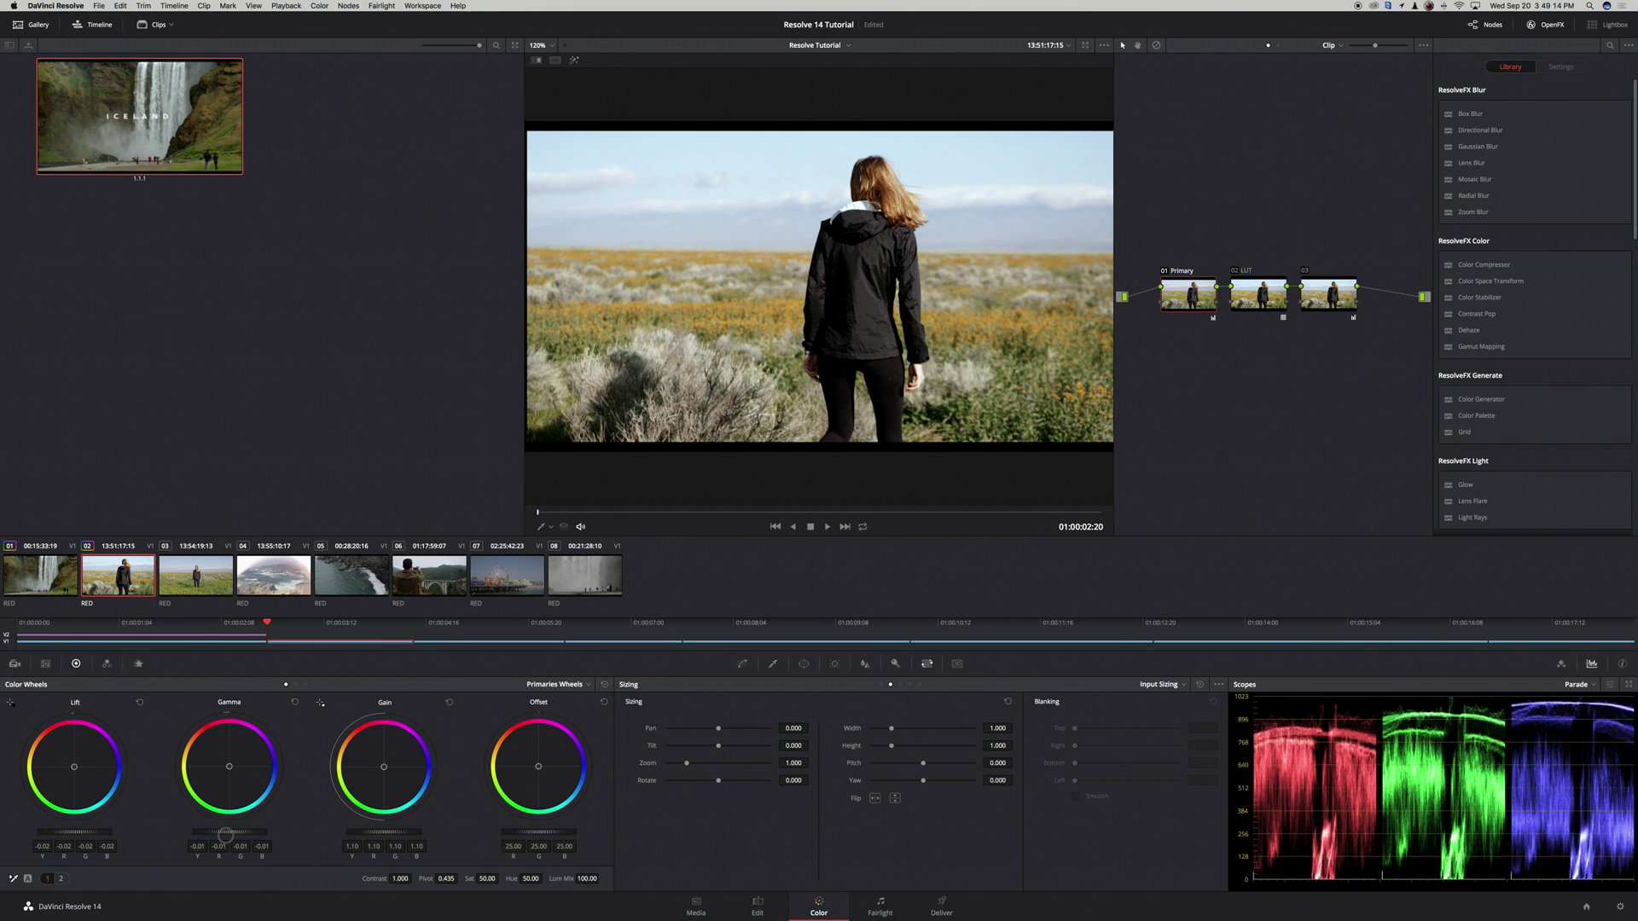
left_click_drag(81, 829, 96, 828)
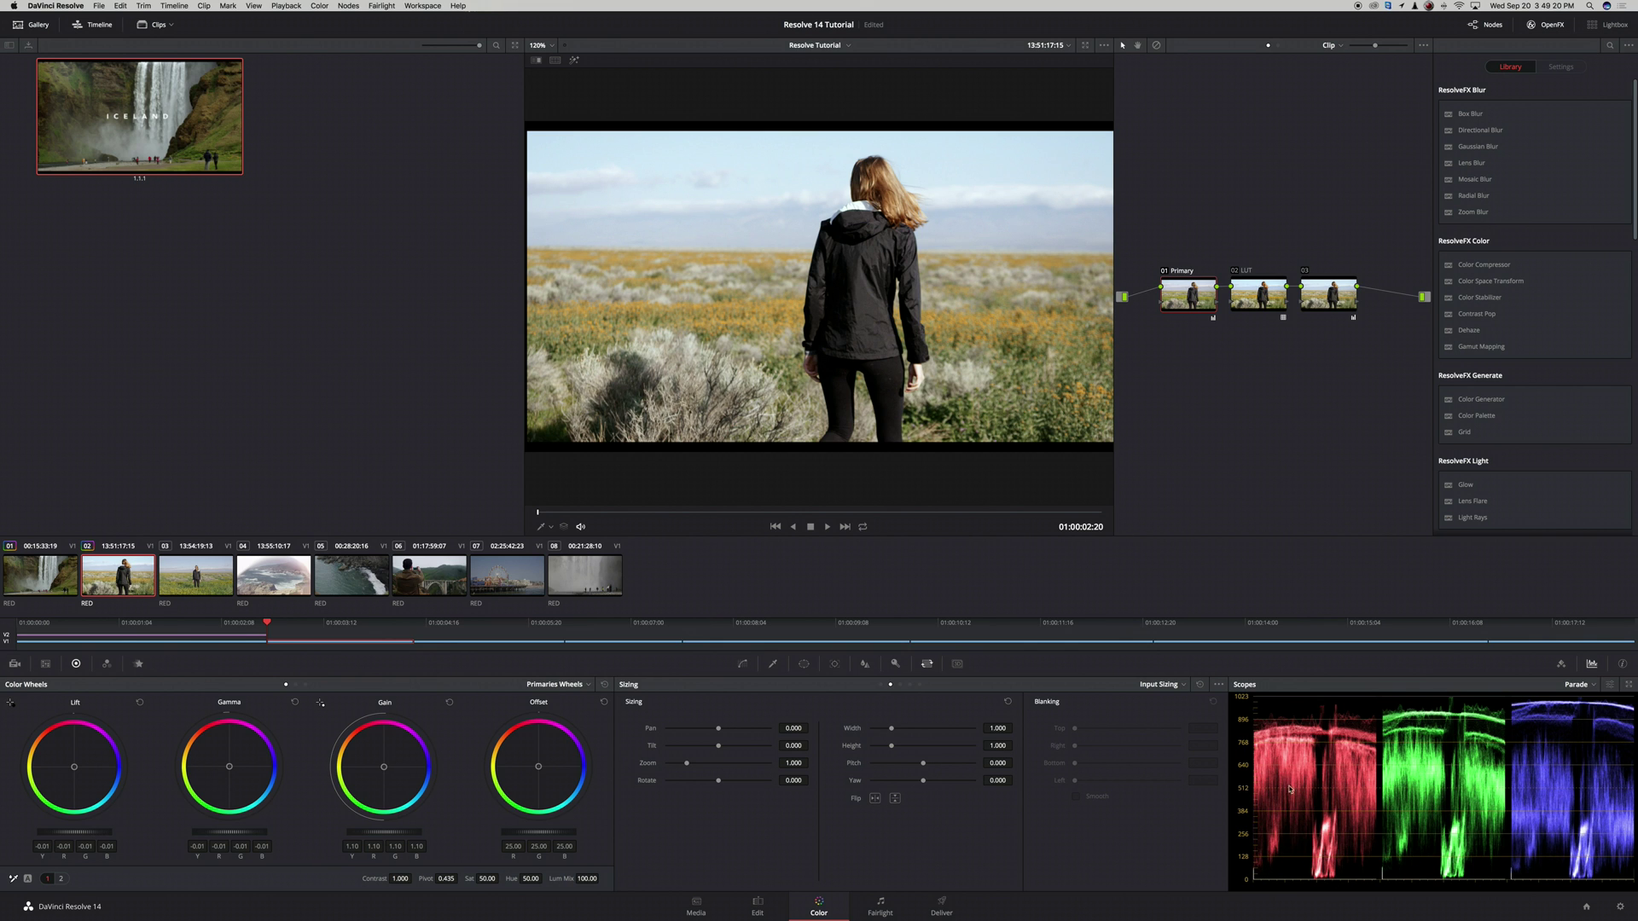
Compare the second clip with and without its entire grade, and with and without the LUT node.
key("alt+d")
key("alt+d")
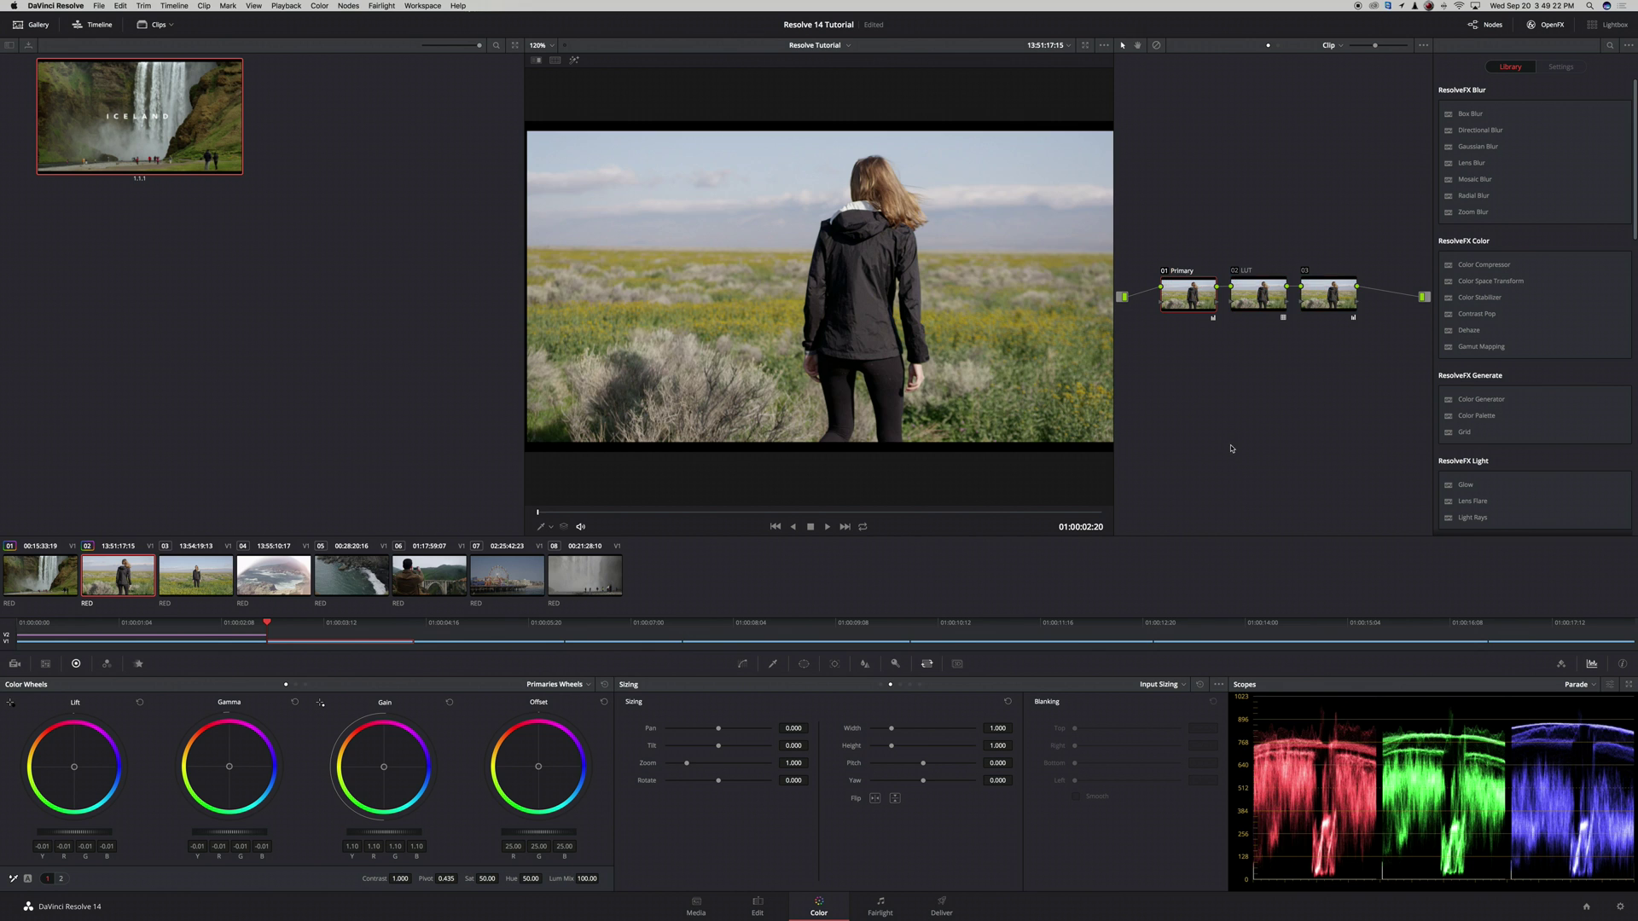
key("alt+d")
key("alt+d")
left_click(1252, 302)
key("alt+d")
key("alt+d")
key("super+d")
key("super+d")
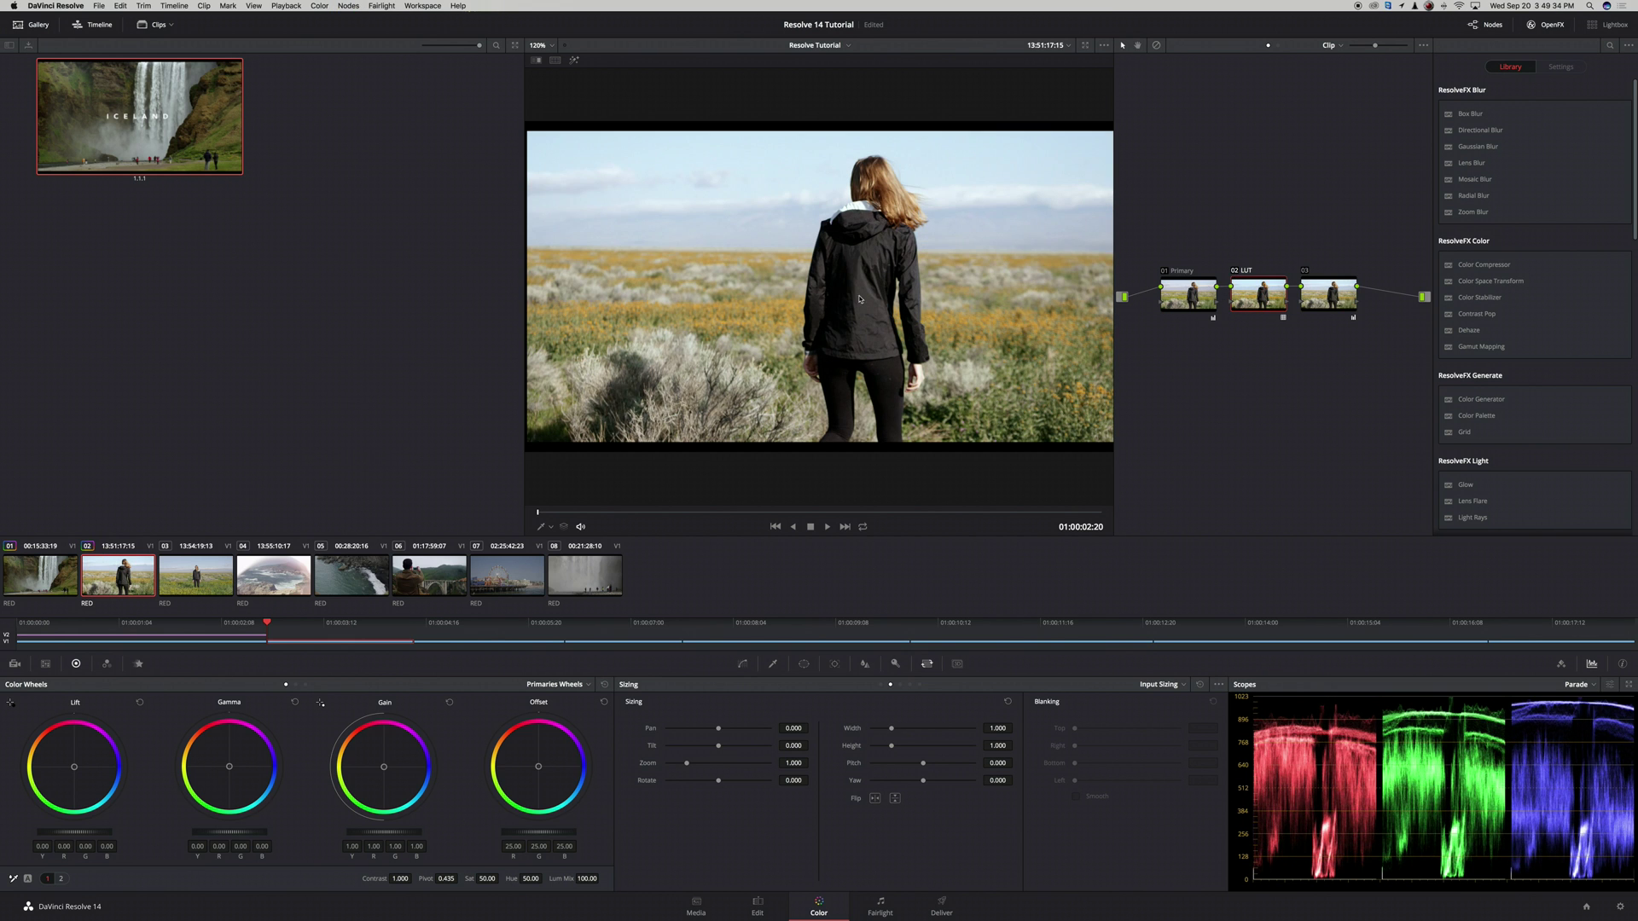
Grab a still of the graded second clip and apply its grade to the third clip.
right_click(926, 306)
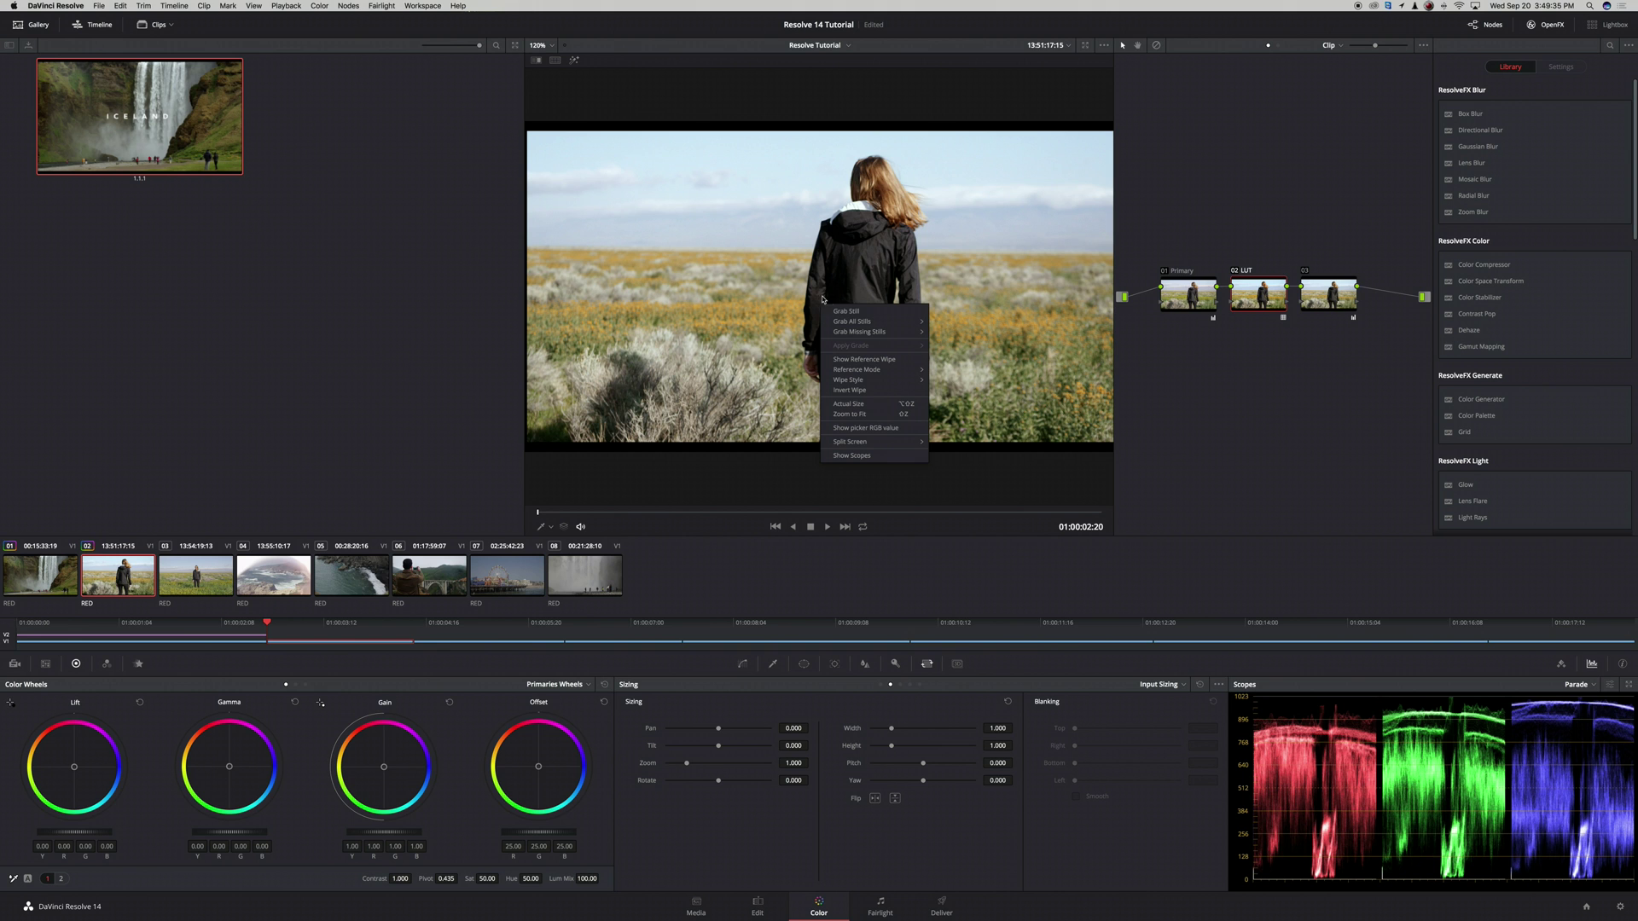
left_click(866, 312)
left_click(190, 579)
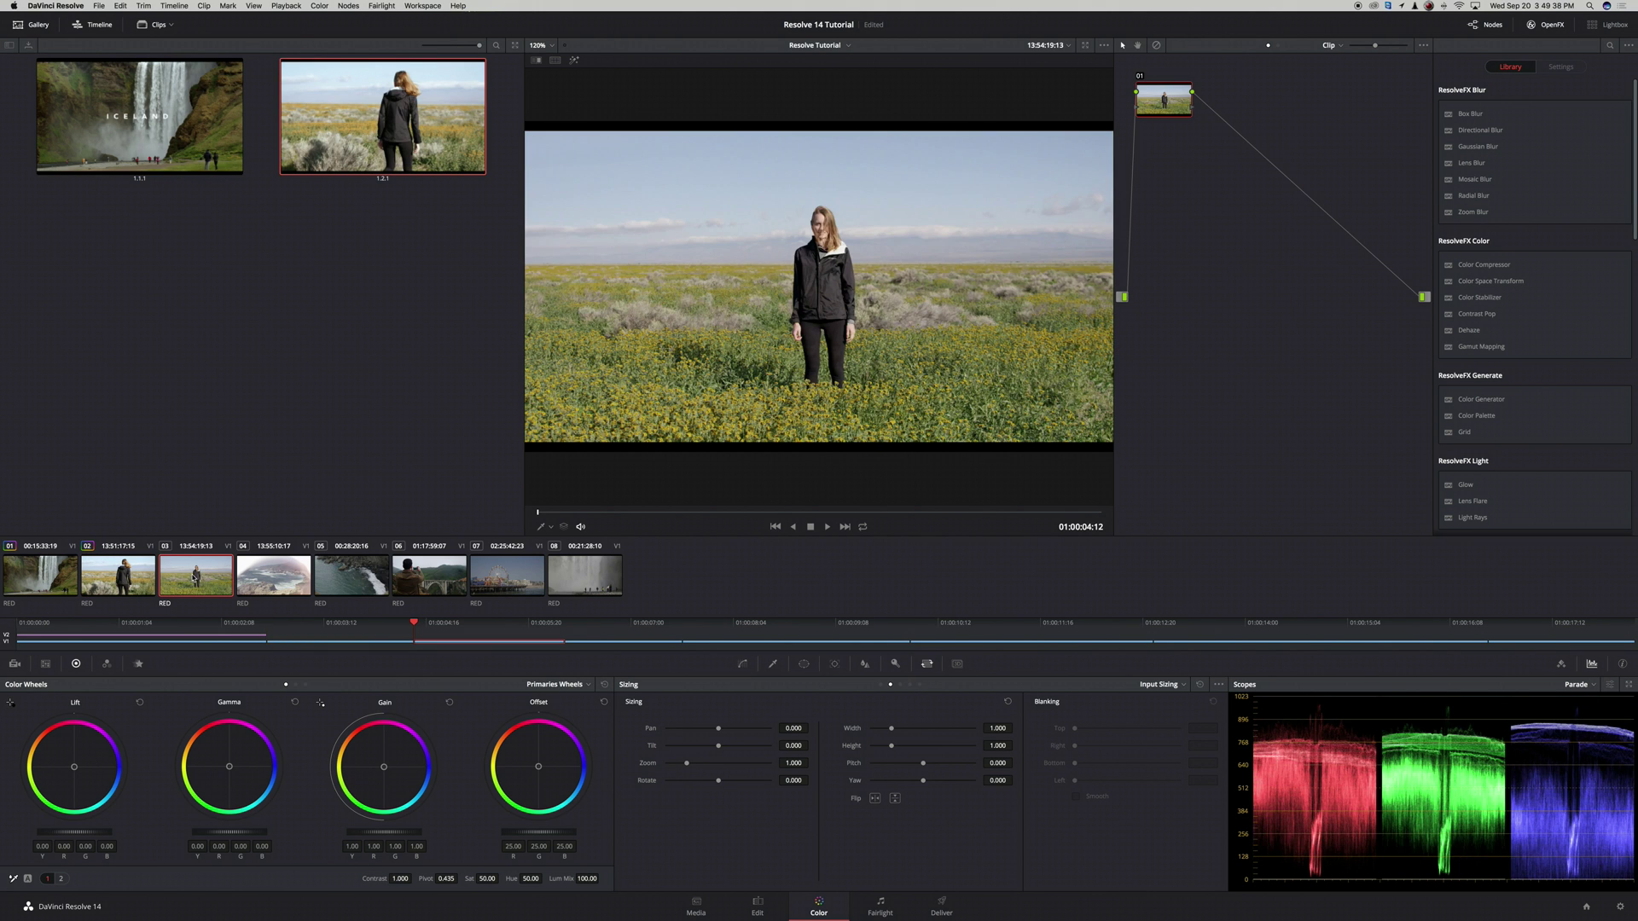
right_click(362, 140)
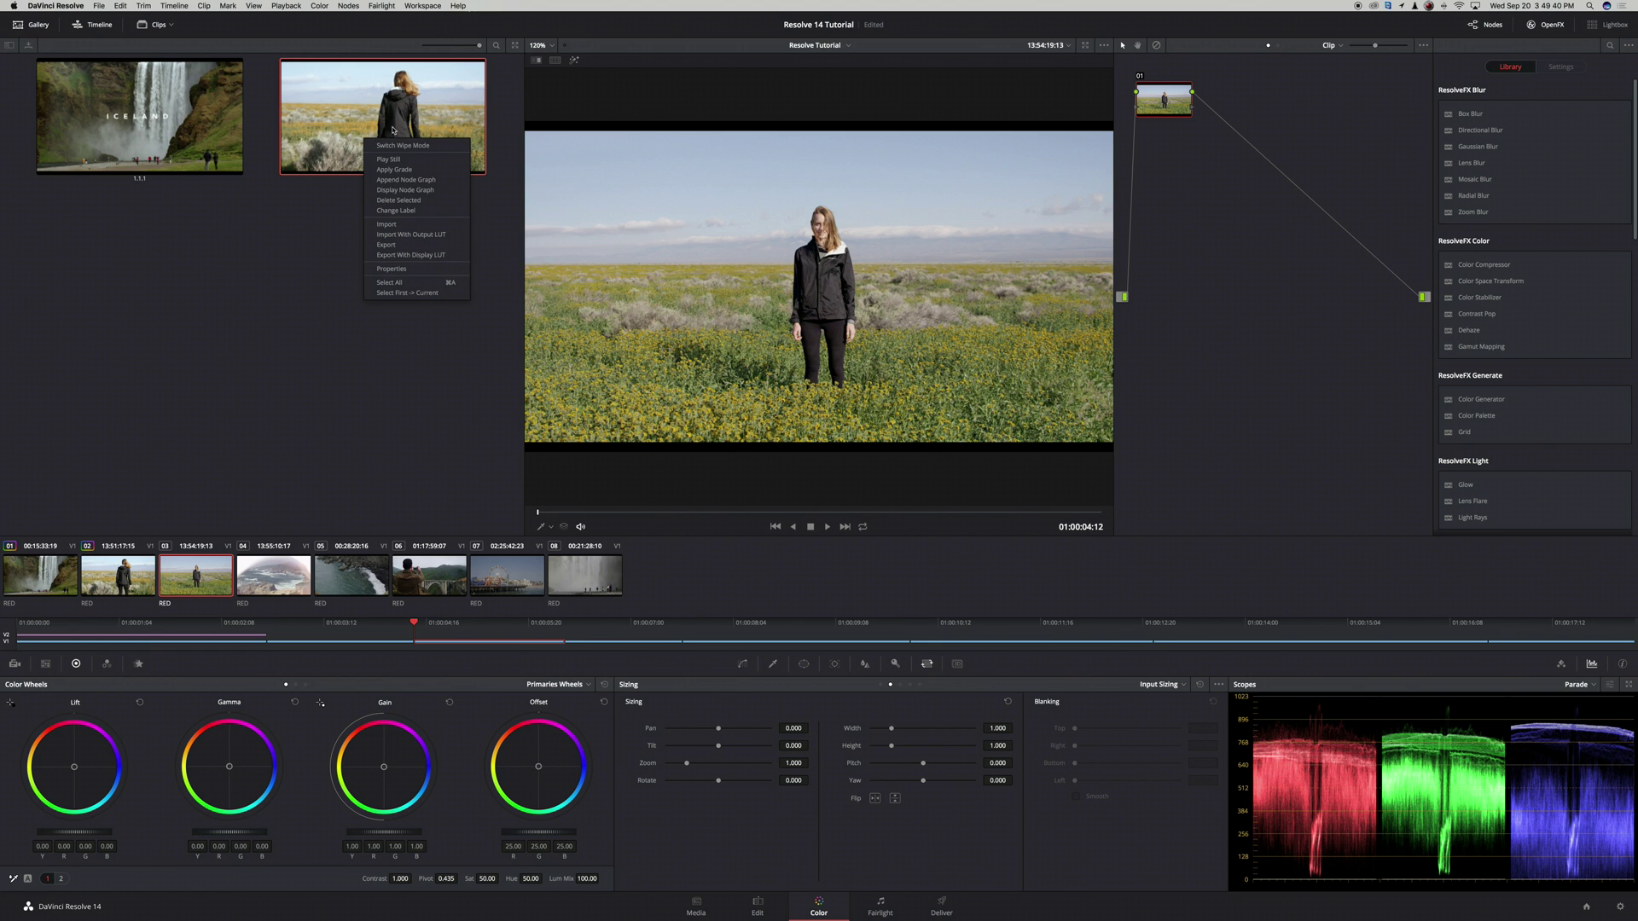
left_click(394, 170)
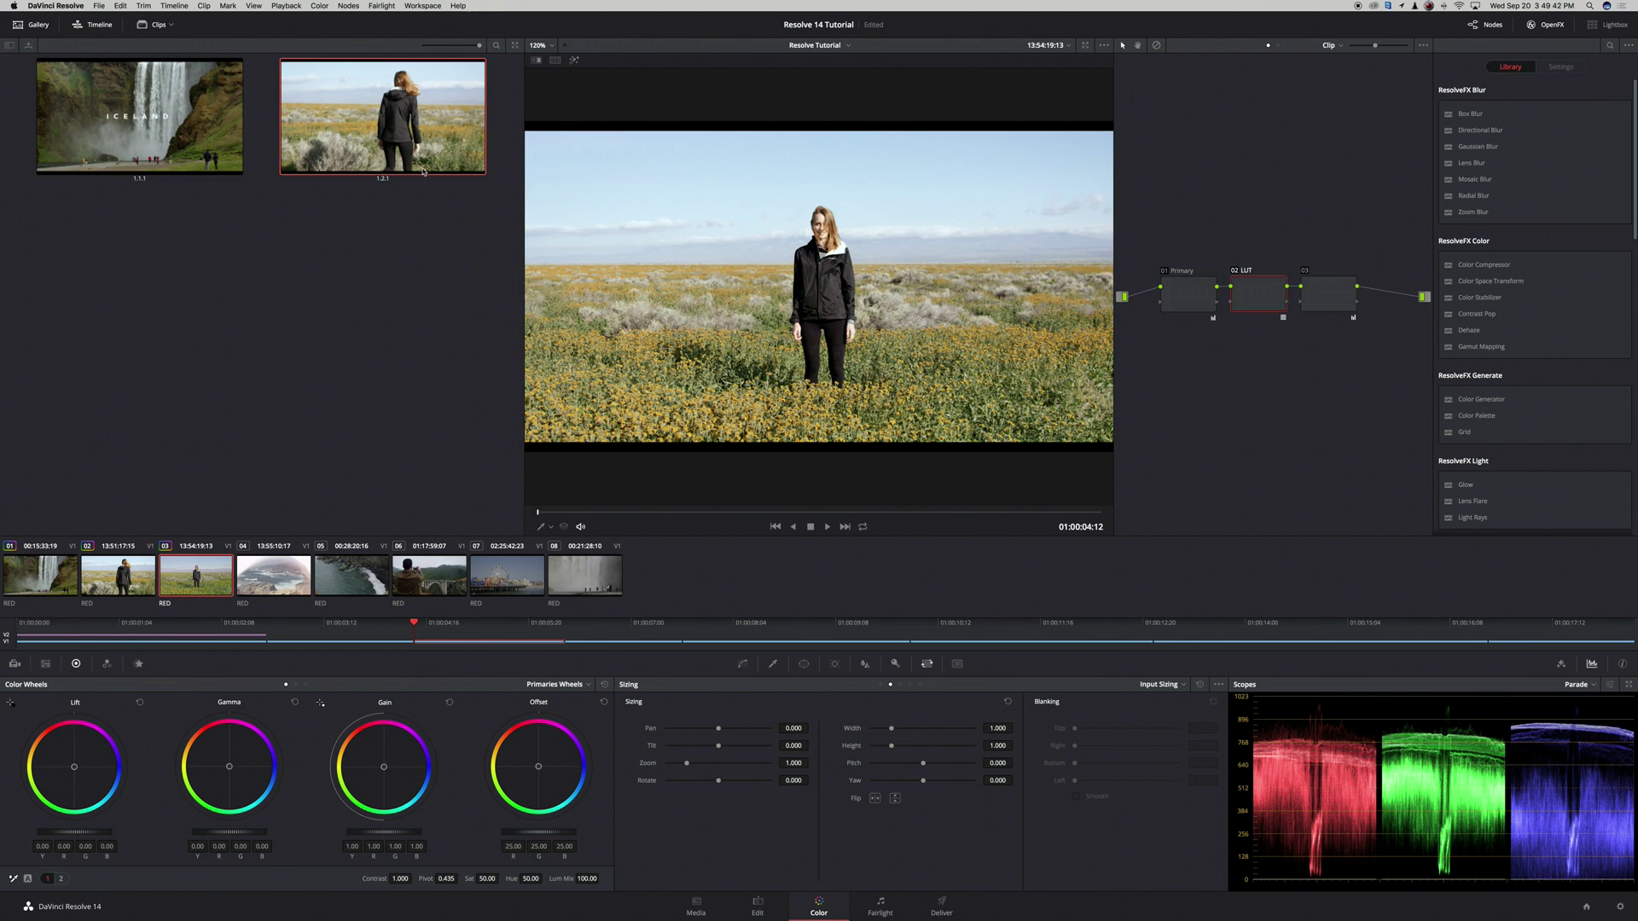
Apply the second still's grade to the fourth, fifth and sixth clips.
left_click(268, 589)
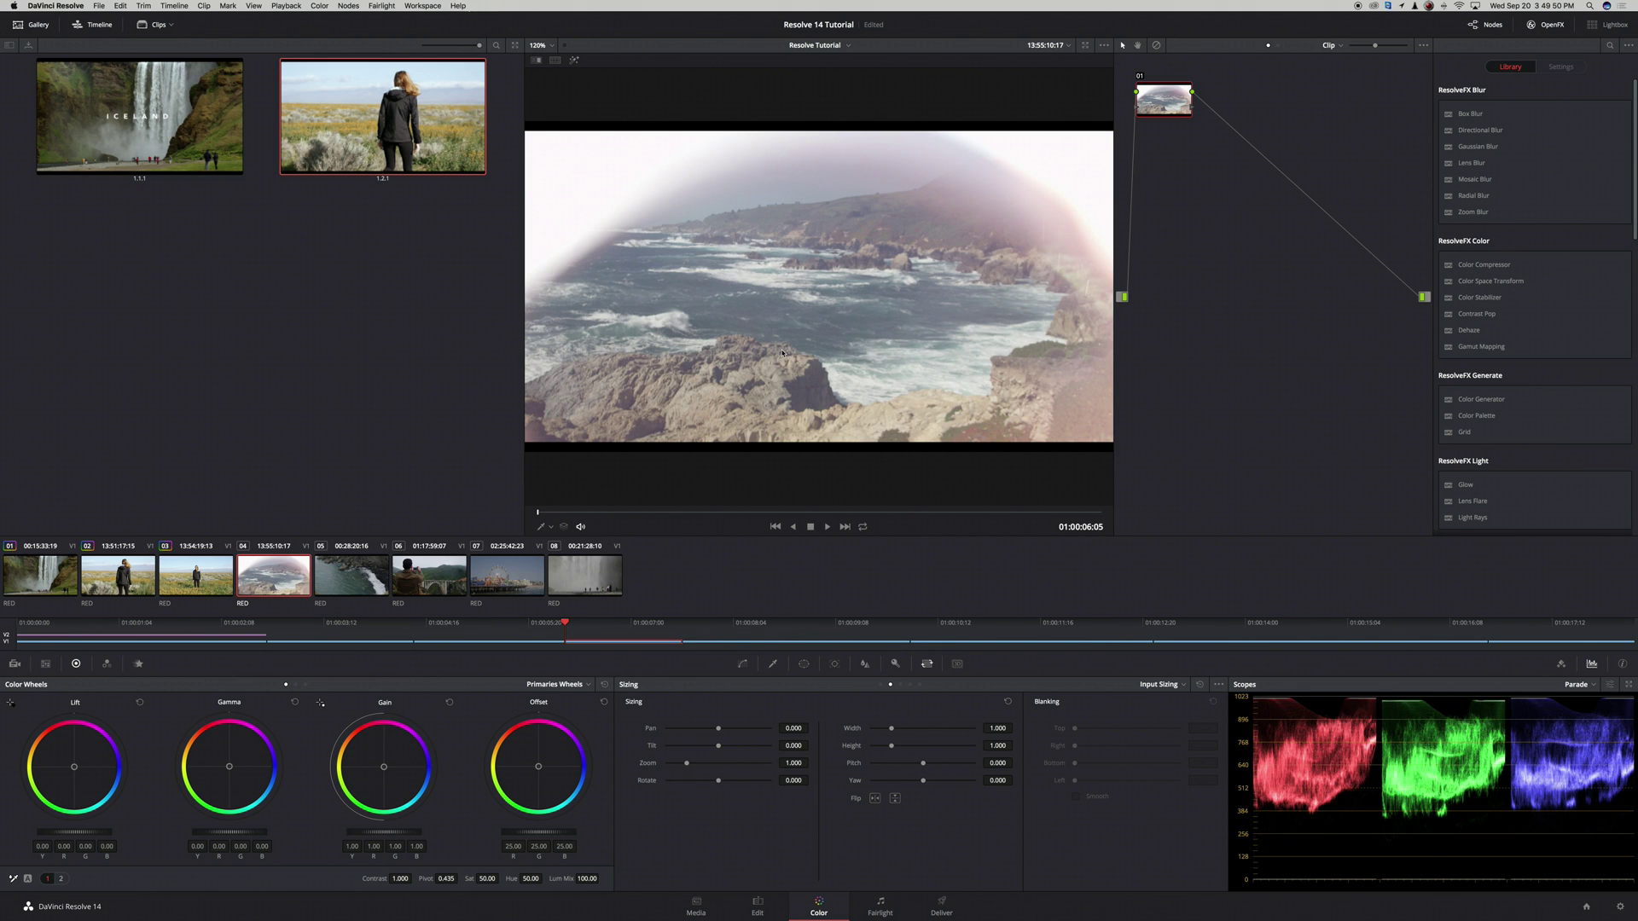
key("equal")
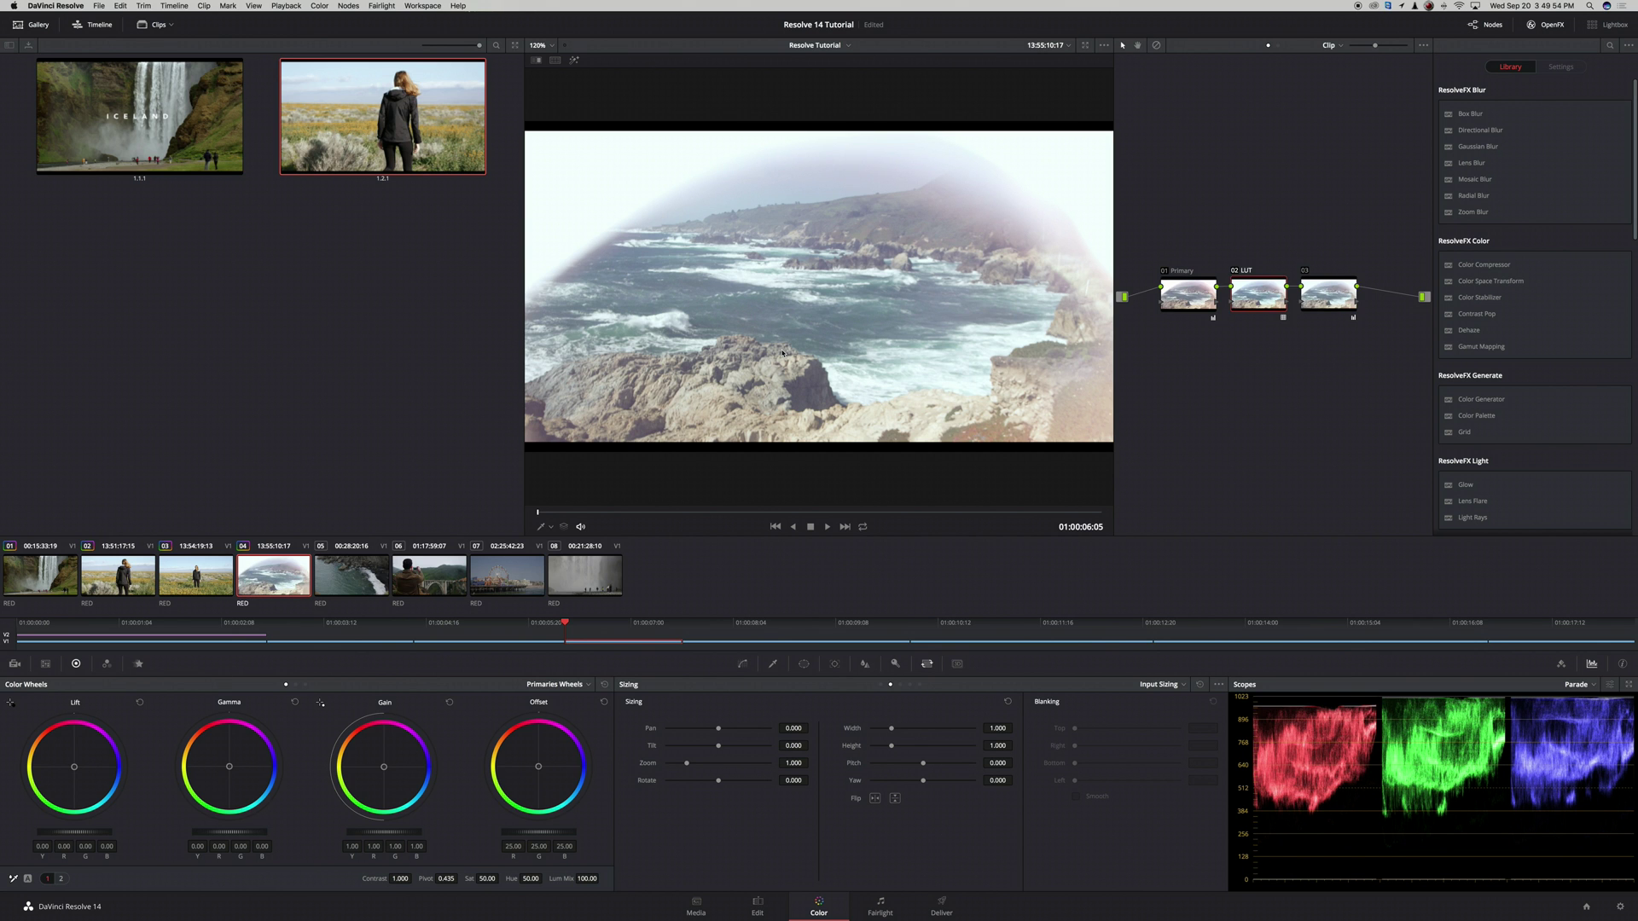
key("Down")
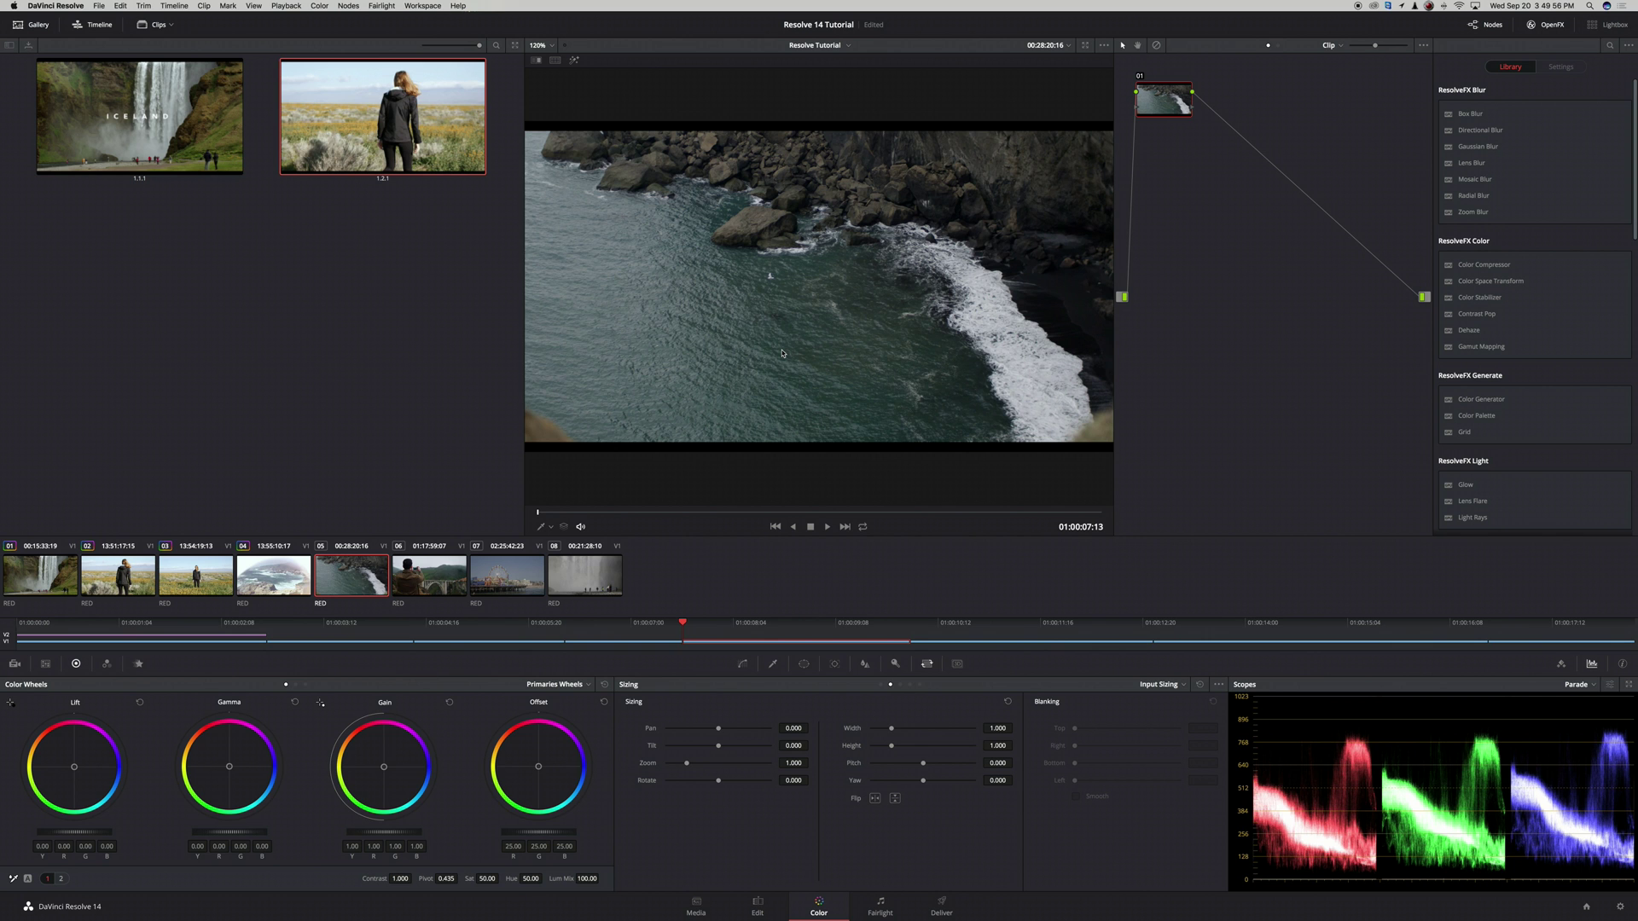
key("equal")
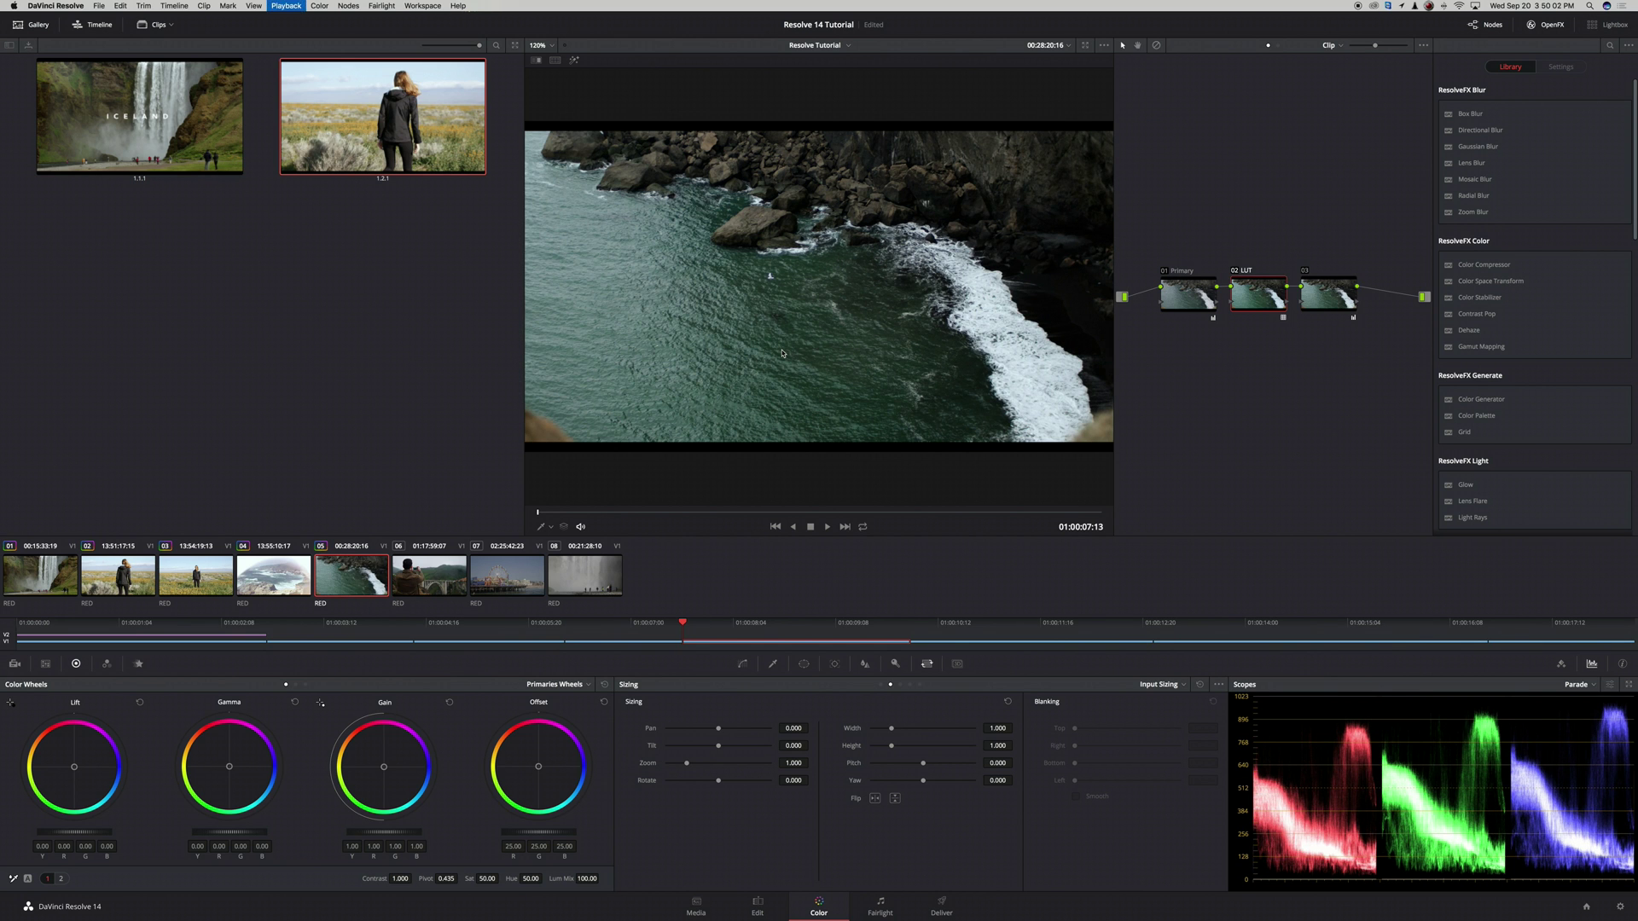
key("Down")
key("equal")
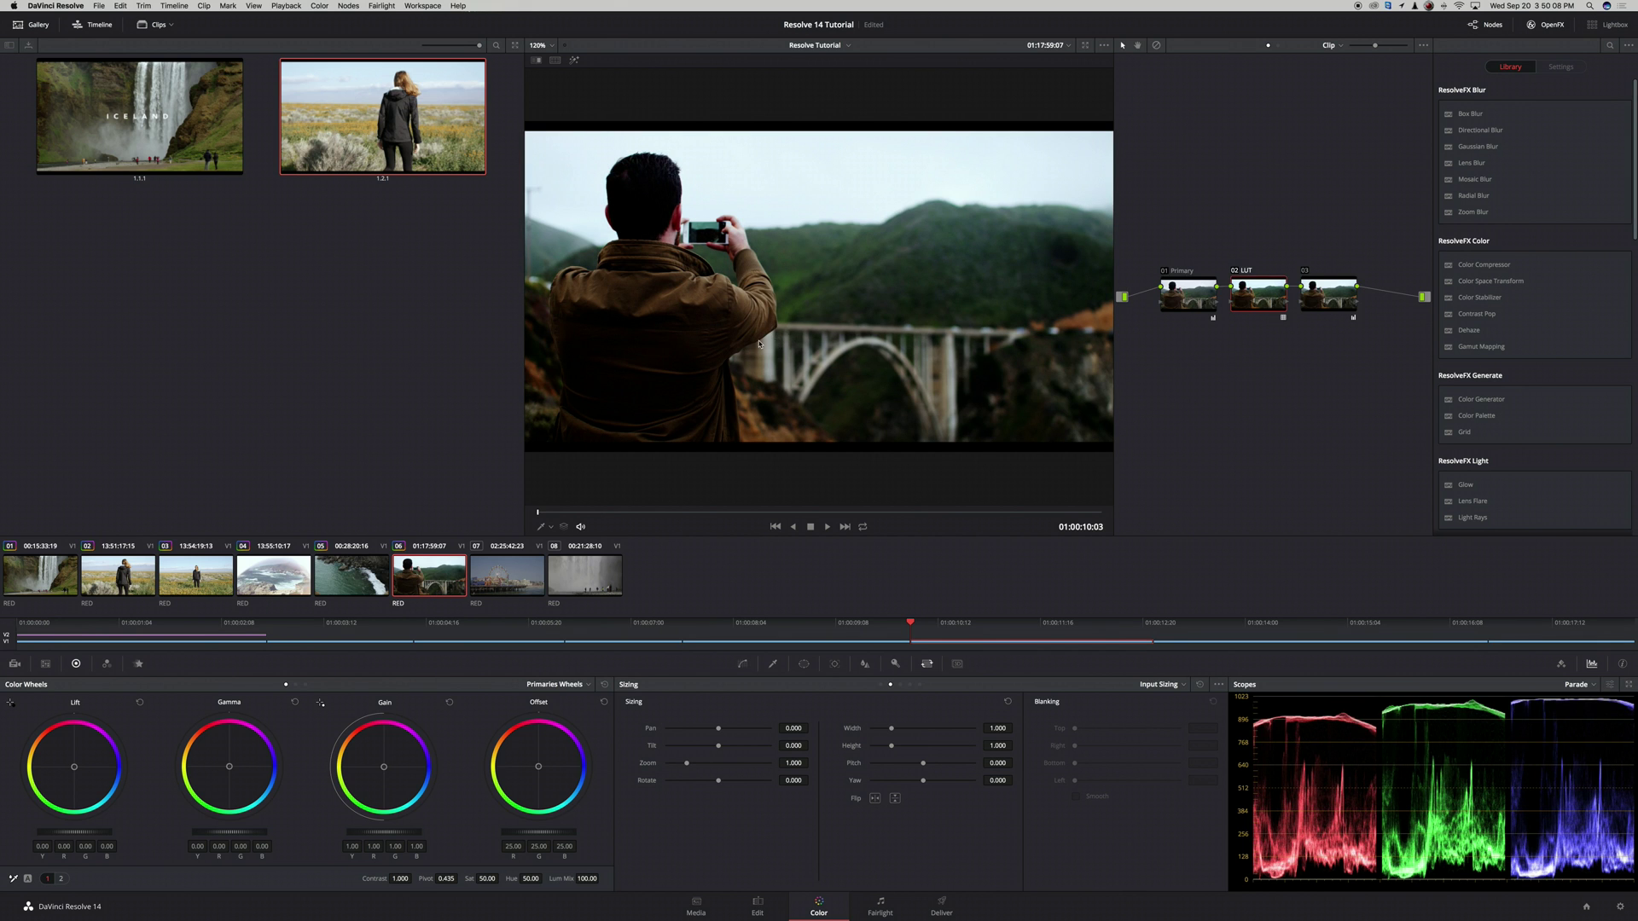
In the sixth clip's Primary node, set the lift to 0.01, the gain to 1.03 and the gamma to 0.04.
left_click(1205, 300)
left_click_drag(77, 829, 89, 829)
left_click_drag(400, 829, 360, 831)
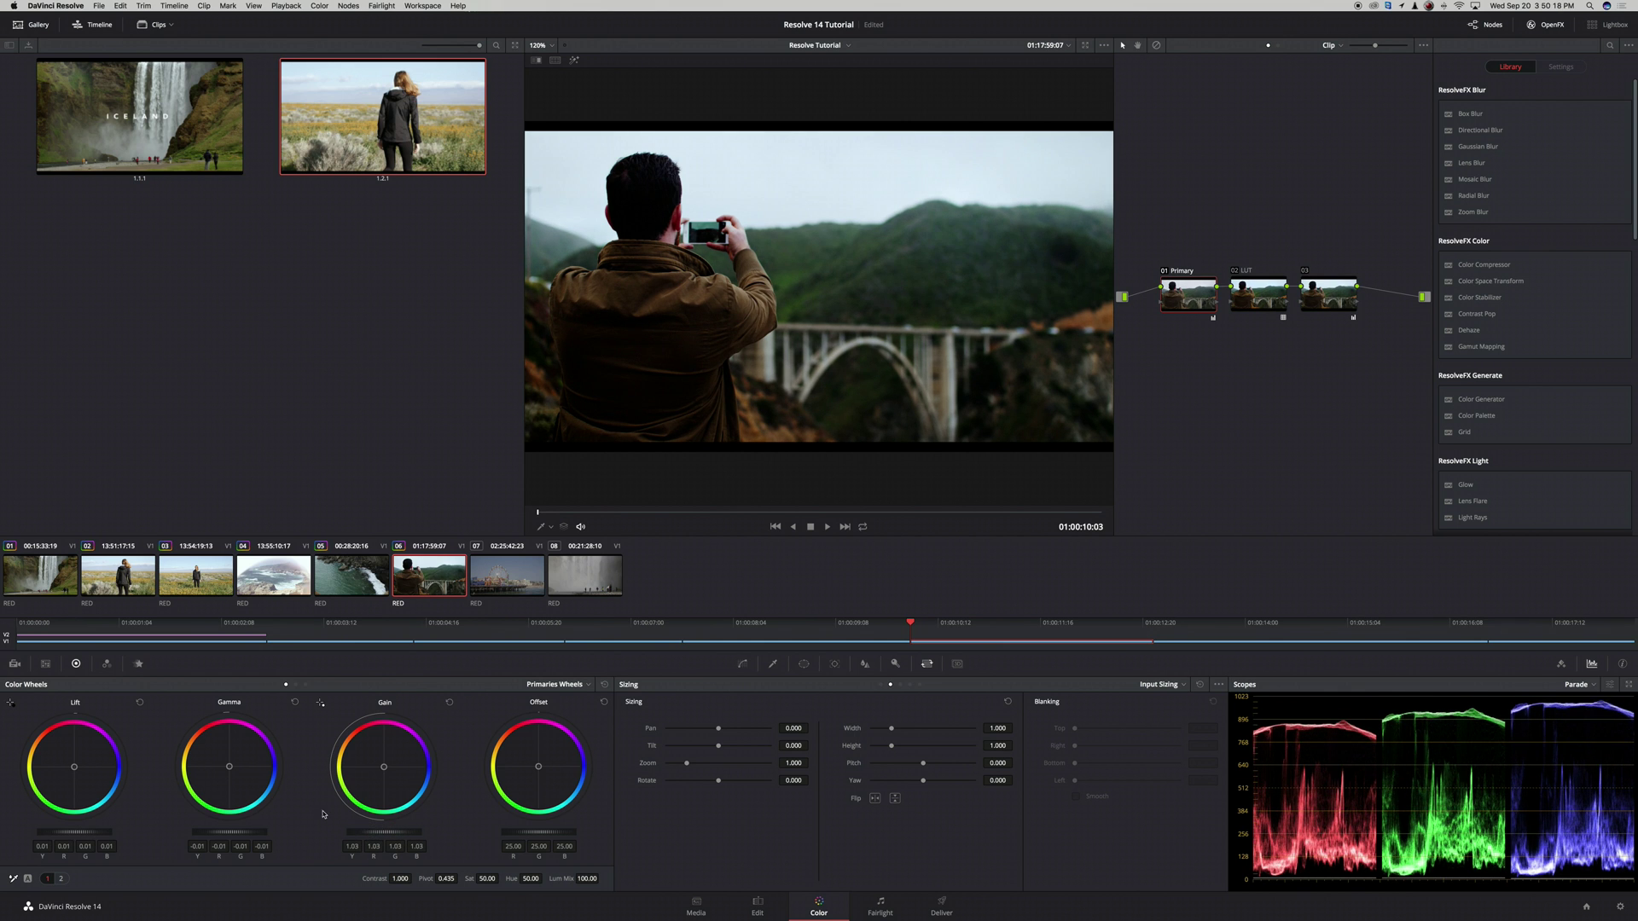
left_click_drag(224, 827, 305, 829)
Compare the sixth clip of the man photographing the bridge with and without its grade.
key("shift+d")
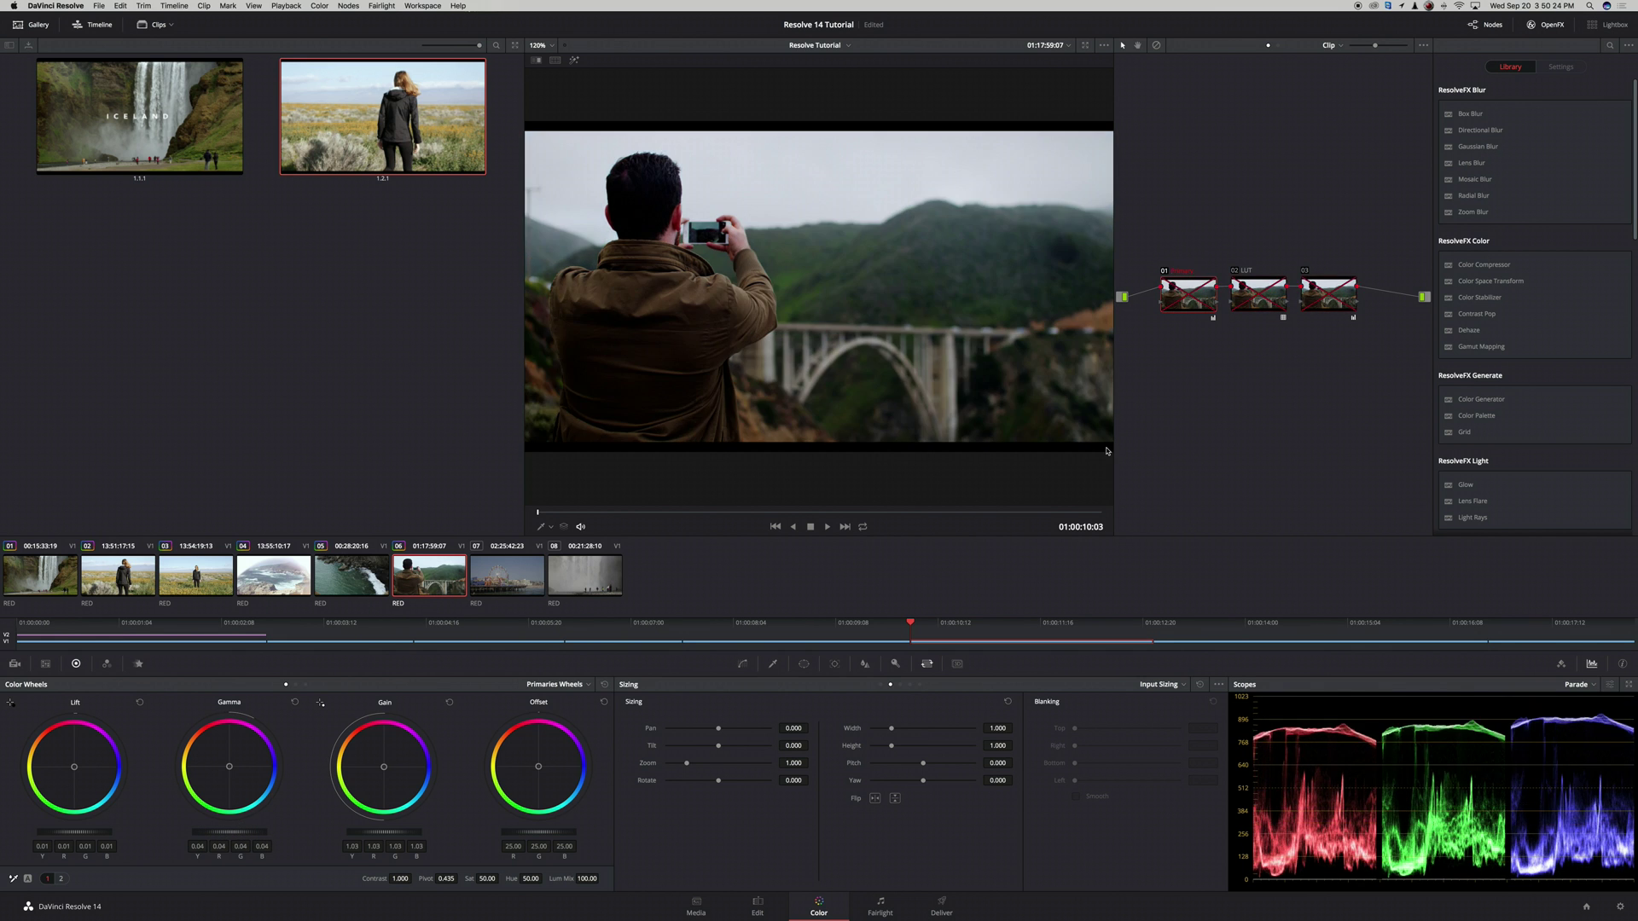
key("shift+d")
key("shift+d")
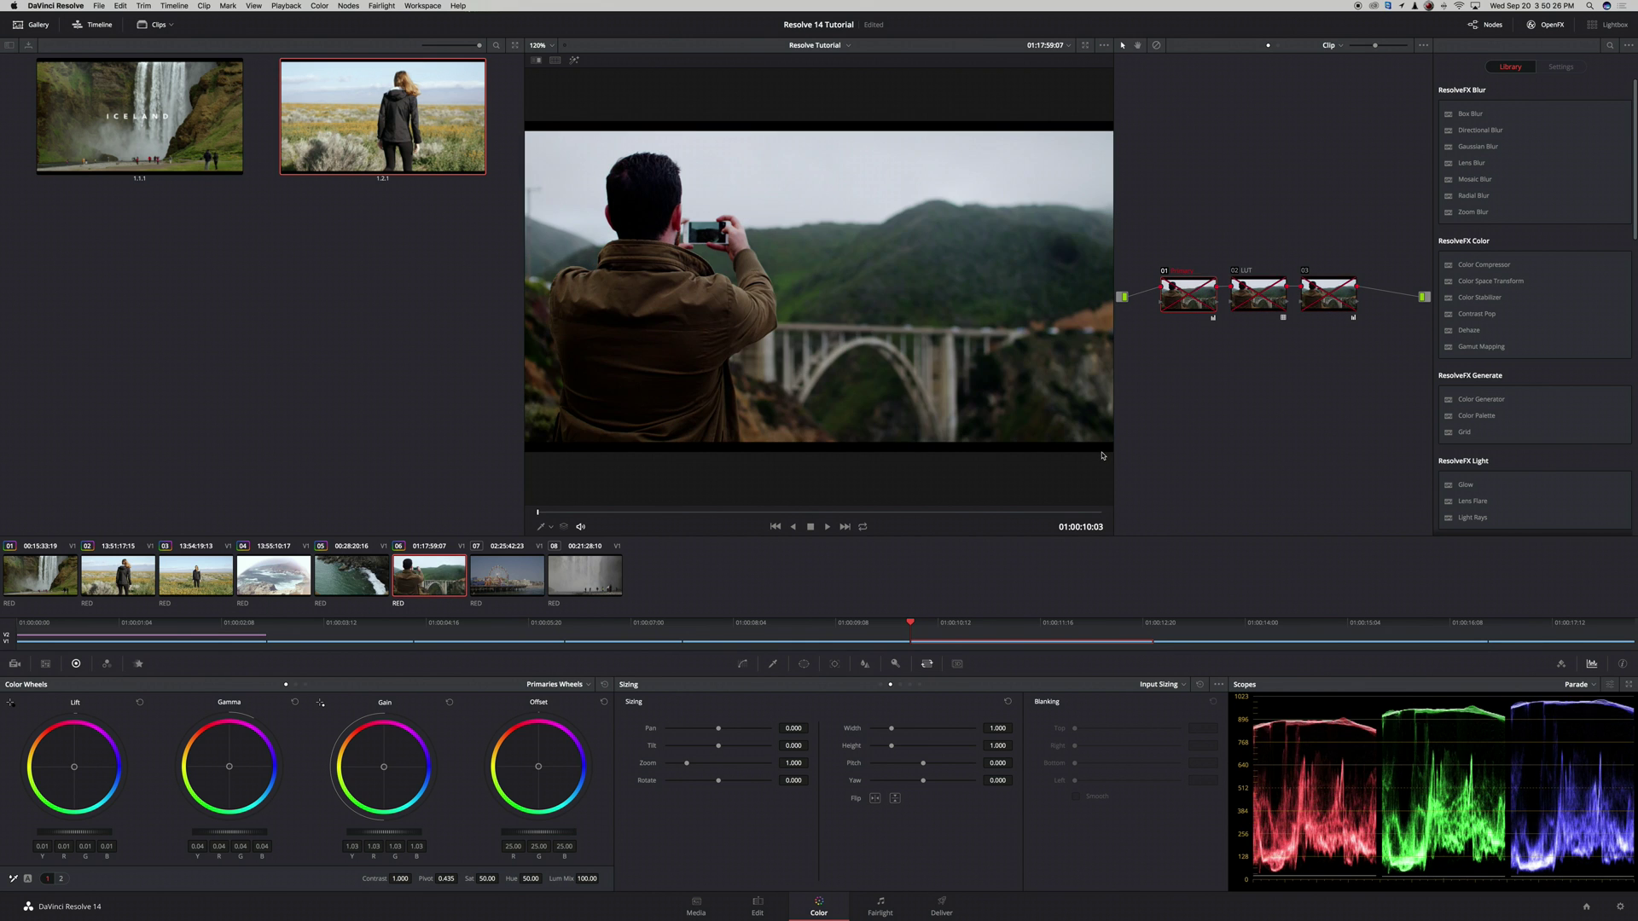
key("shift+d")
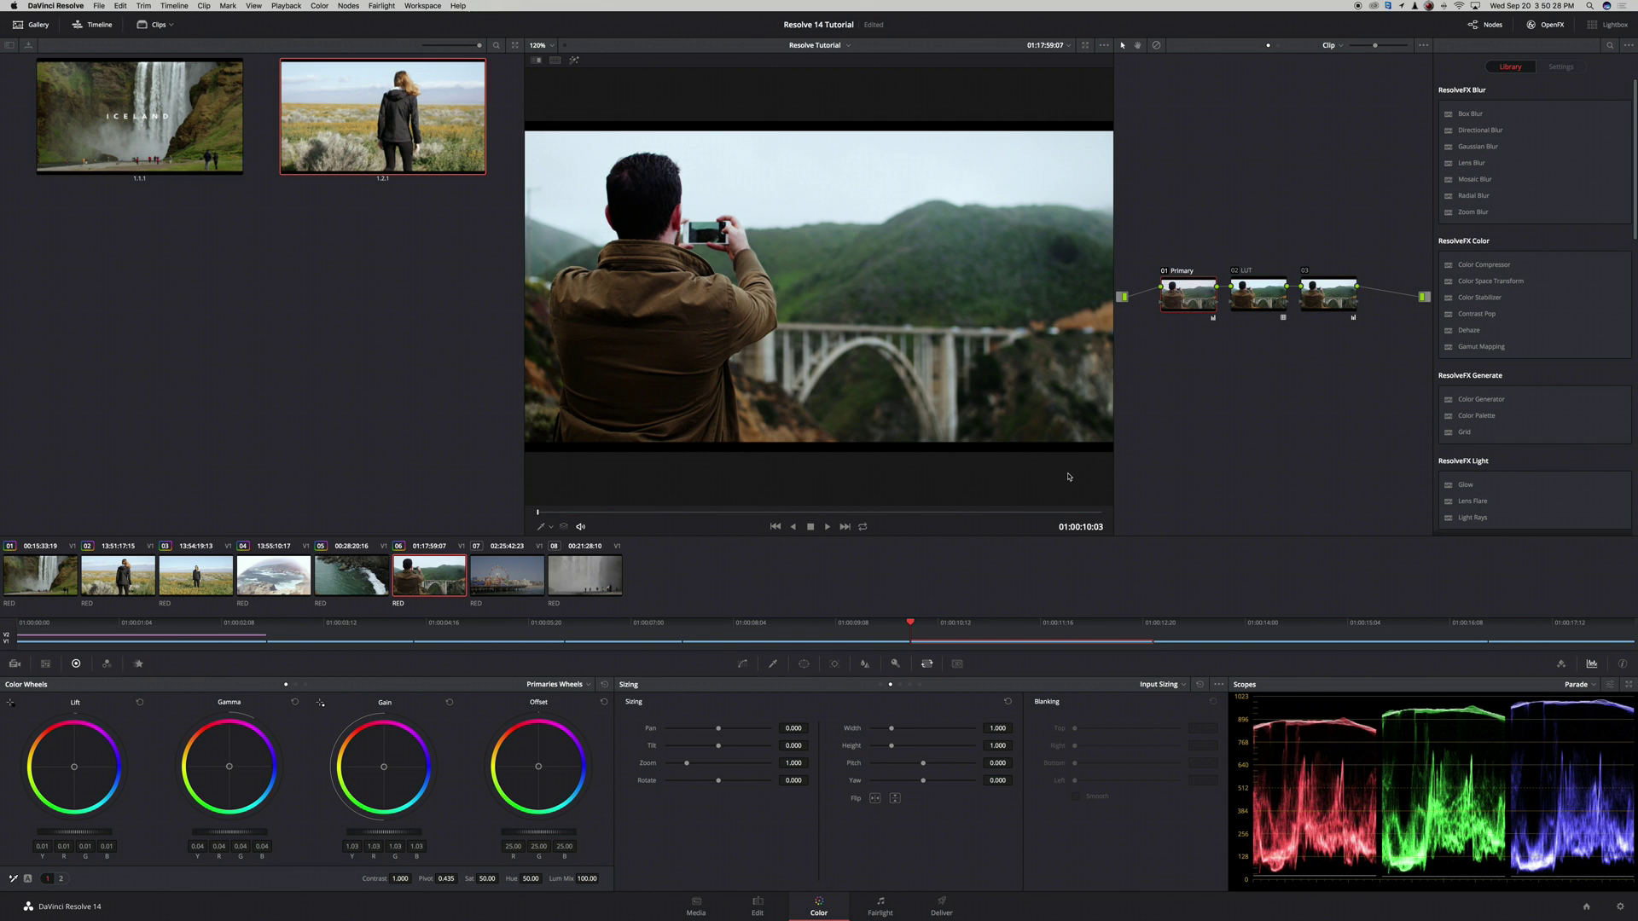
Apply the waterfall still's grade to the seventh clip with the Ferris wheel.
left_click(503, 587)
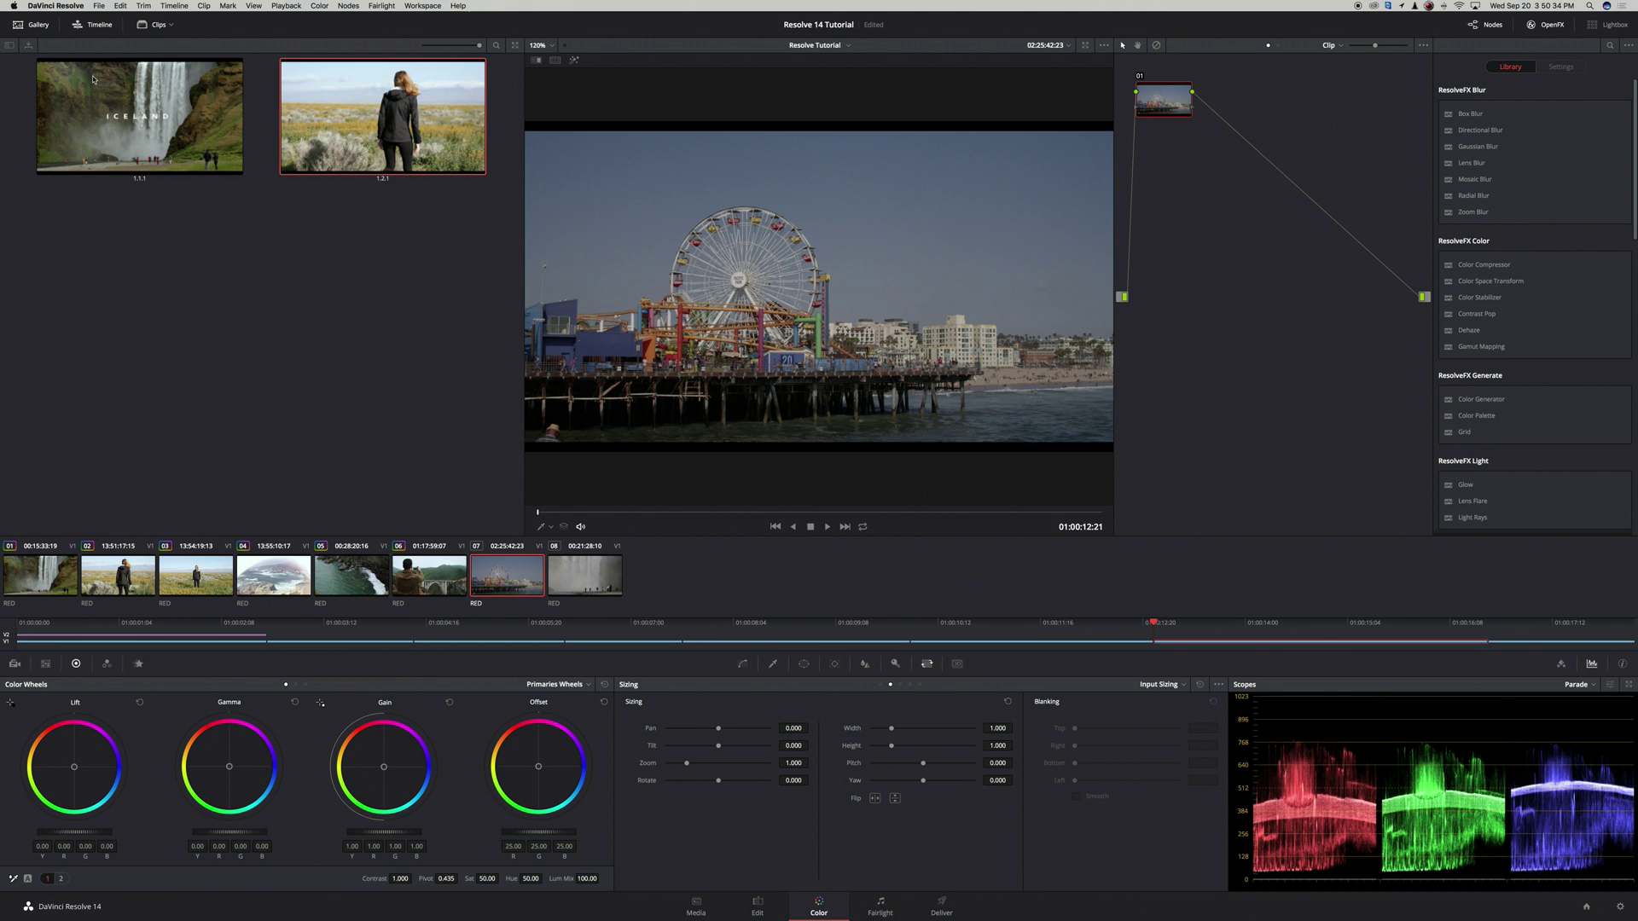
right_click(130, 118)
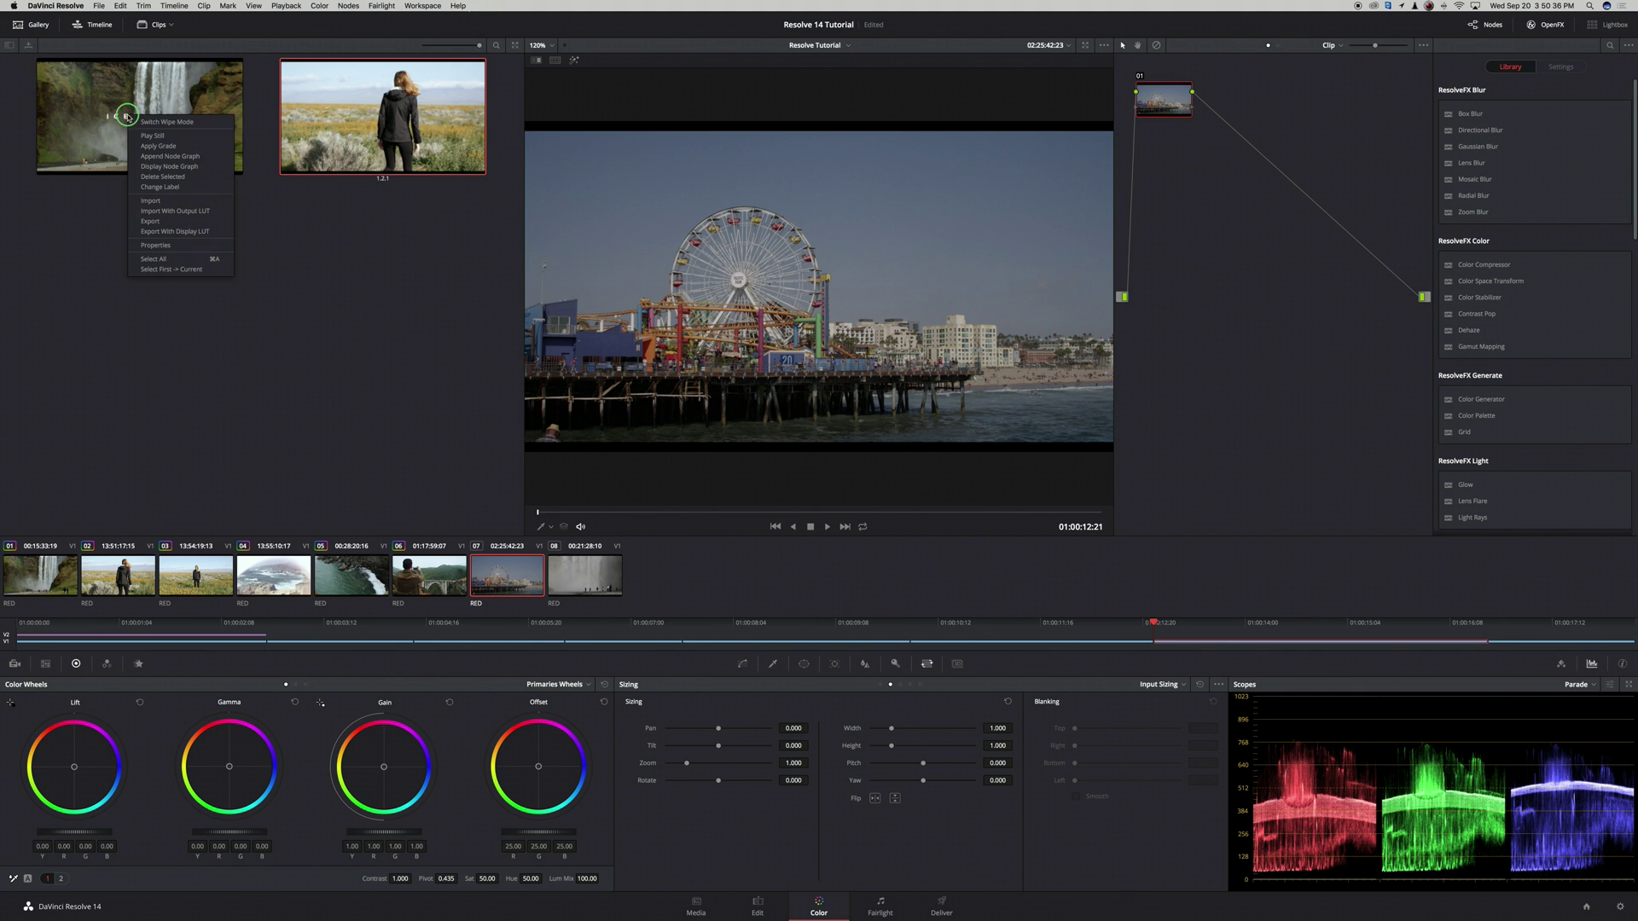
left_click(173, 147)
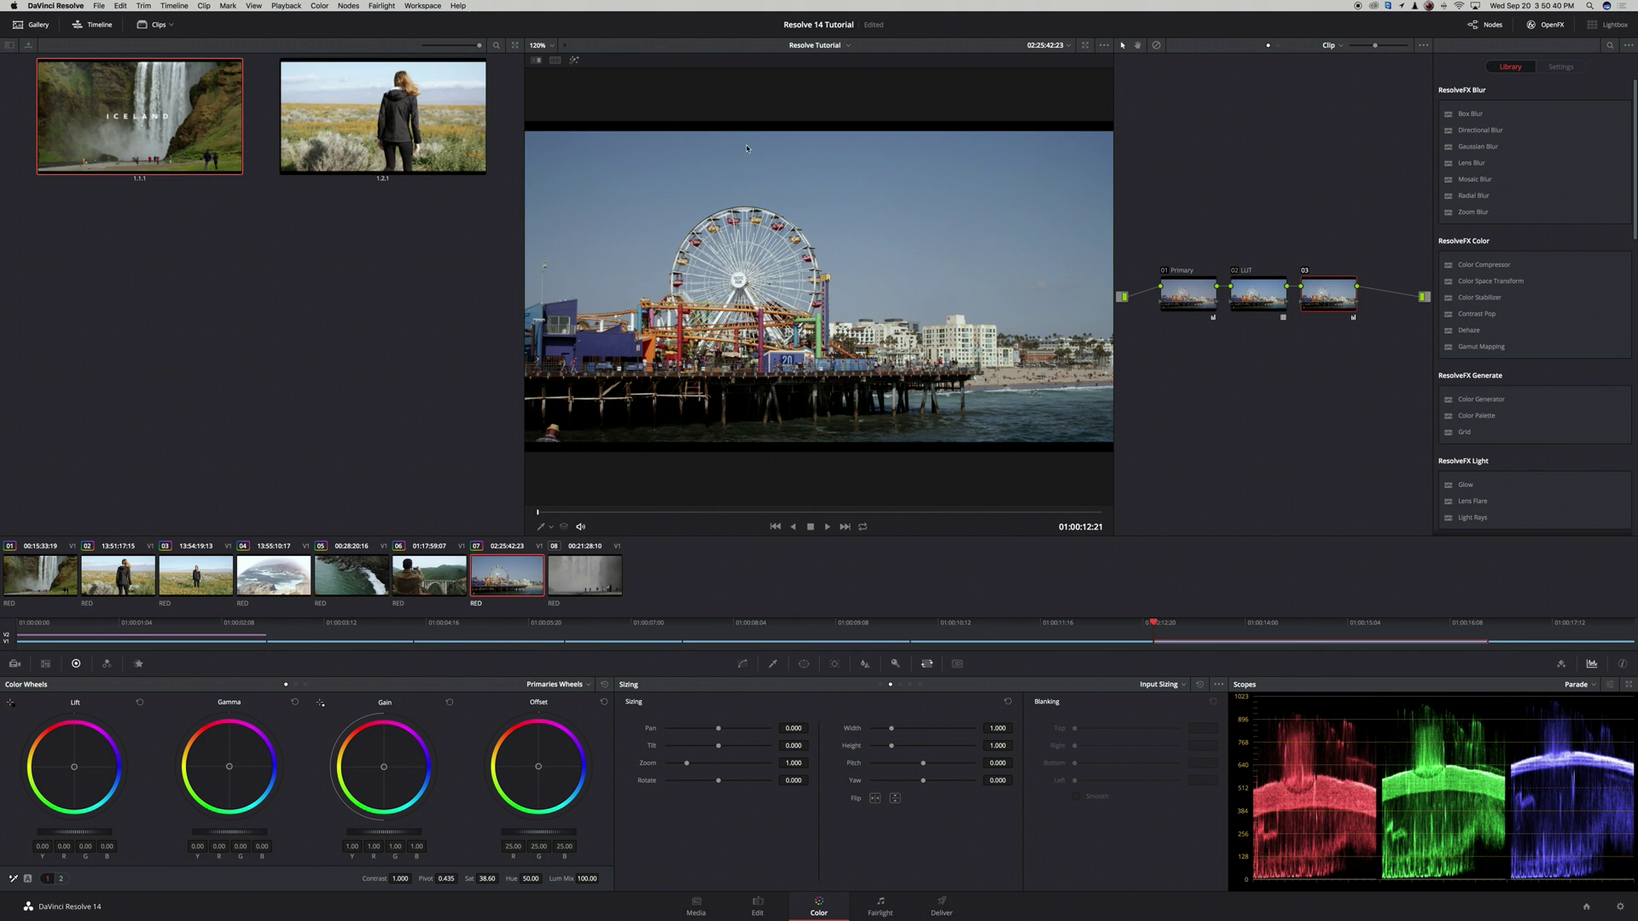
In the Ferris wheel clip's Primary node, raise the gain to 1.29 and shift the gamma color balance toward orange.
left_click(1193, 293)
left_click_drag(386, 838, 404, 831)
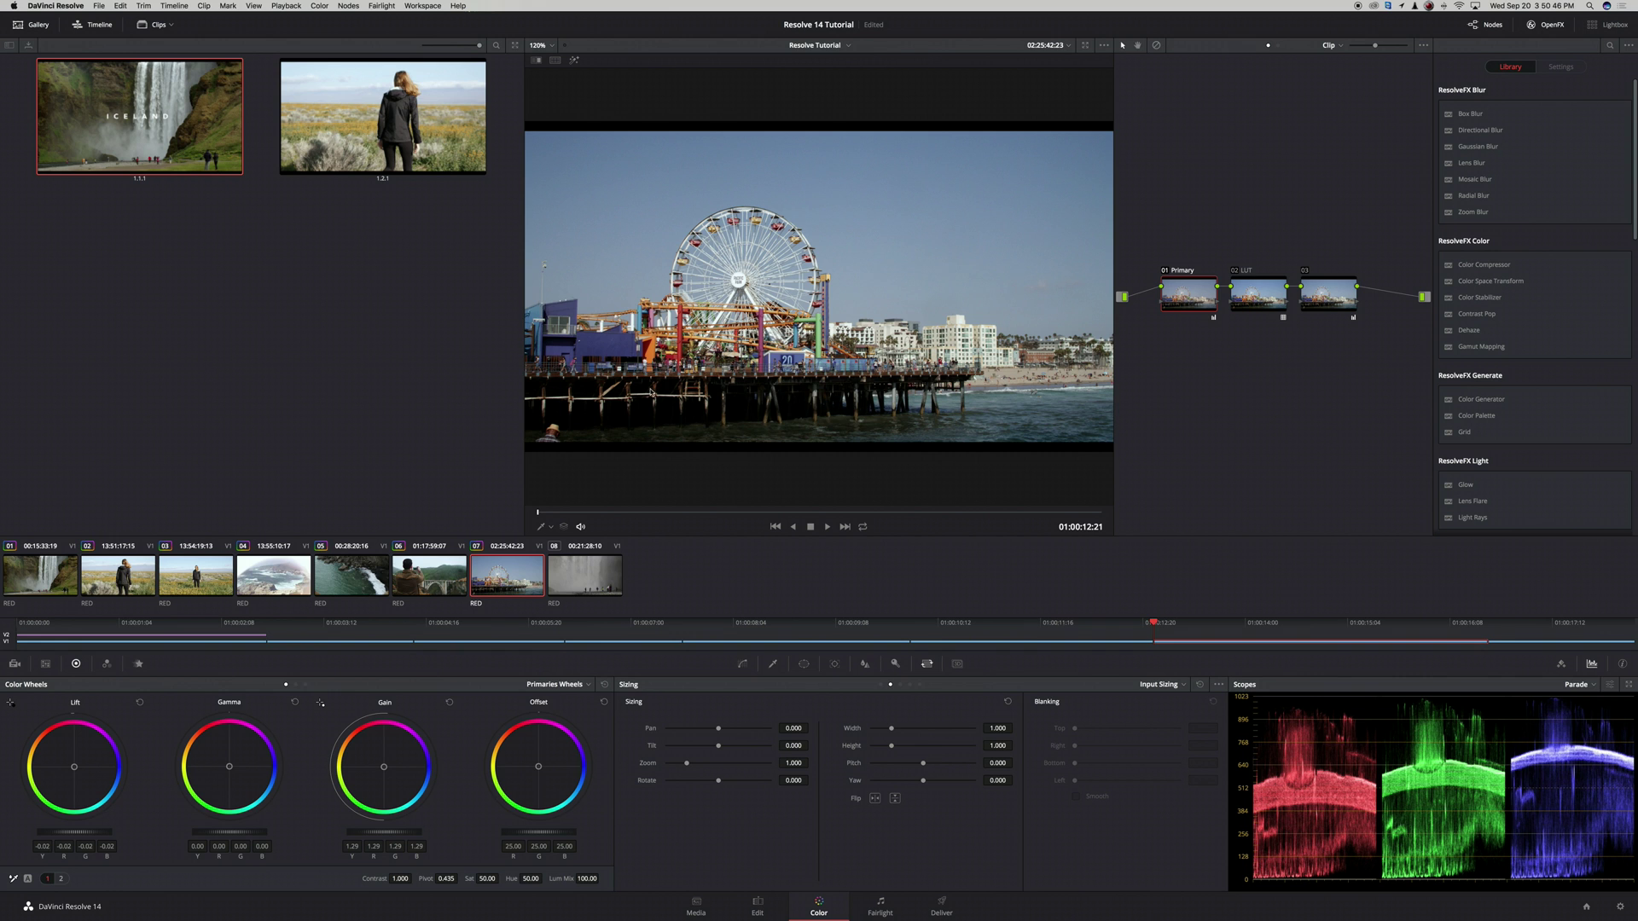
left_click_drag(227, 770, 166, 727)
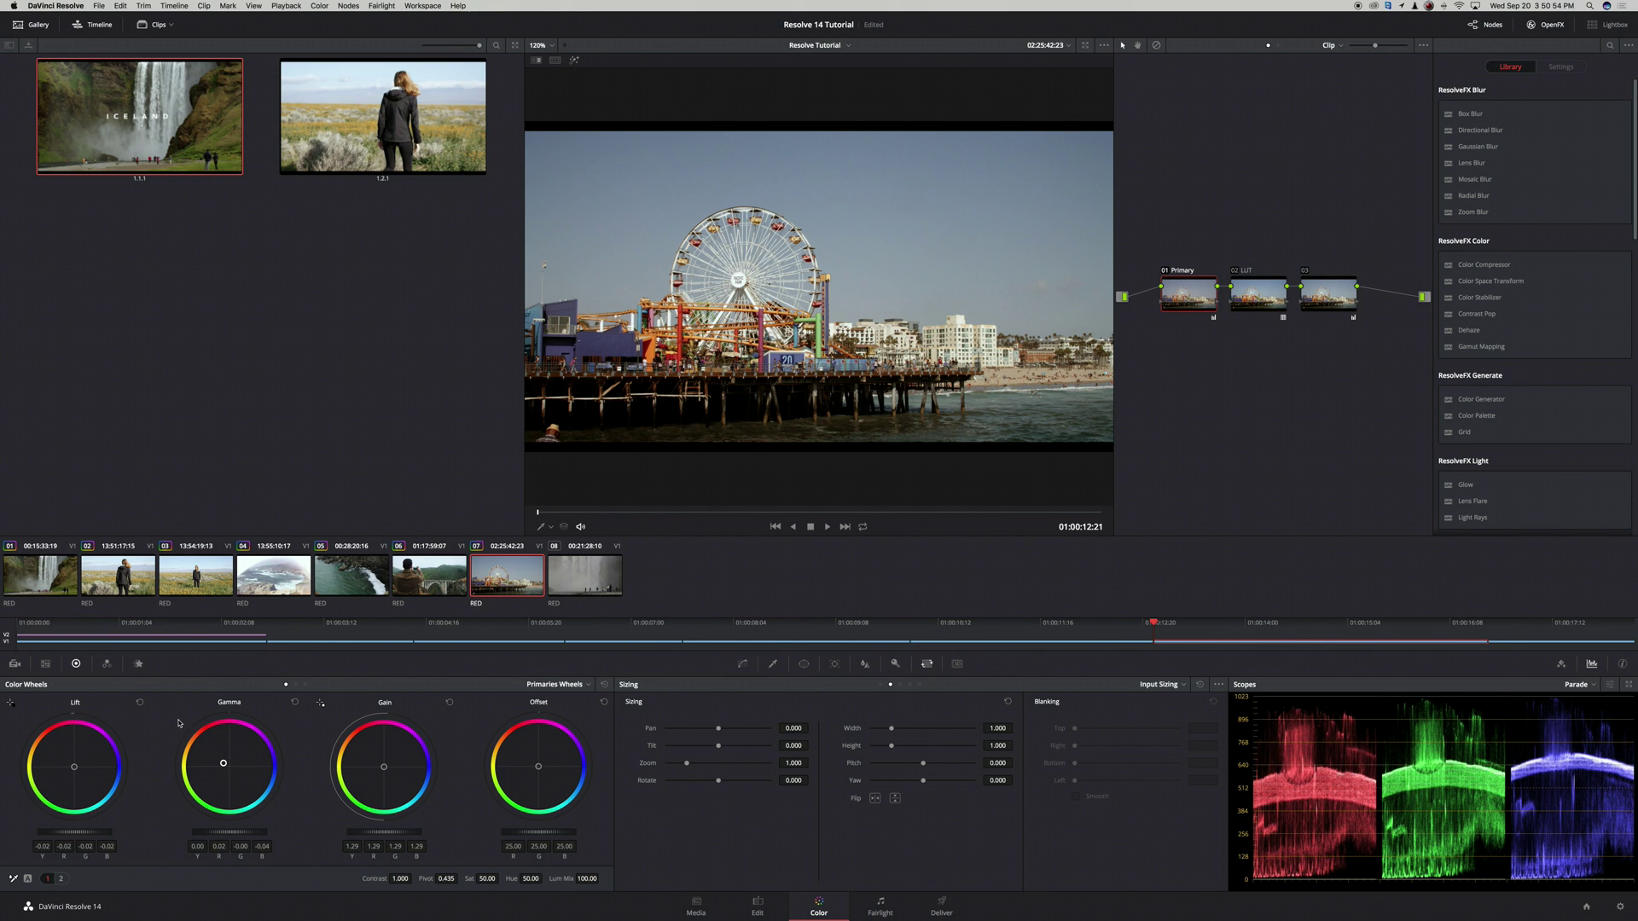
Apply the waterfall still's grade to the eighth clip, the closing waterfall shot.
left_click(599, 581)
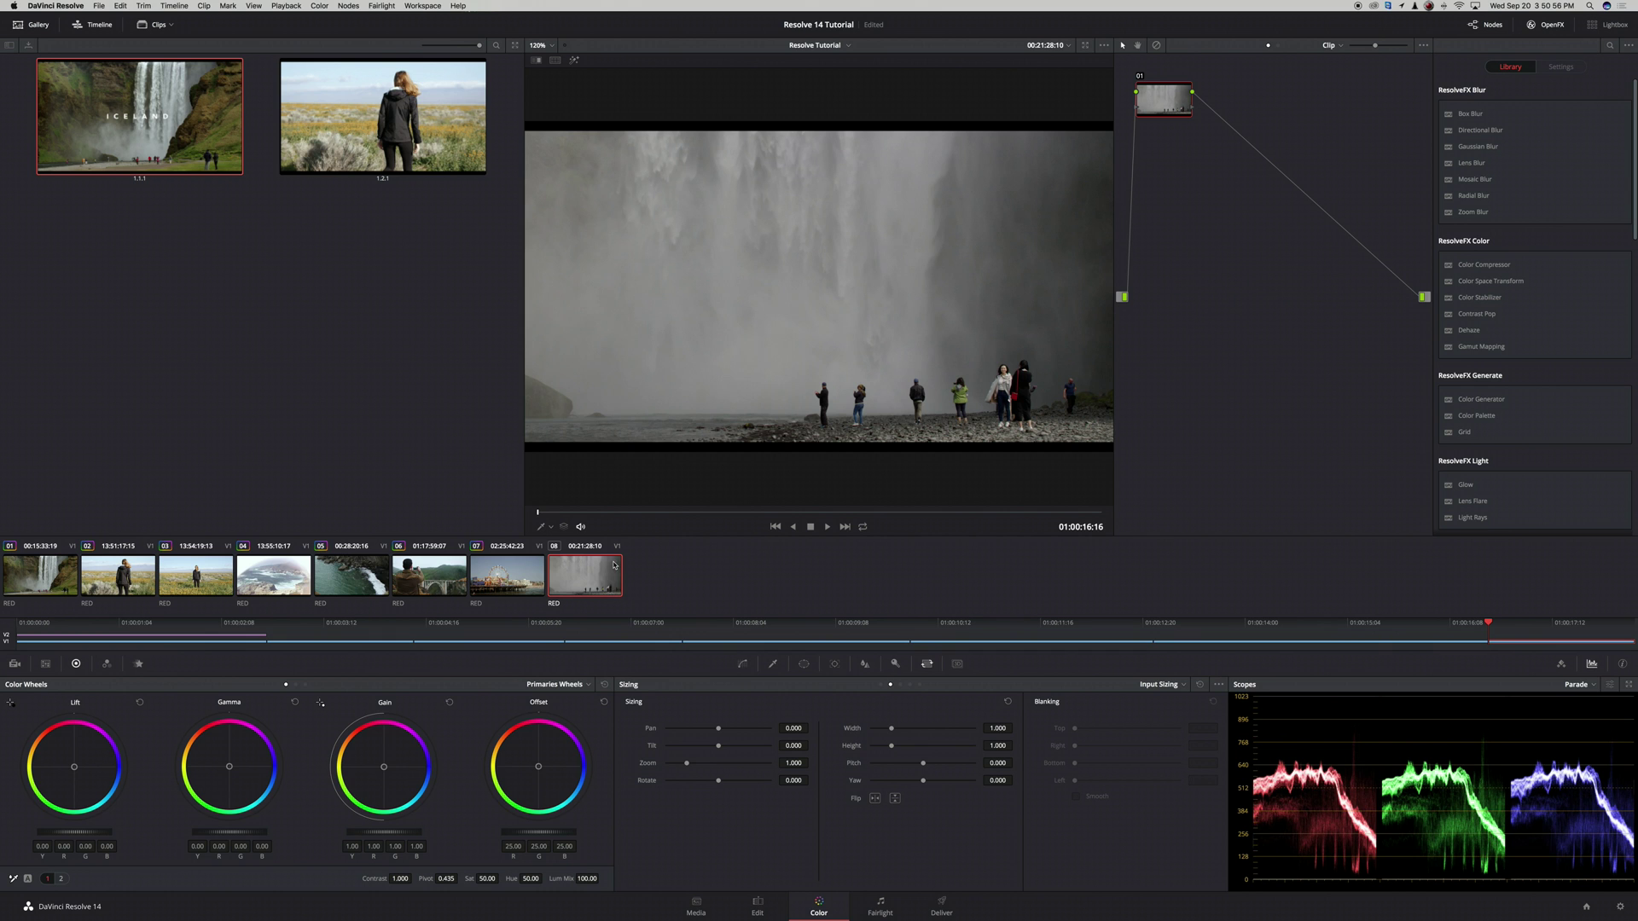
right_click(148, 126)
left_click(208, 159)
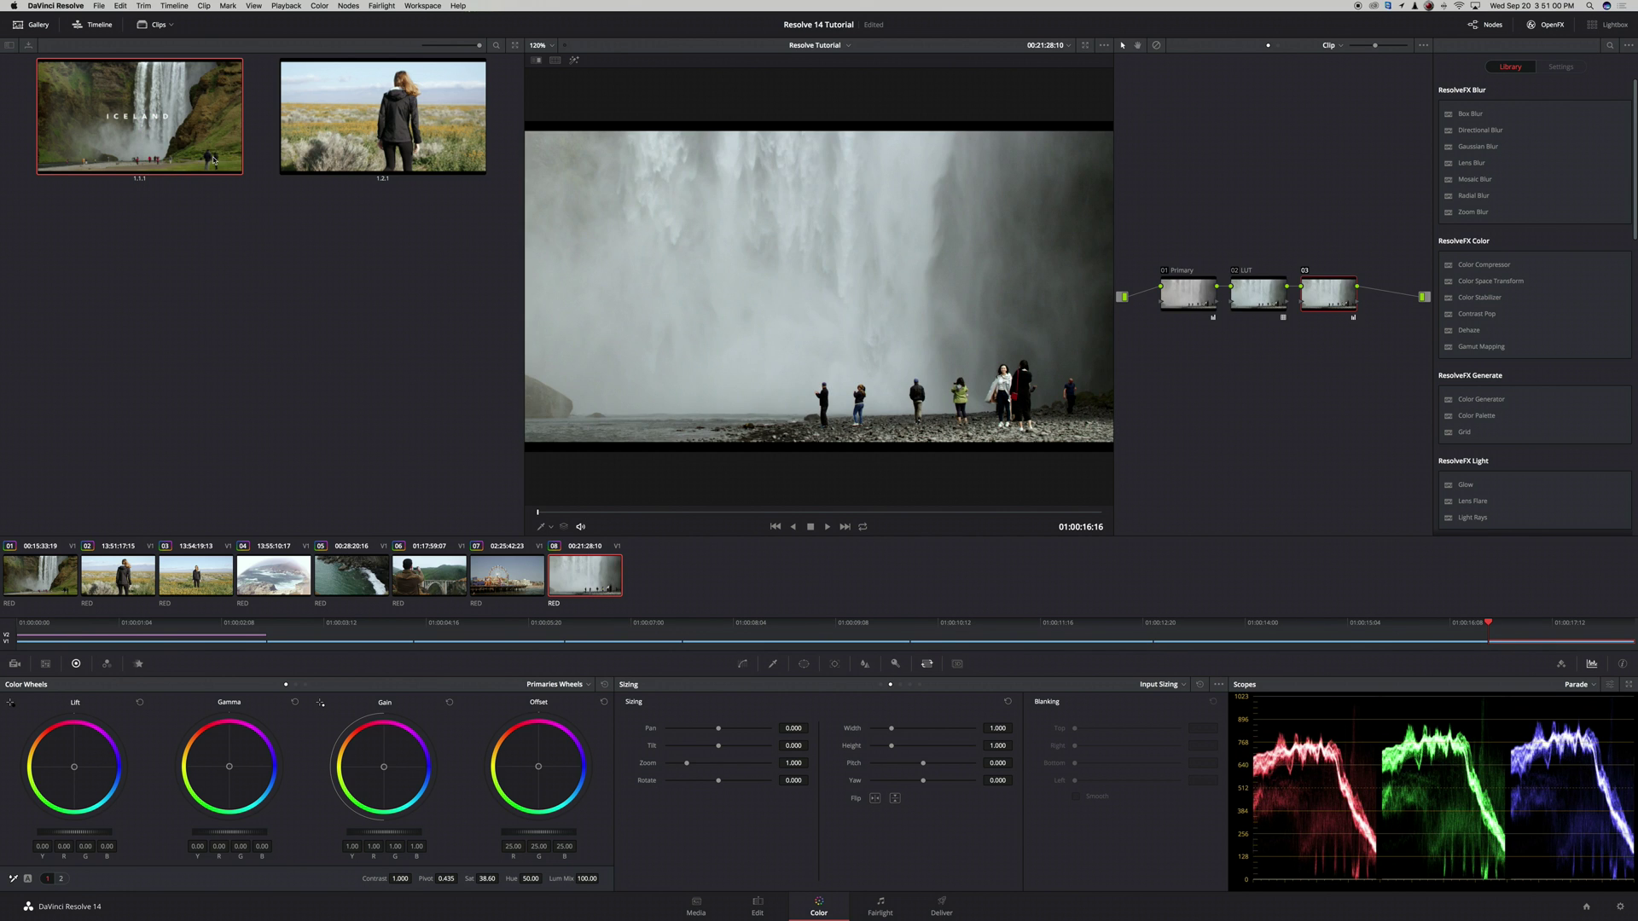
Skim the graded timeline and go to the third clip of the woman facing the camera.
left_click_drag(478, 632, 1208, 639)
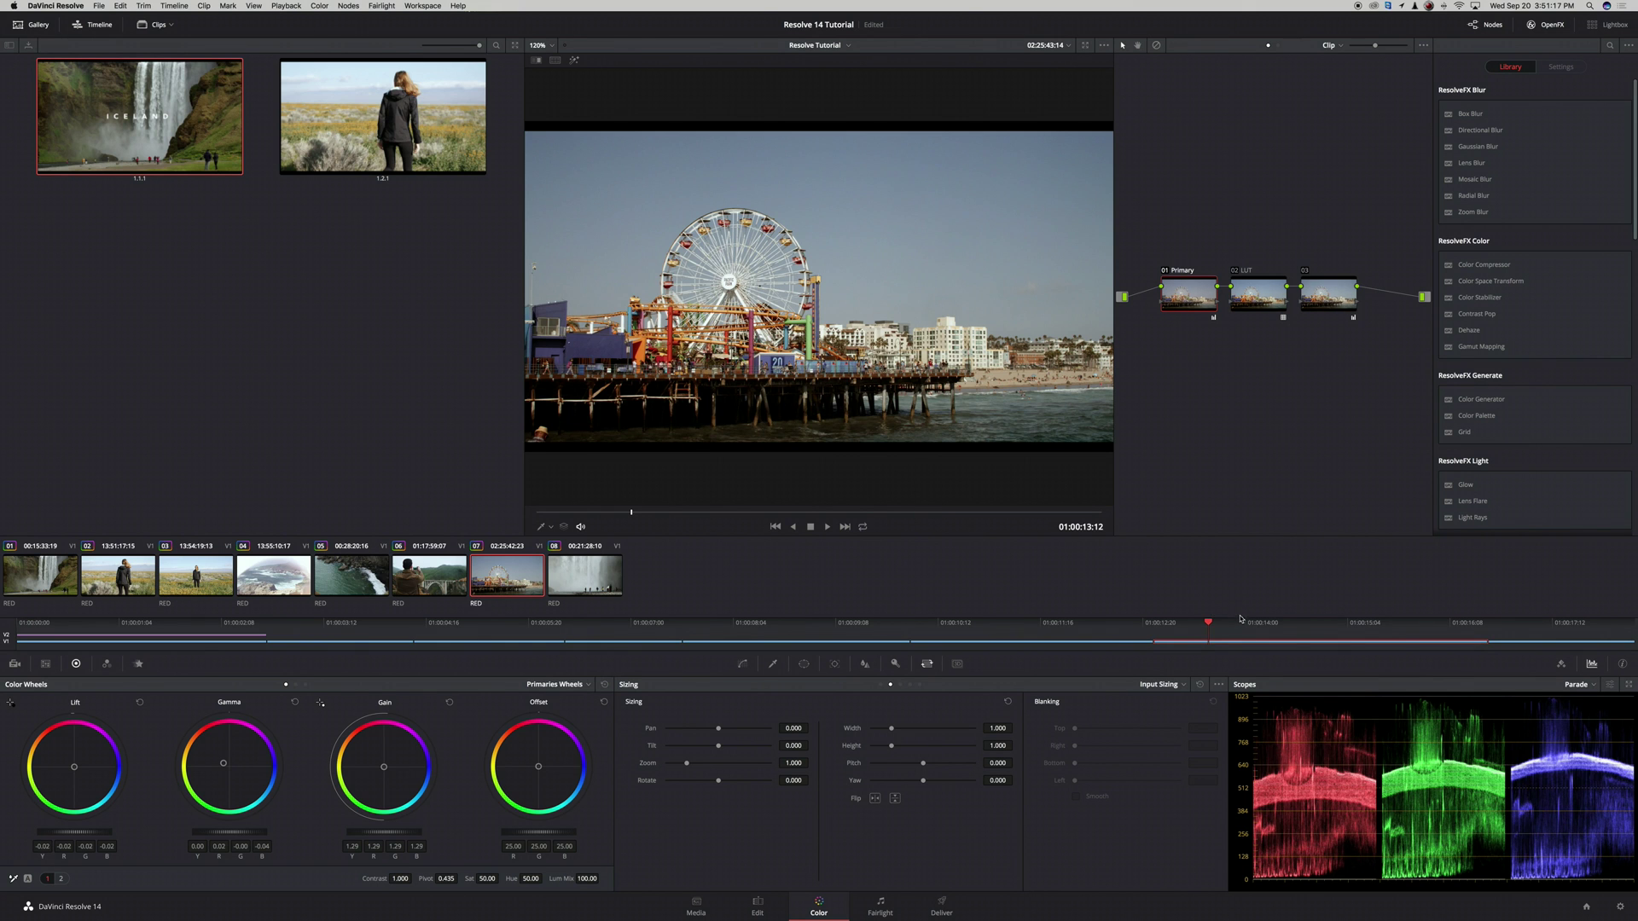
left_click(403, 638)
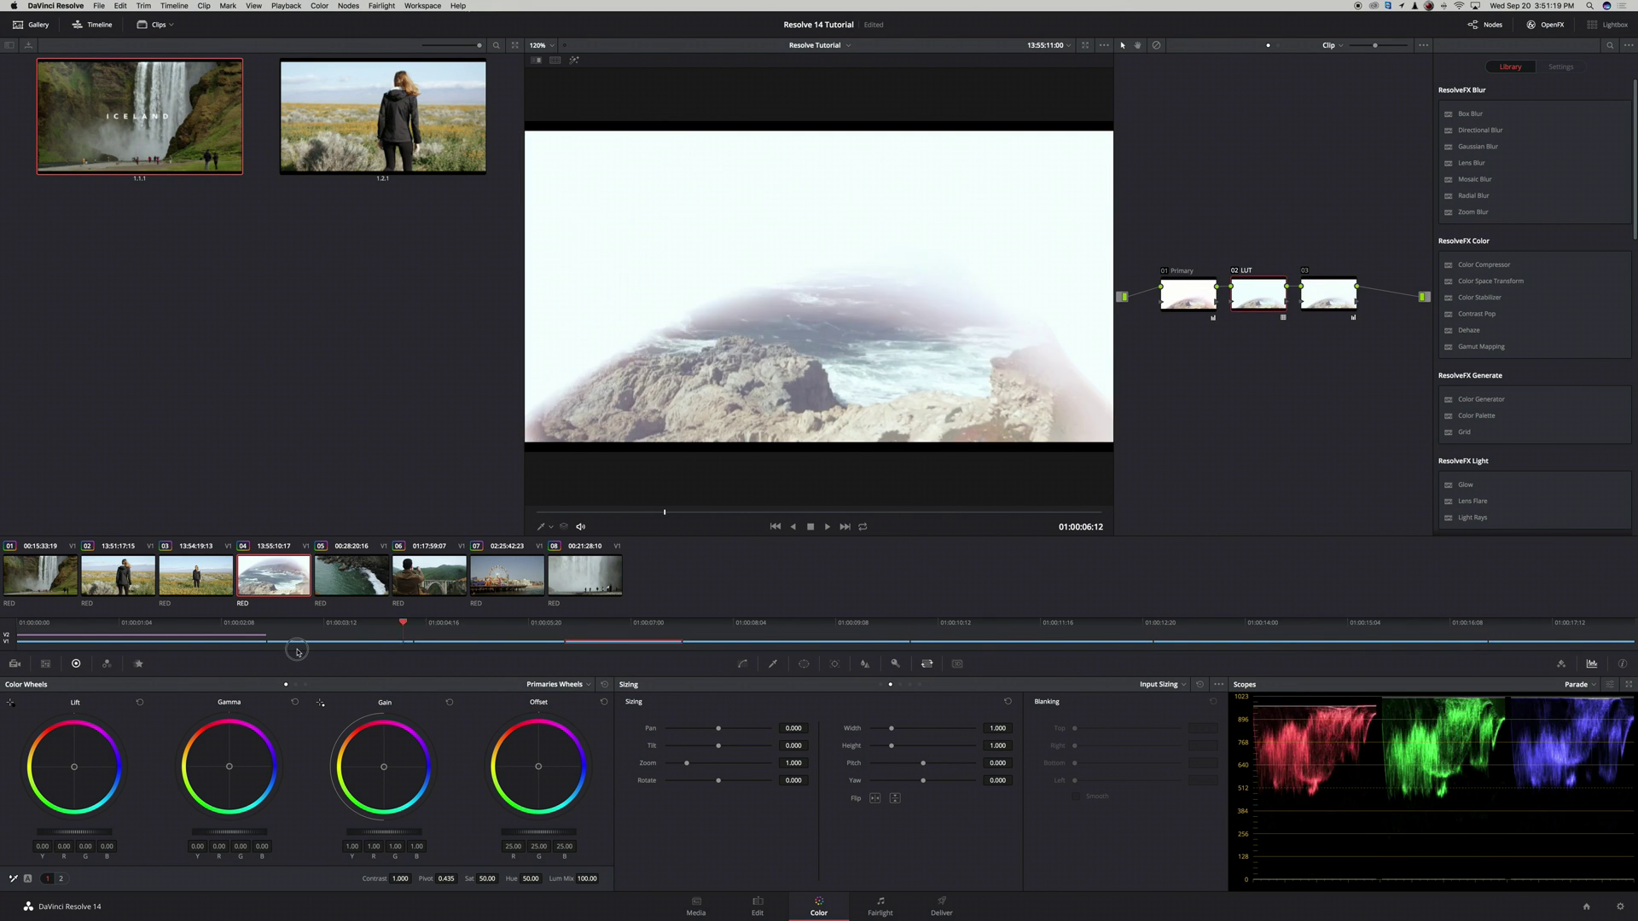
key("Up")
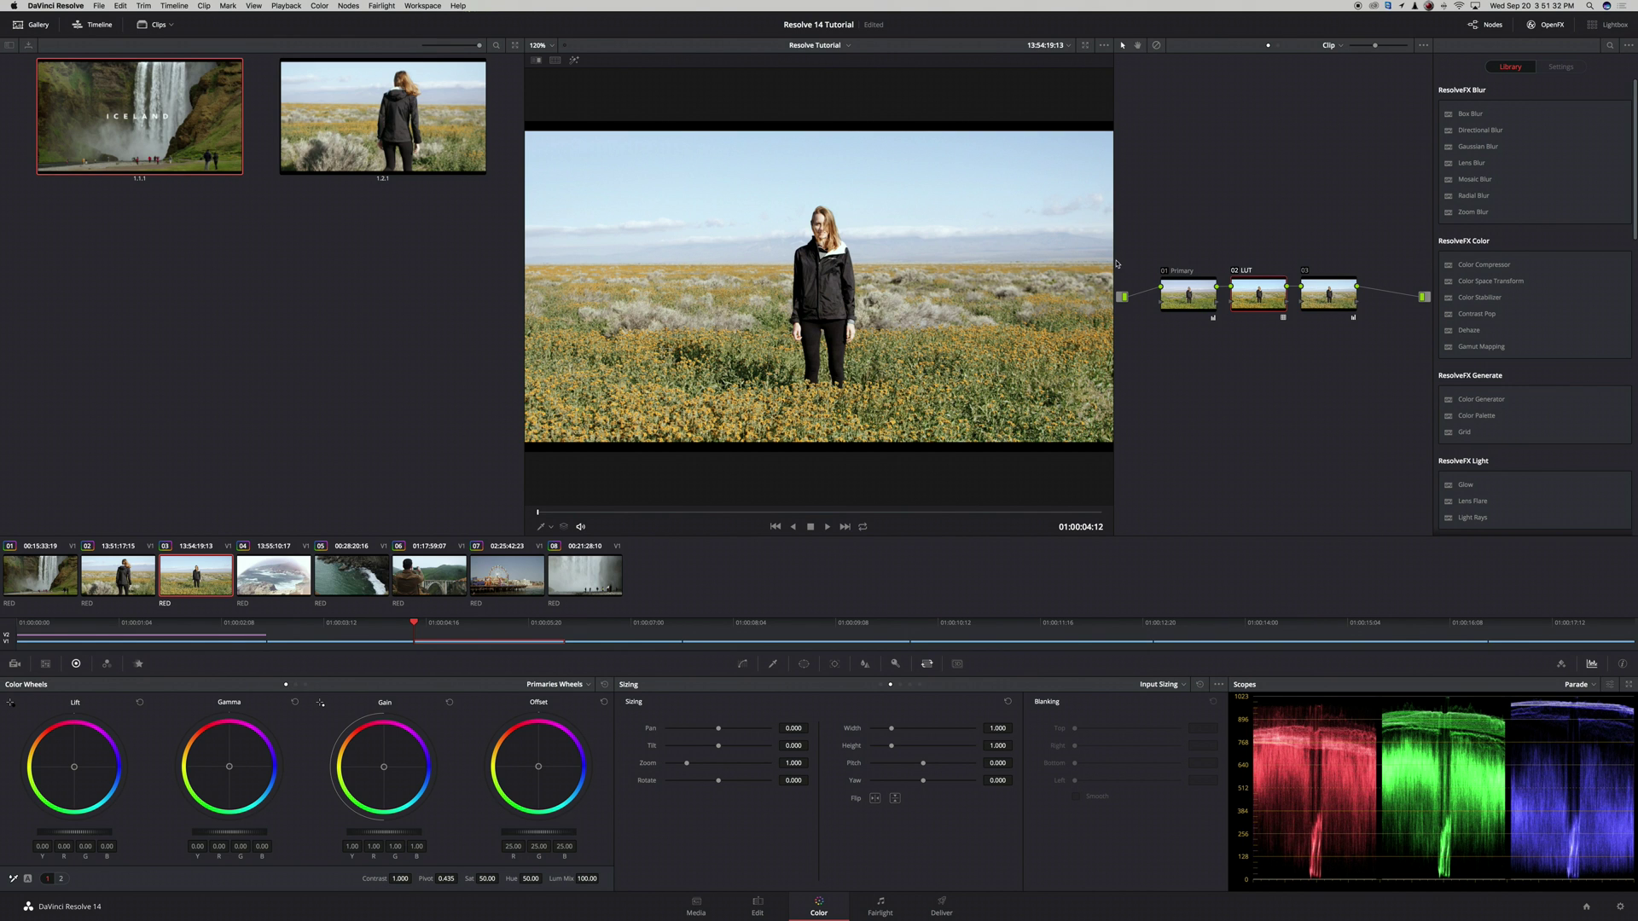
Look through the window, curves, qualifier, blur and tracker tools for the third clip's Primary node.
left_click(1194, 299)
left_click(803, 663)
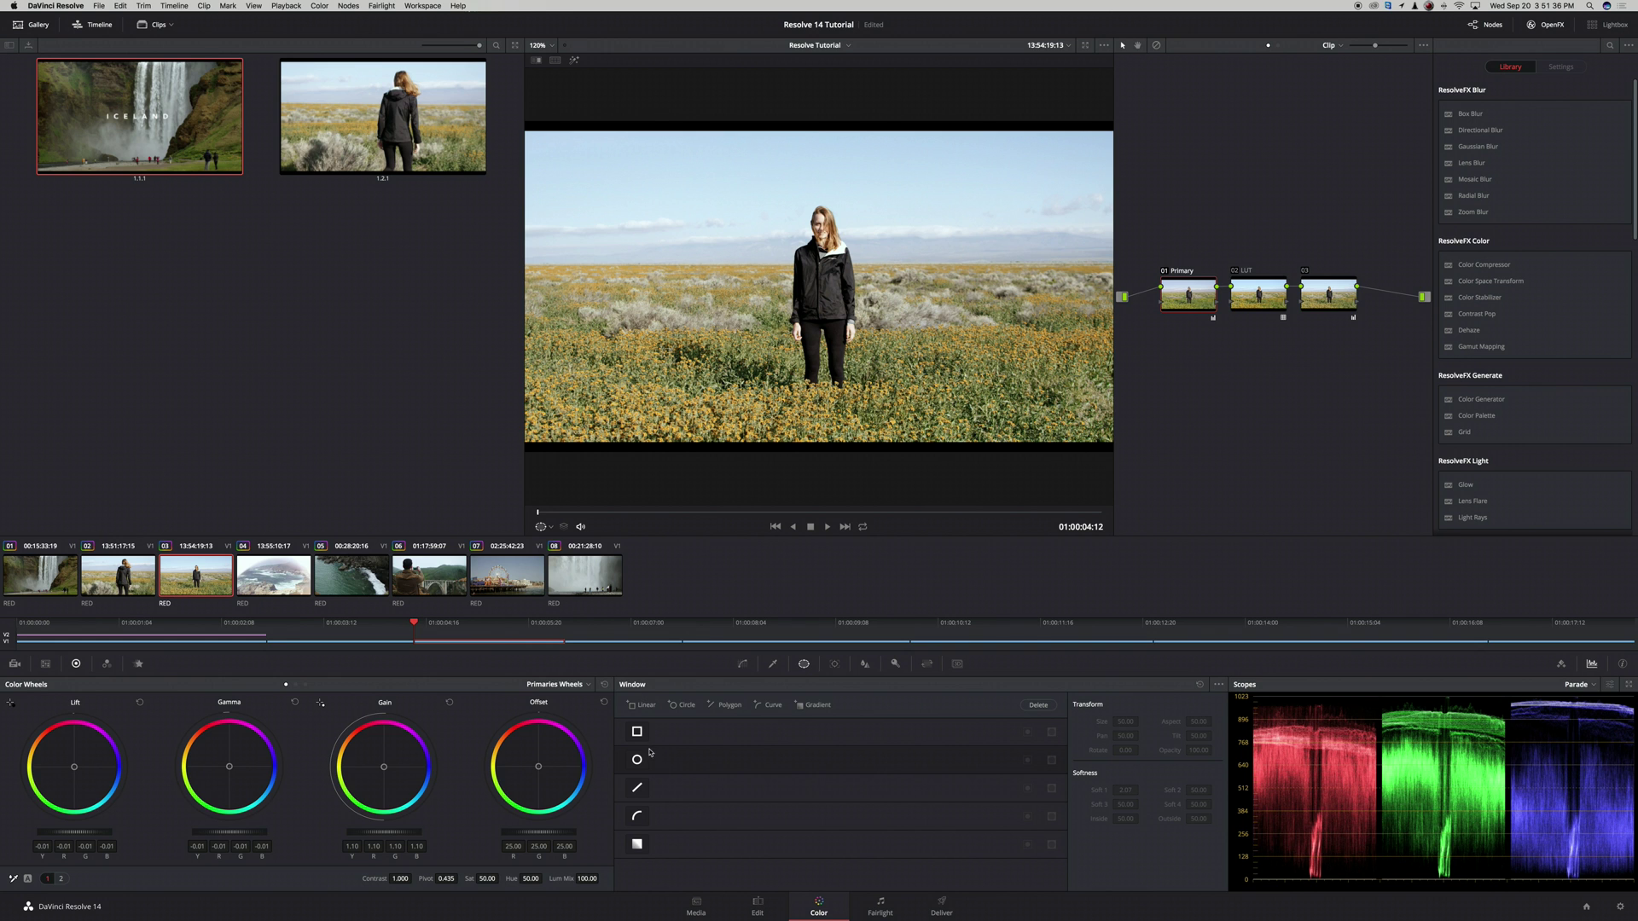
left_click(742, 664)
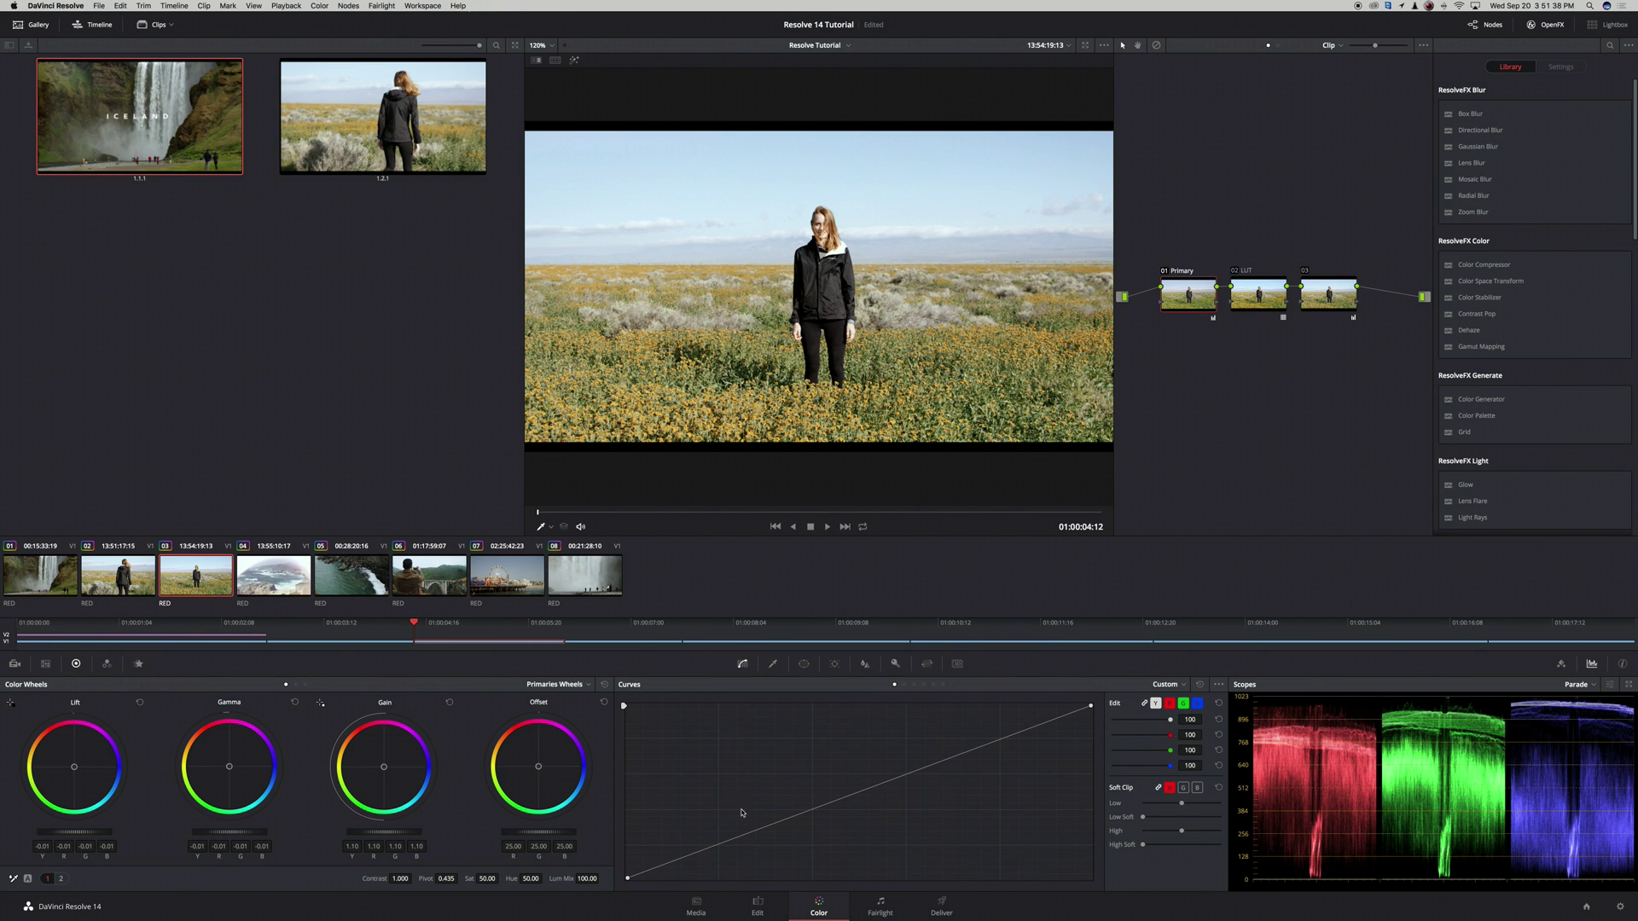
left_click(773, 664)
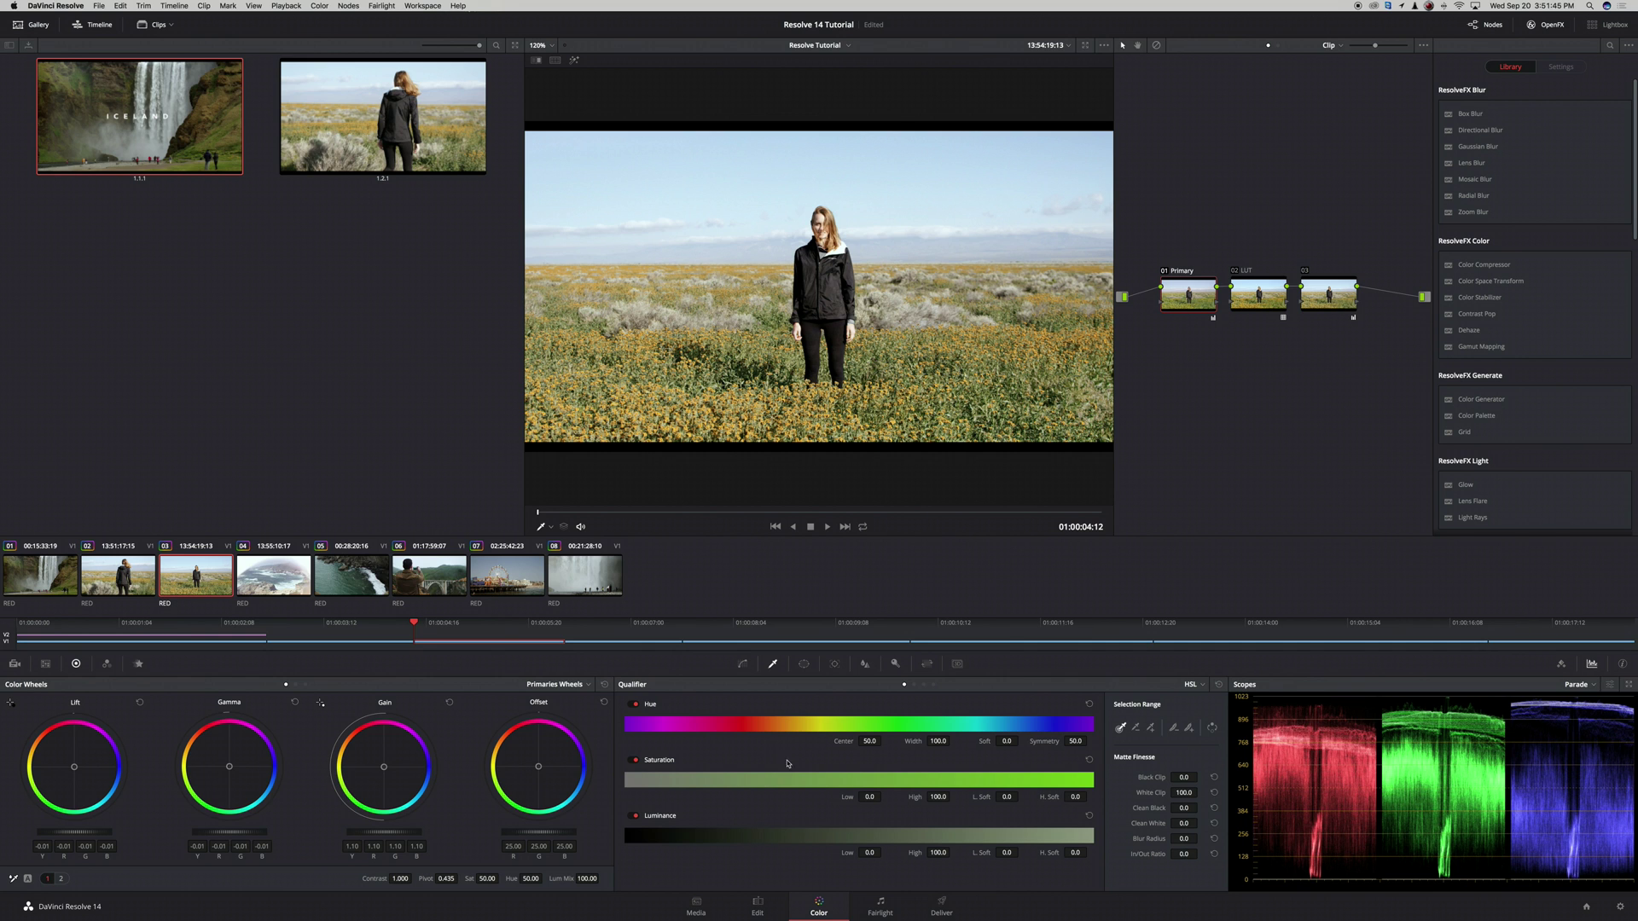
left_click(864, 664)
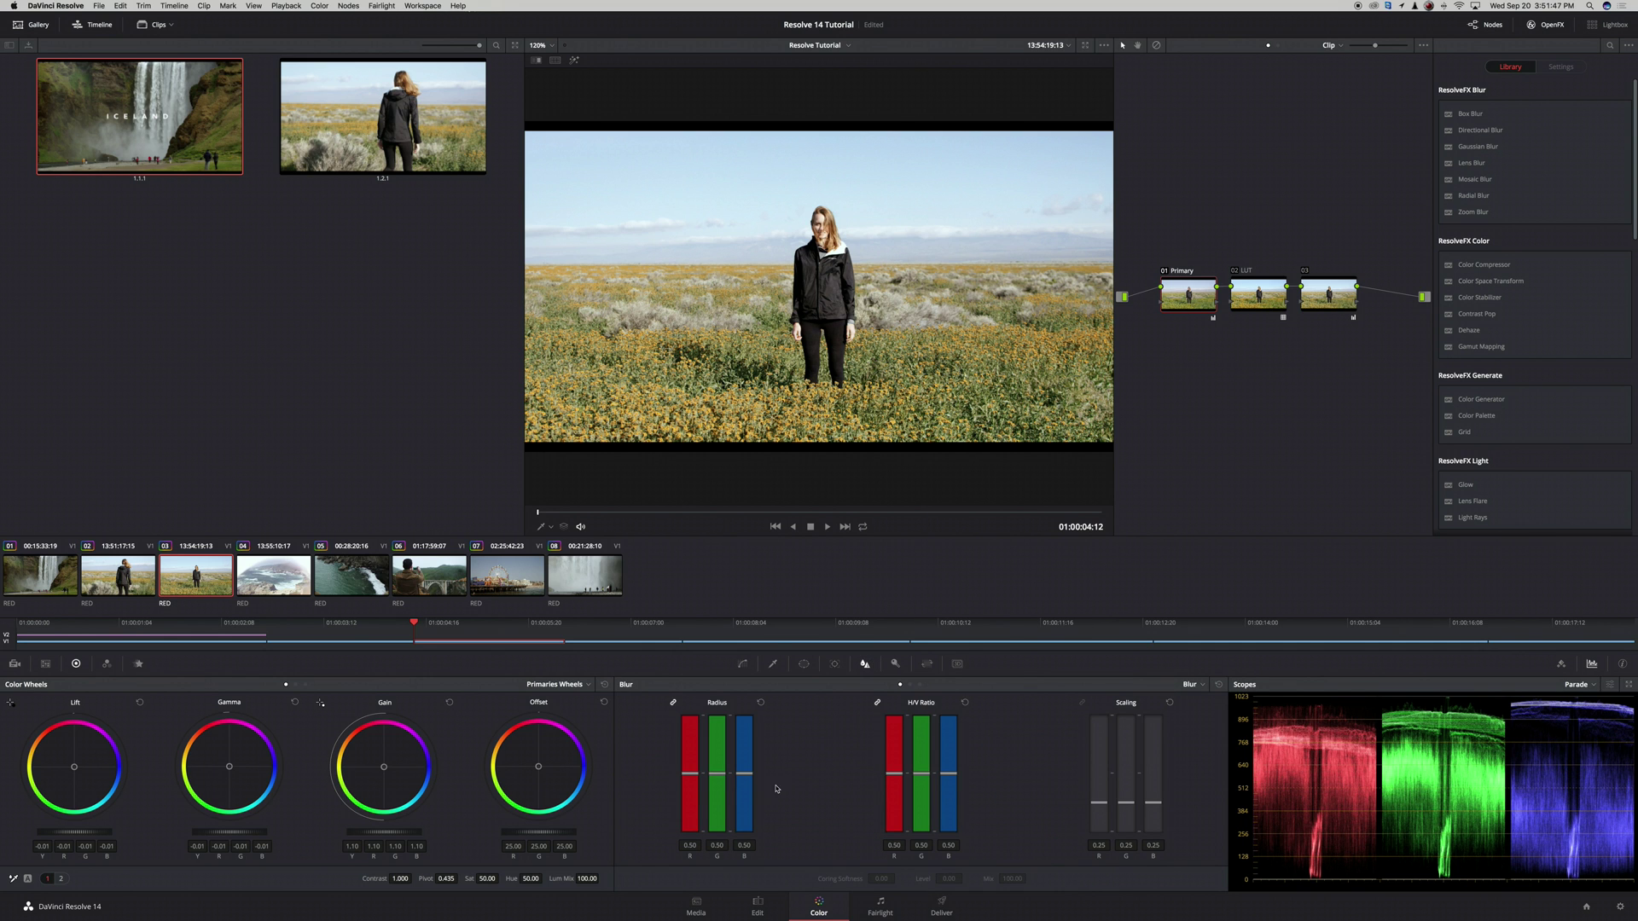
left_click(834, 663)
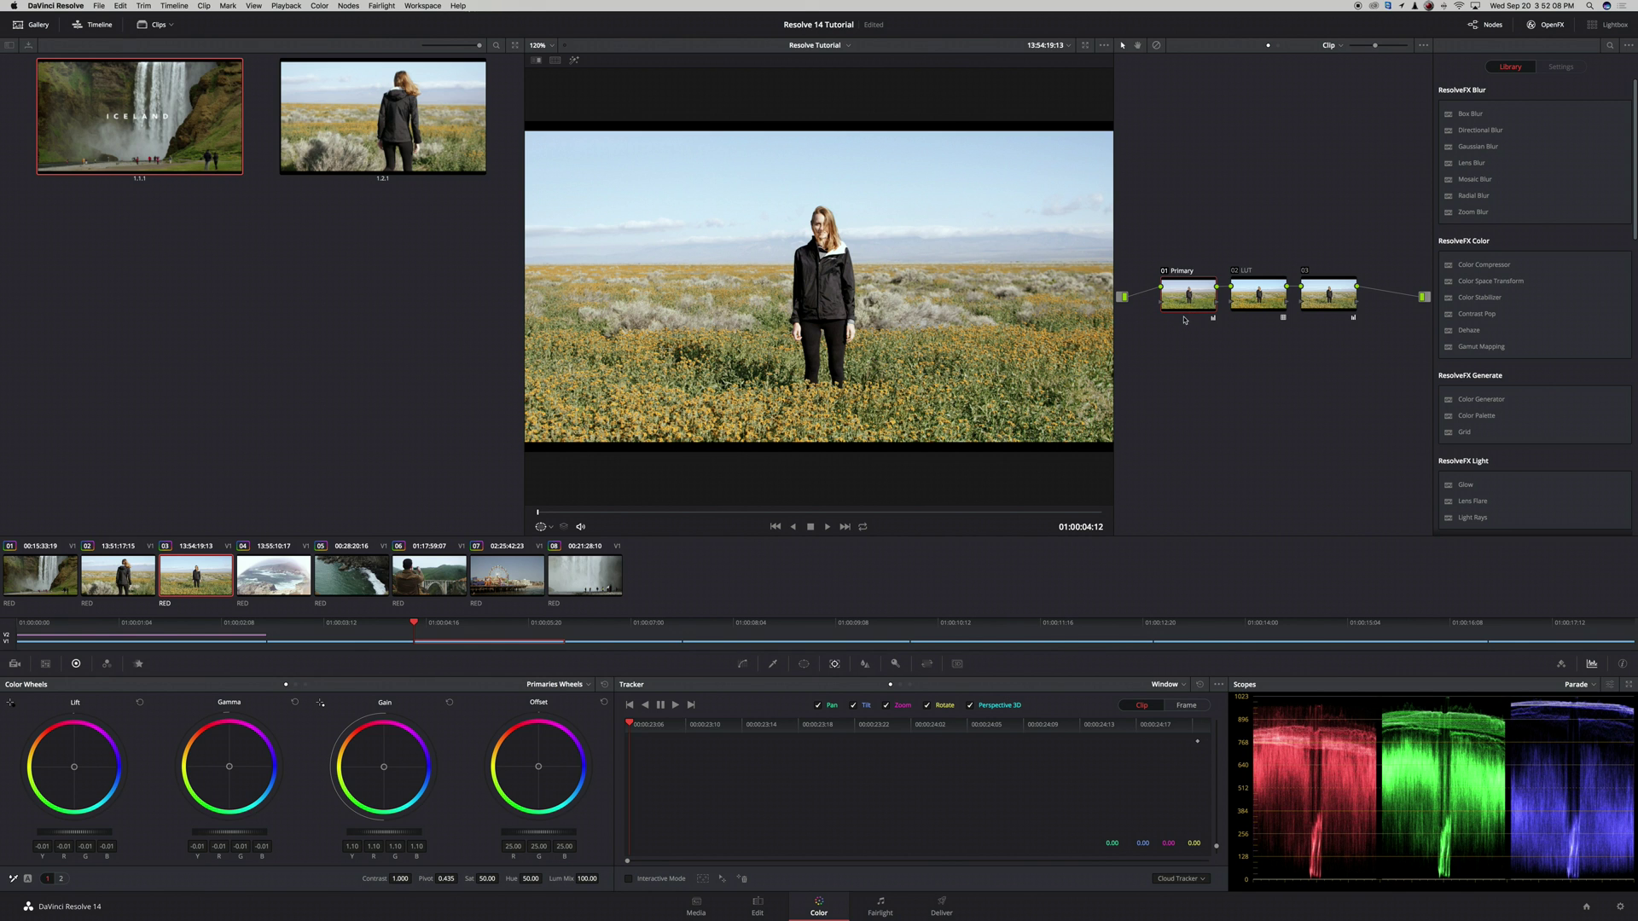
Add a node before Primary in the third clip and label it Vignette.
key("alt+p")
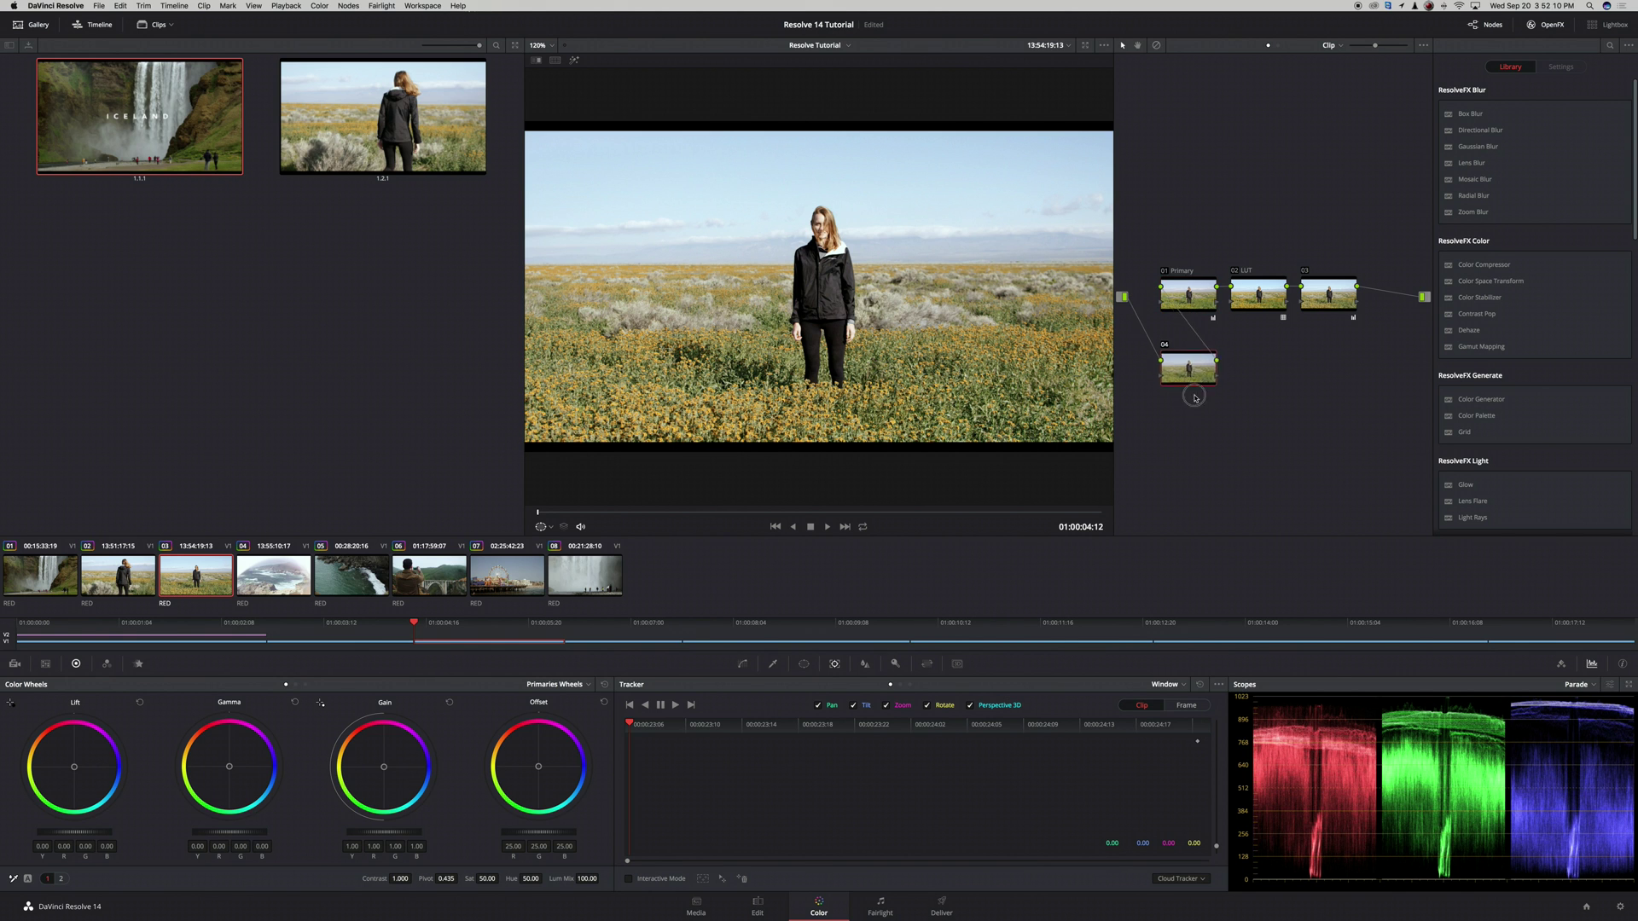
right_click(1180, 394)
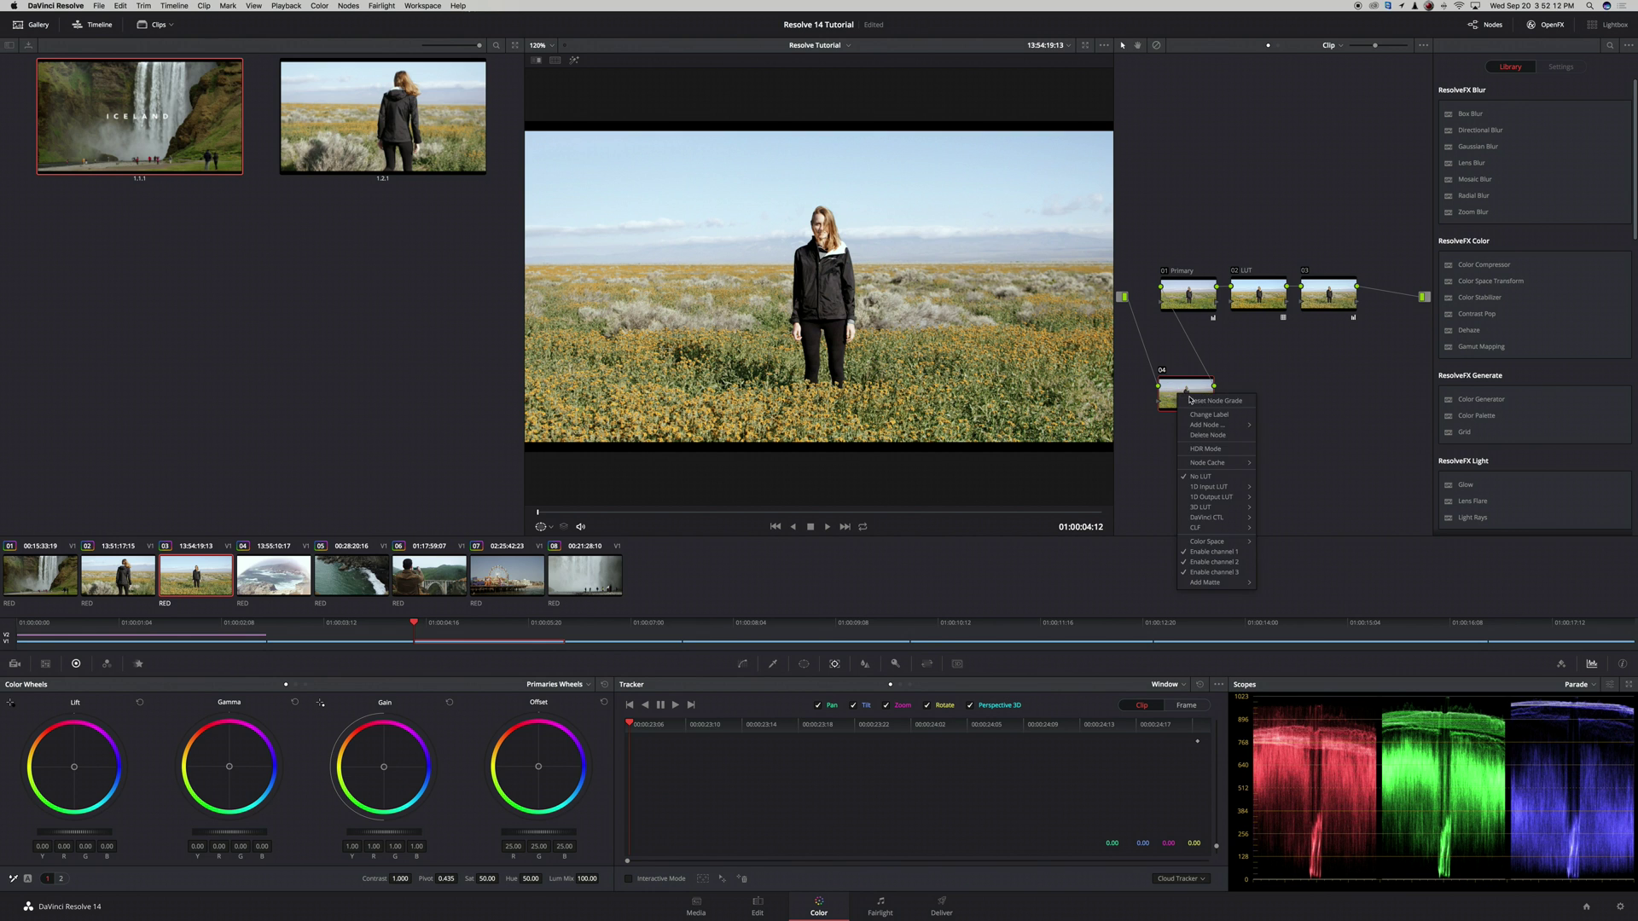
left_click(1199, 413)
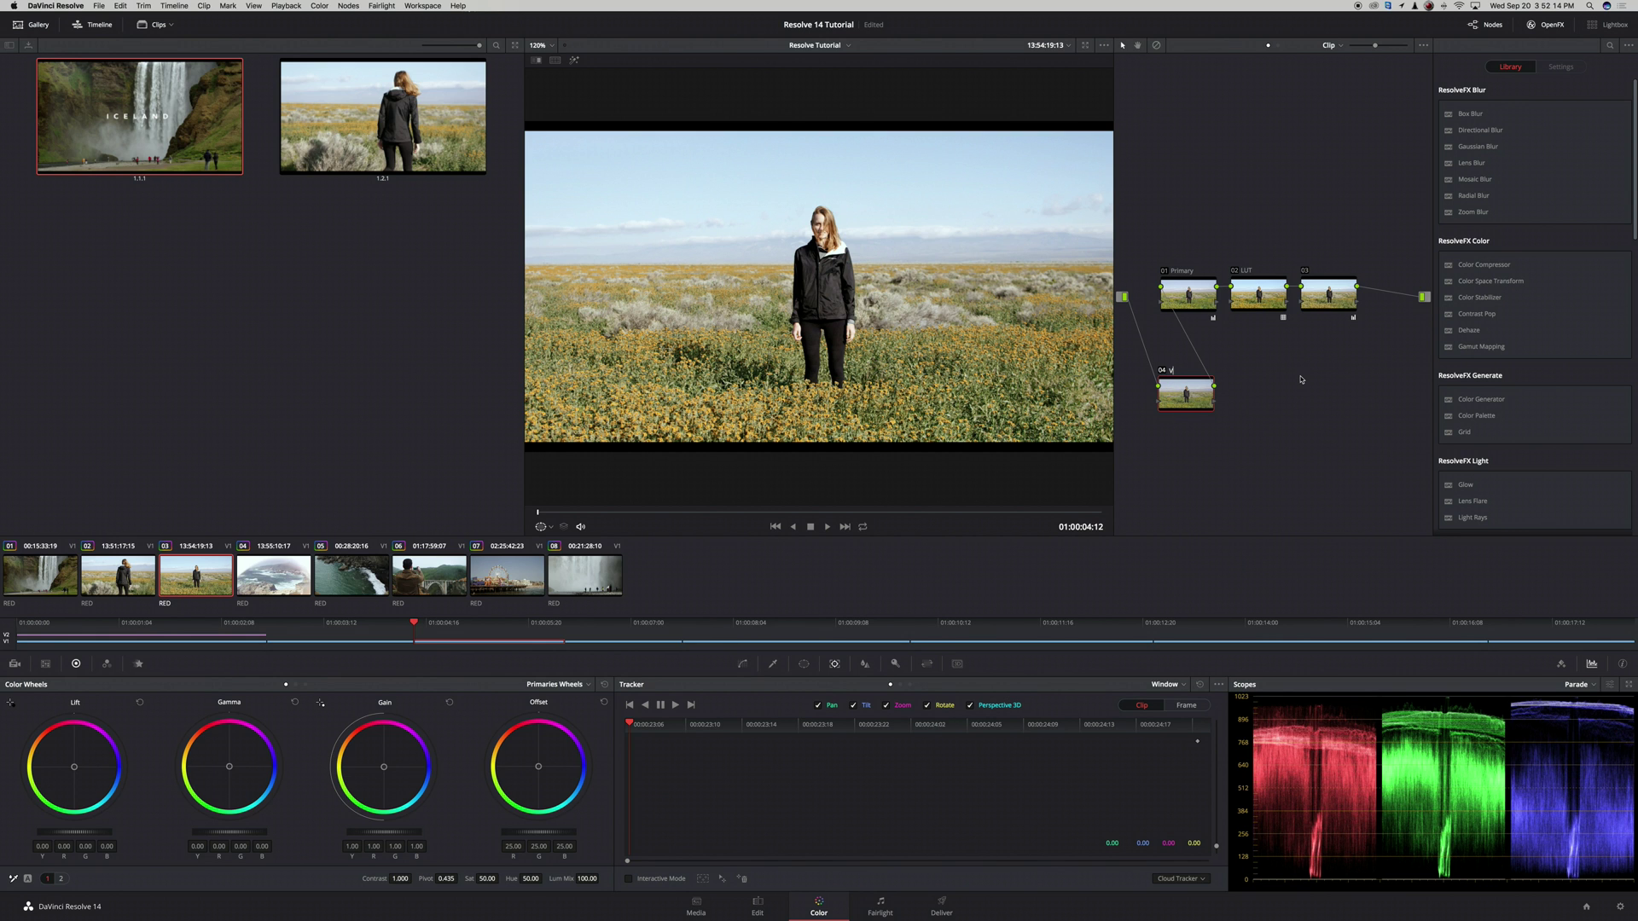
type("Vignette")
key("Return")
Add a circular window to the Vignette node with size 52.30, aspect 68.24 and softness 13.55.
left_click(803, 664)
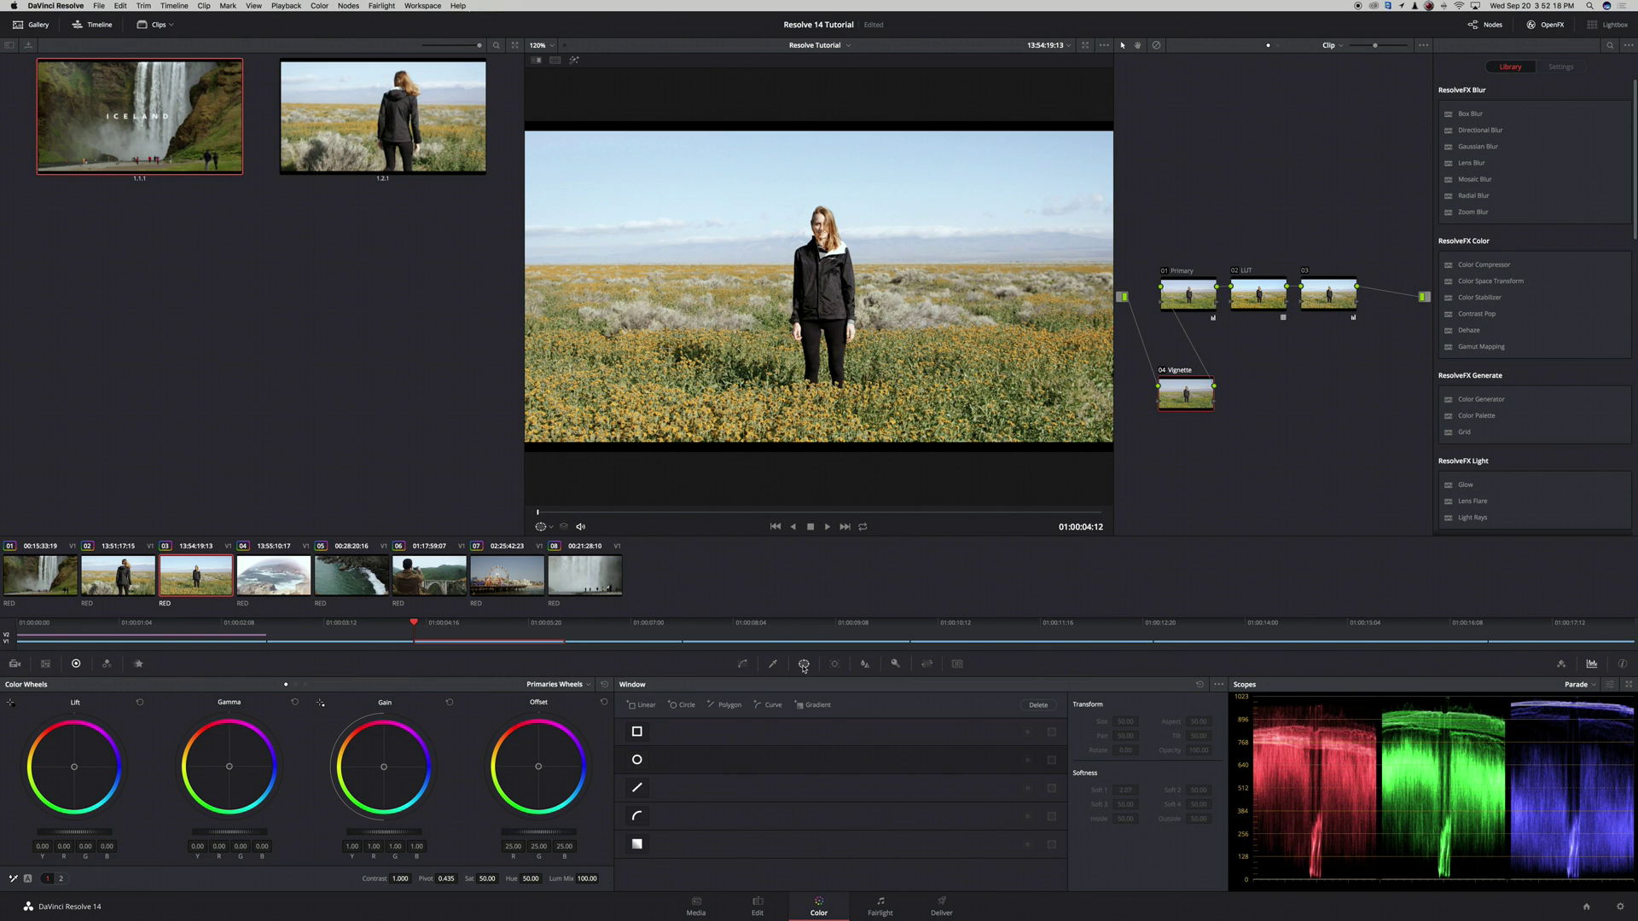
left_click(637, 759)
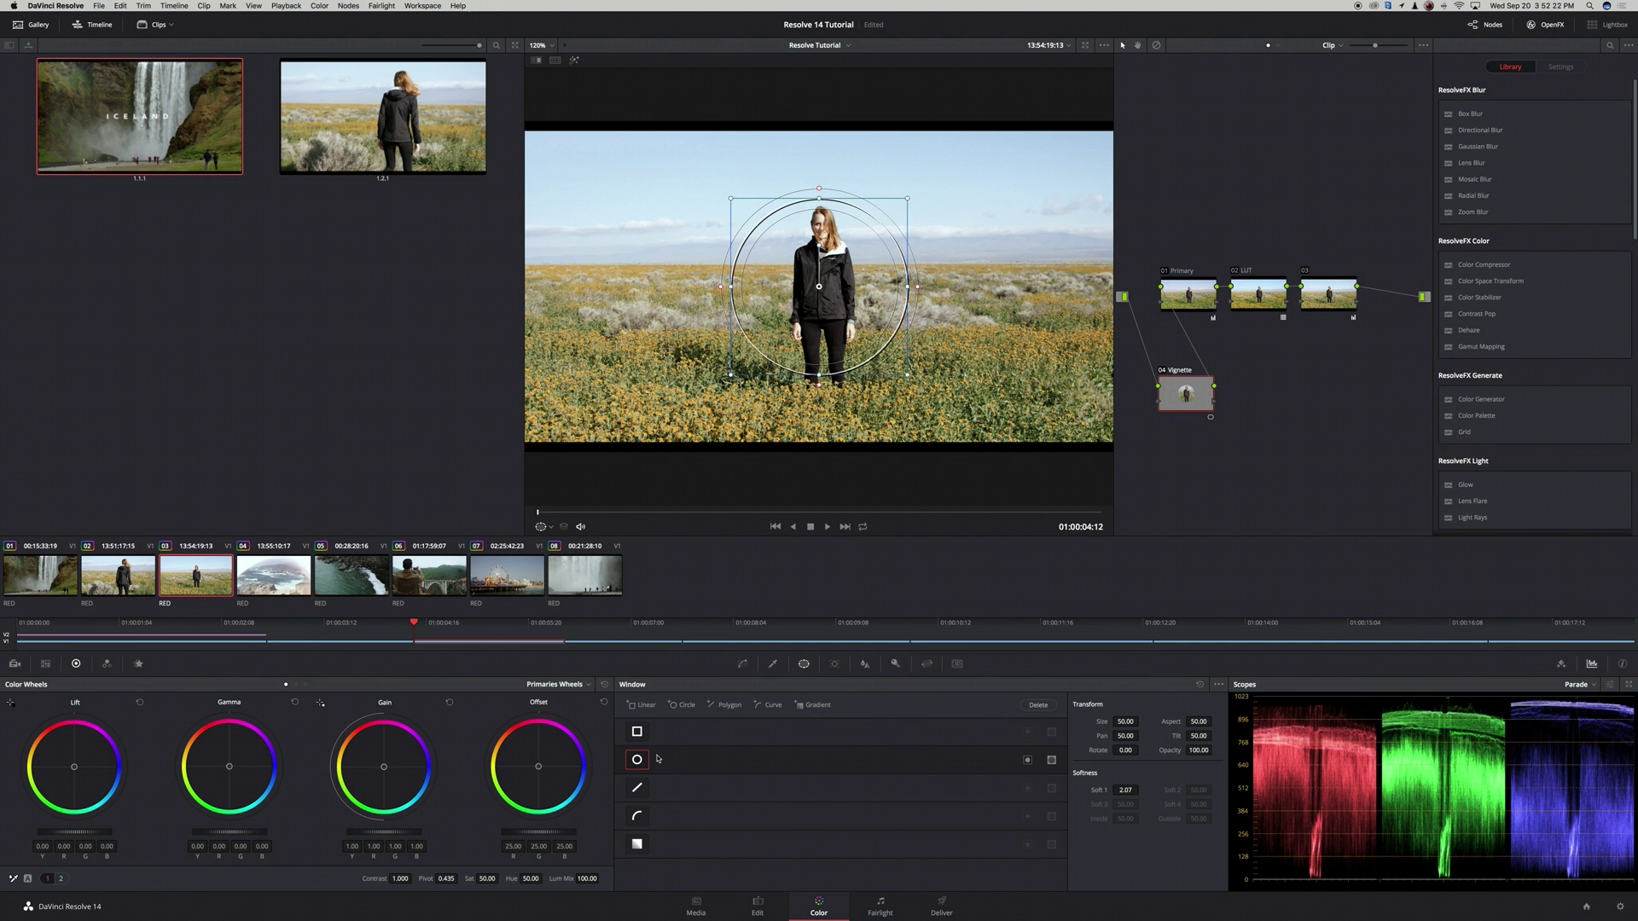
left_click_drag(907, 374, 998, 465)
left_click_drag(1007, 287, 1098, 287)
mouse_move(1125, 721)
left_mouse_down()
mouse_move(1240, 719)
mouse_move(1186, 721)
left_mouse_up()
left_click_drag(1124, 790, 1024, 802)
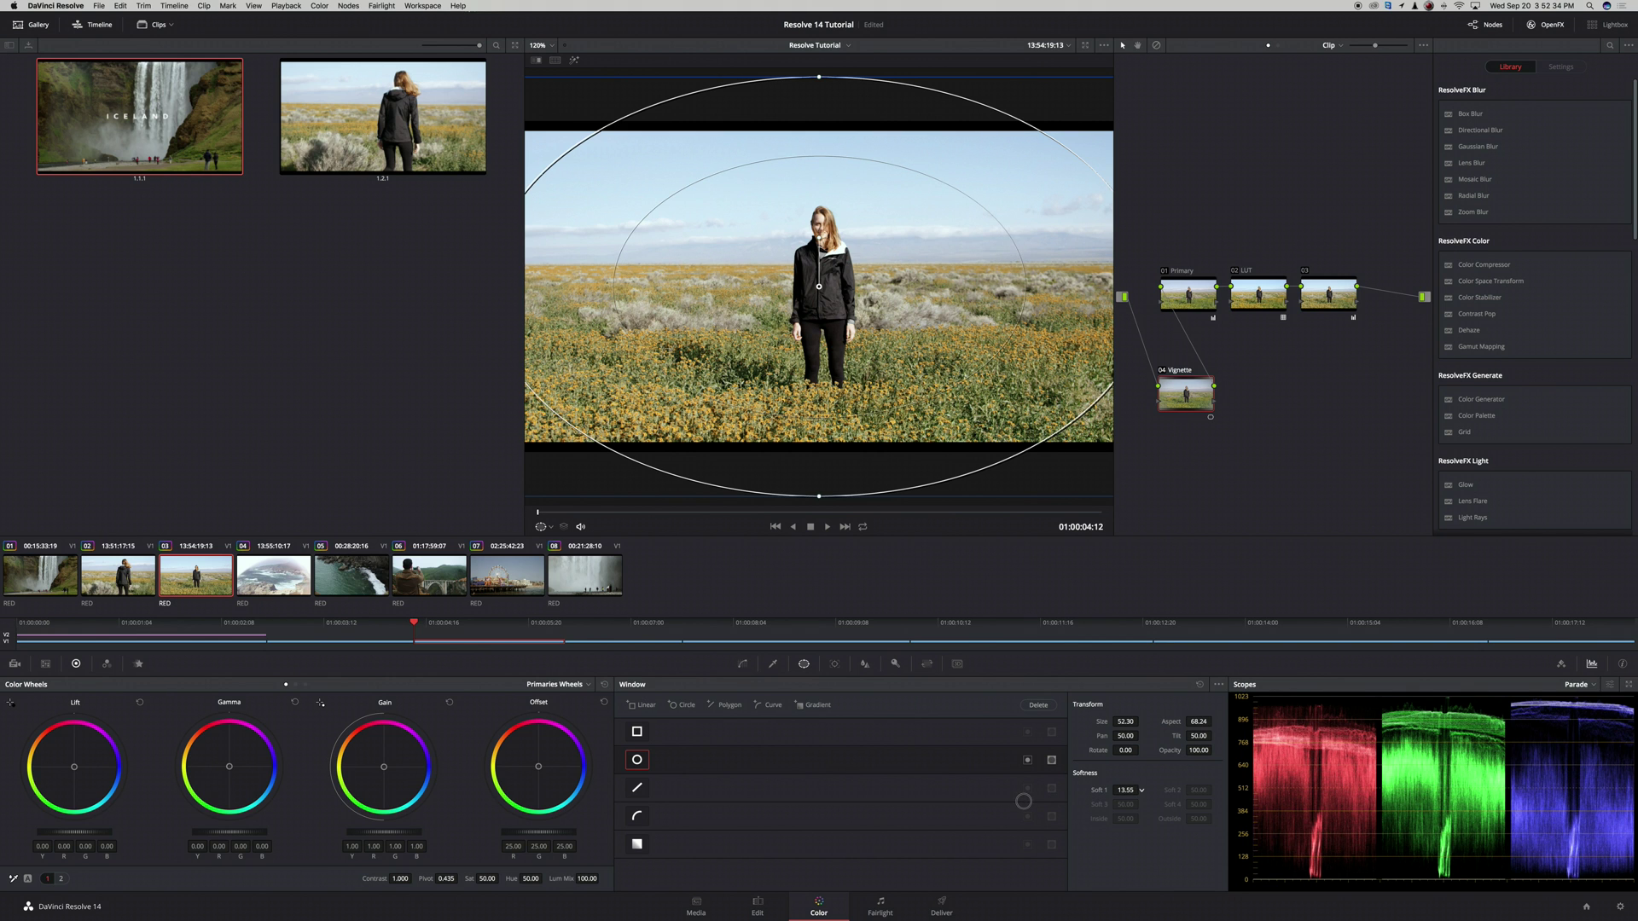
Invert the circular window, lower the Vignette node's offset to 8.00 and hide the window outline in the viewer.
left_click(1027, 759)
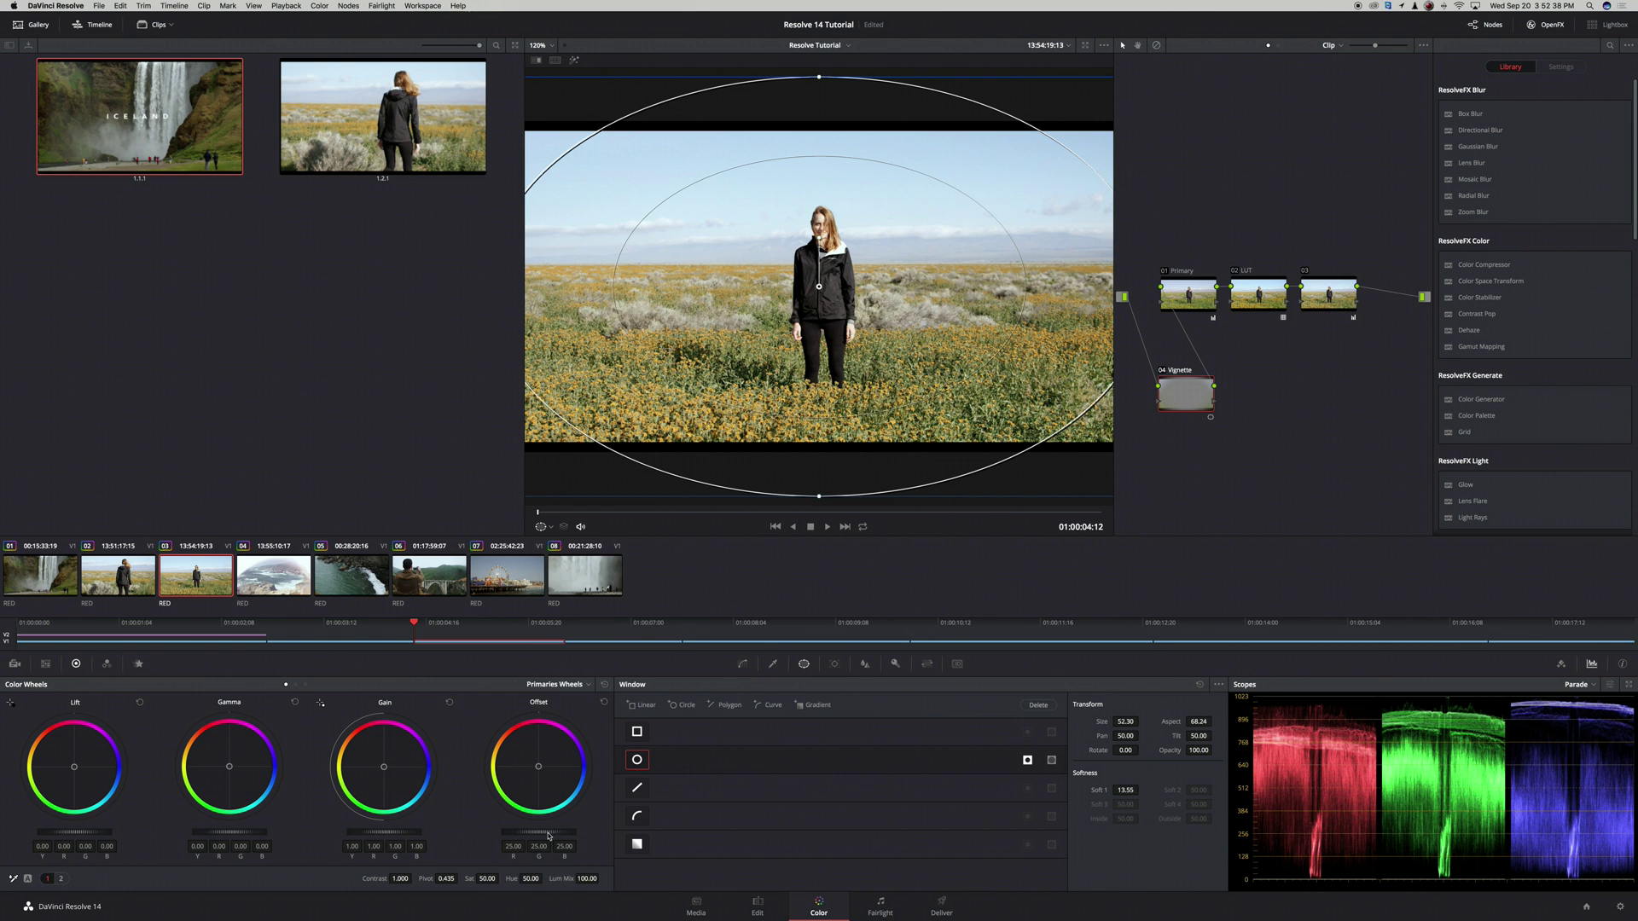
left_click_drag(550, 831, 288, 875)
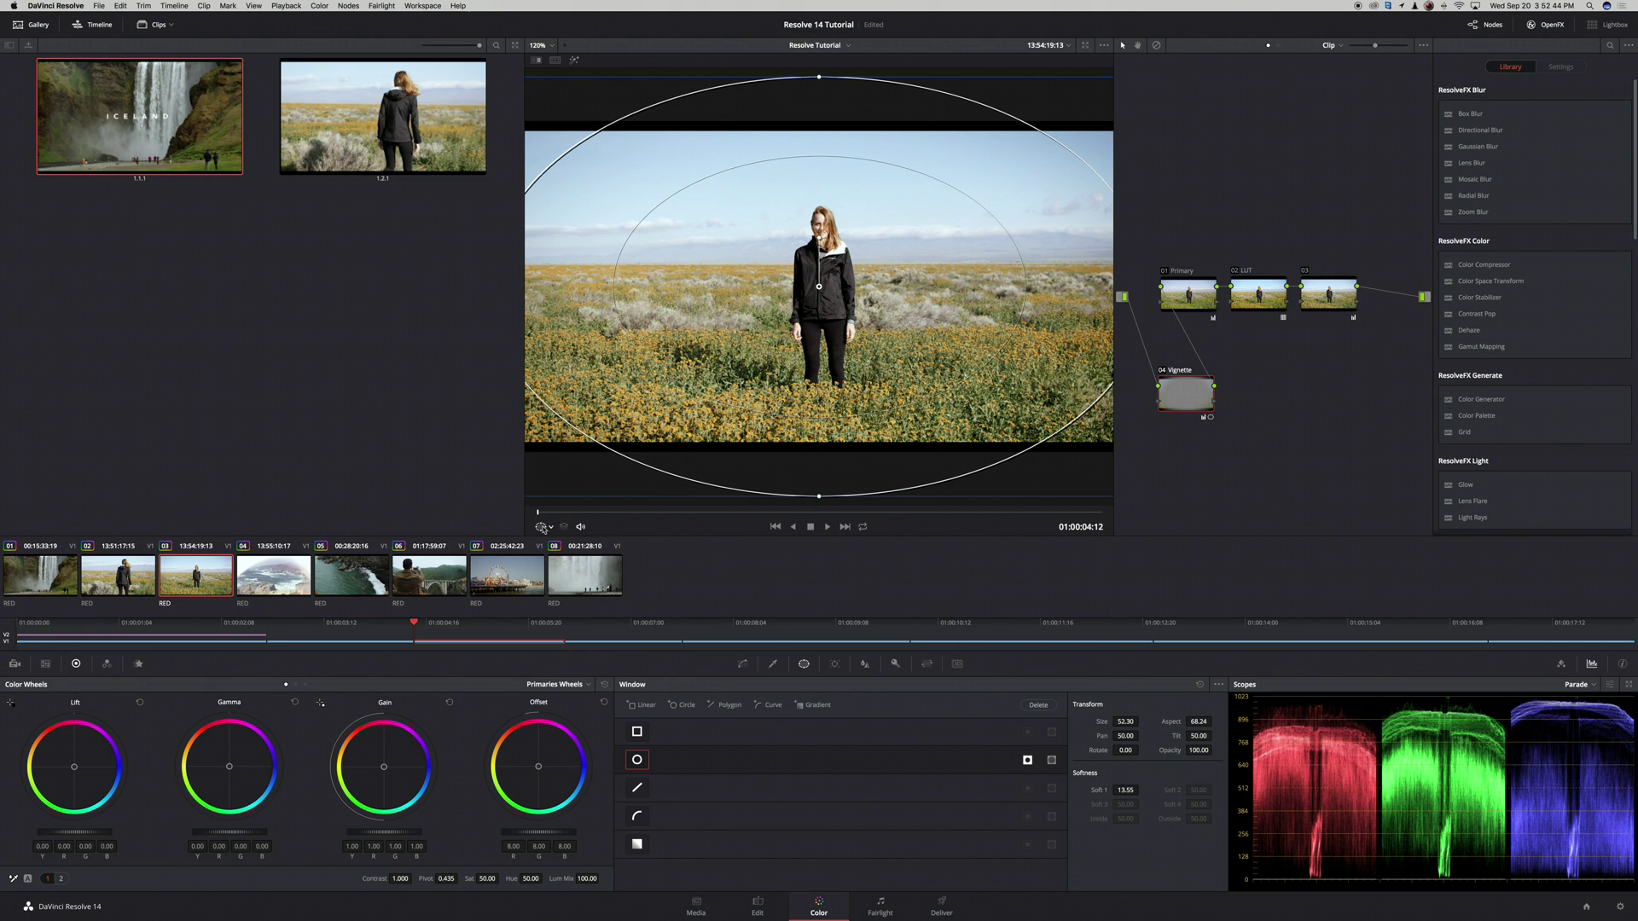
left_click(547, 526)
left_click(568, 545)
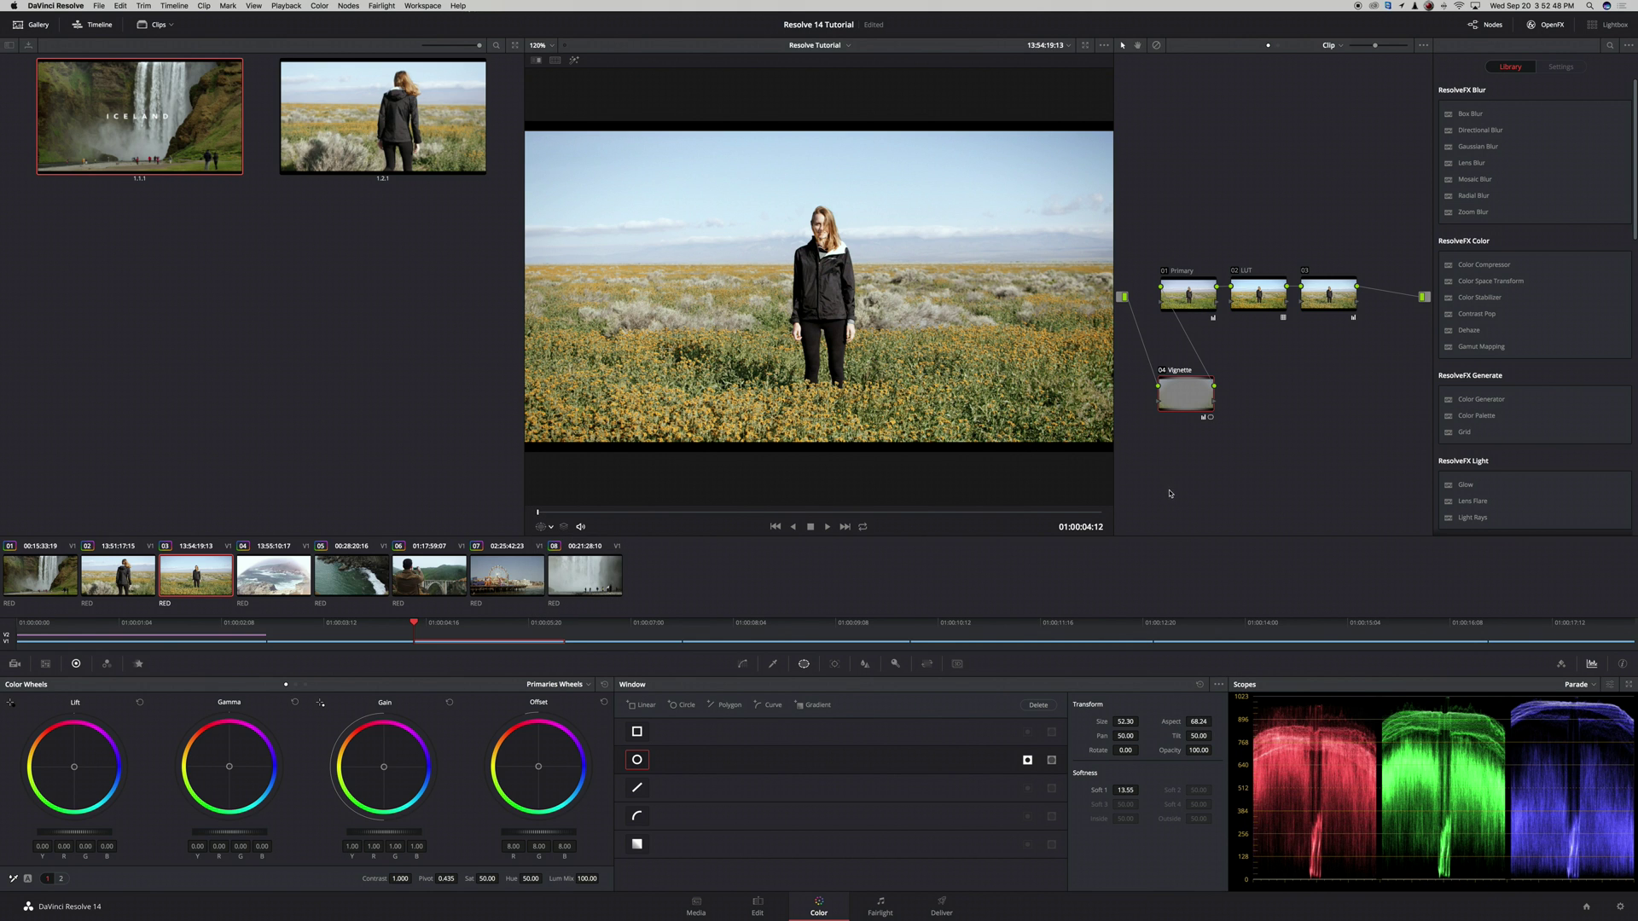
Compare the third clip with and without its Vignette node.
key("alt+s")
key("ctrl+d")
key("ctrl+d")
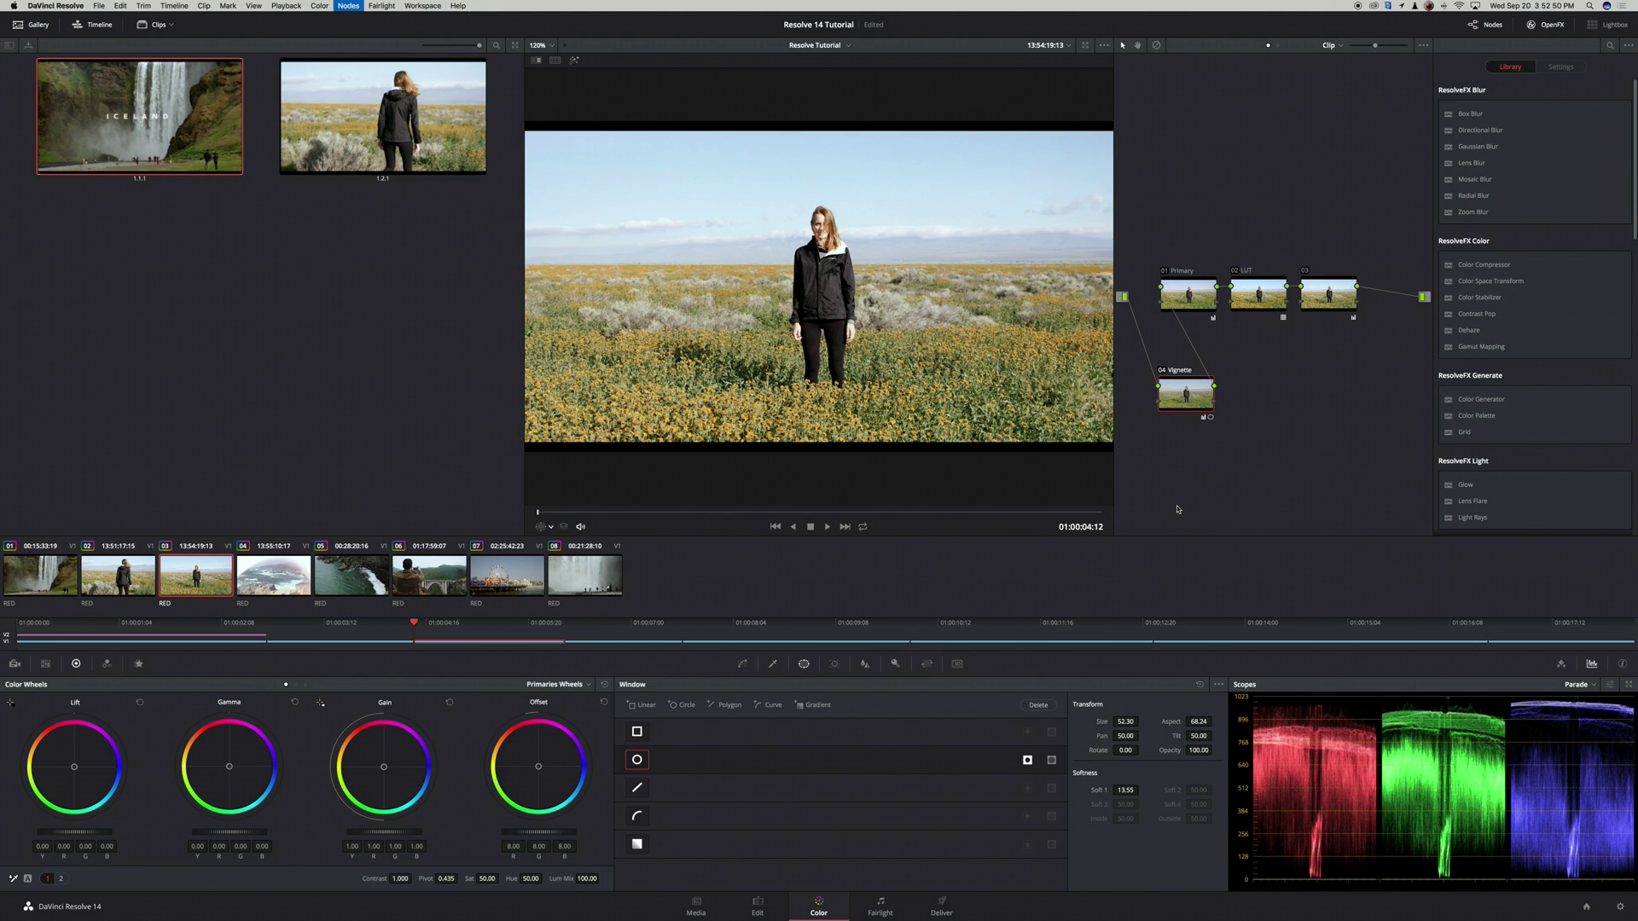
key("ctrl+d")
key("ctrl+d")
key("ctrl+d")
key("ctrl+d")
key("ctrl+d")
key("ctrl+d")
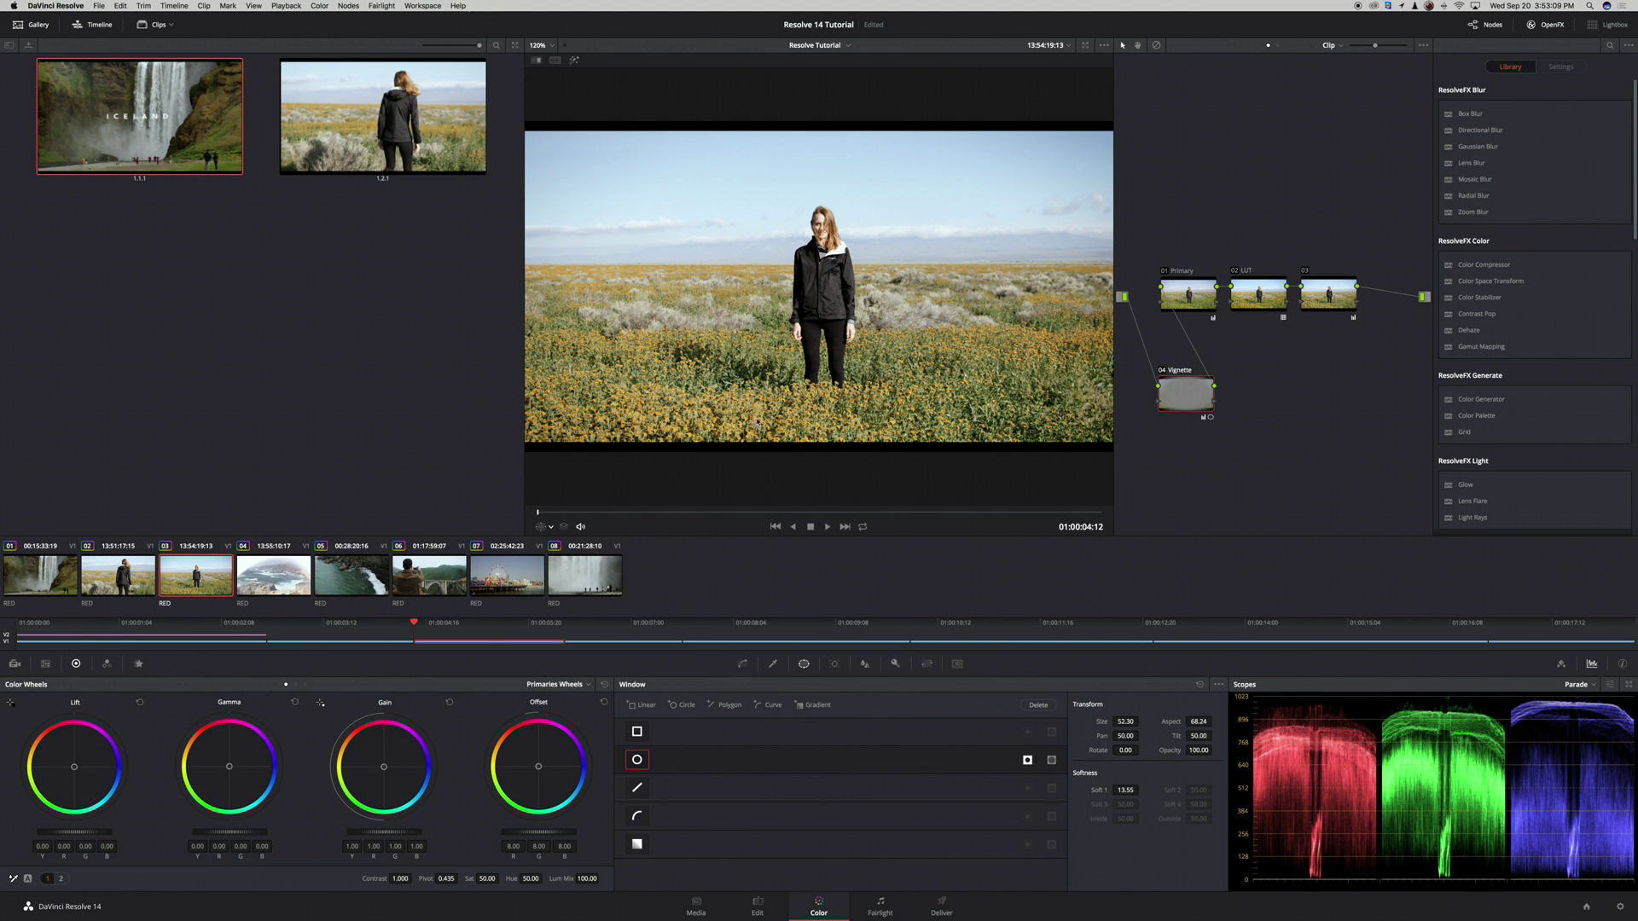
Add a node before Primary in the second clip and paste the Vignette node's grade into it.
left_click(128, 580)
left_click(1194, 298)
key("alt+o")
left_click_drag(1177, 354, 1173, 383)
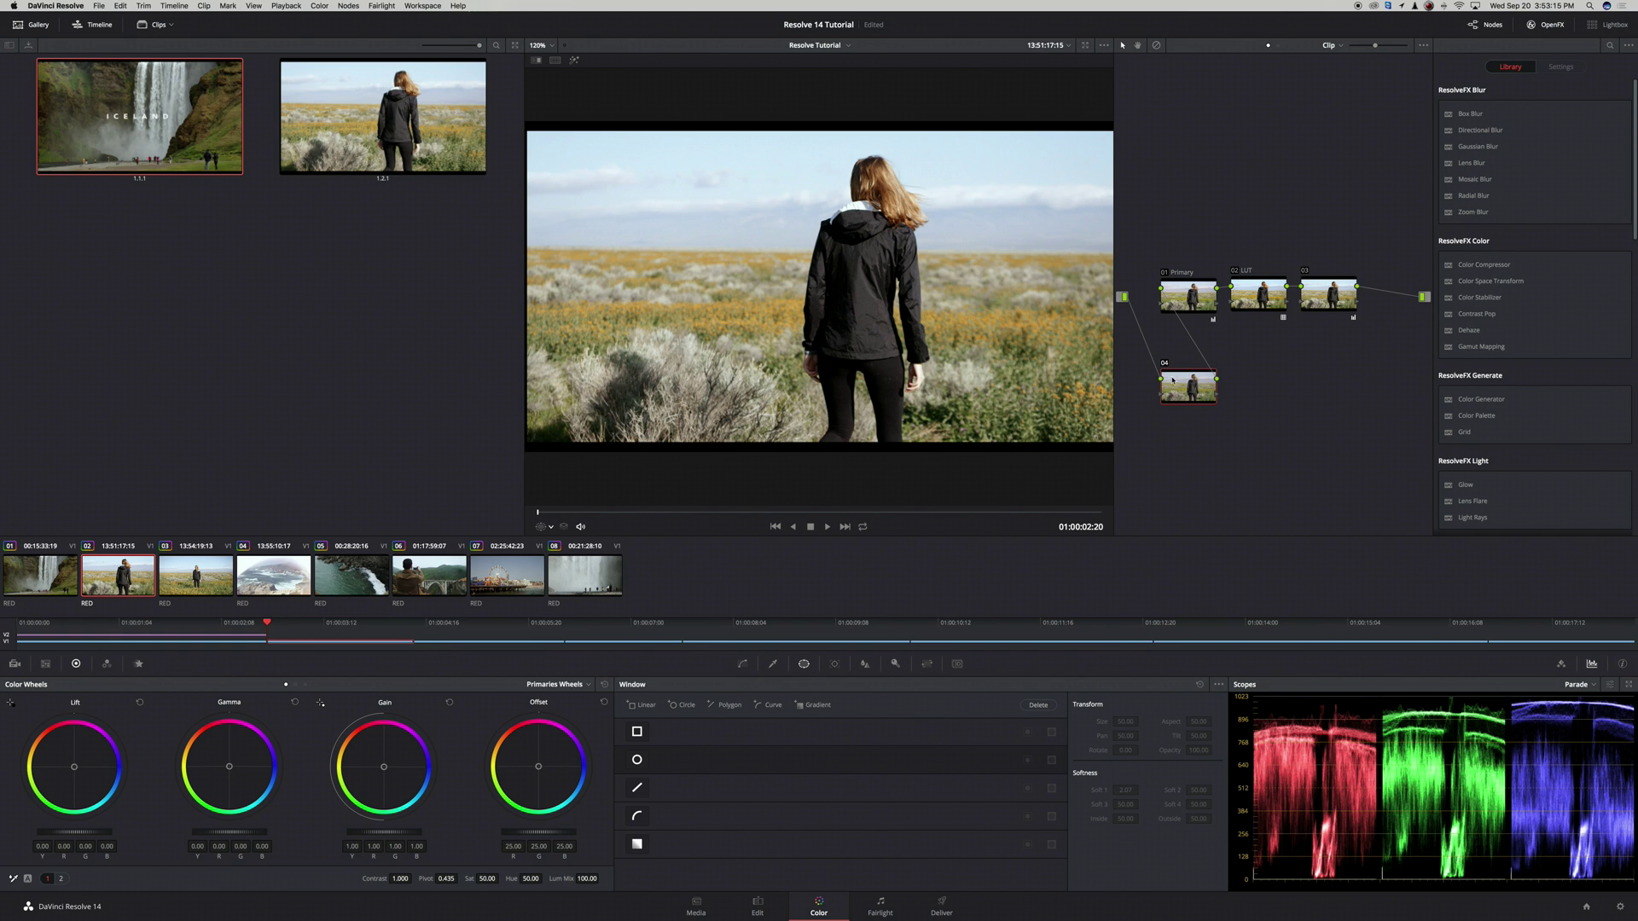
key("super+v")
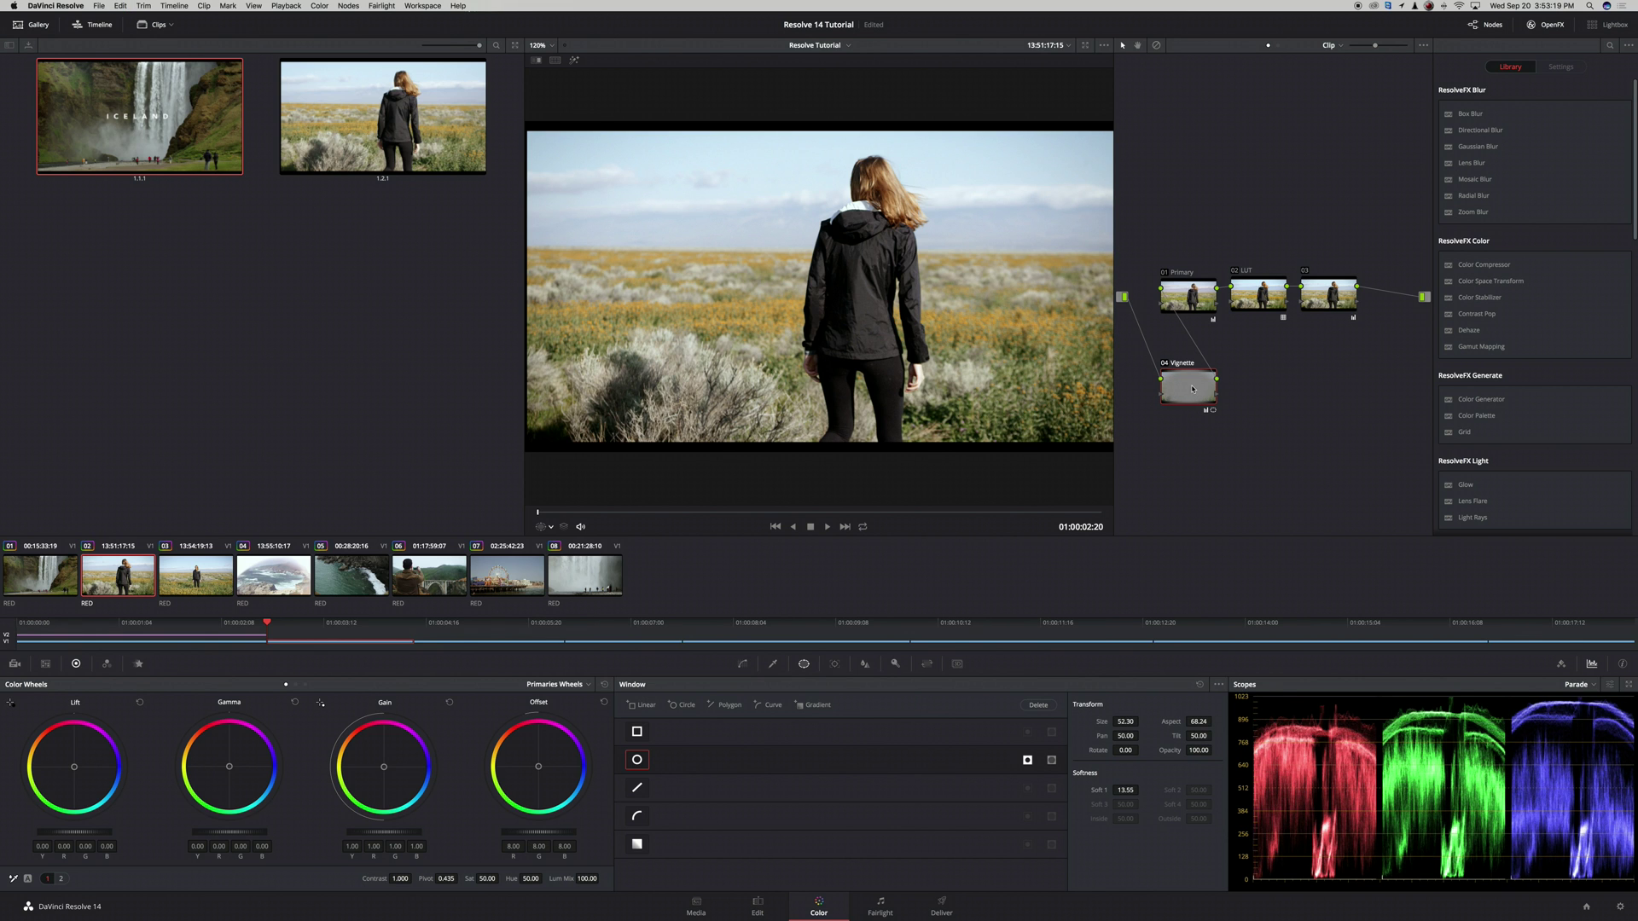
Add a node before Primary in the opening waterfall clip and paste the Vignette grade into it.
left_click(39, 577)
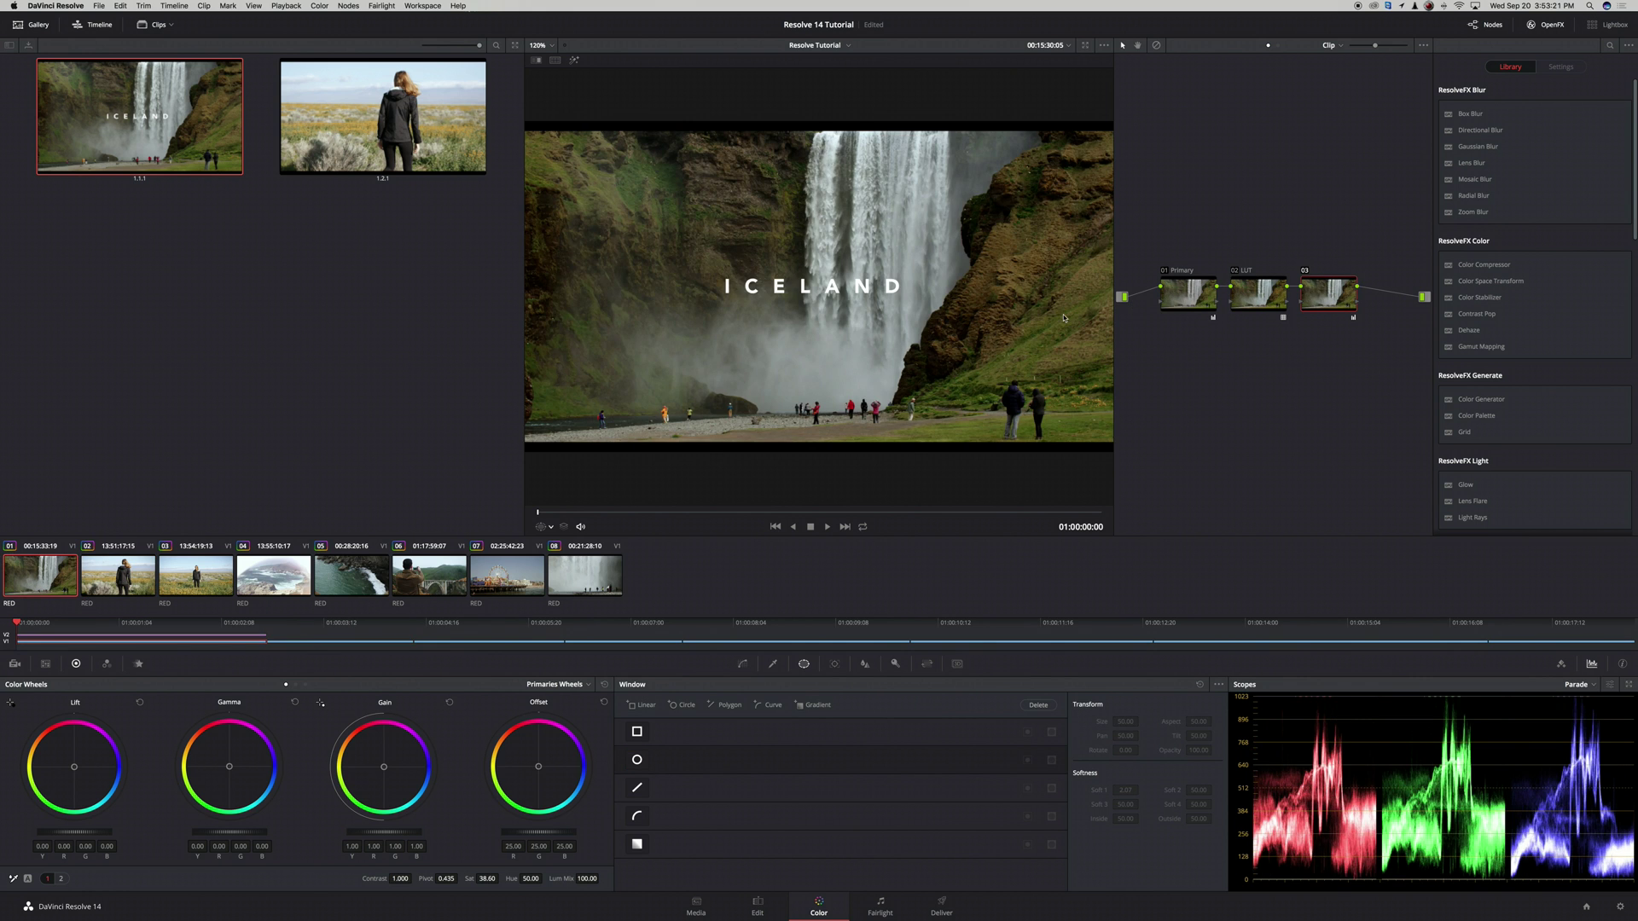
left_click(1197, 296)
key("alt+o")
key("super+v")
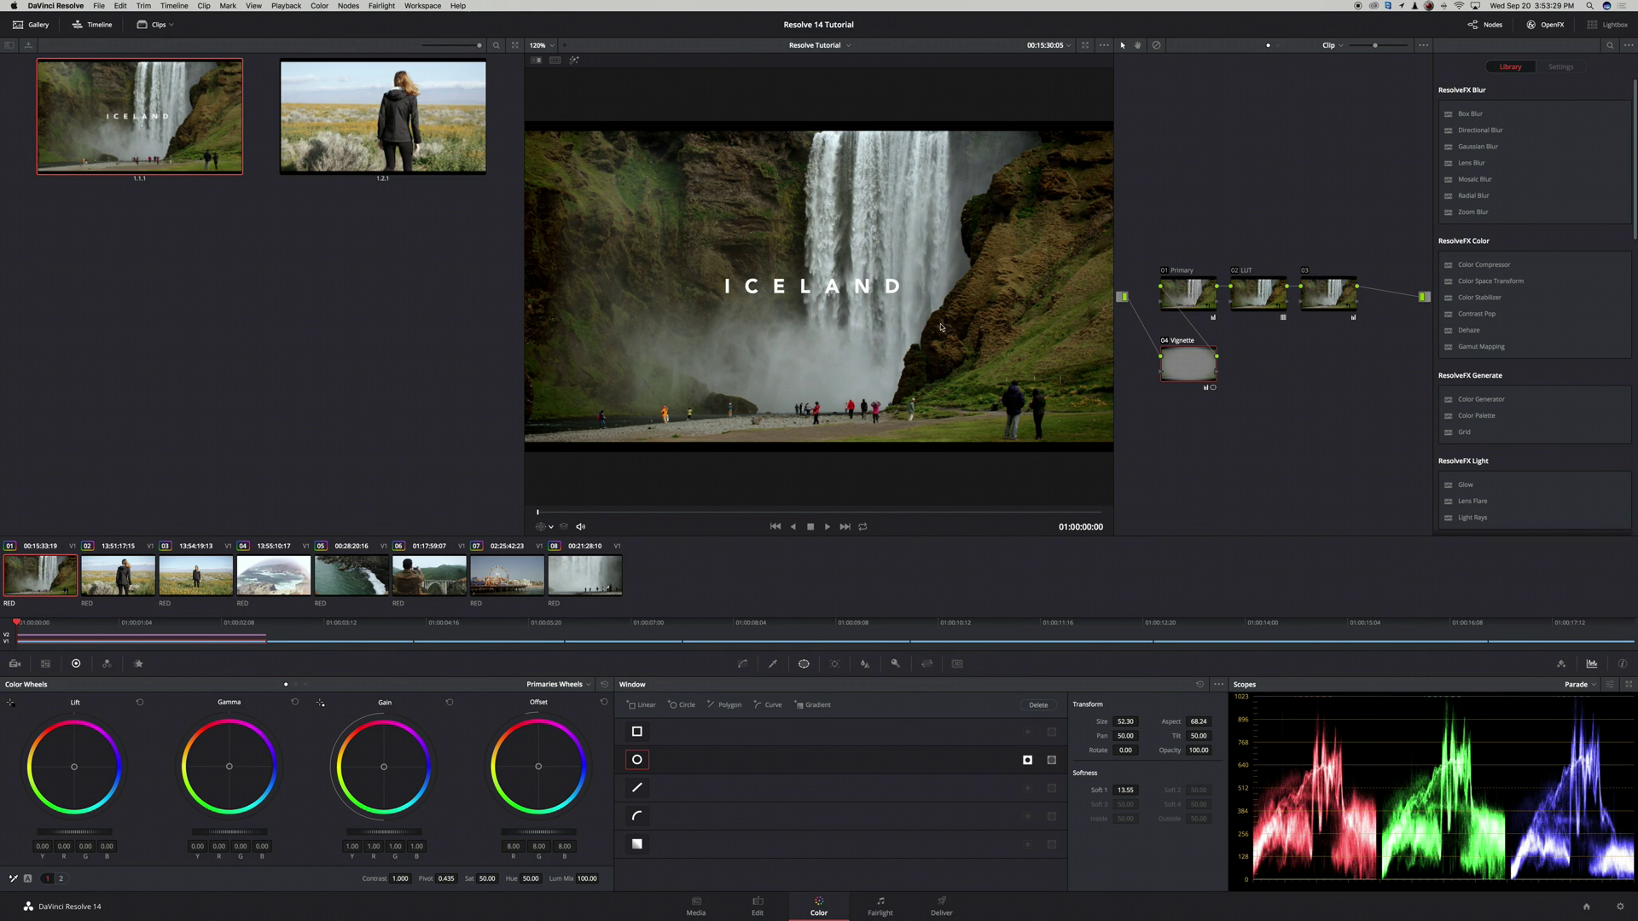
Set the key output gain of the opening waterfall clip's Vignette node to 0.500.
left_click(896, 663)
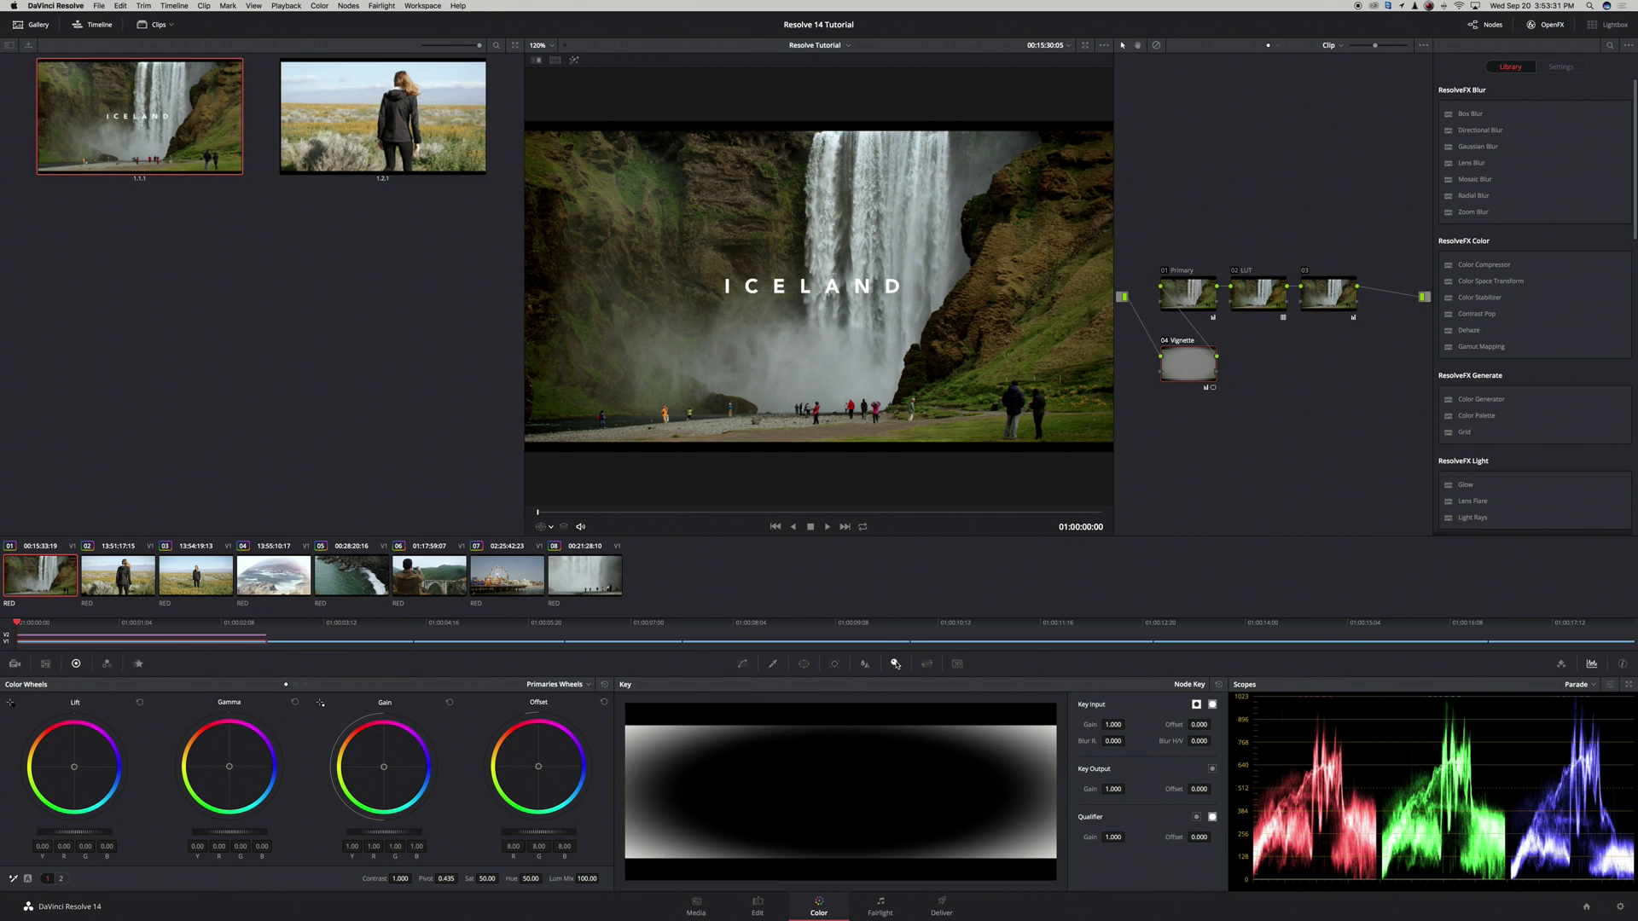
left_click_drag(1110, 783, 1115, 788)
key("BackSpace")
key("Return")
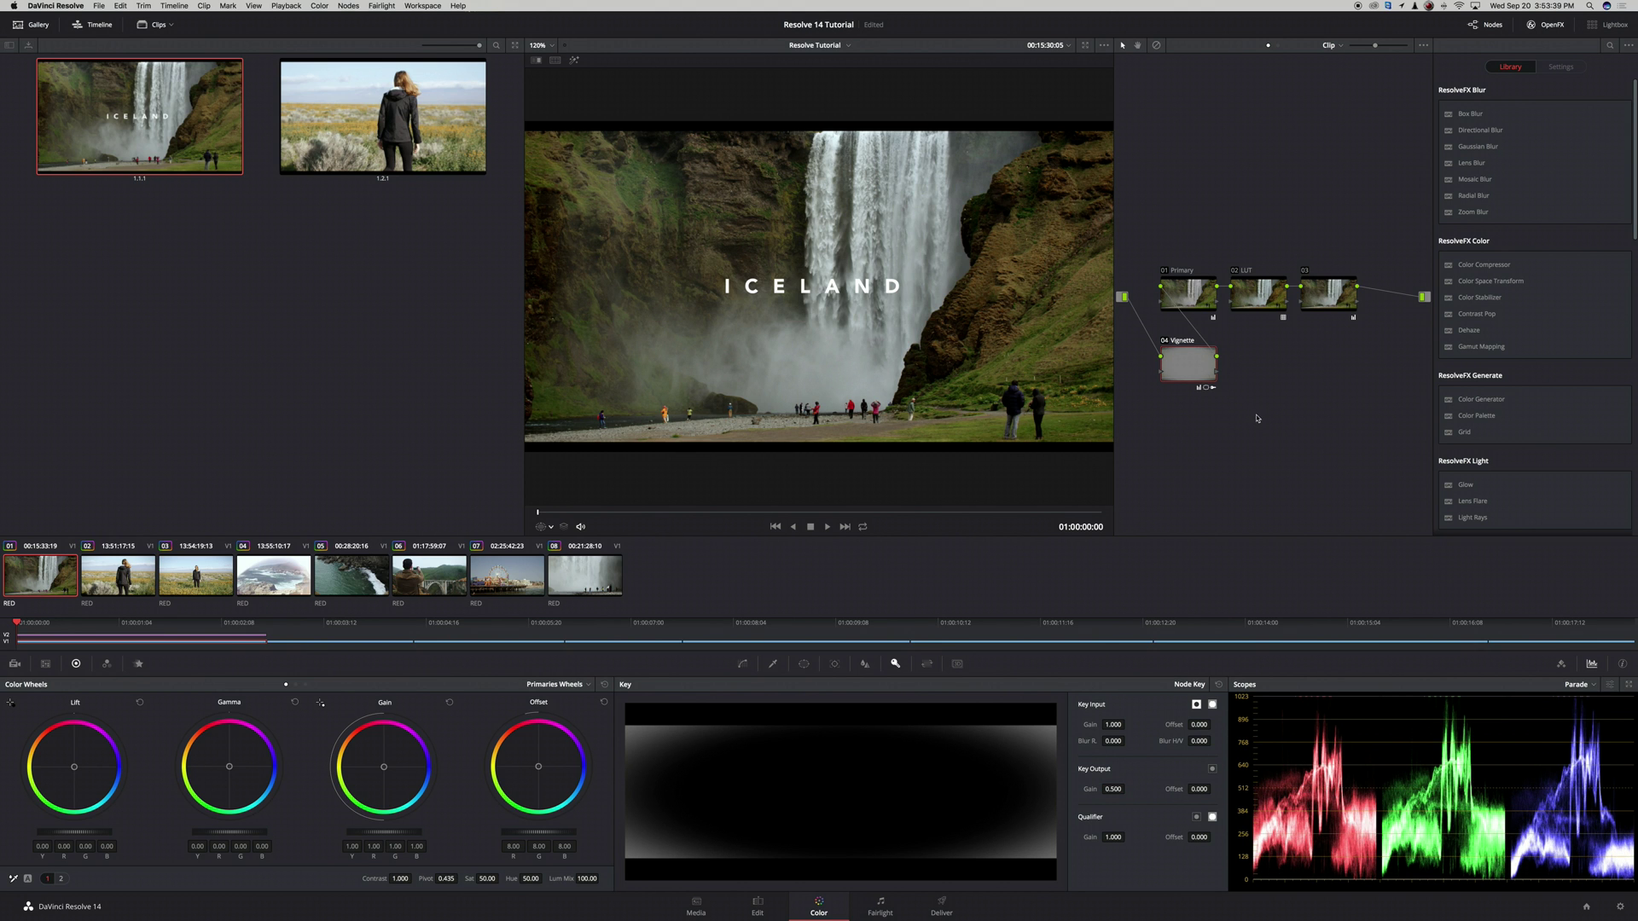
Compare the opening waterfall clip with and without its vignette and save the project.
key("super+d")
key("super+d")
key("super+d")
key("super+d")
key("super+s")
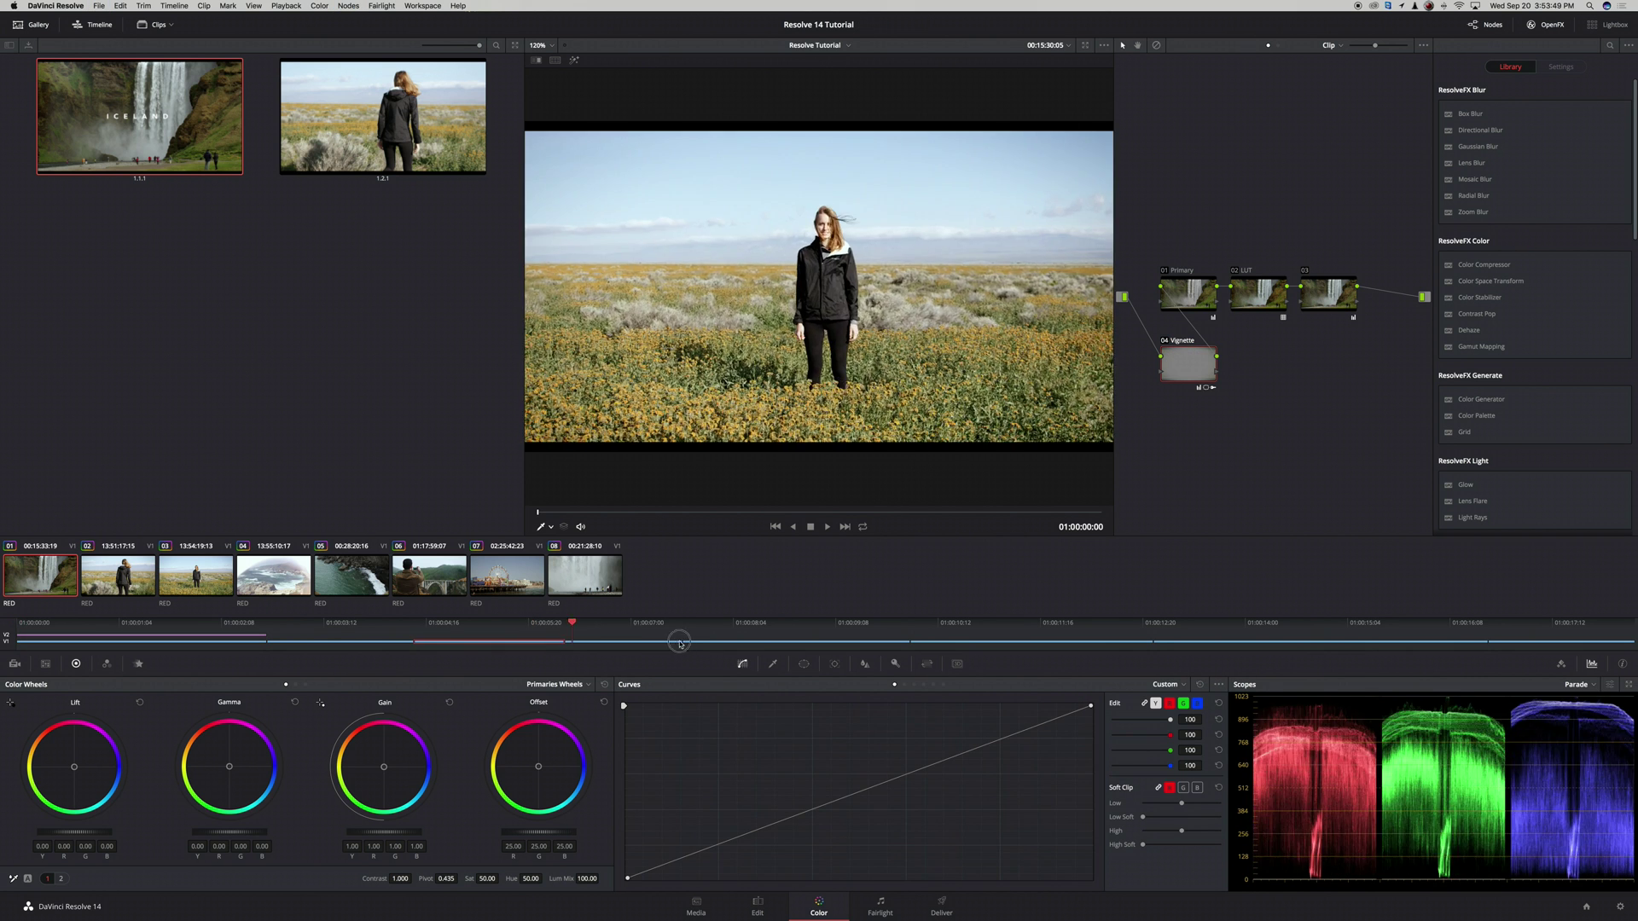
Step through the graded clips on the timeline and return to the opening shot.
key("Down")
key("Down")
key("Down")
key("Down")
key("Home")
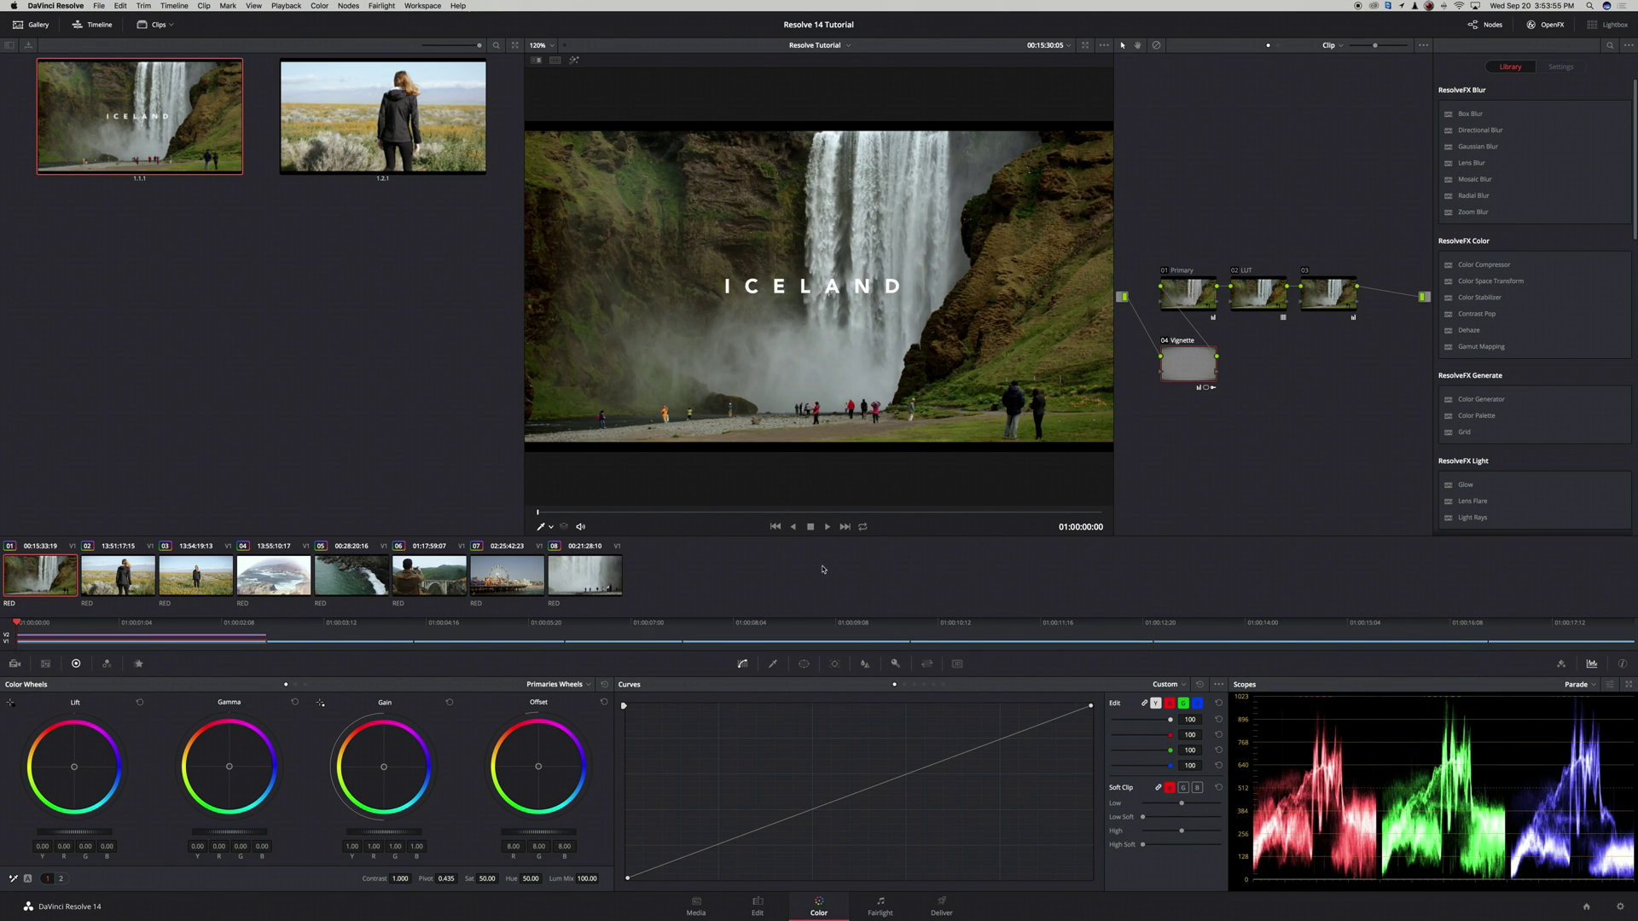
Open the Deliver page and enable forcing sizing and debayer to highest quality in the advanced video render settings.
left_click(942, 906)
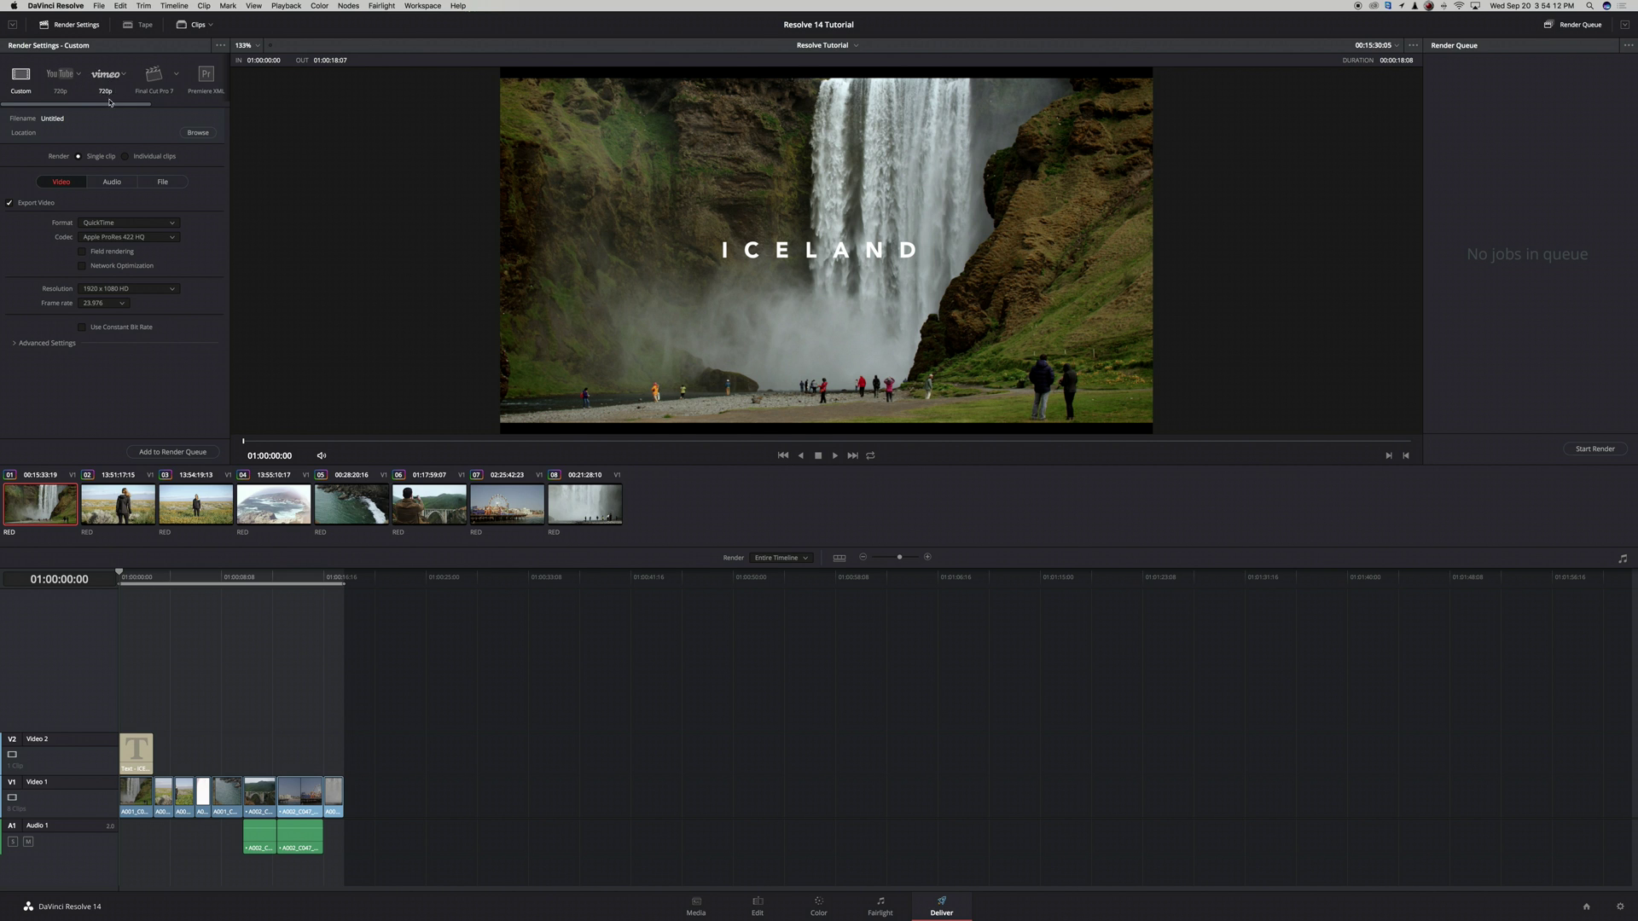
left_click_drag(109, 103, 72, 106)
left_click(158, 240)
left_click(166, 278)
left_click(47, 343)
scroll(223, 271, "down", 5)
left_click(140, 412)
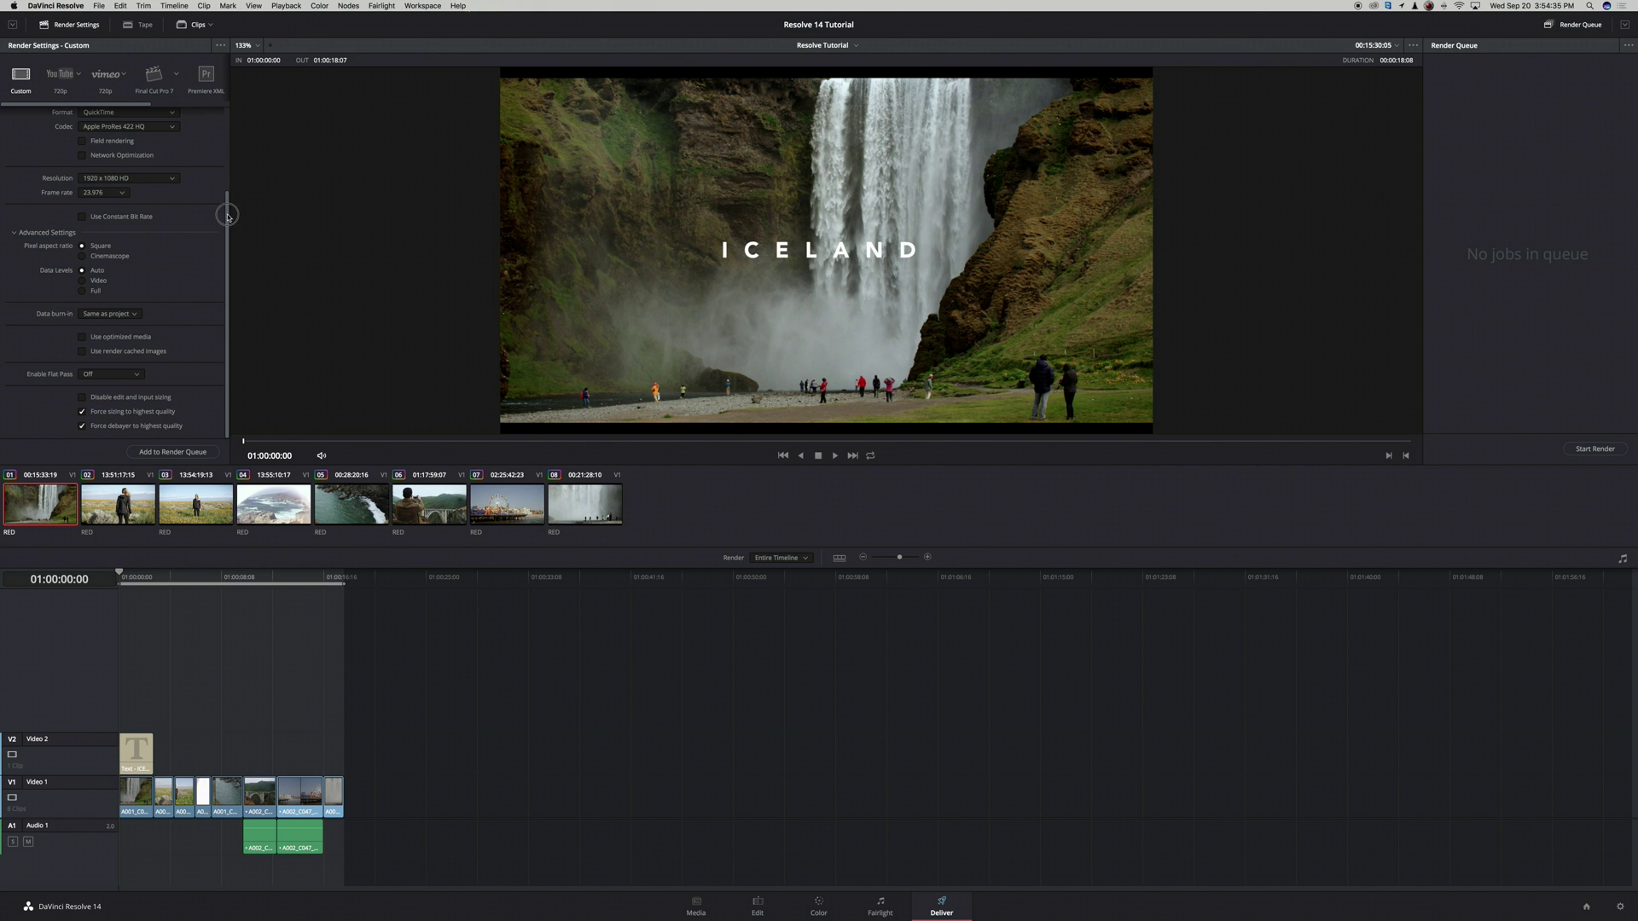
Review the bit depth and output track options in the audio render settings.
scroll(226, 213, "up", 5)
left_click(111, 182)
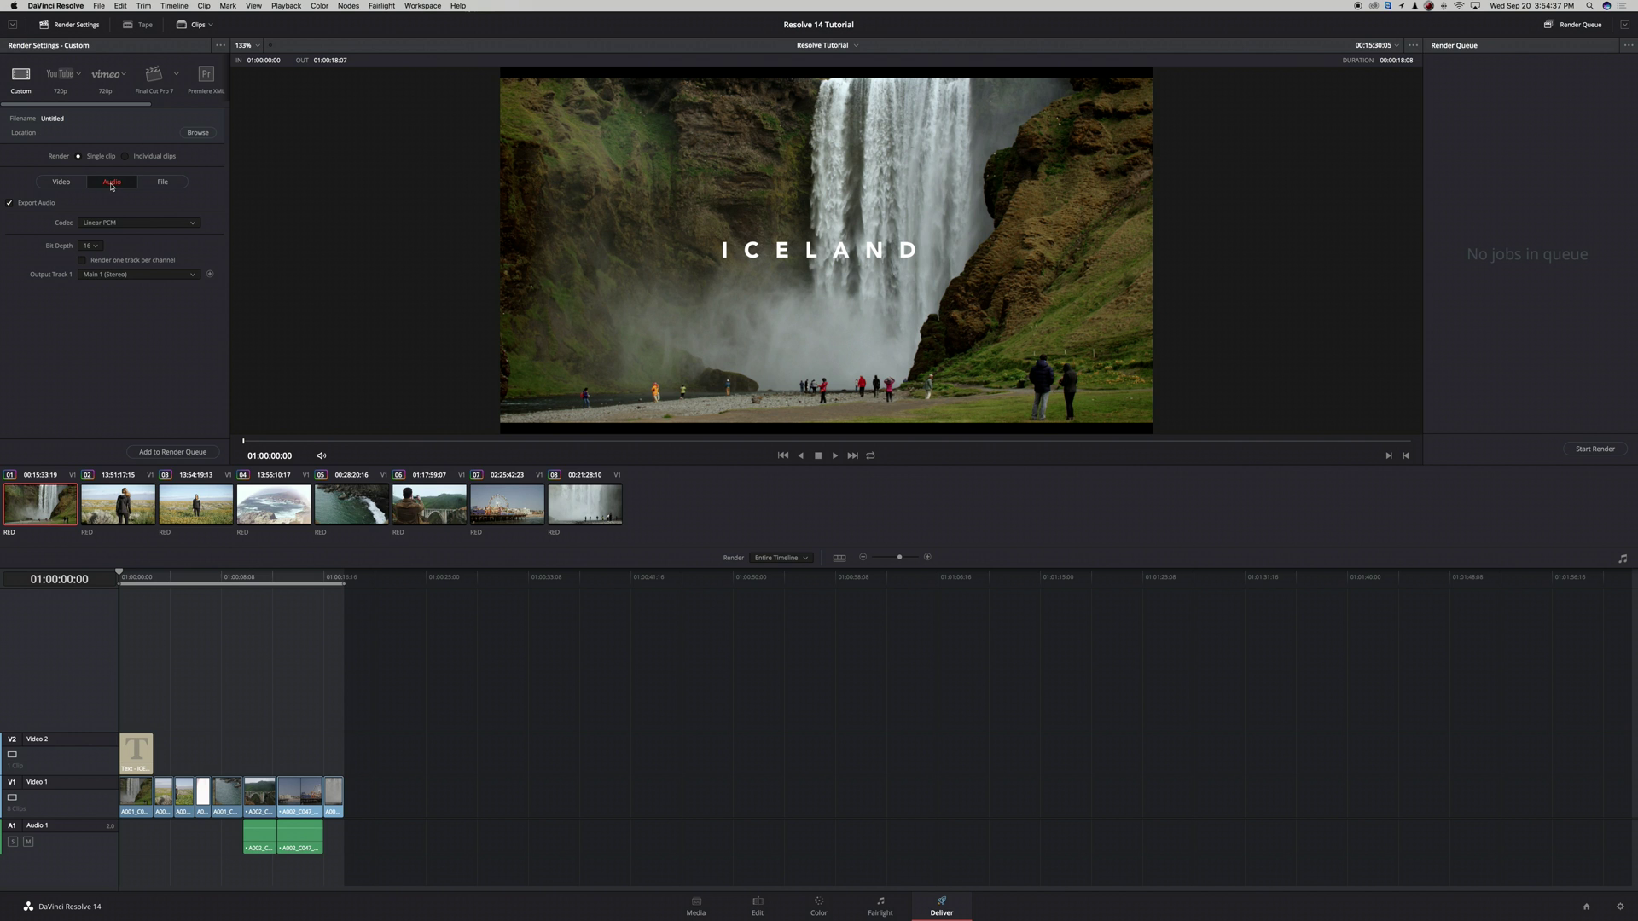
left_click(93, 246)
left_click(91, 273)
Name the render file Resolve Tutorial and browse for its destination to the Resolve_14_Overview folder under TUTORIALS on the CHALLENGER drive.
left_click(161, 183)
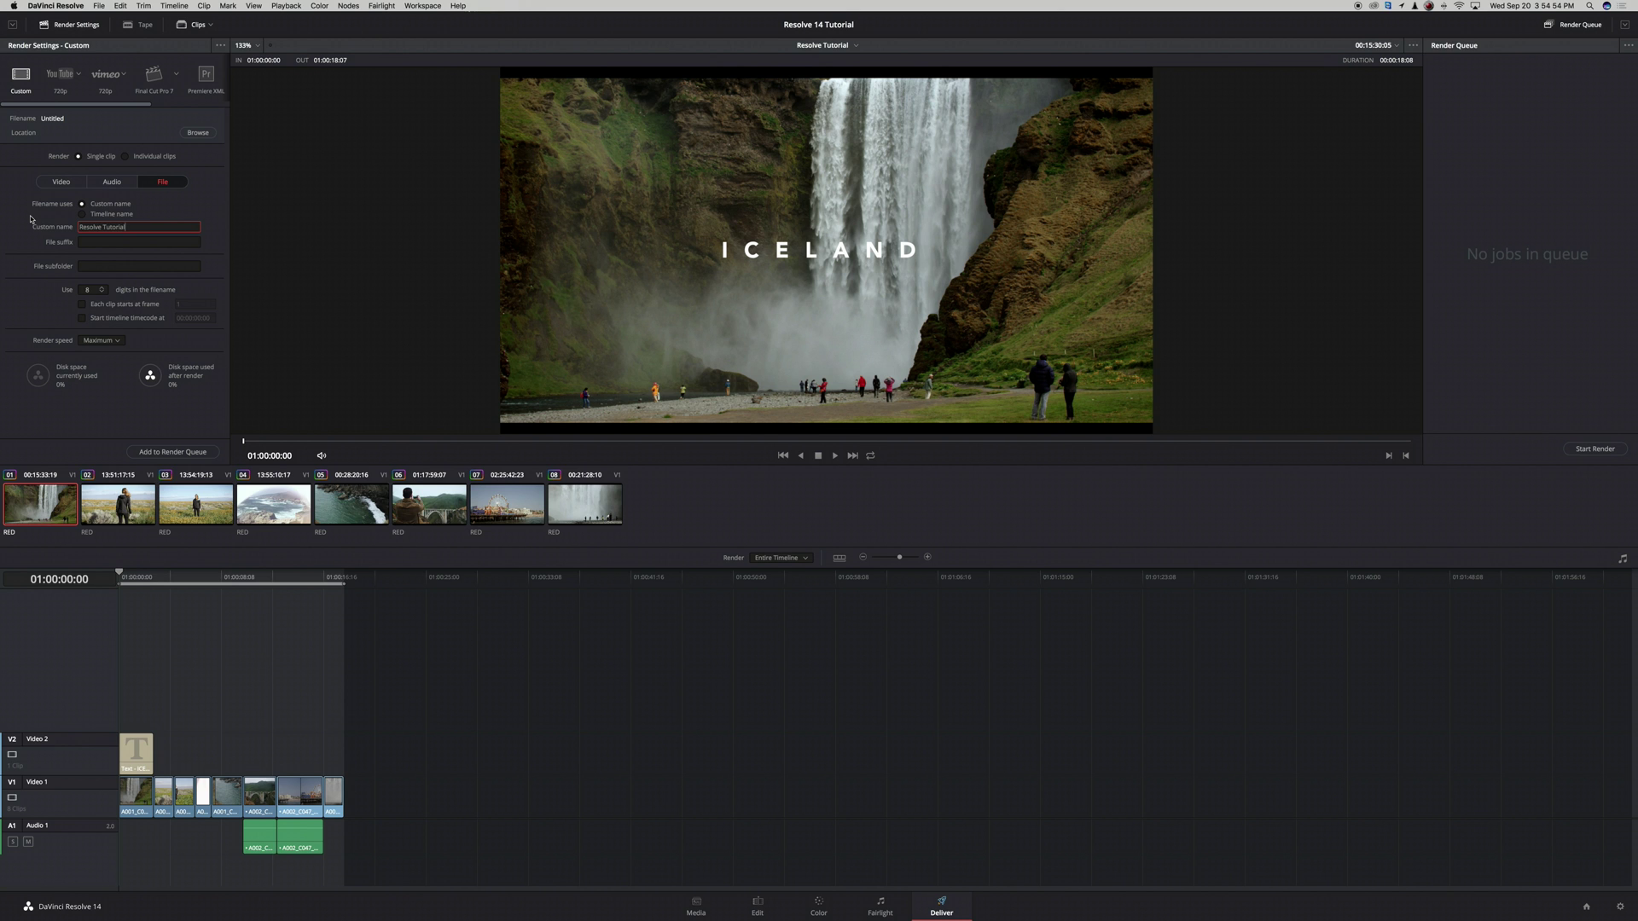
left_click(196, 131)
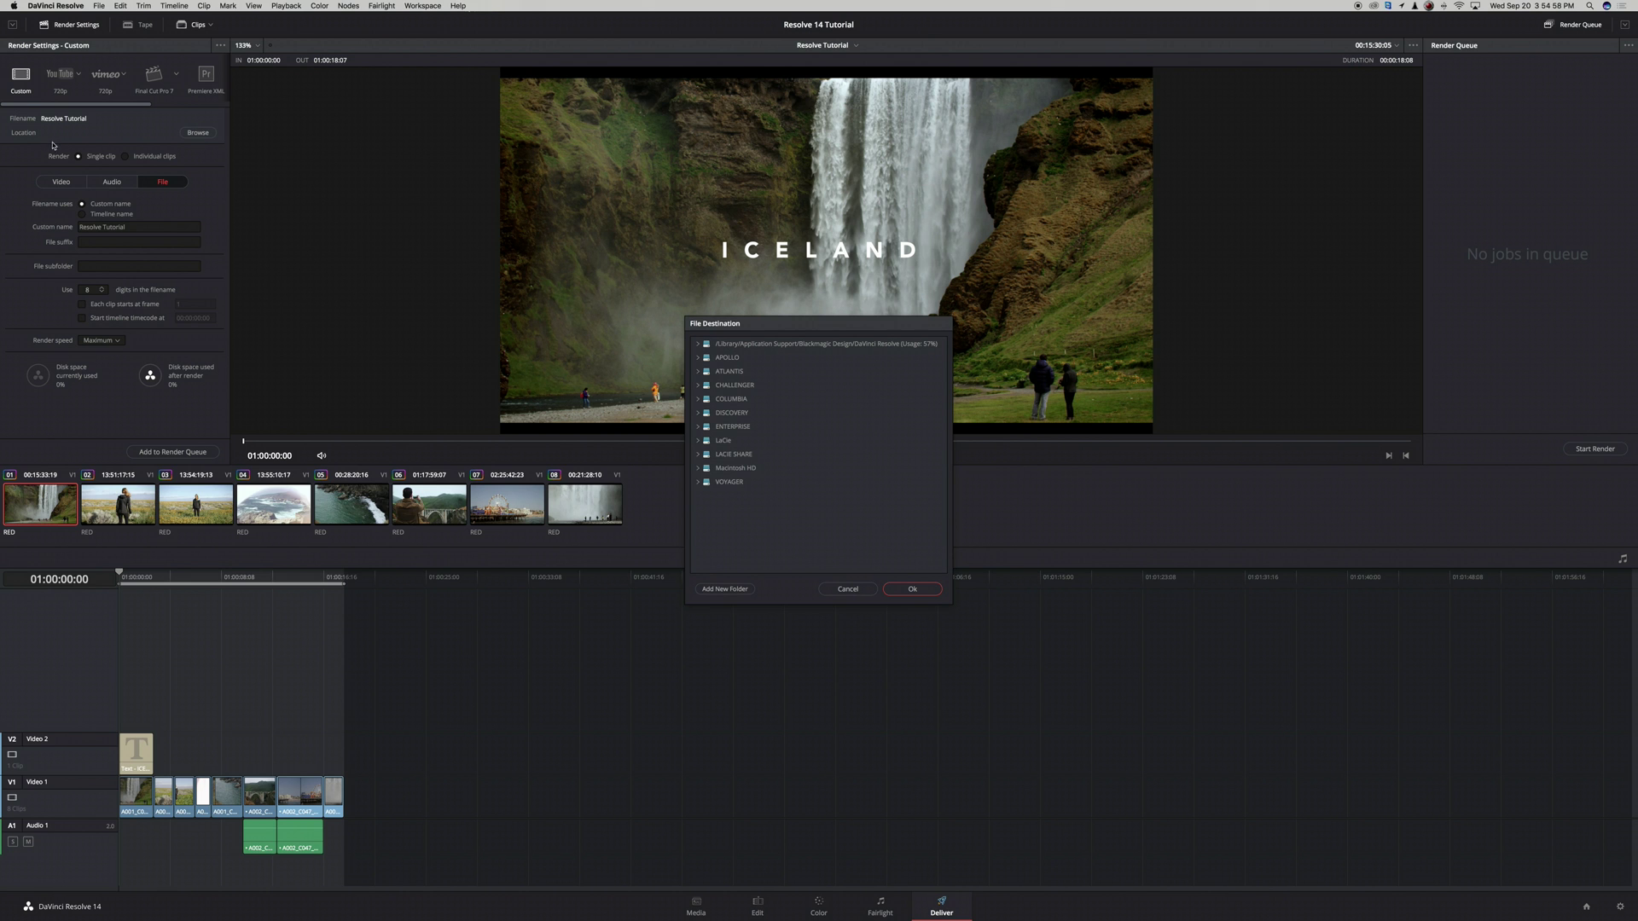
double_click(730, 386)
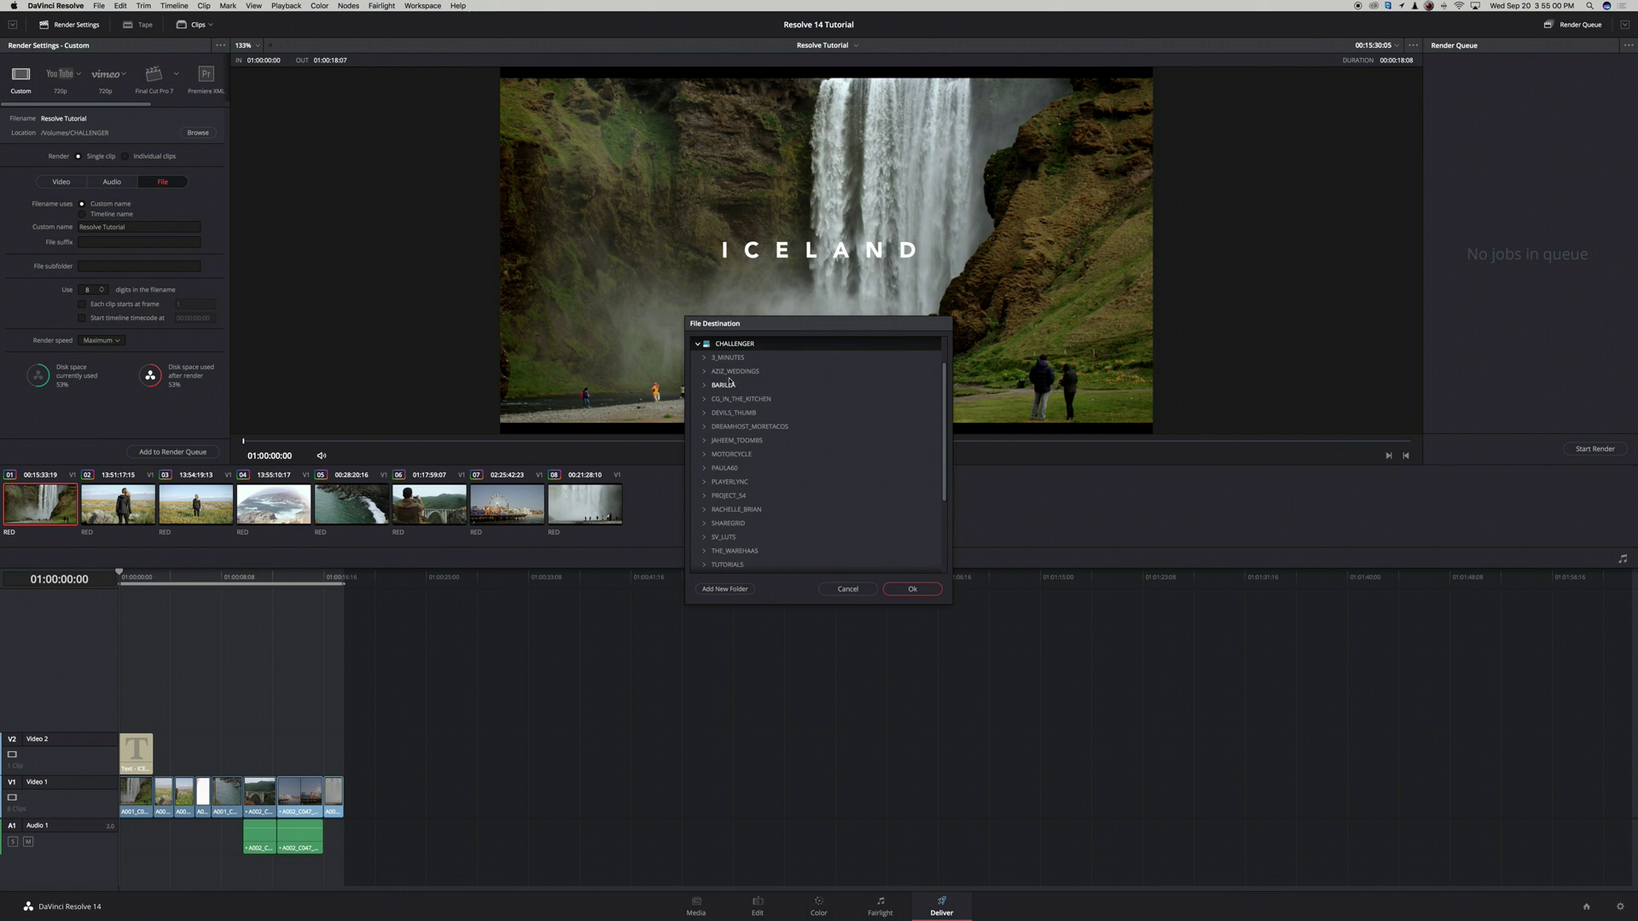
double_click(748, 565)
scroll(750, 538, "down", 2)
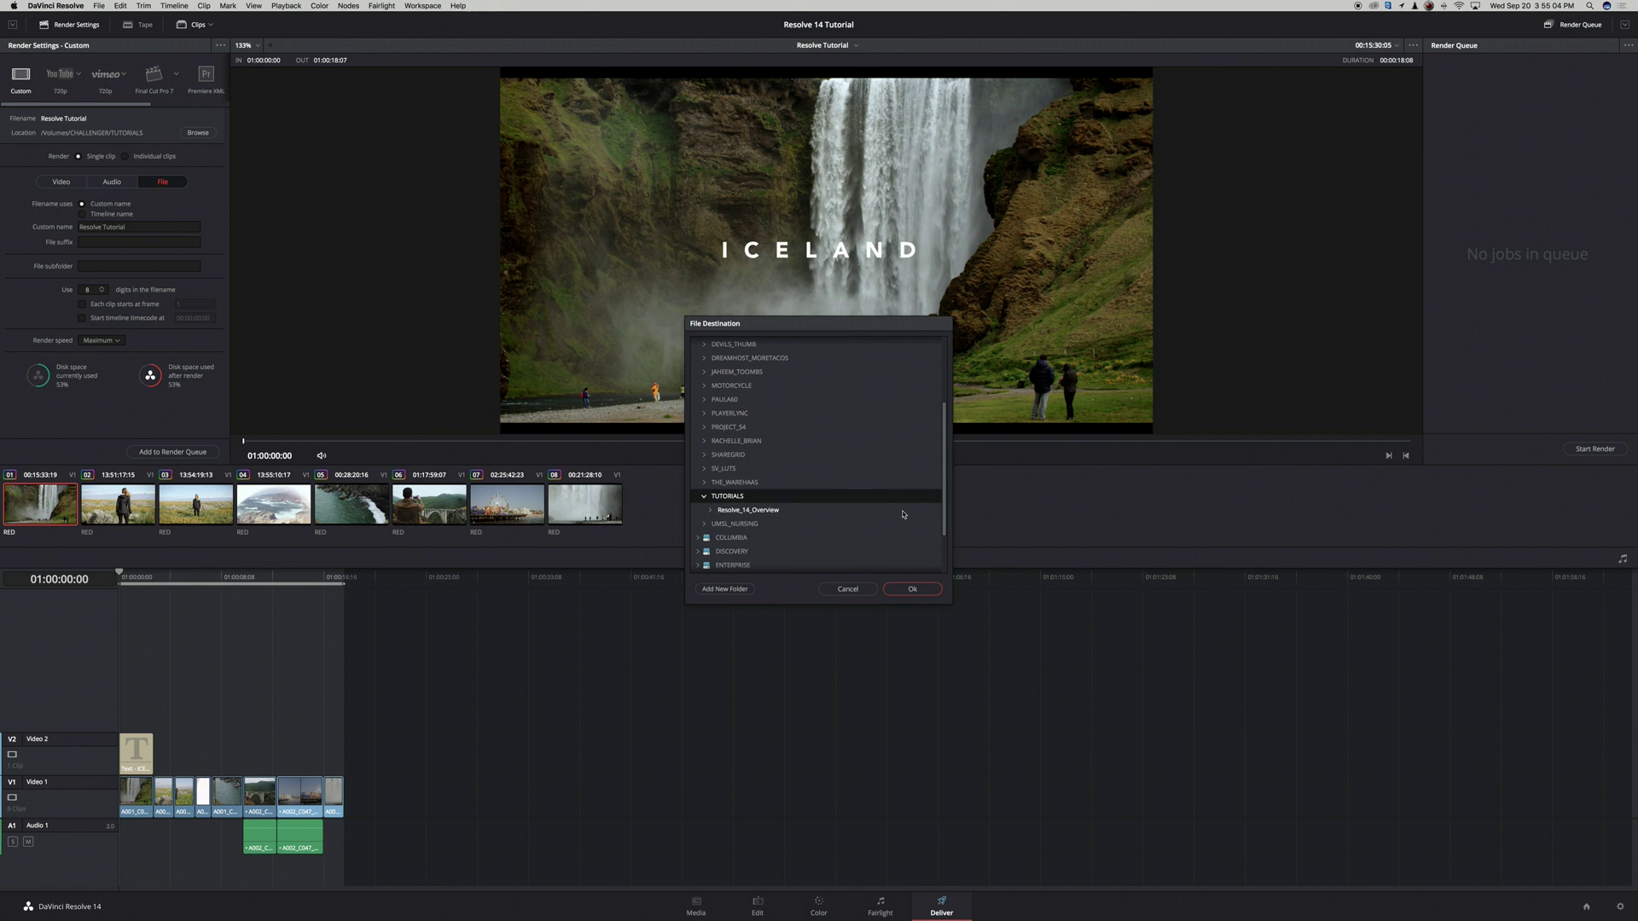
double_click(748, 510)
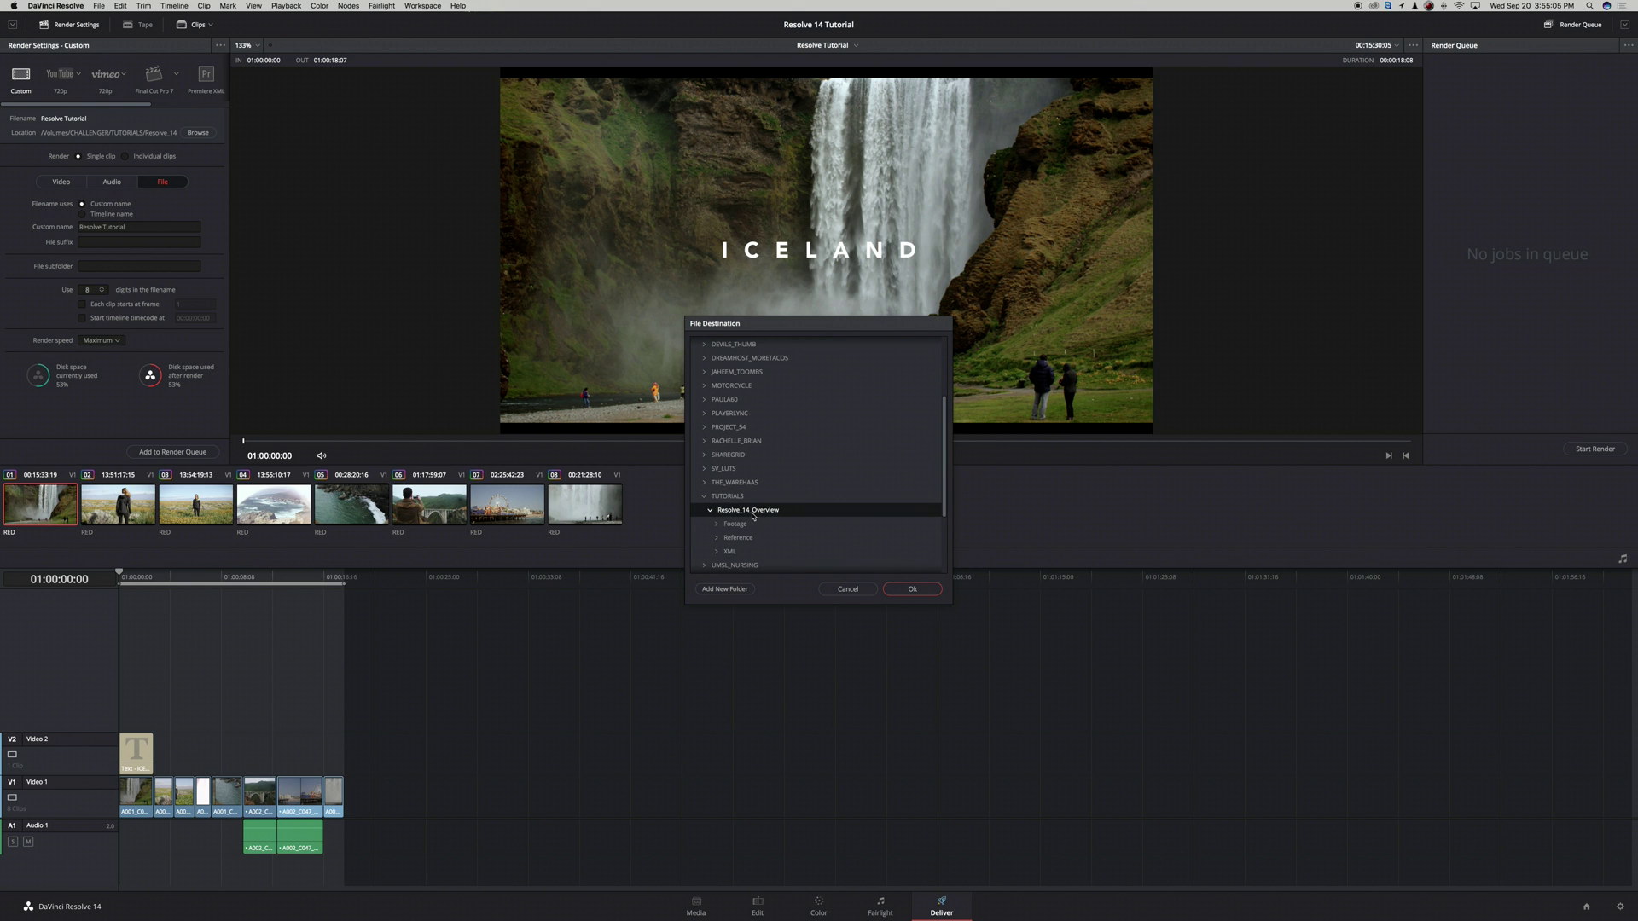
Create a new folder named Exports inside Resolve_14_Overview and confirm it as the render destination.
left_click(725, 589)
type("Ex")
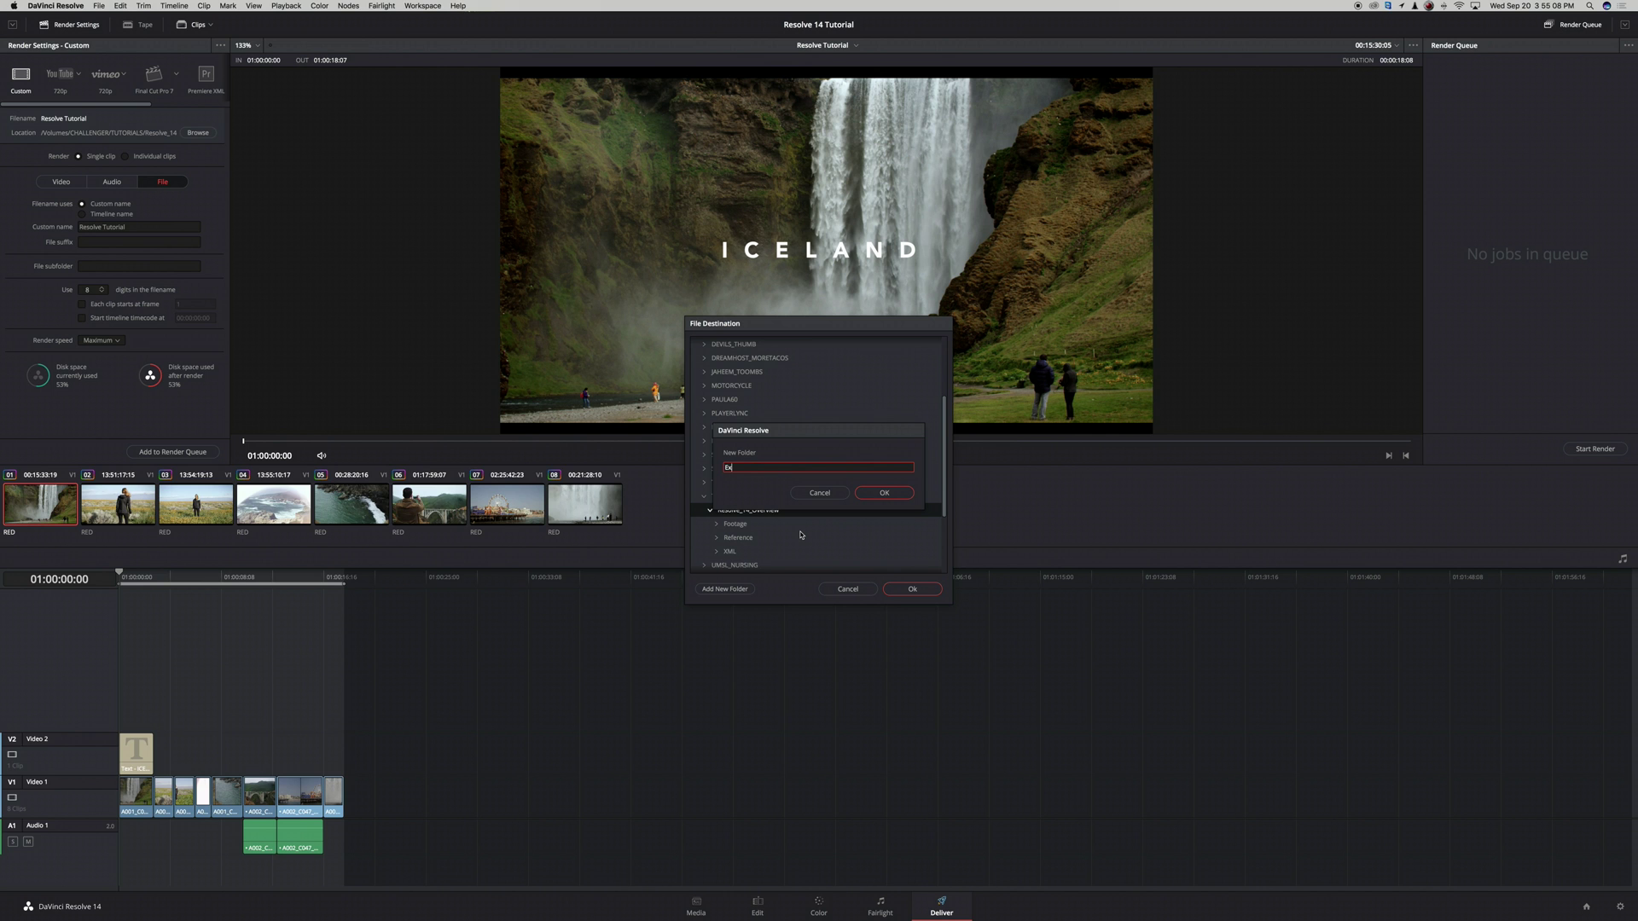
type("ports")
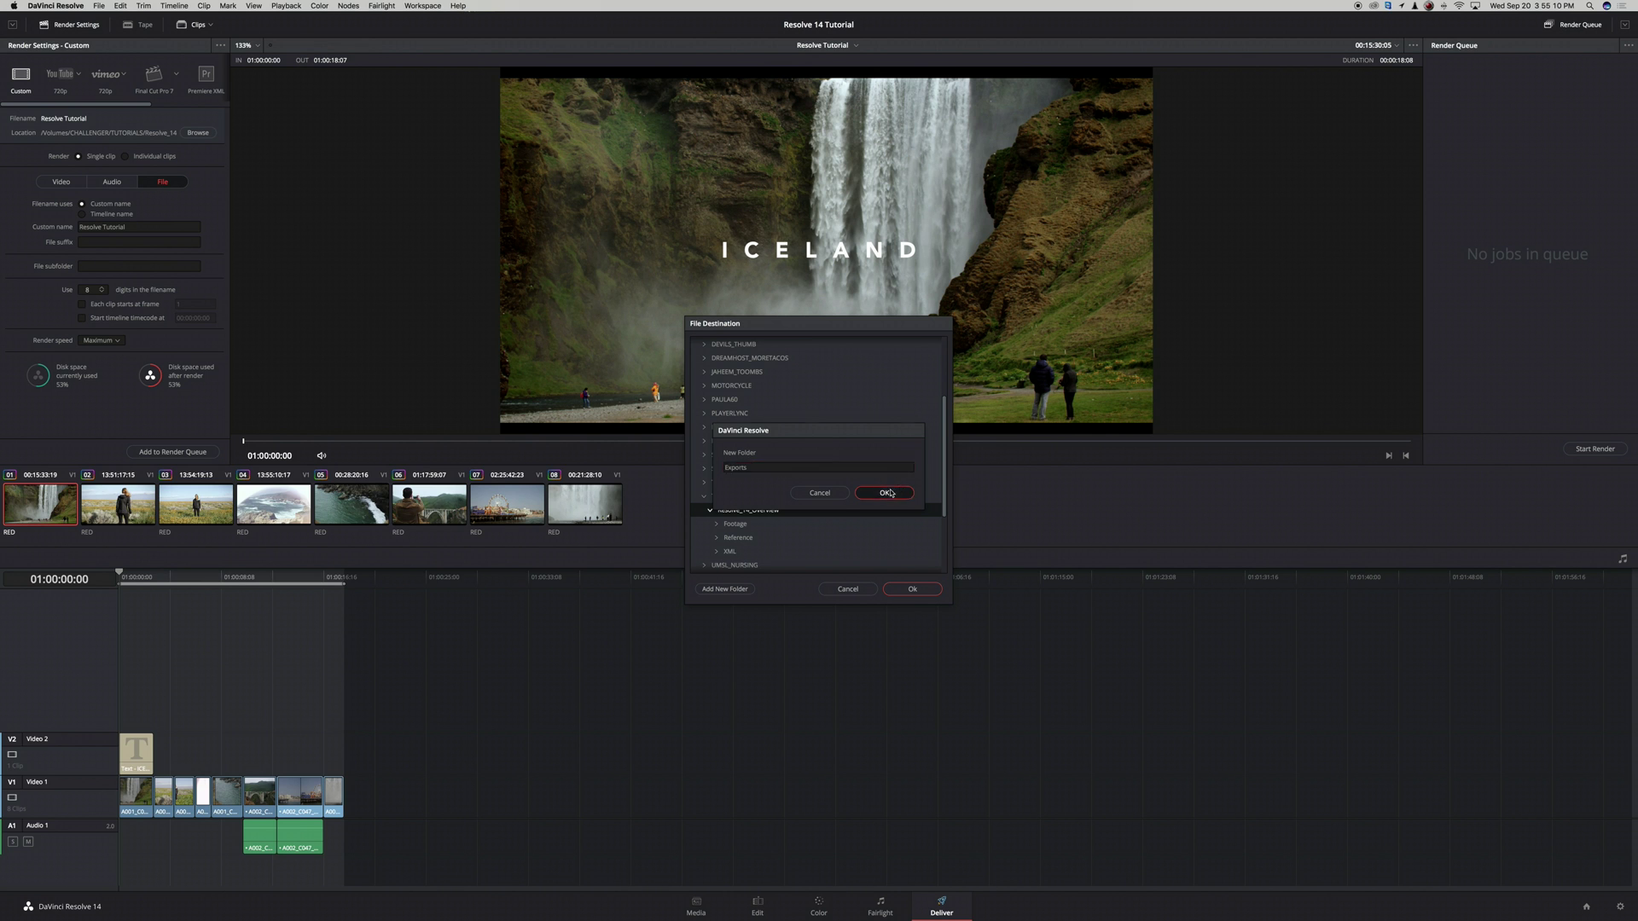
left_click(883, 493)
left_click(912, 588)
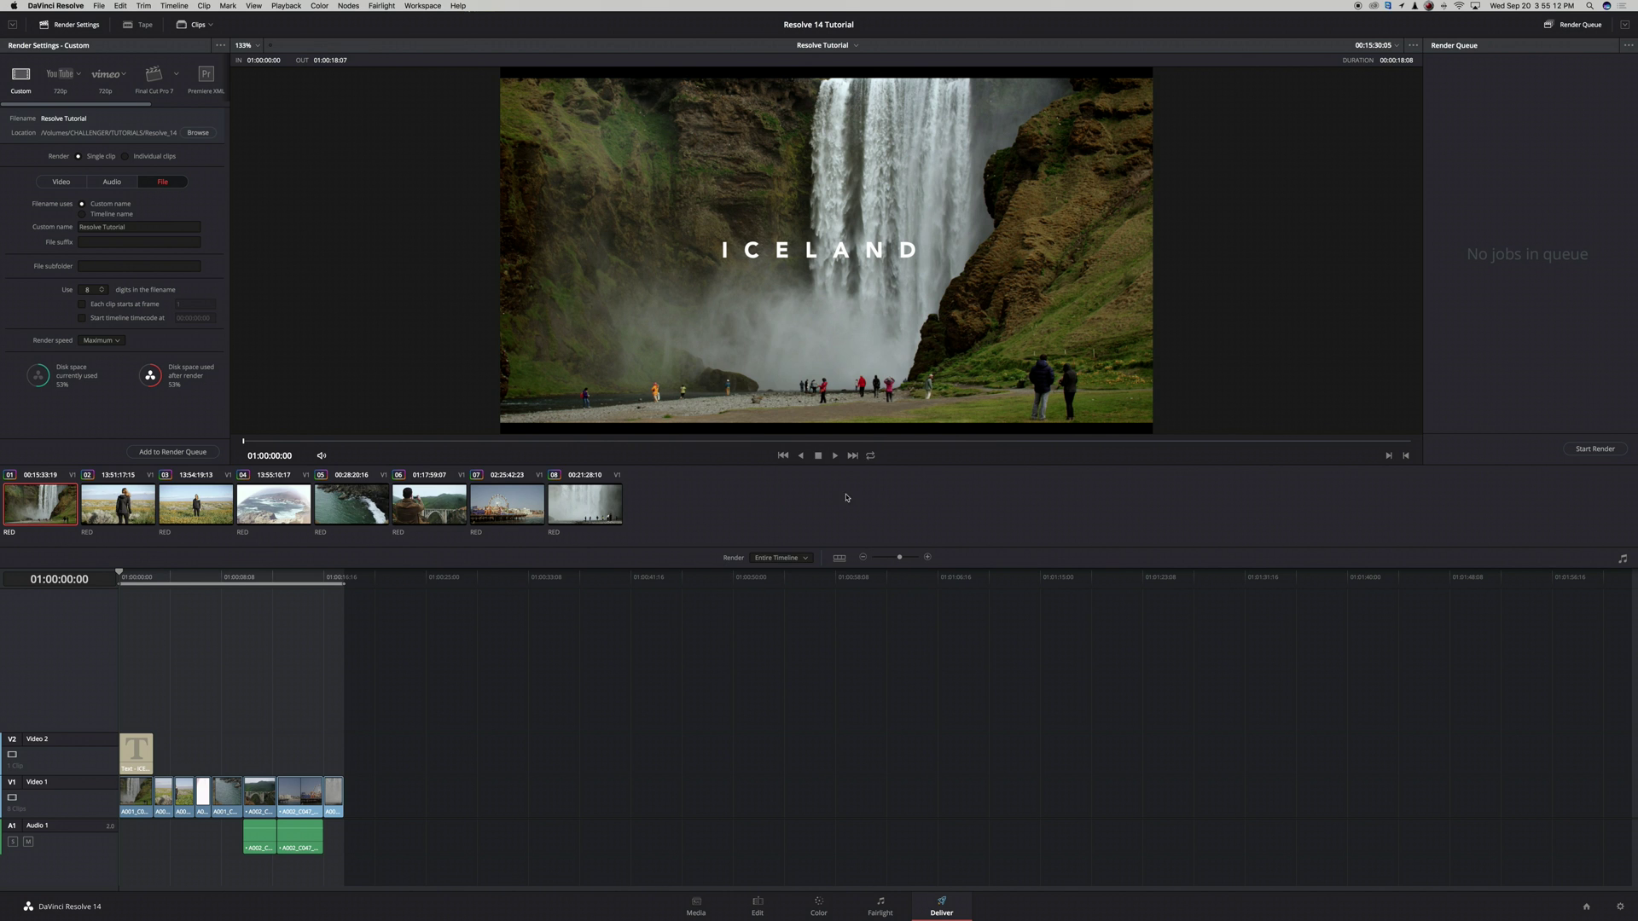
Set the render range to Entire Timeline, add the job to the render queue and start rendering it.
left_click(793, 558)
left_click(791, 572)
left_click(63, 183)
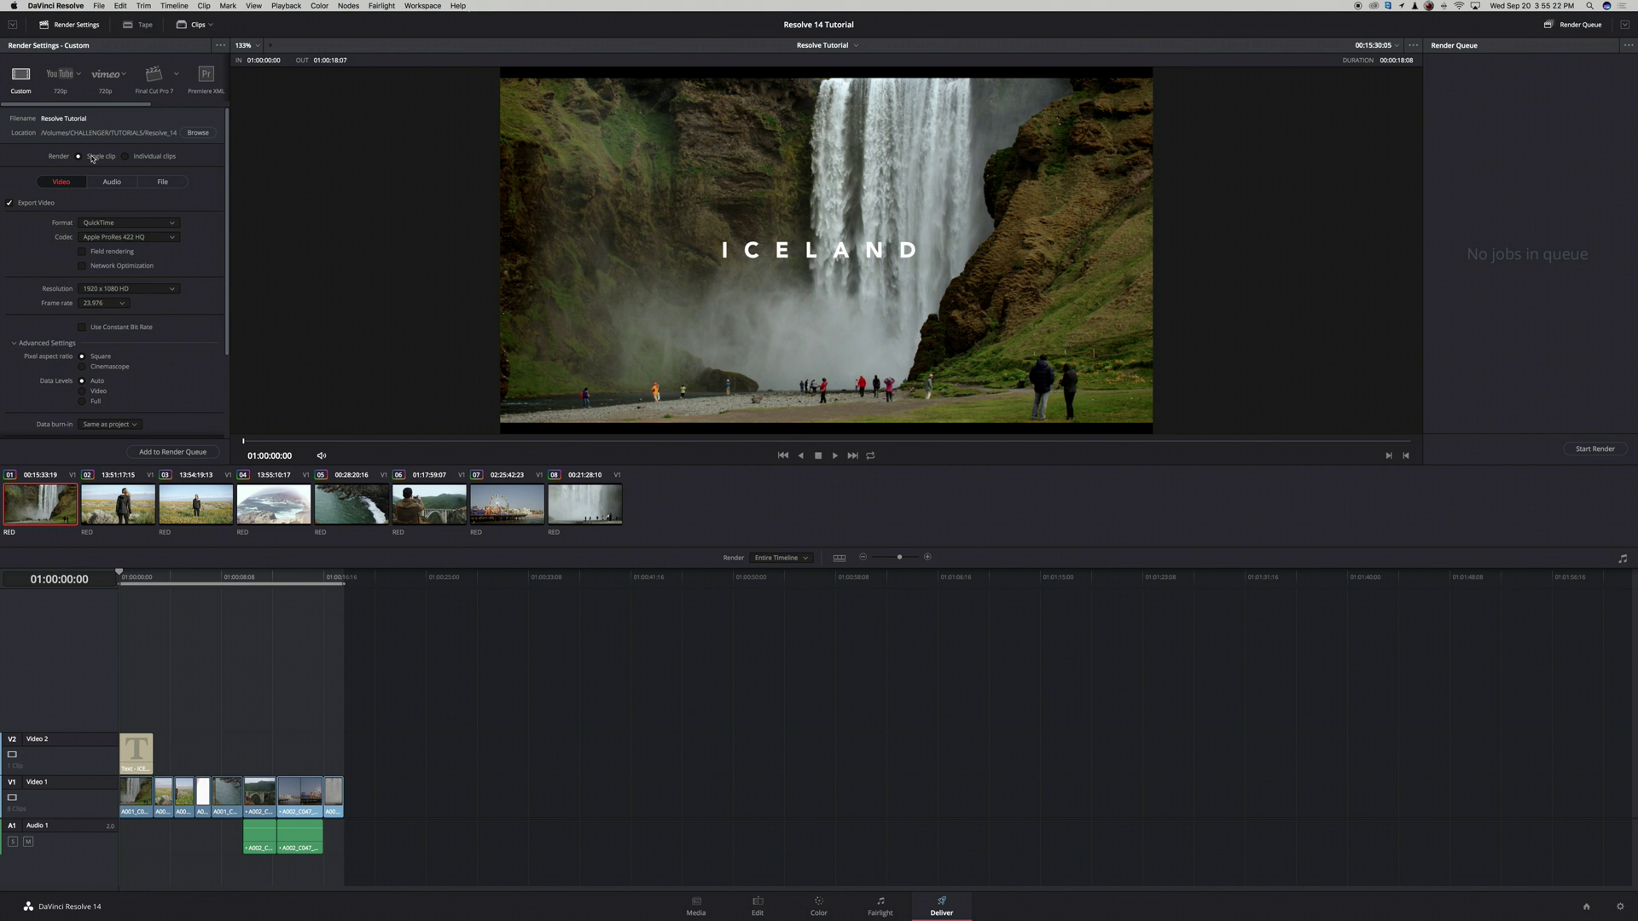
left_click(178, 453)
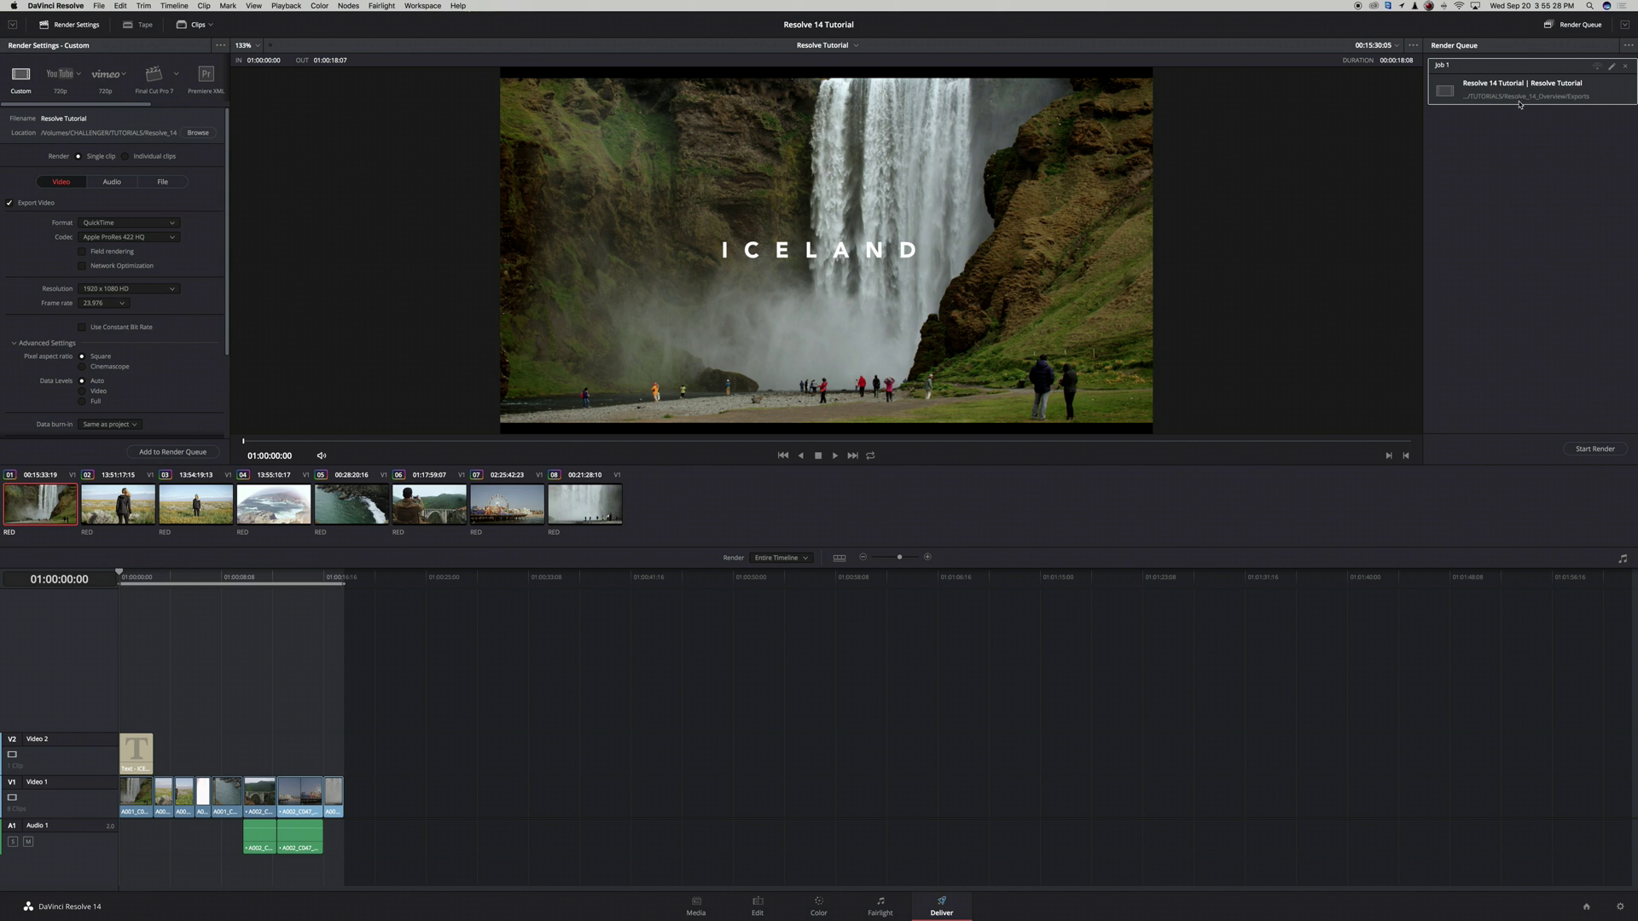
left_click(1595, 449)
Return to the Edit page and set the project's timeline resolution to 3840 x 2160 Ultra HD, saving the project settings.
left_click(767, 906)
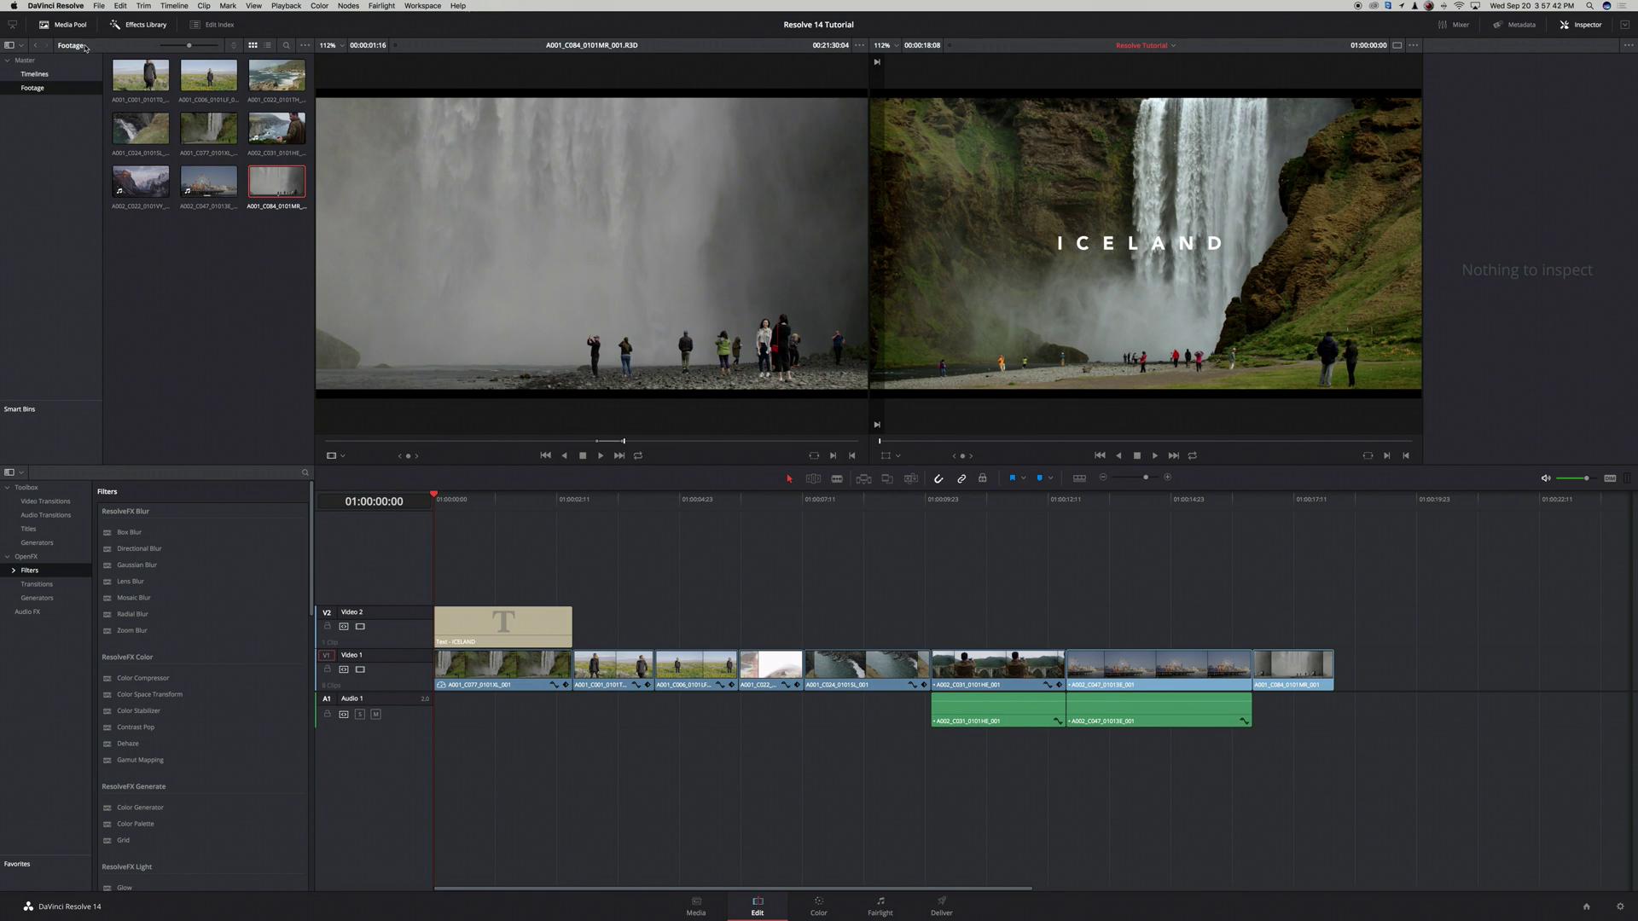
left_click(98, 6)
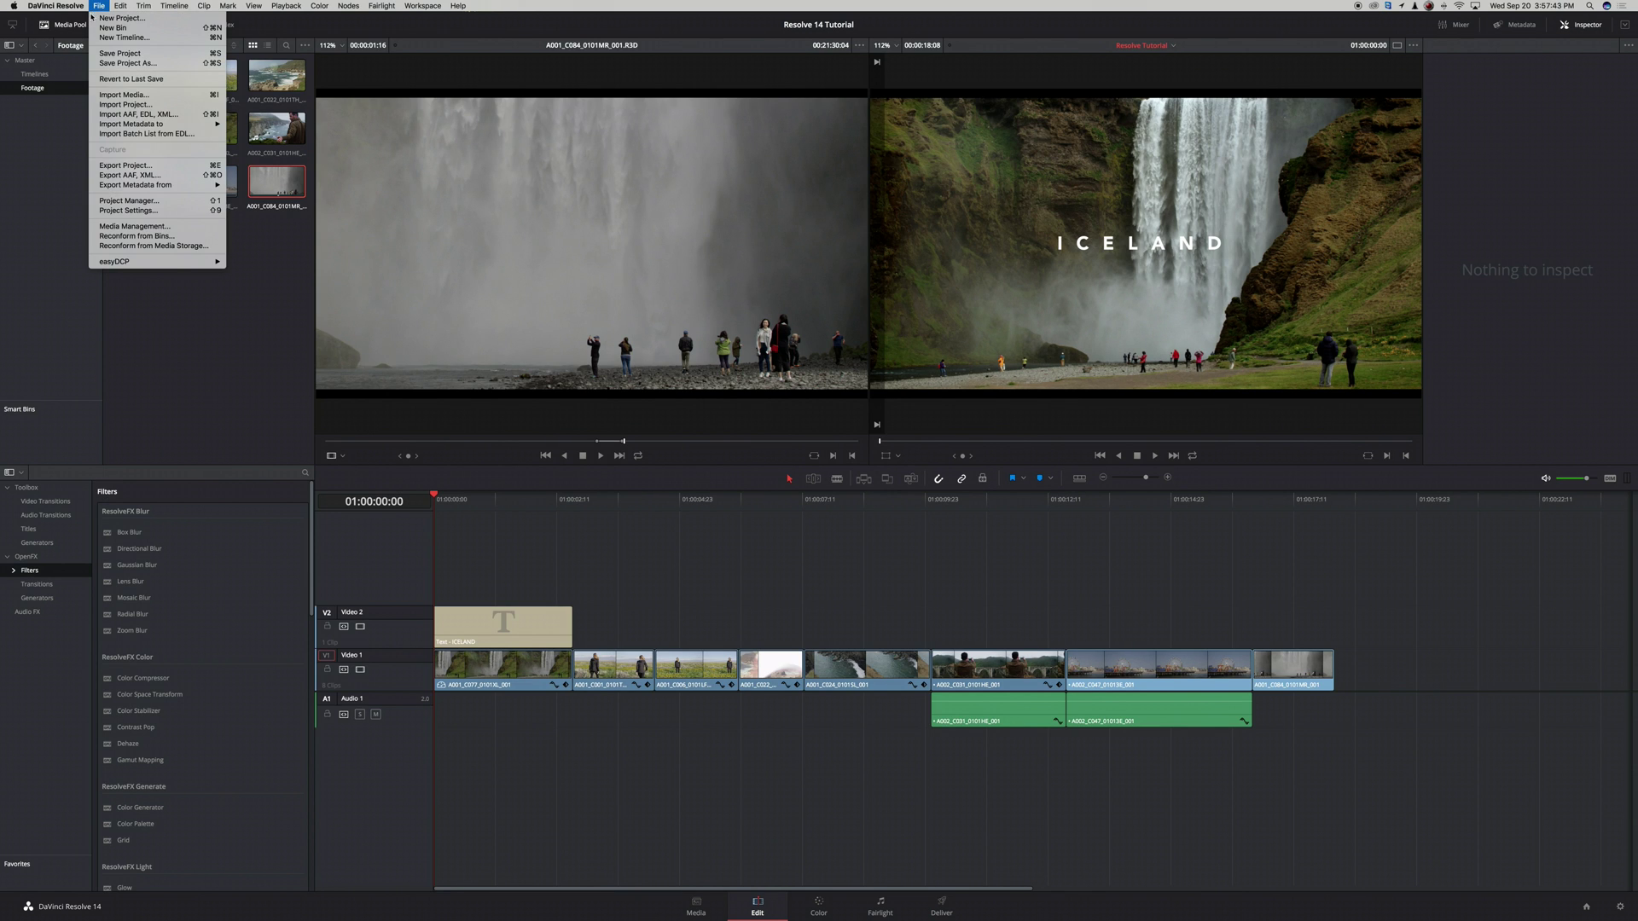
left_click(155, 211)
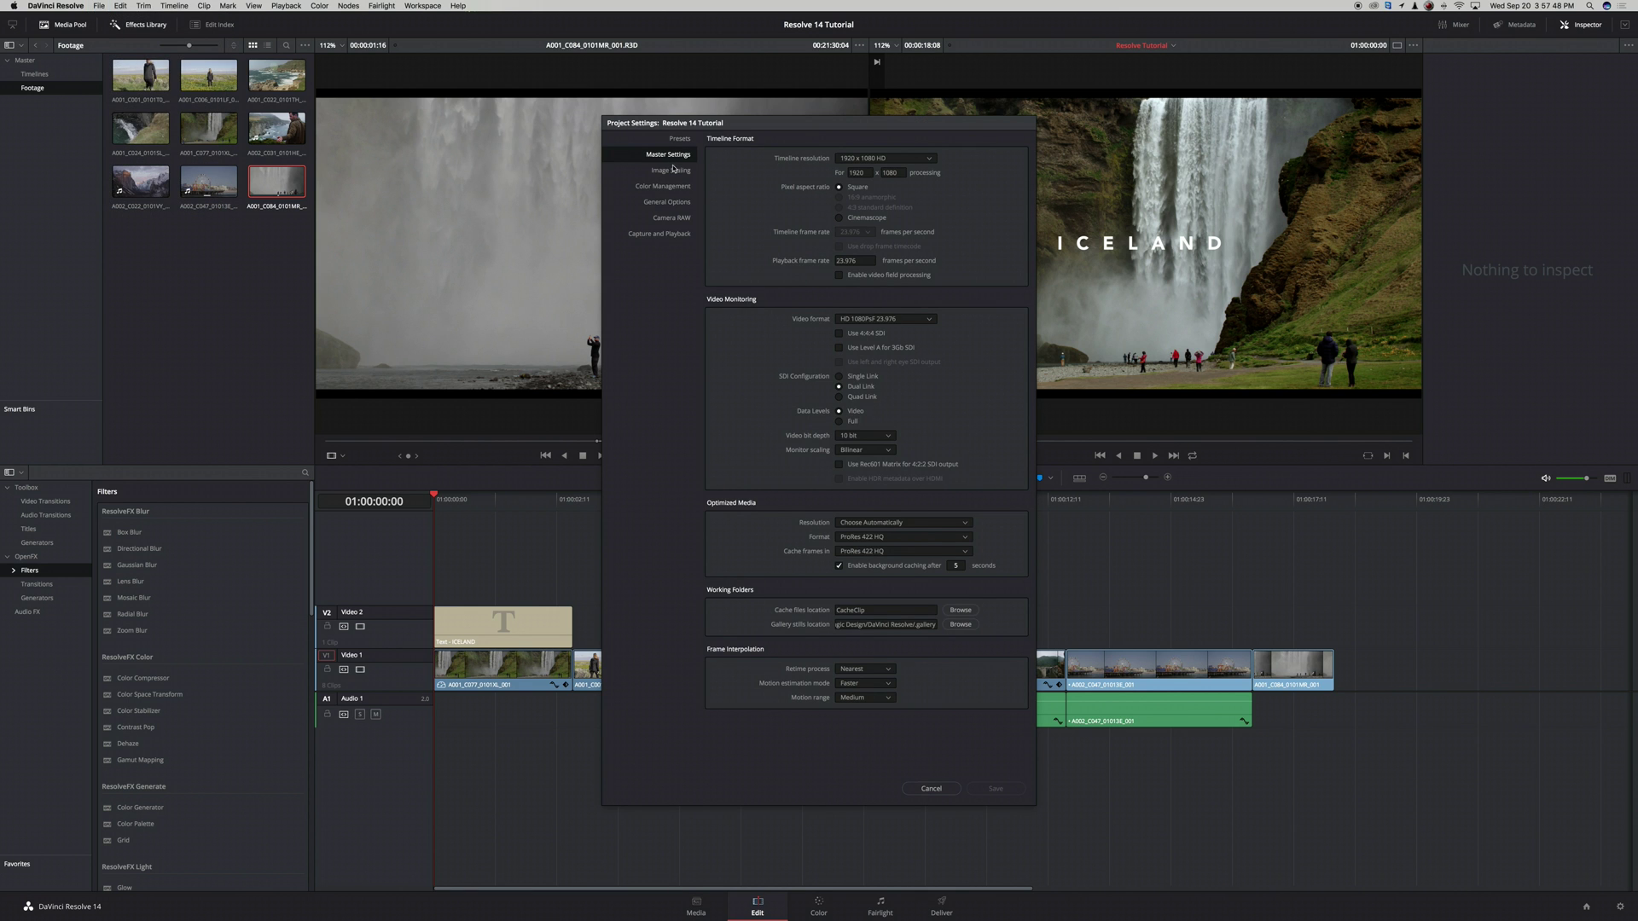
left_click(883, 158)
scroll(891, 215, "up", 3)
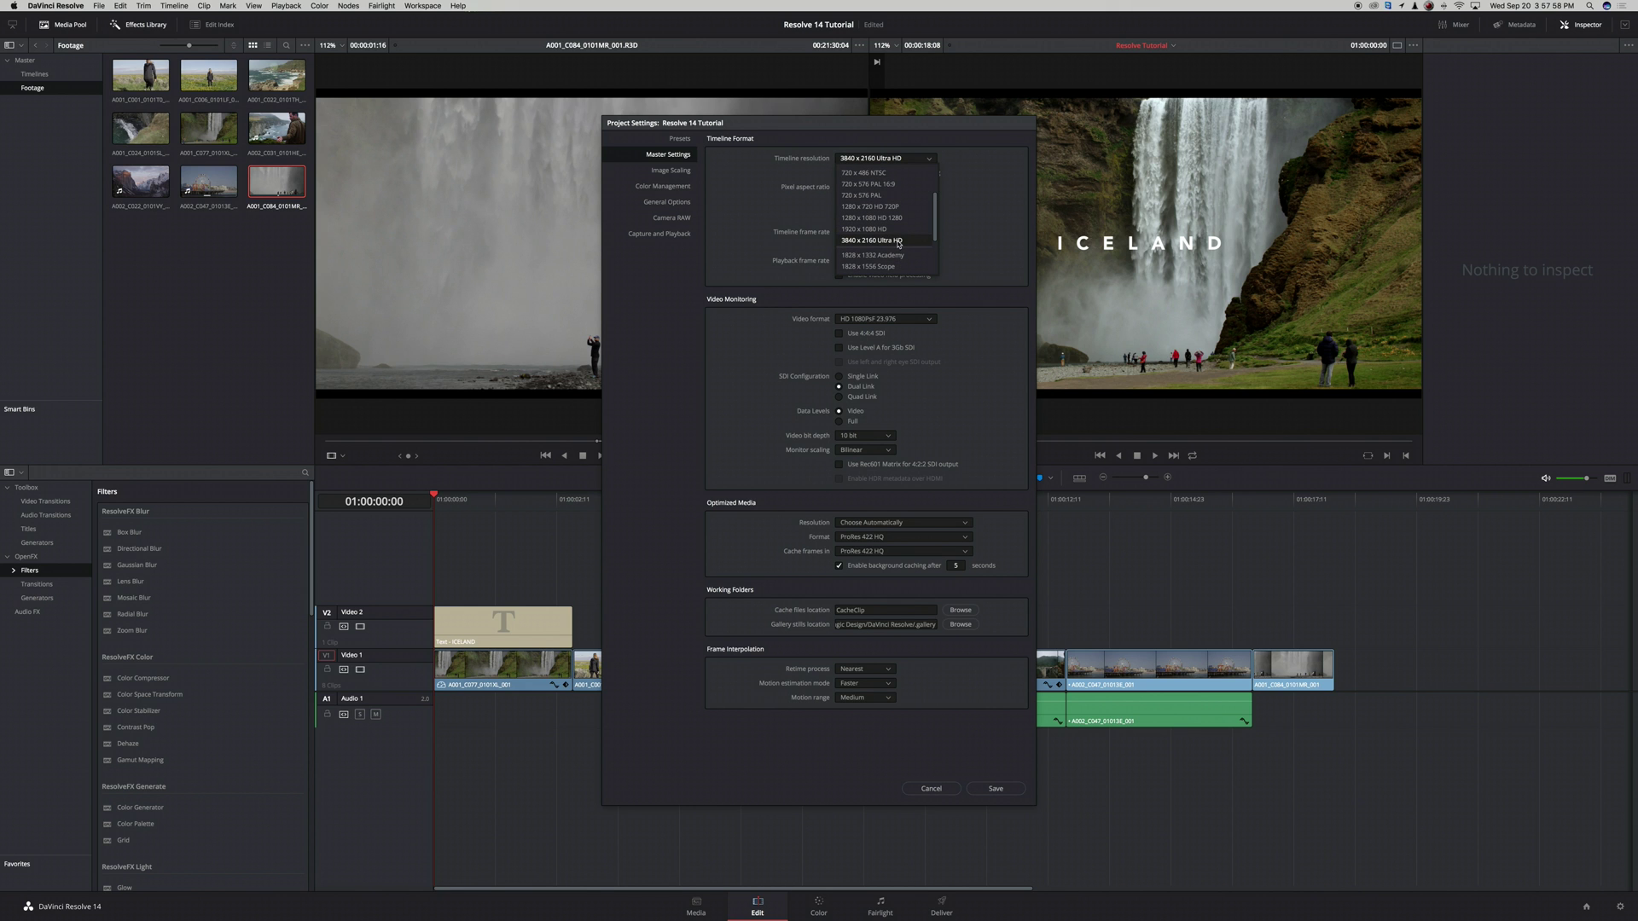
left_click(899, 242)
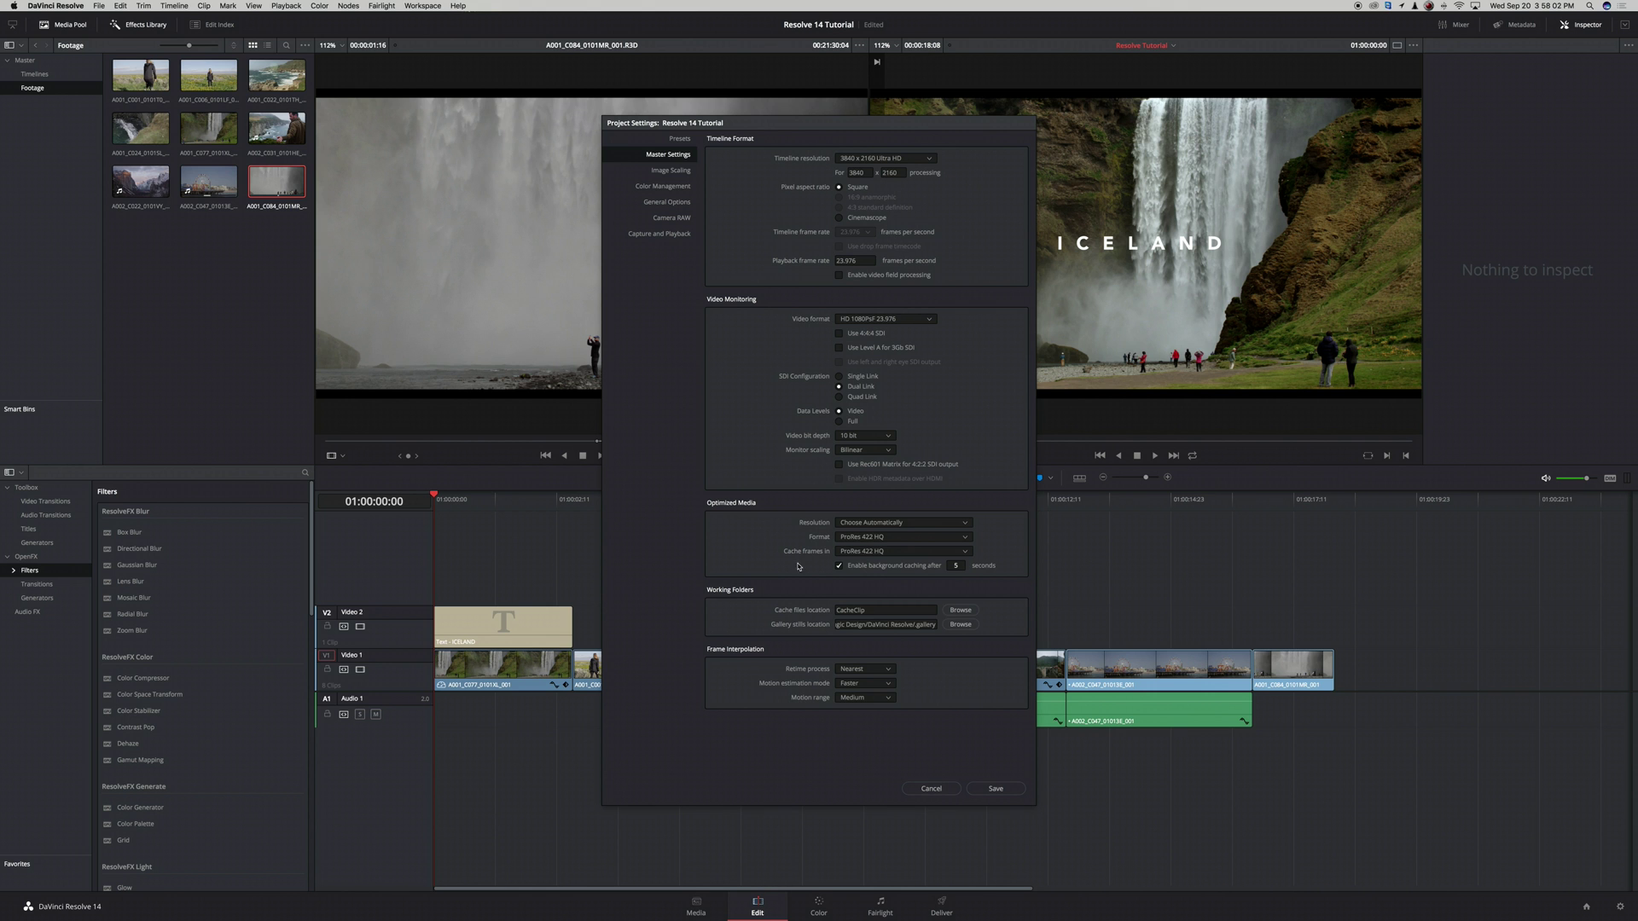
left_click(1005, 787)
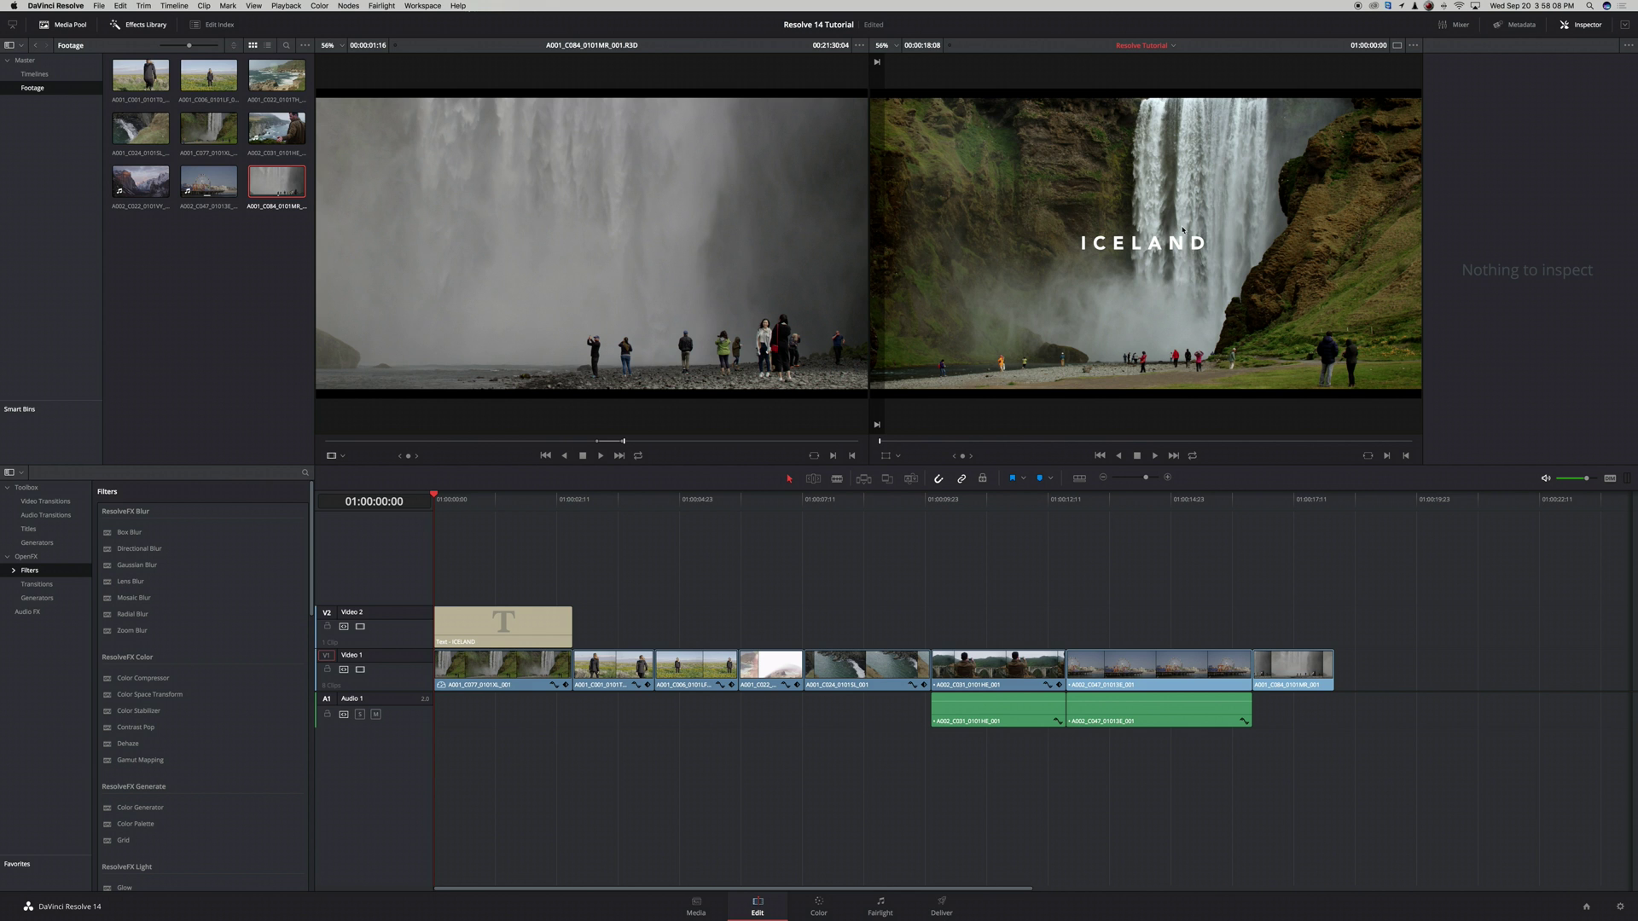
Check the clips along the timeline at the new resolution and return to the opening waterfall title shot.
left_click_drag(538, 502, 837, 505)
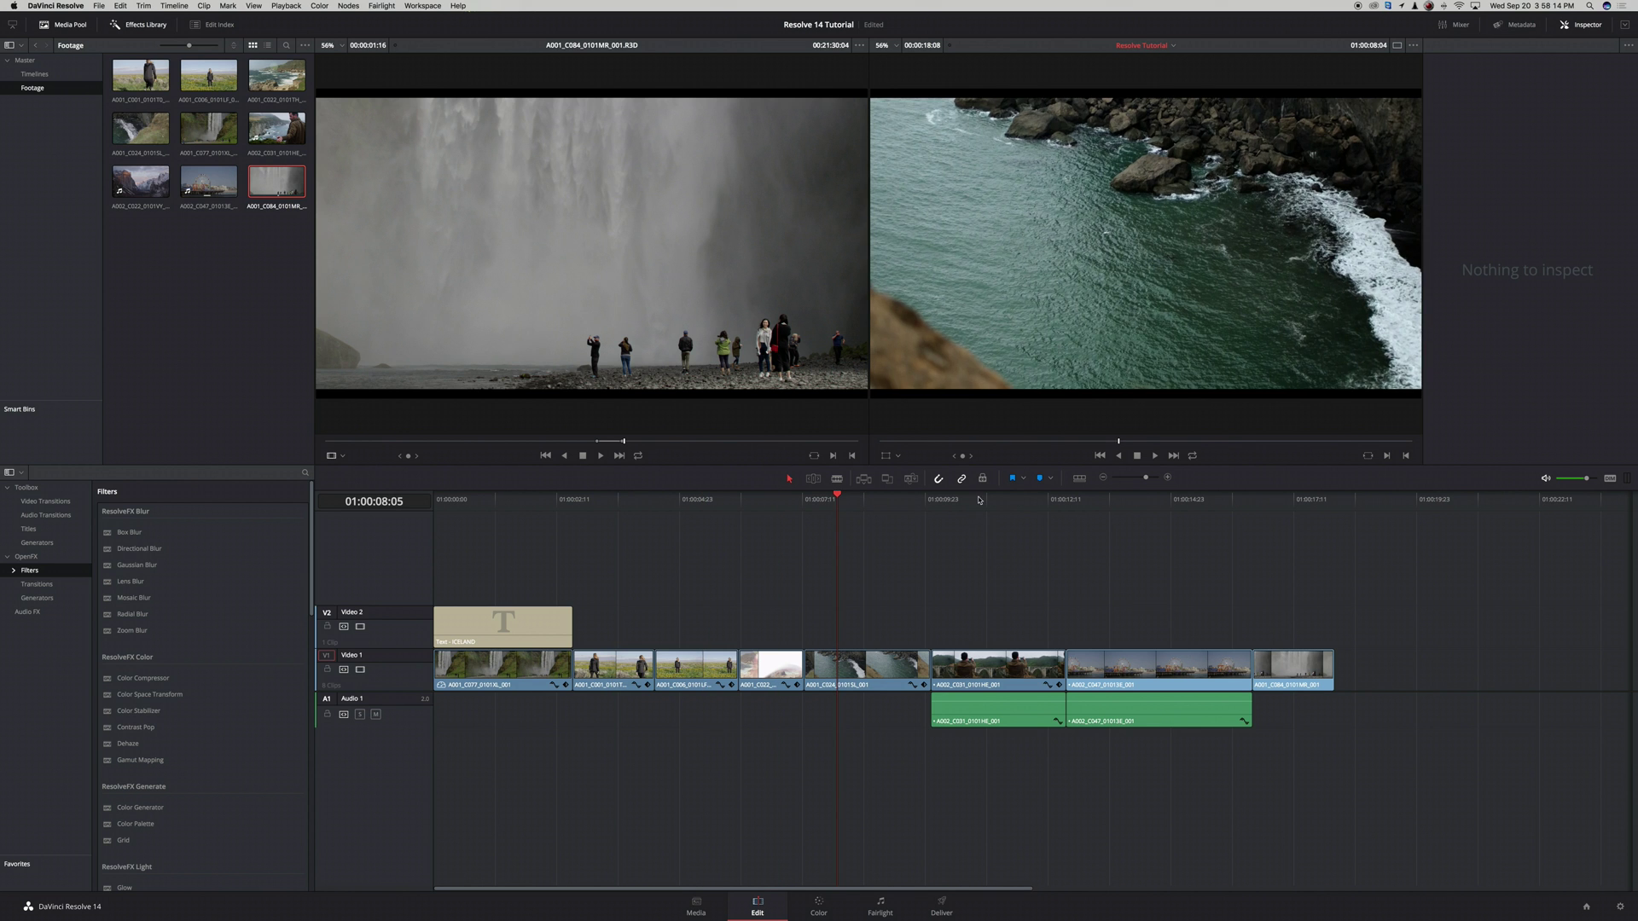
left_click(978, 529)
left_click(1147, 538)
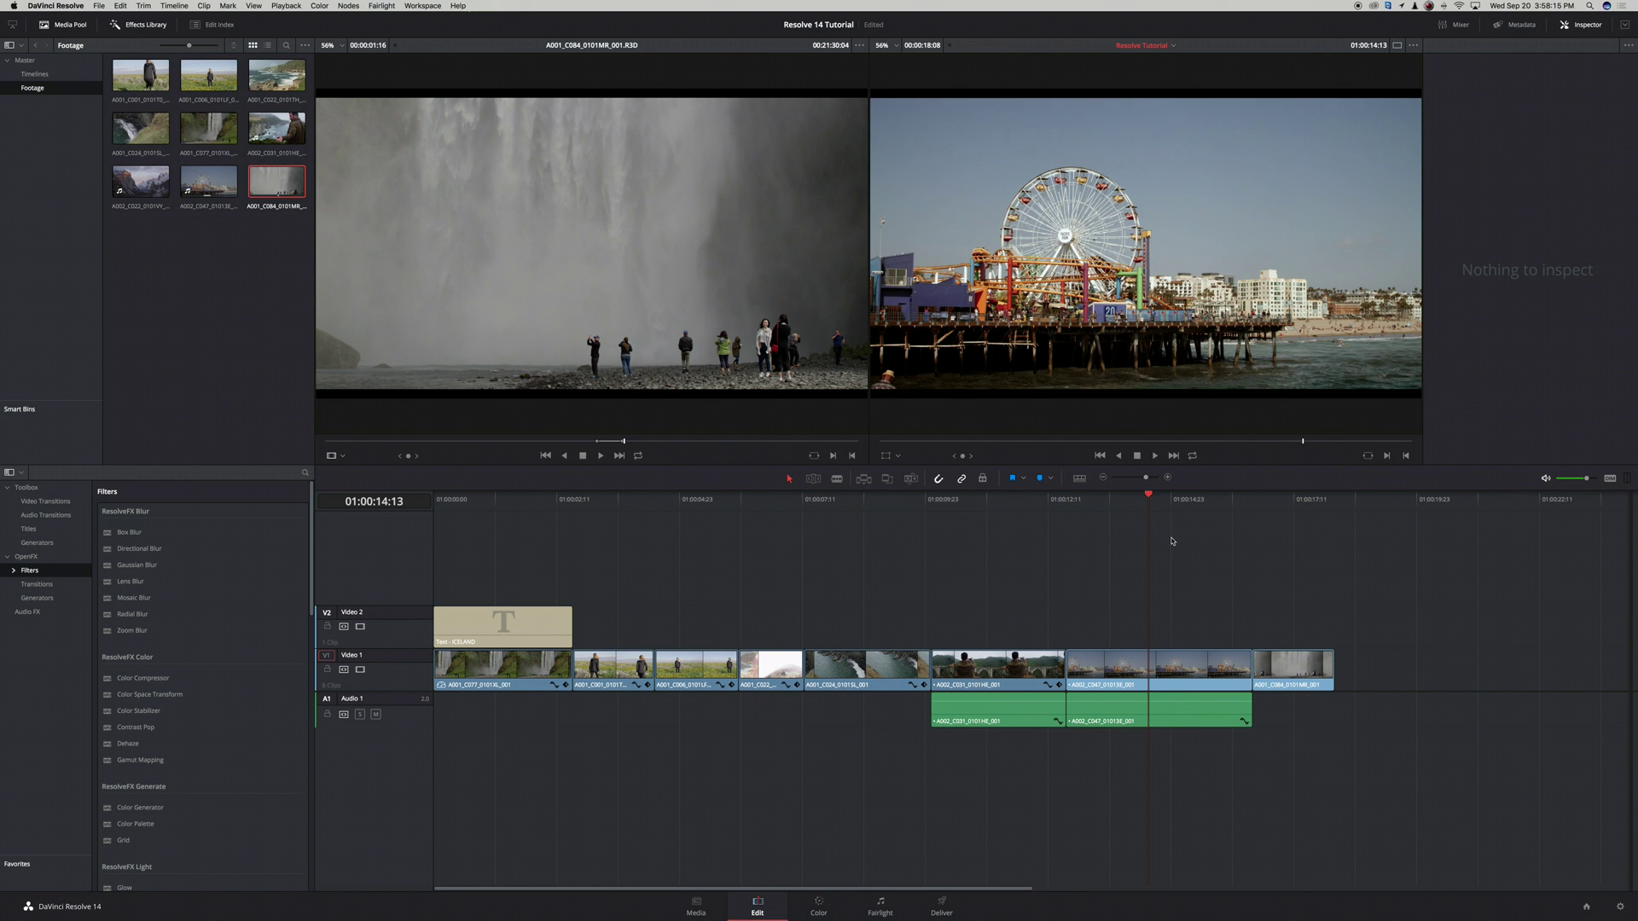
left_click(1288, 502)
left_click(516, 518)
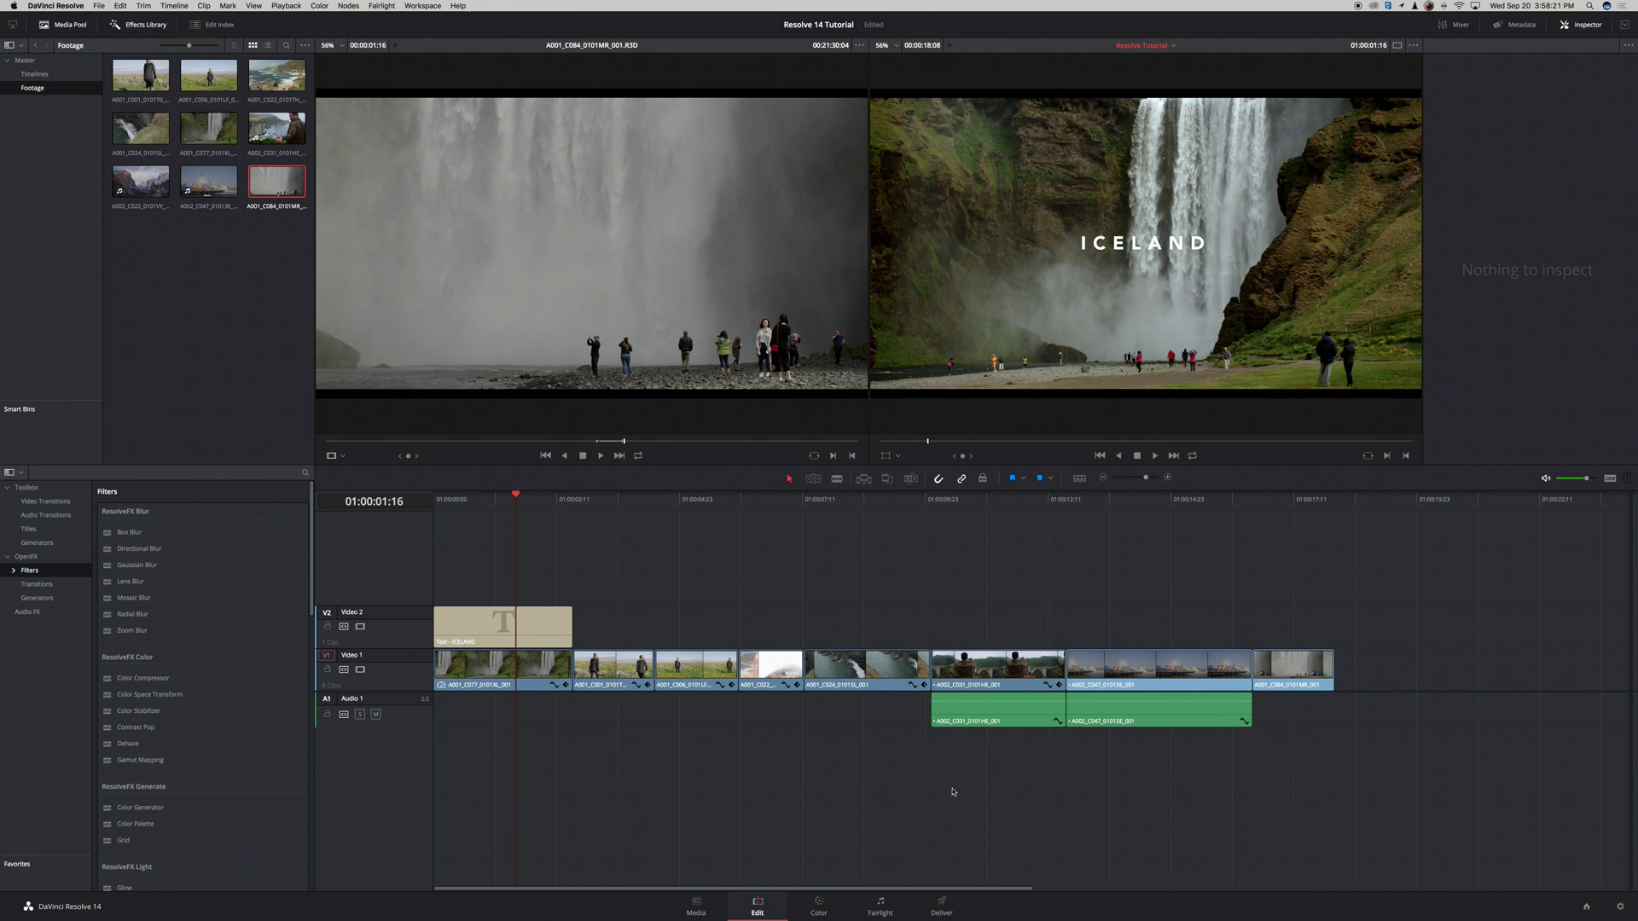
On the Deliver page, update the queued job's resolution to 3840 x 2160 Ultra HD and render it again.
left_click(956, 911)
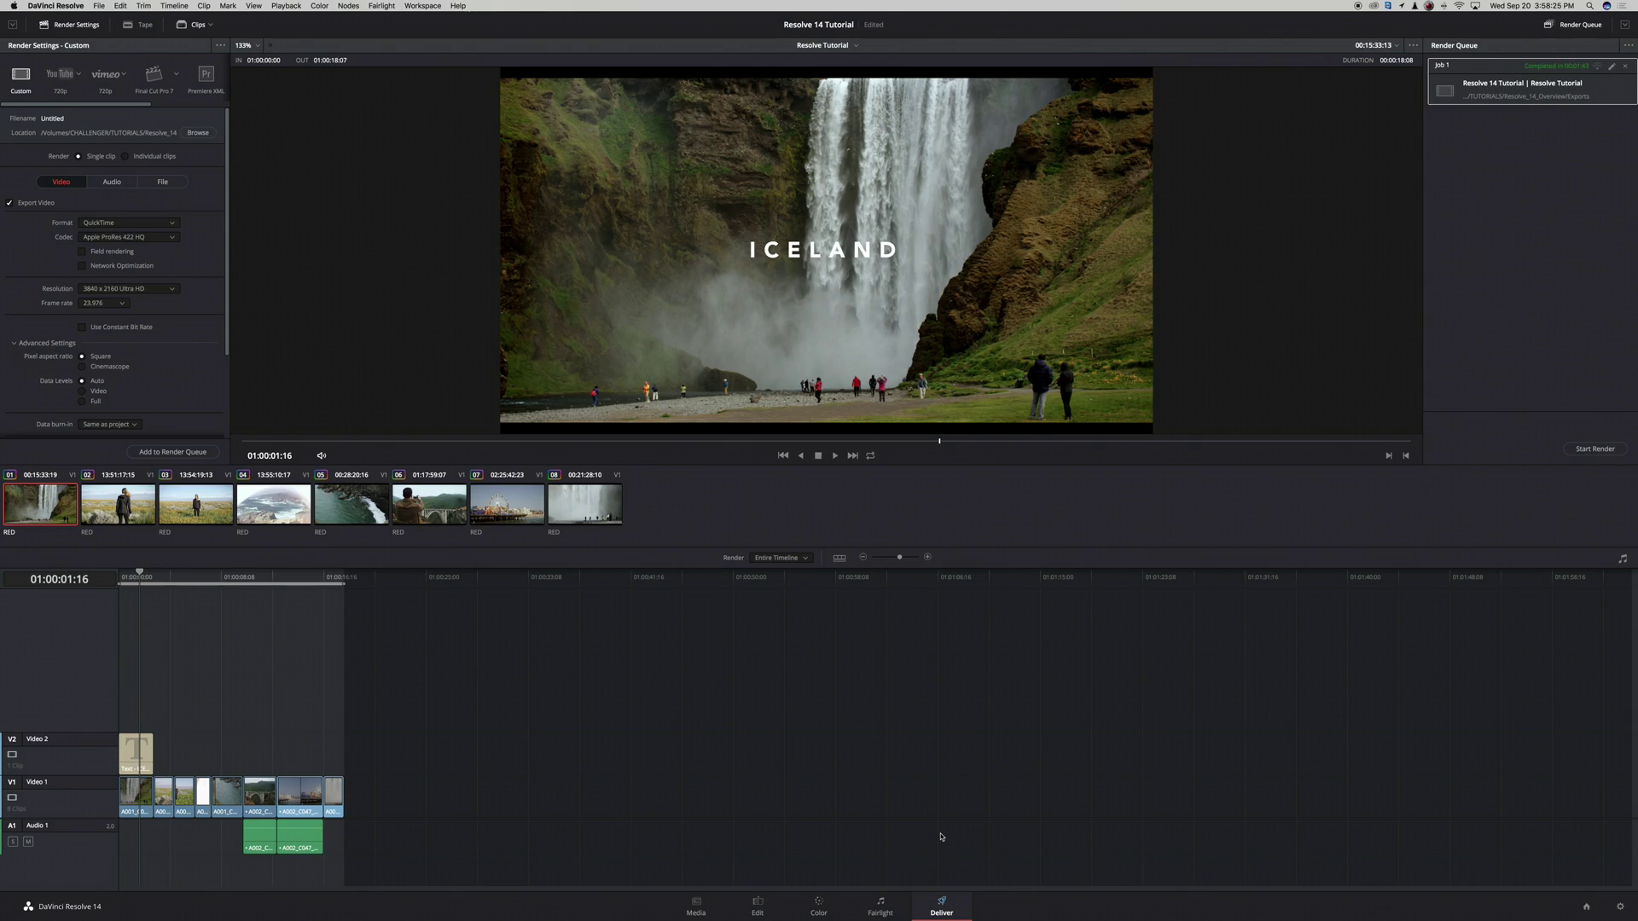
left_click(1612, 67)
left_click(170, 290)
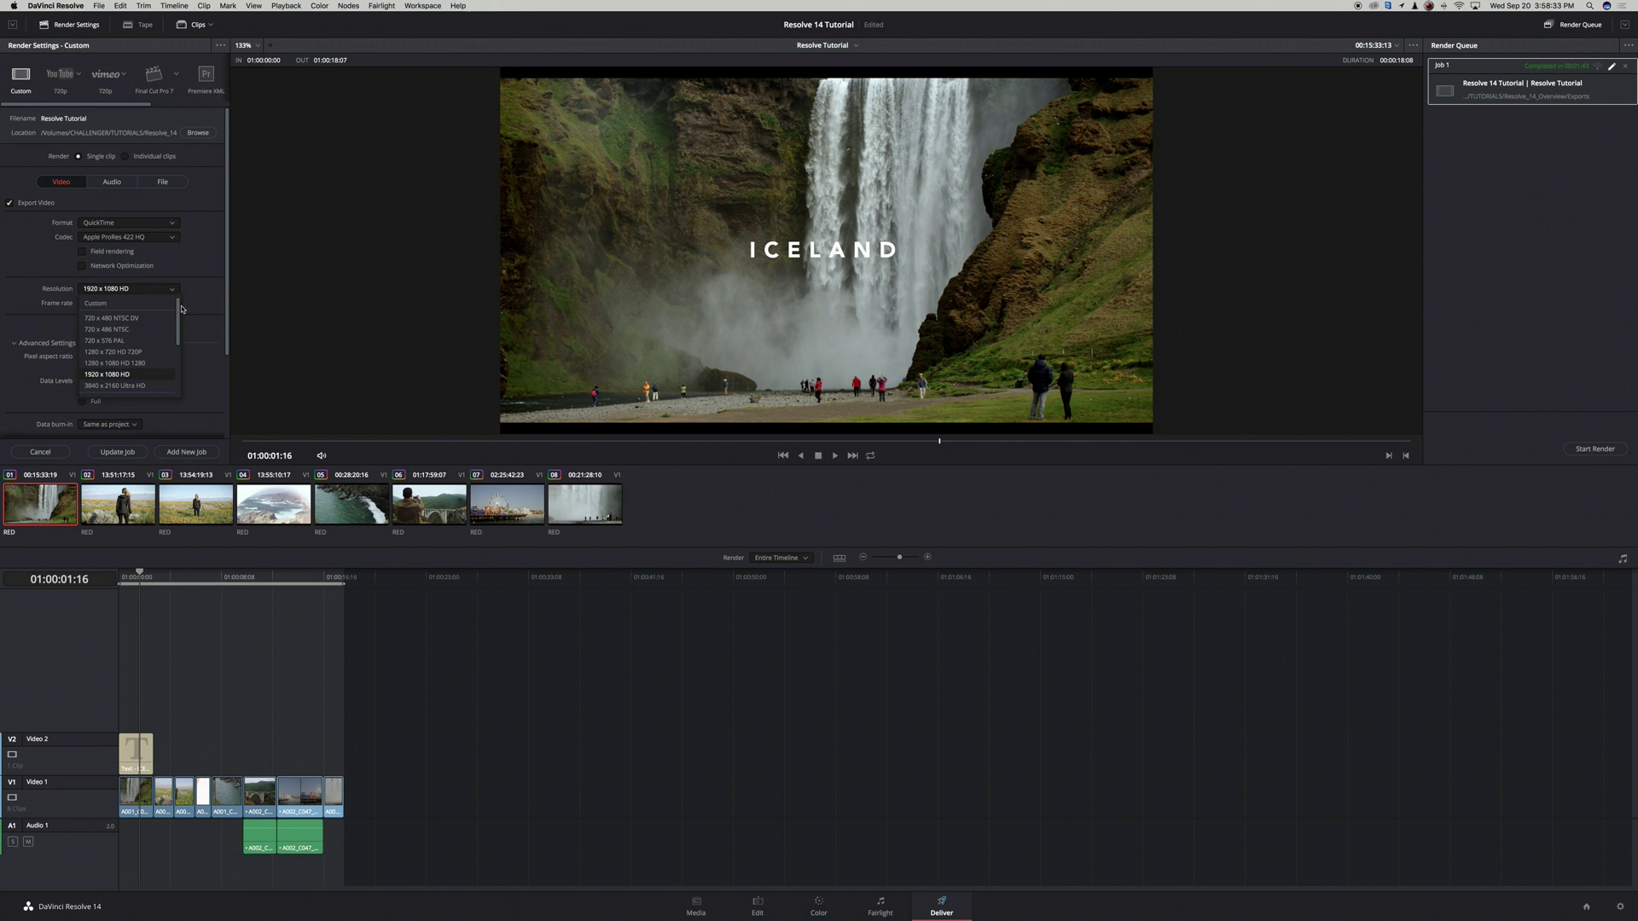
left_click(151, 371)
left_click(114, 449)
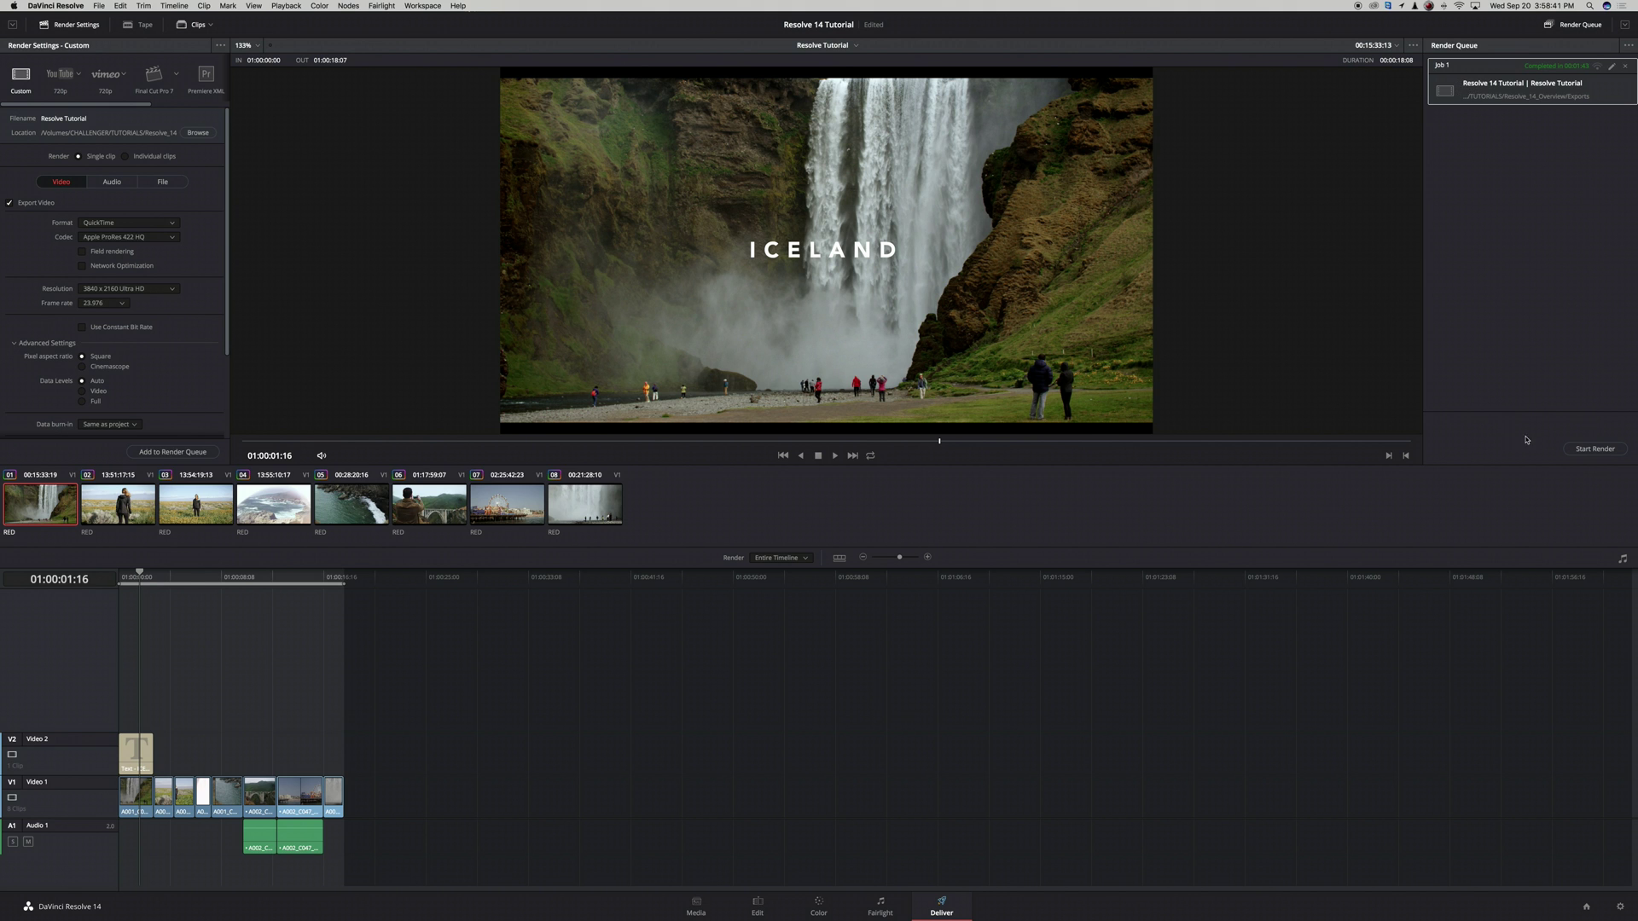
left_click(1587, 453)
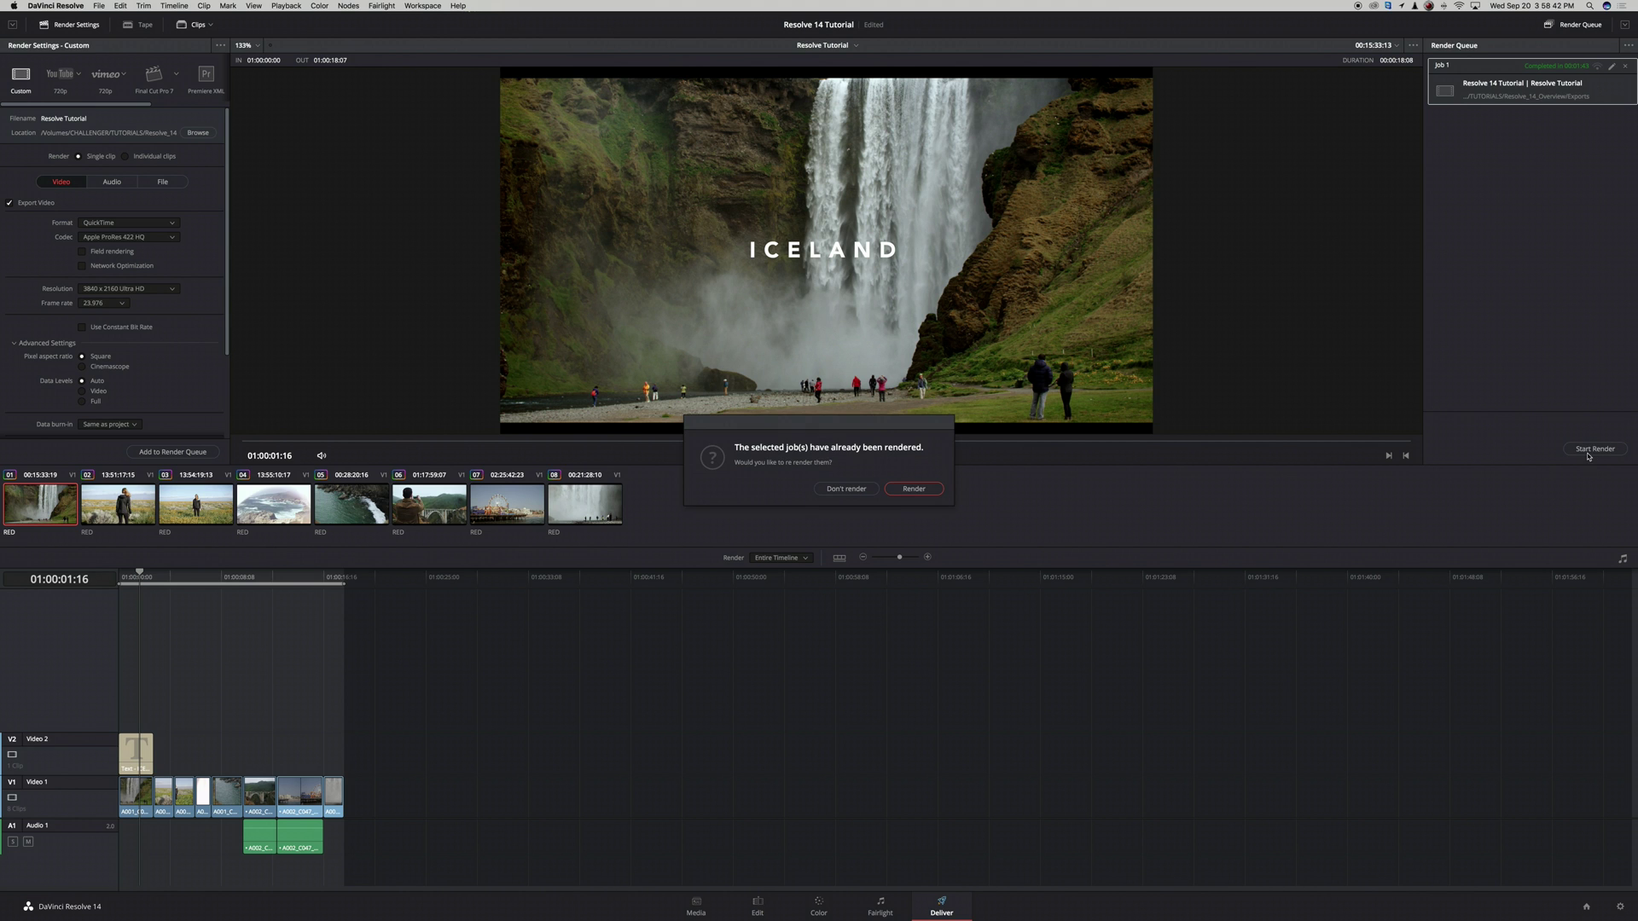
left_click(913, 491)
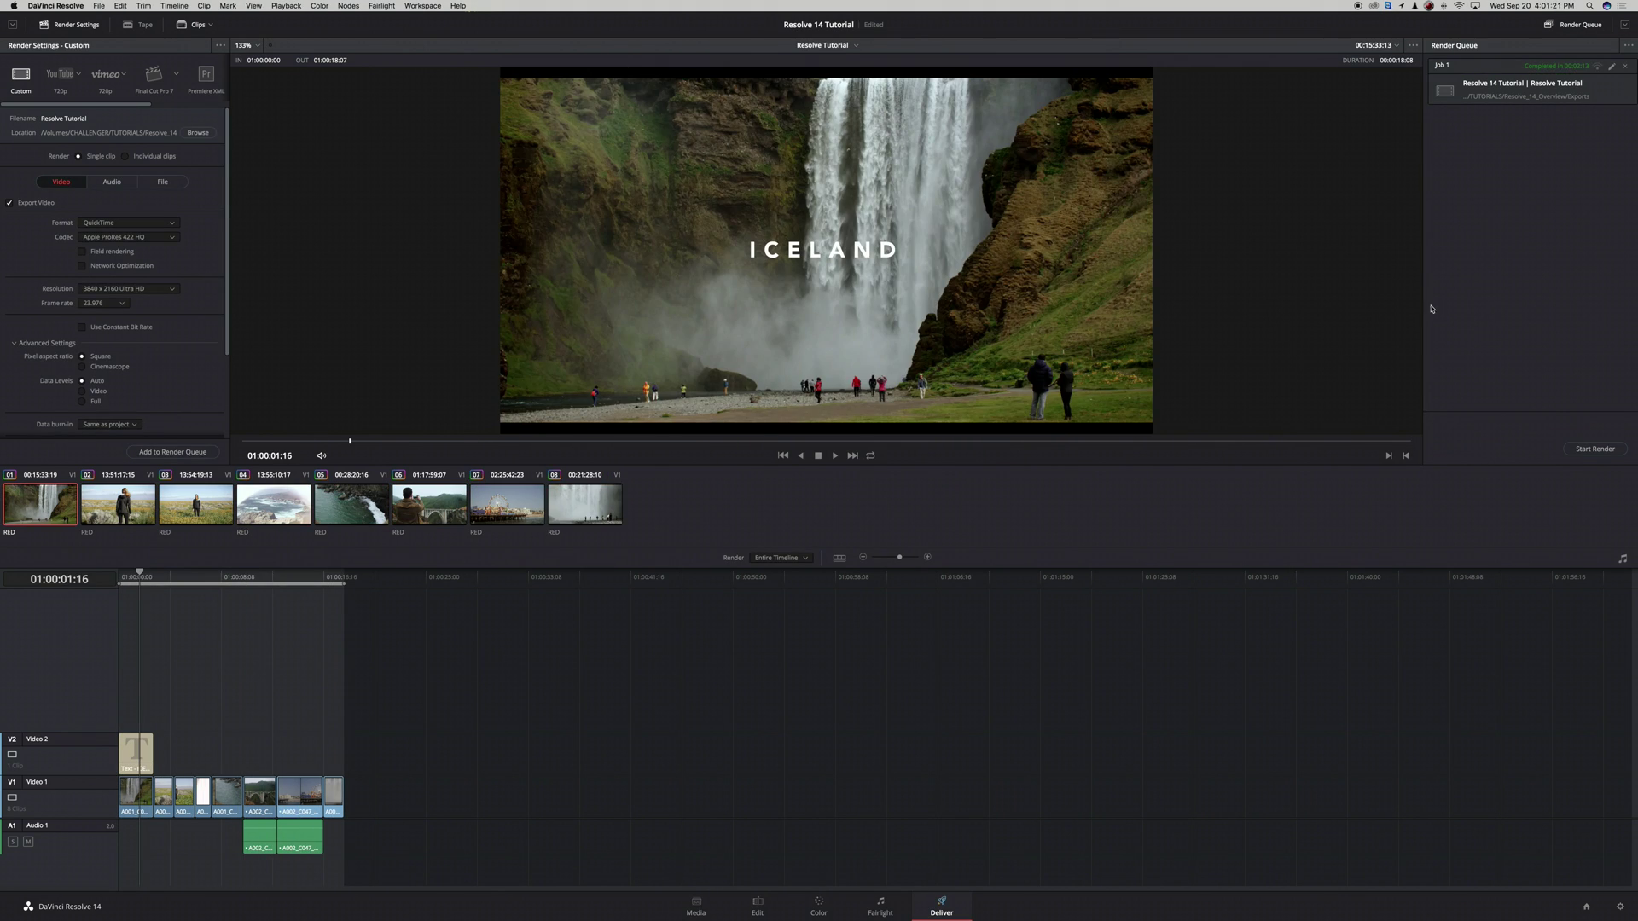
On the Media page, browse to the Exports folder under TUTORIALS/Resolve_14_Overview and load Resolve Tutorial.mov in the viewer.
left_click(705, 905)
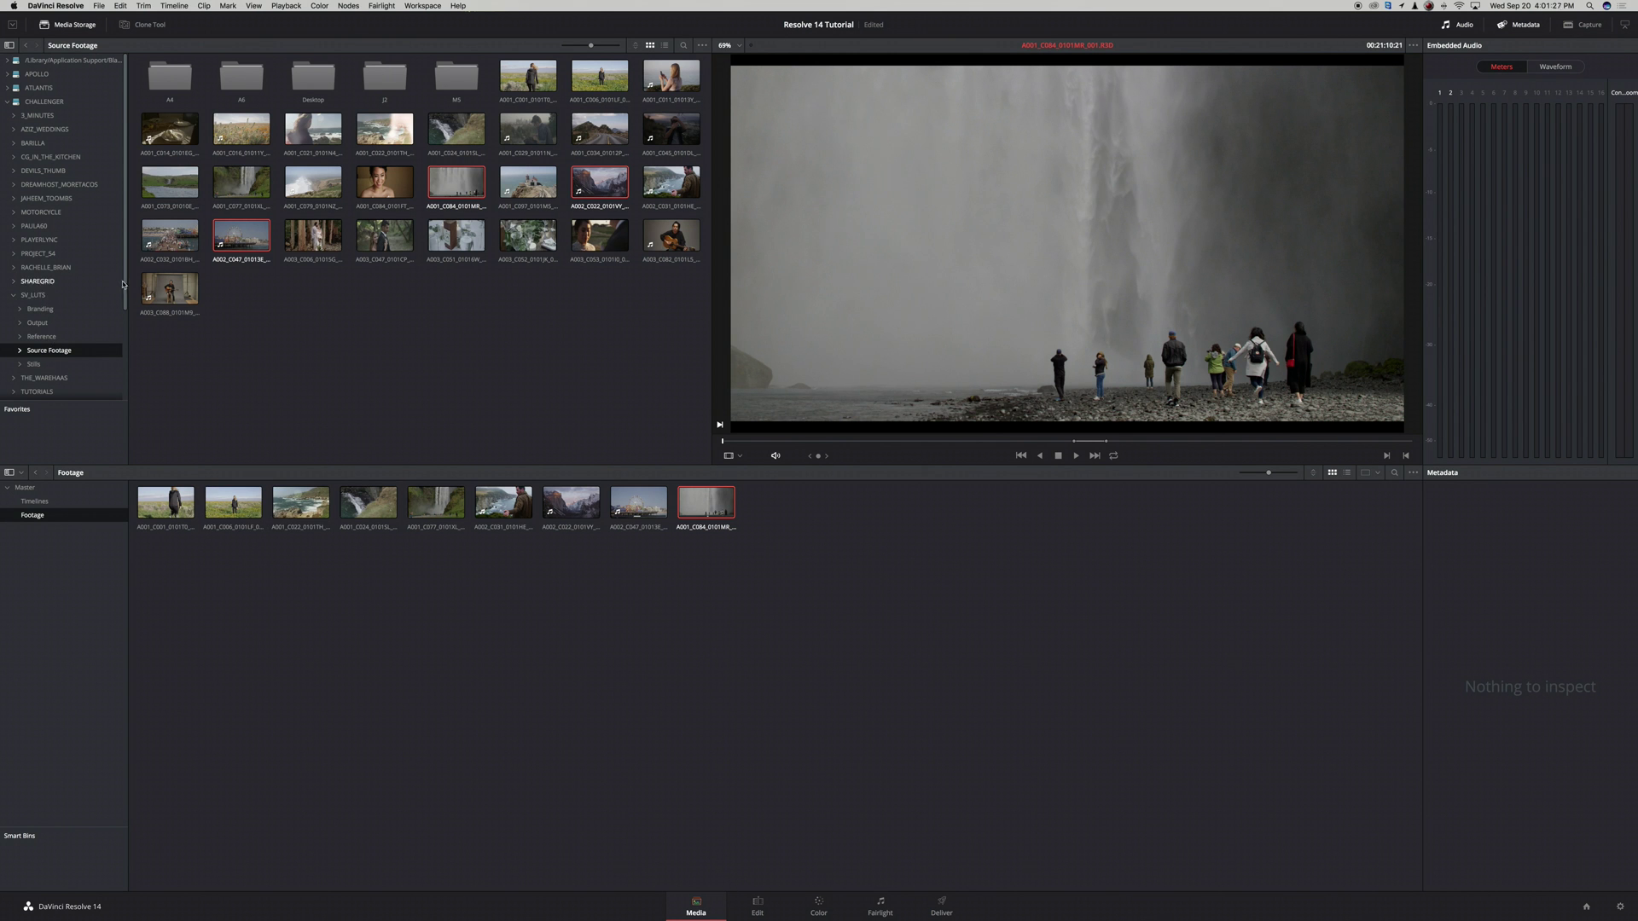
scroll(123, 284, "down", 3)
left_click(37, 332)
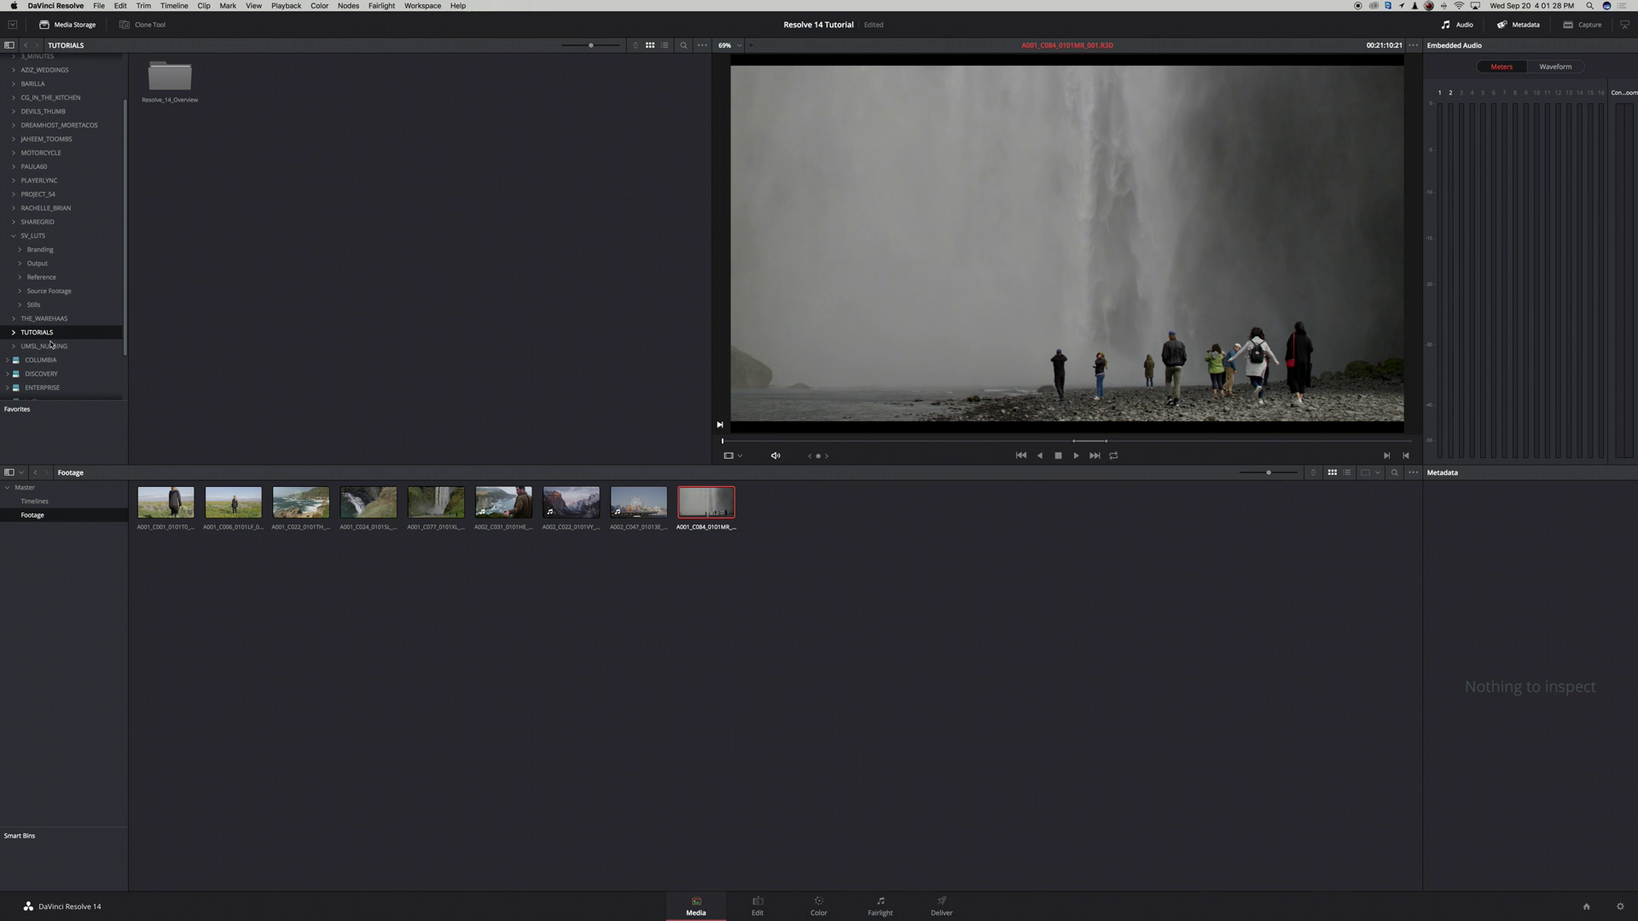
double_click(181, 100)
double_click(154, 80)
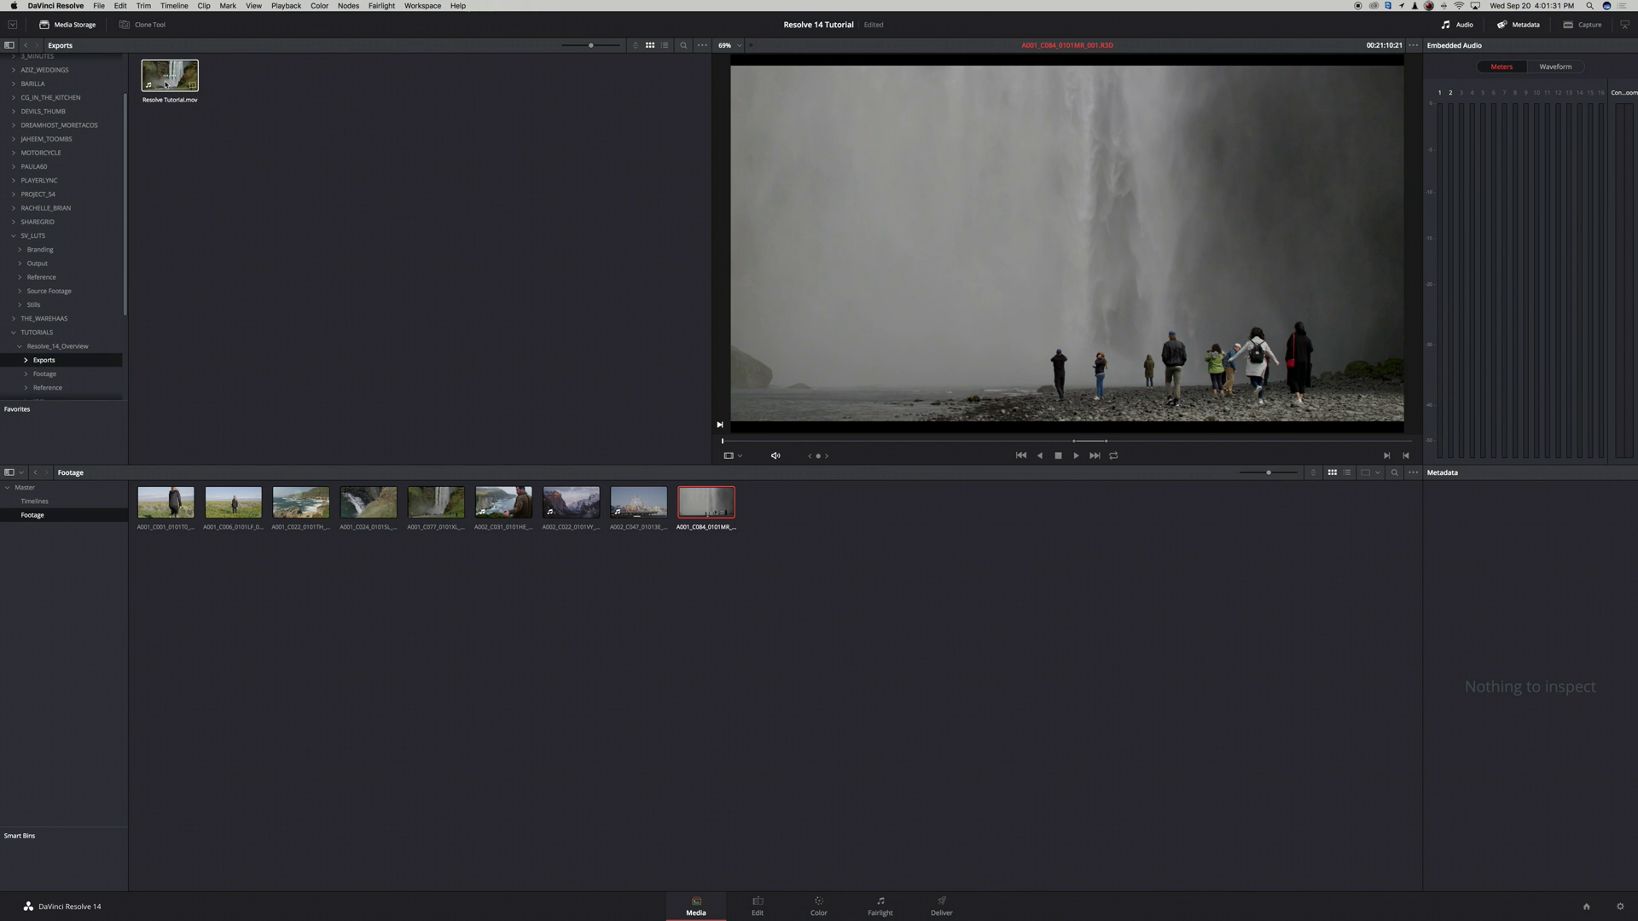
left_click(160, 79)
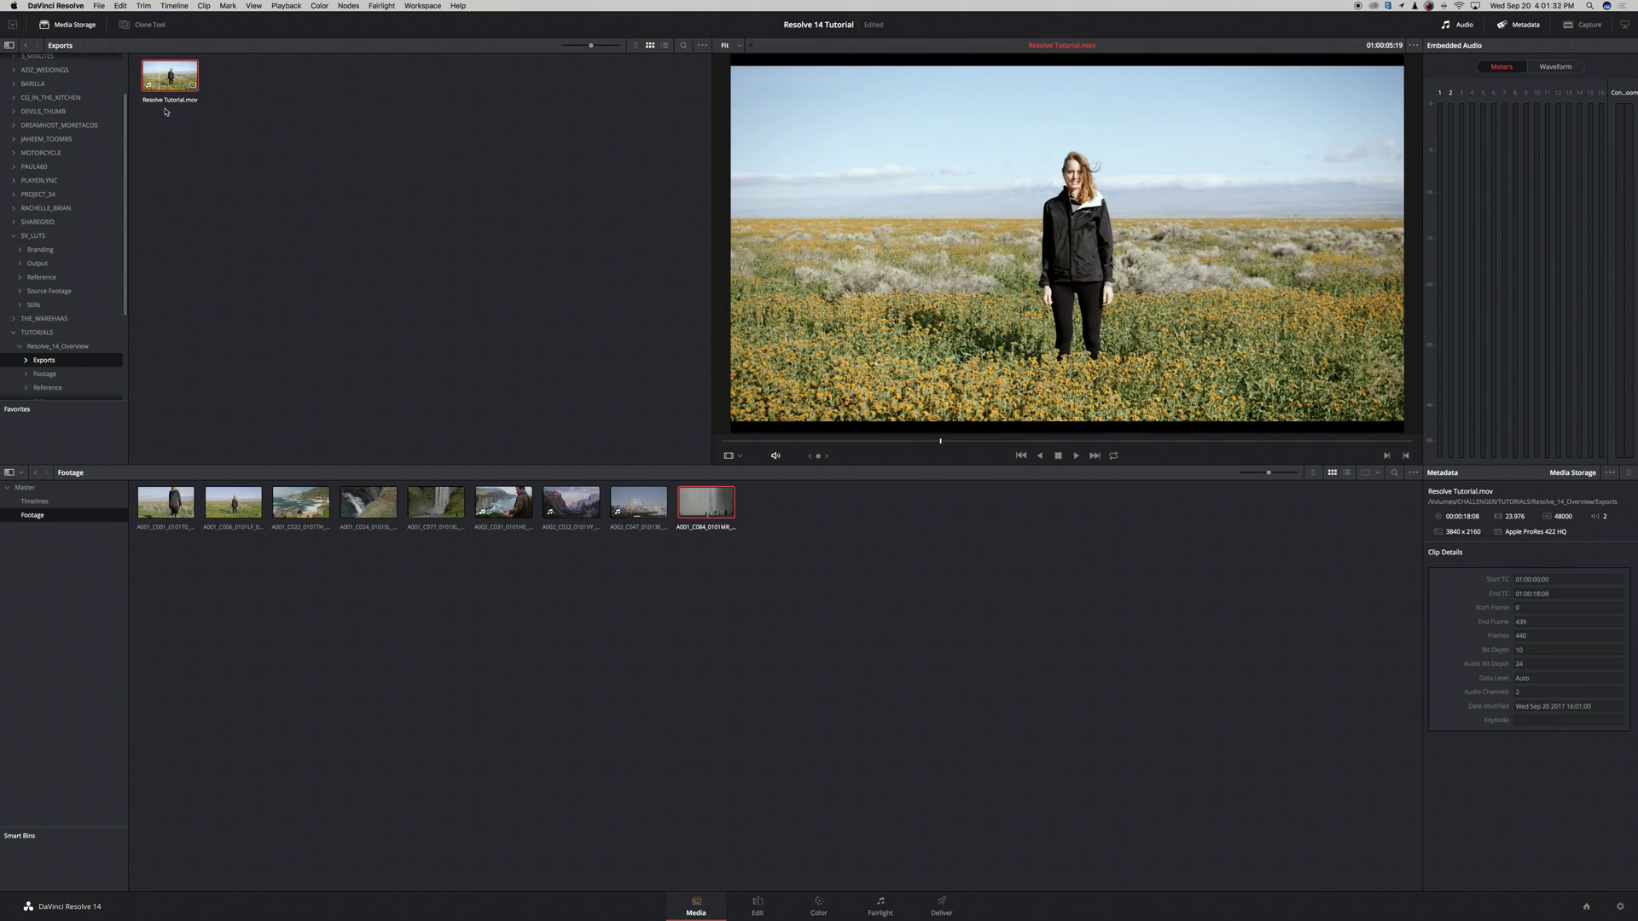
Scrub through the rendered movie and switch the Exports folder to list view to check the file's details.
left_click_drag(890, 441, 925, 441)
left_click(665, 46)
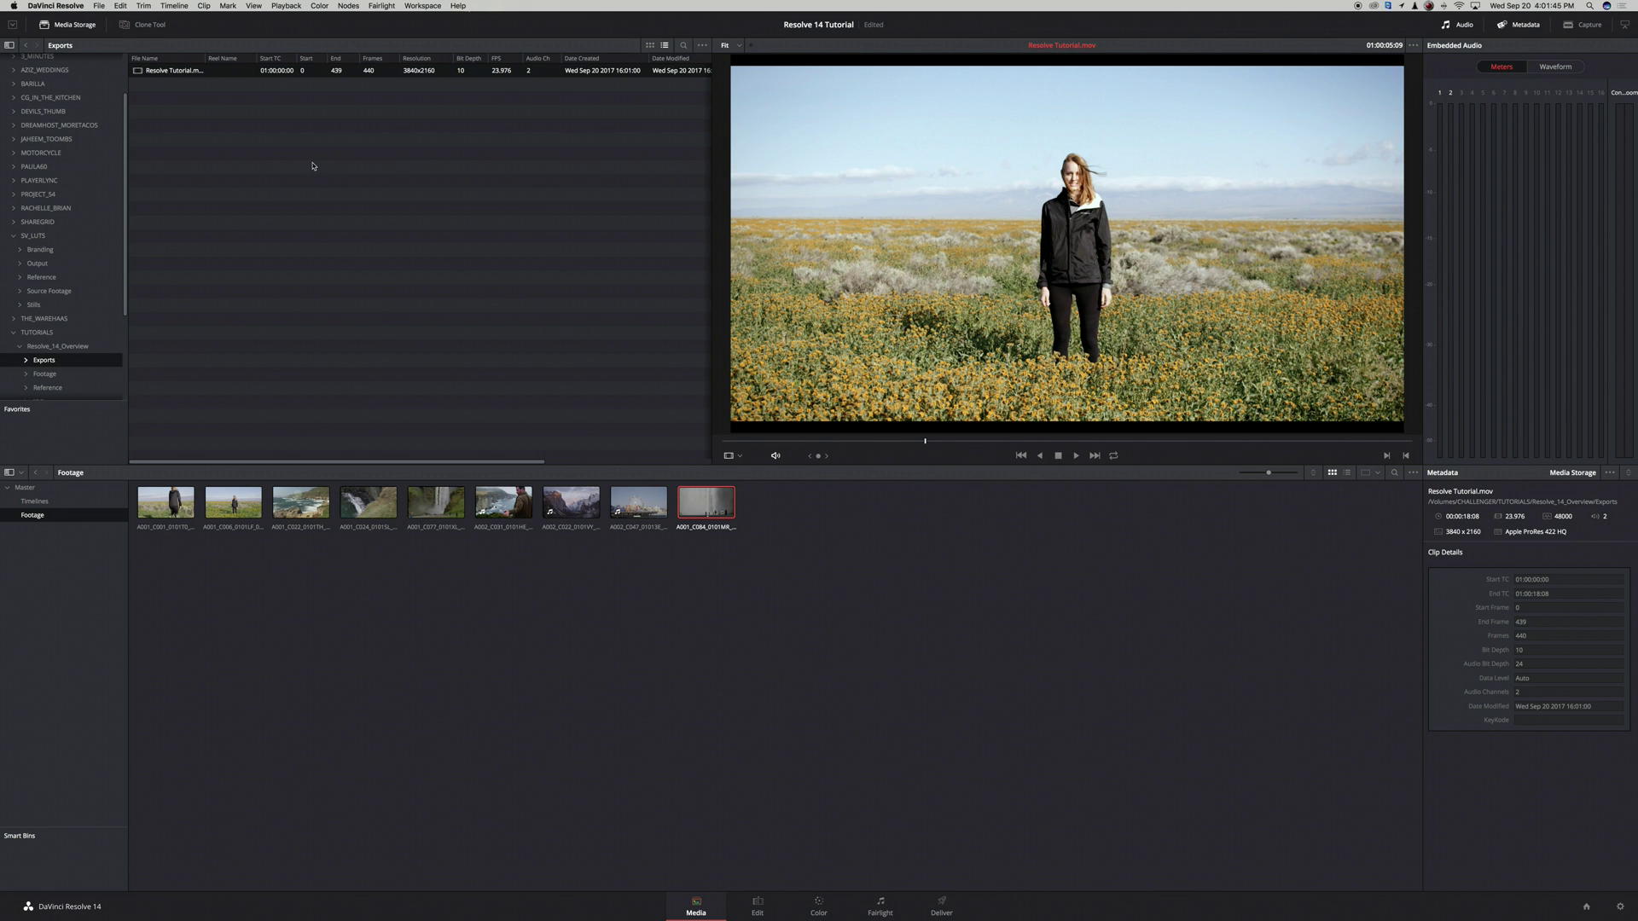
left_click_drag(1122, 444, 937, 452)
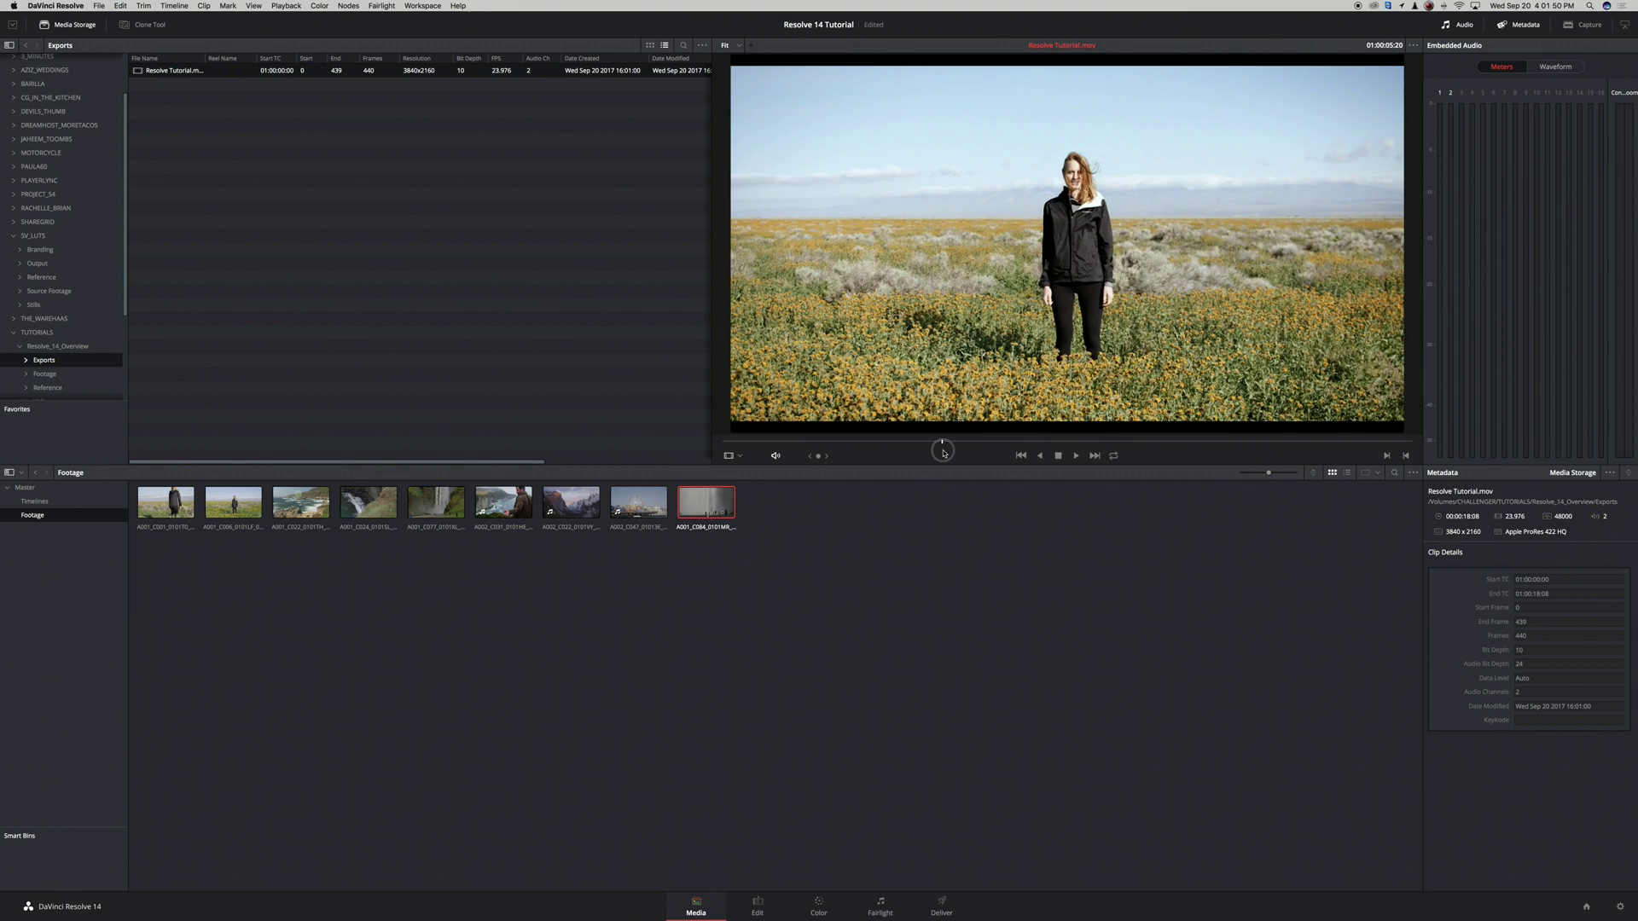